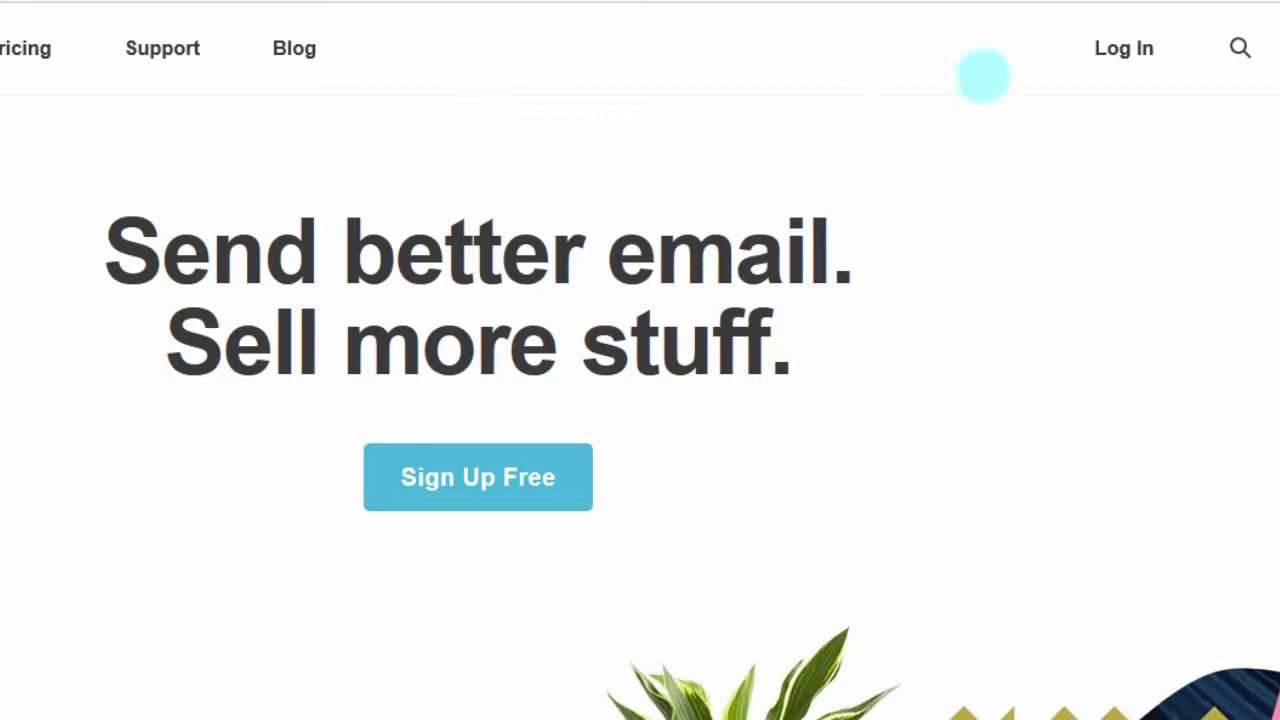
Log in to the MailChimp account from the public home page
click(1121, 49)
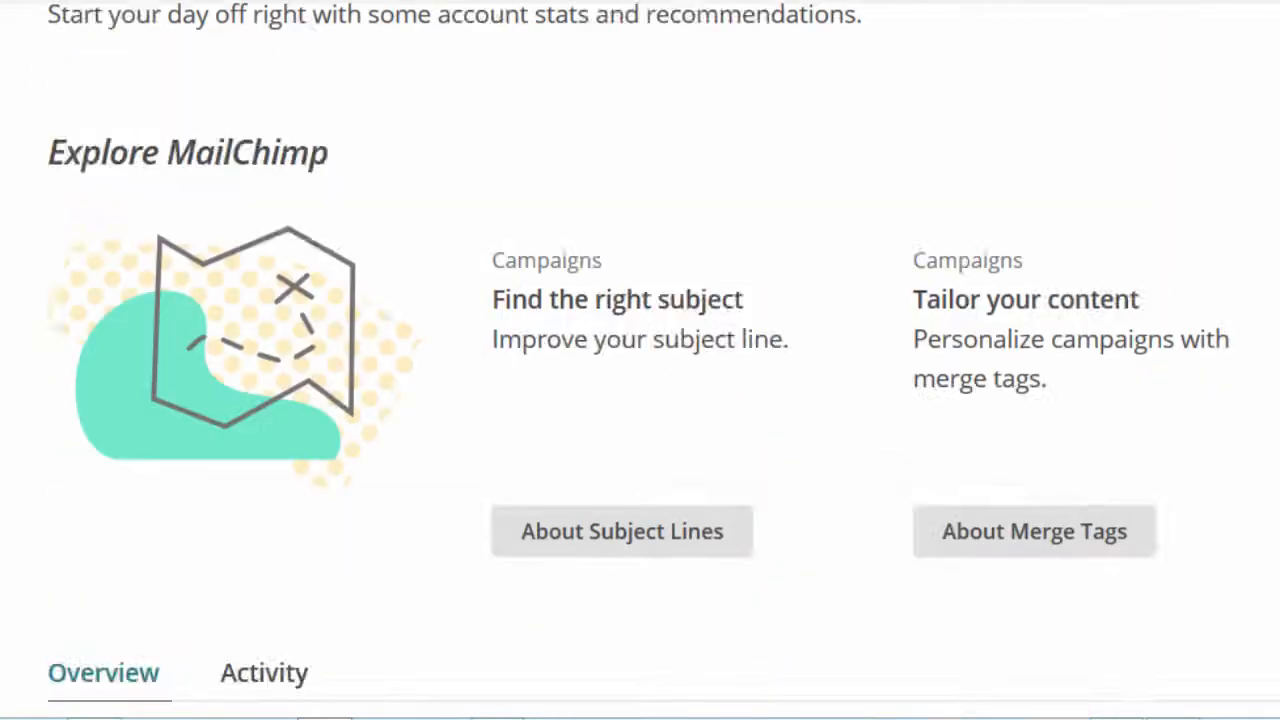
Scroll through the dashboard's Audience stats and Growth chart sections
scroll(640, 400, up, 2)
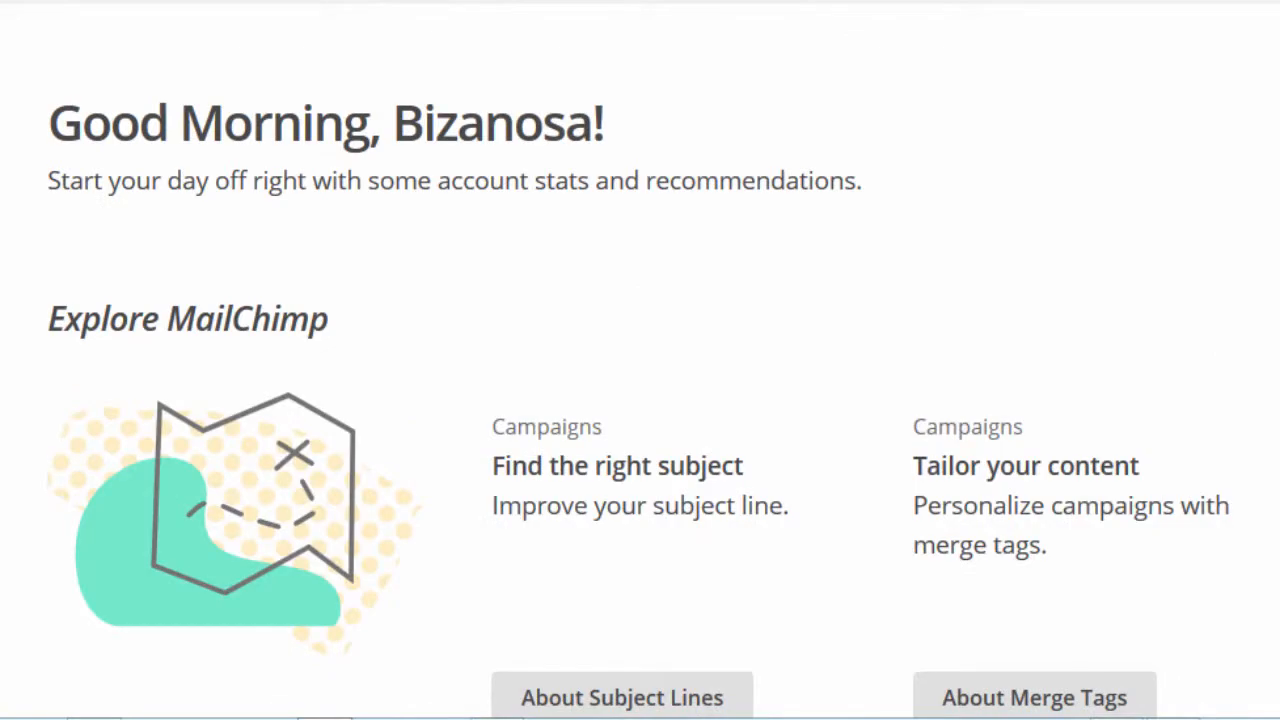
scroll(640, 400, down, 8)
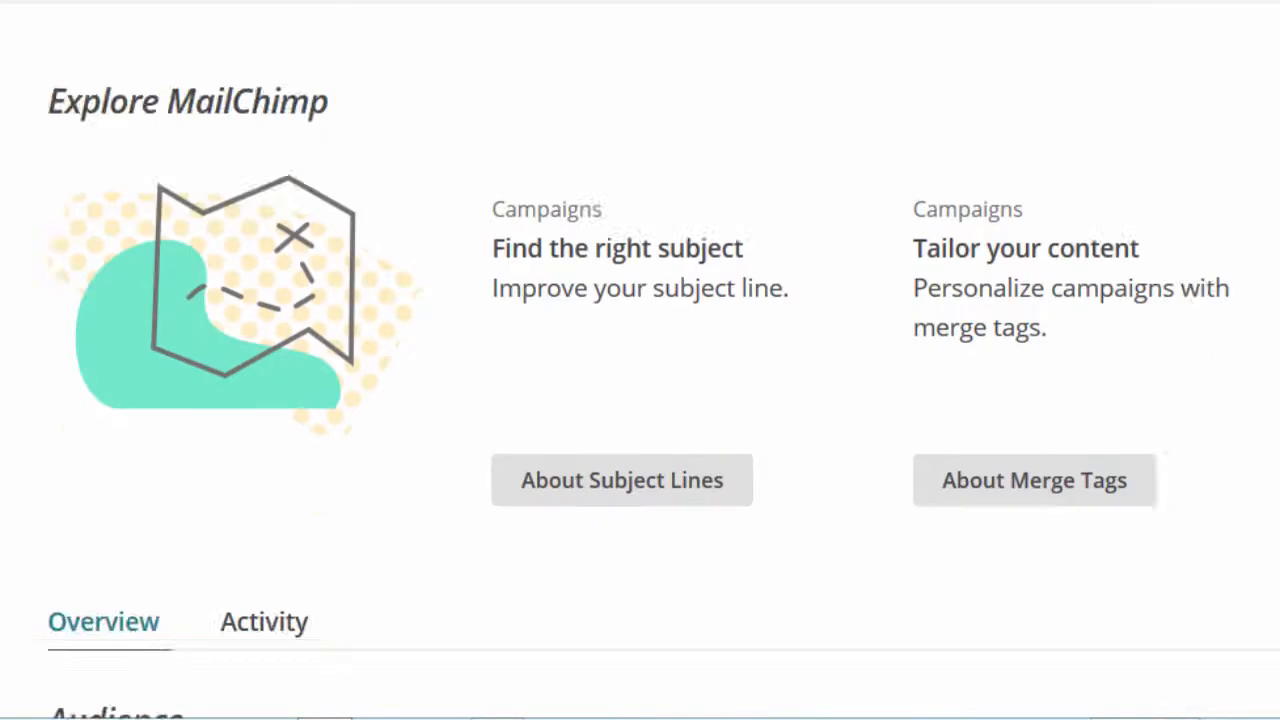
scroll(640, 400, down, 1)
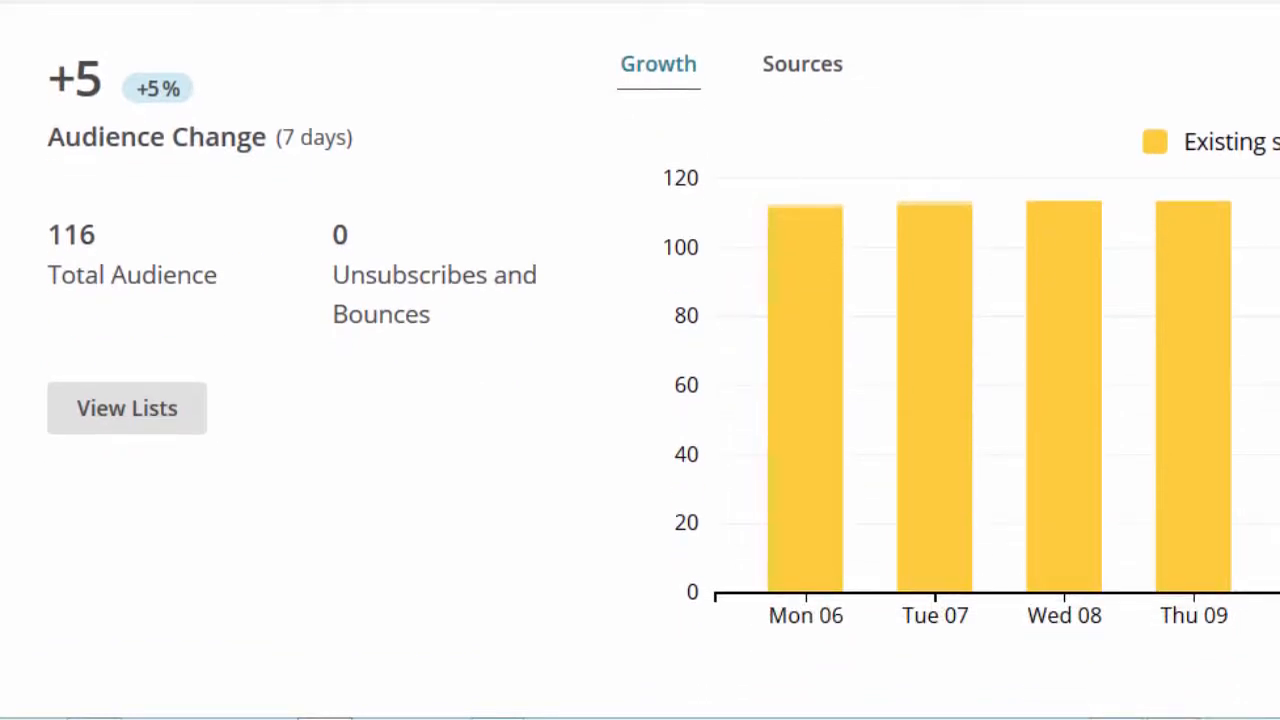
scroll(640, 400, down, 6)
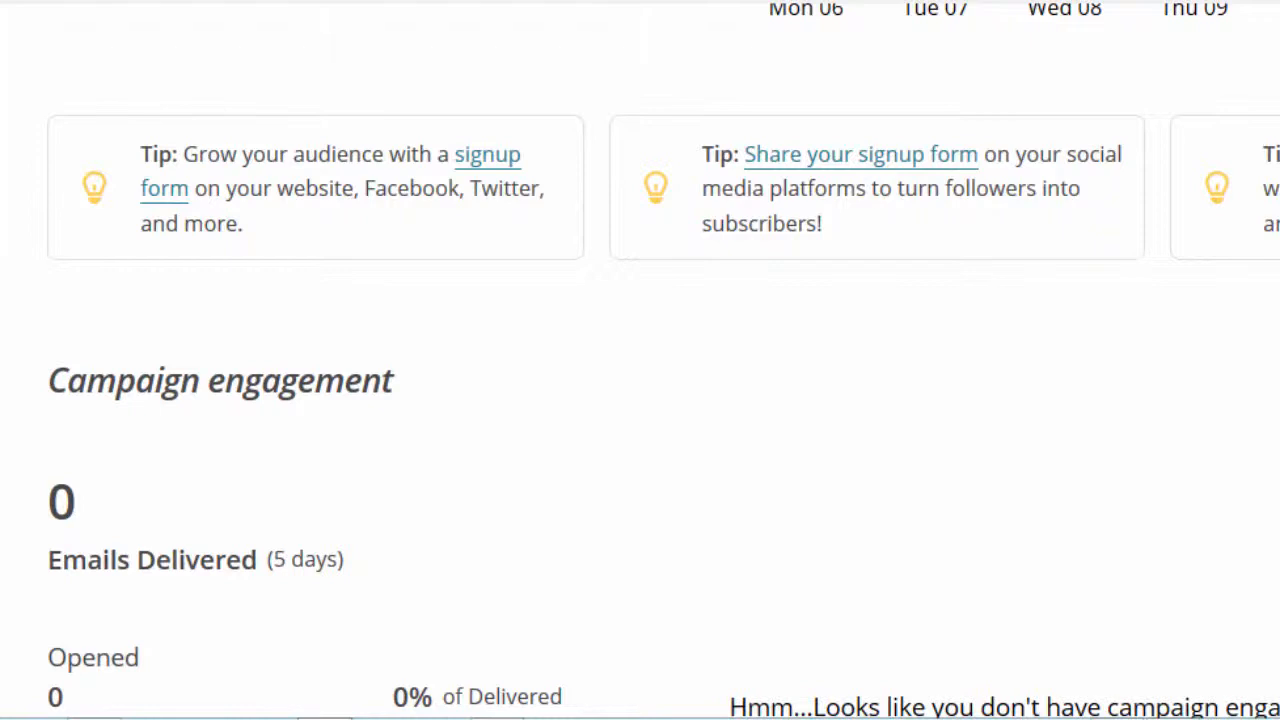
scroll(640, 400, down, 3)
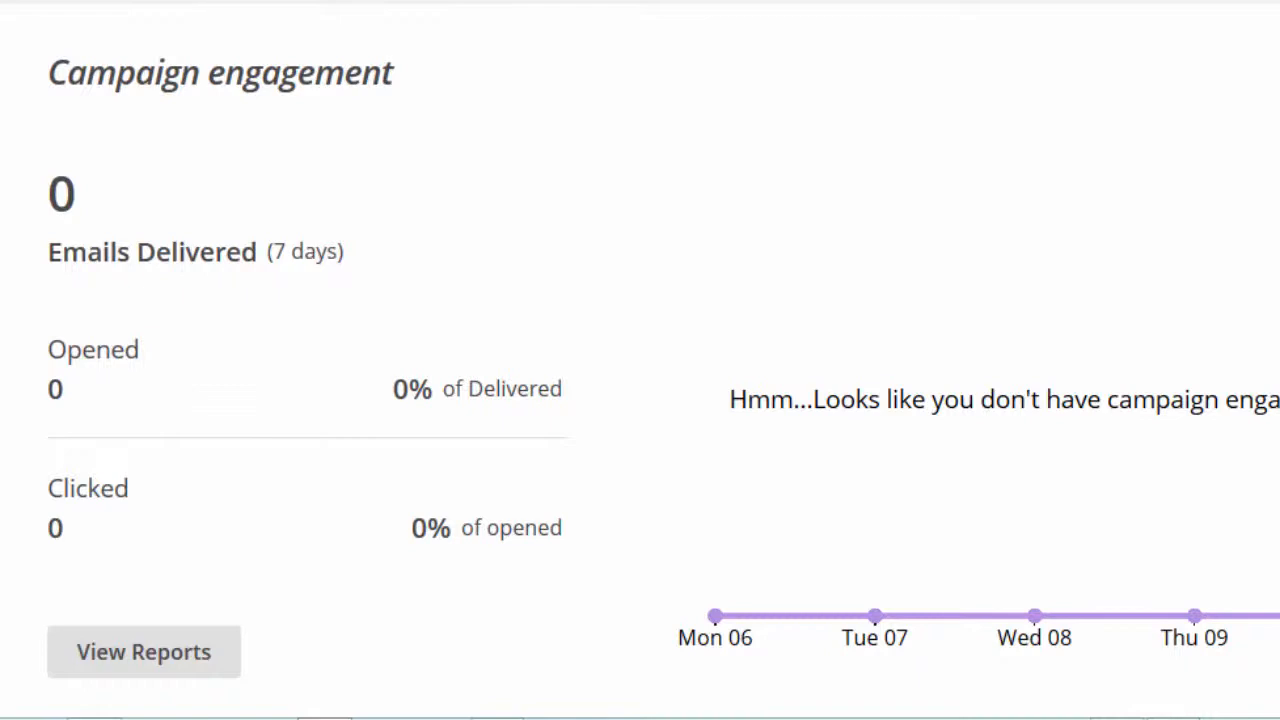
scroll(640, 360, down, 6)
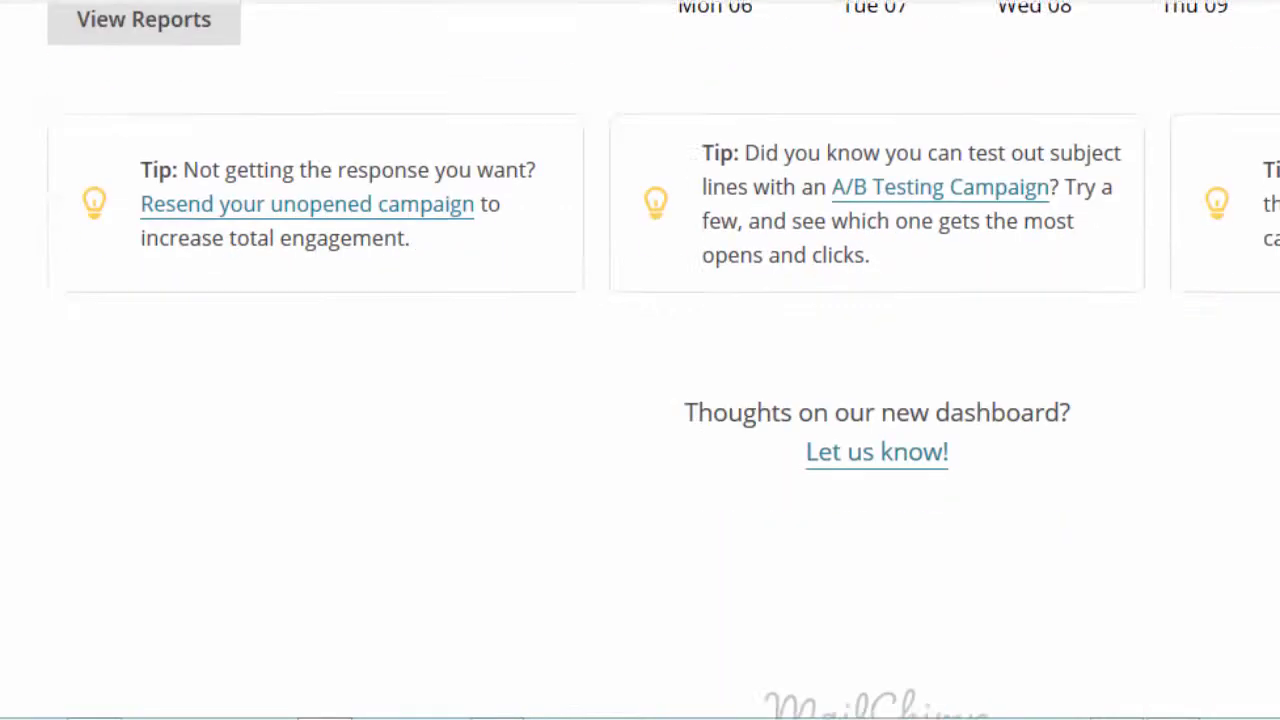
scroll(640, 360, down, 1)
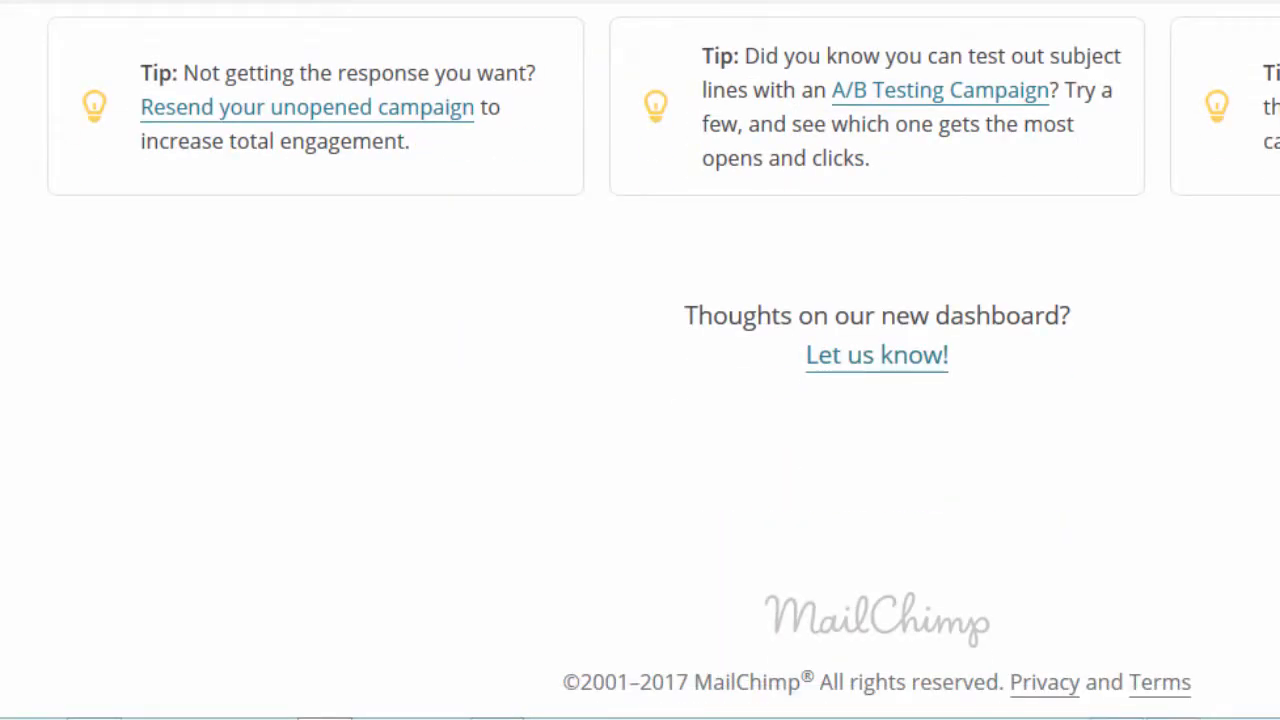
scroll(640, 360, up, 5)
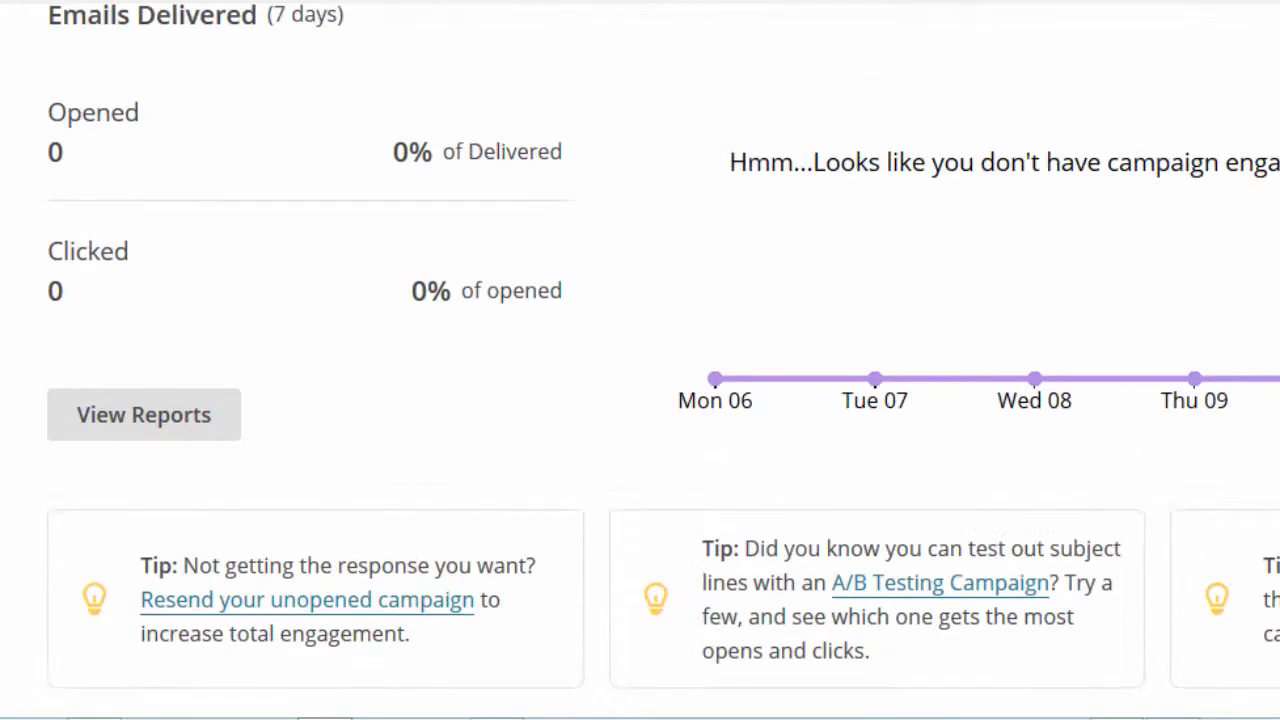
scroll(640, 360, up, 2)
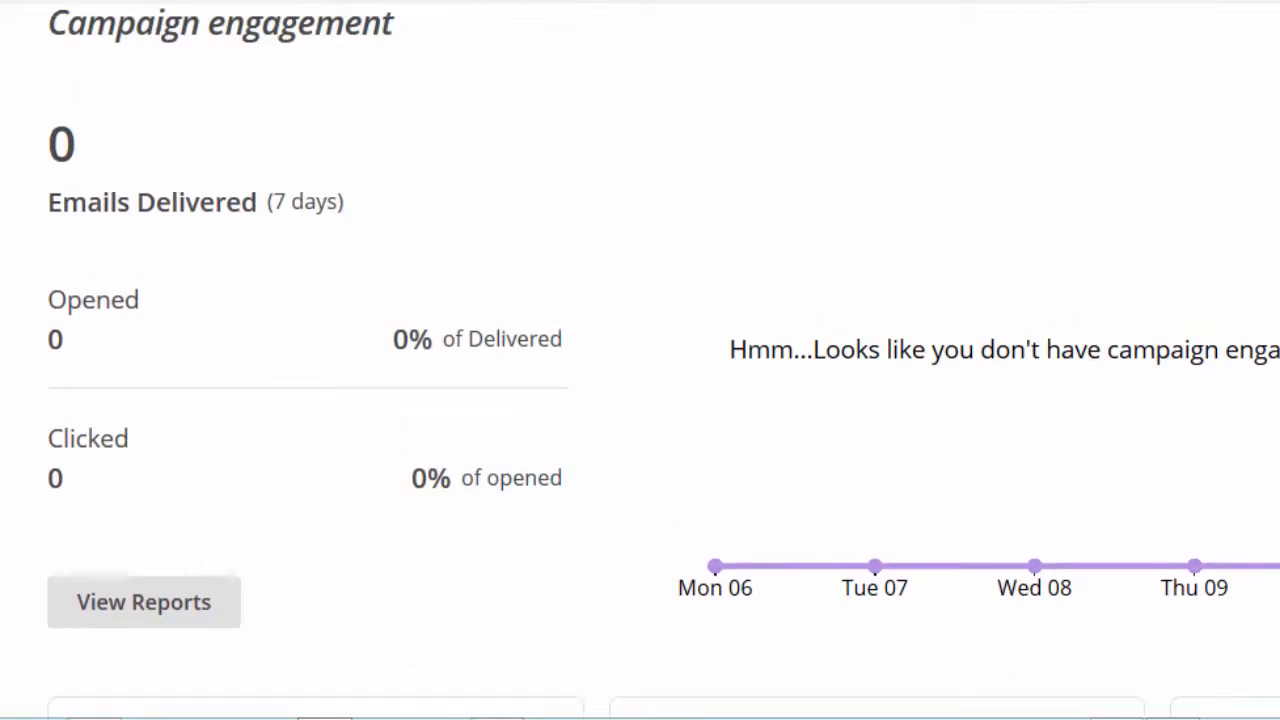
scroll(900, 437, up, 2)
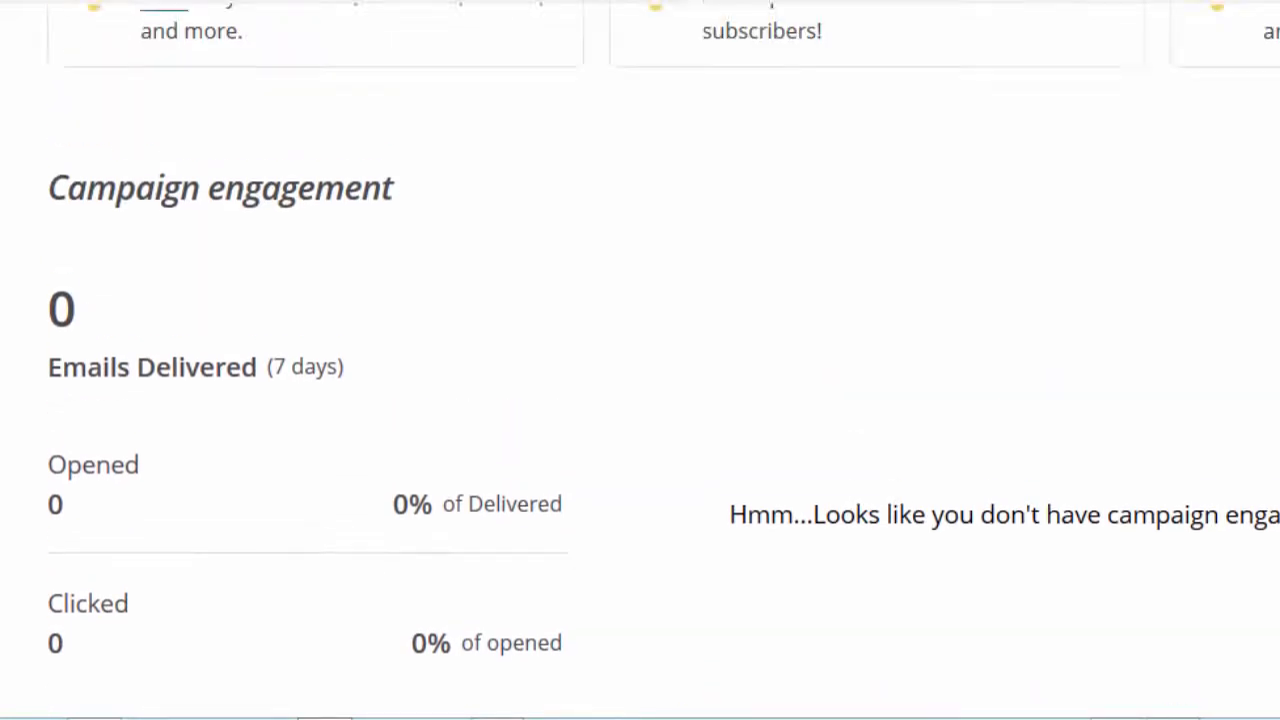
scroll(900, 437, down, 2)
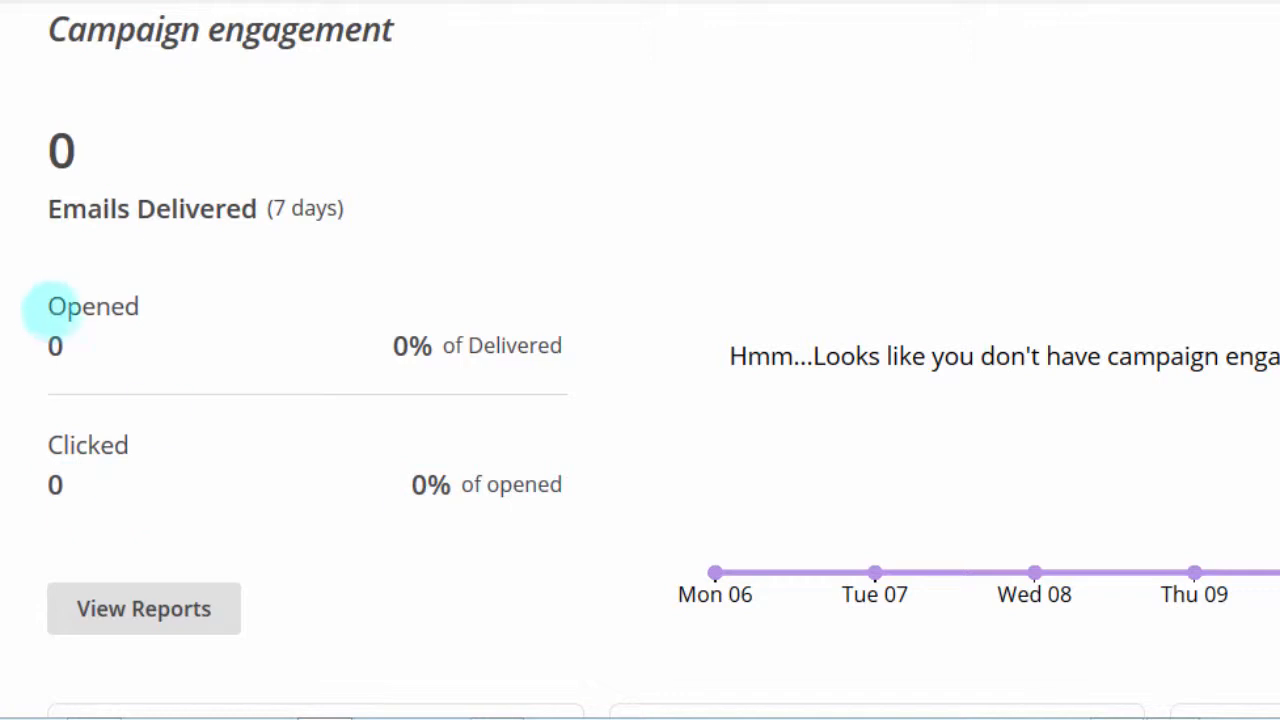
Highlight the Campaign engagement stats, clear the highlight, and return to the top of the dashboard
drag(46, 305, 160, 305)
click(117, 340)
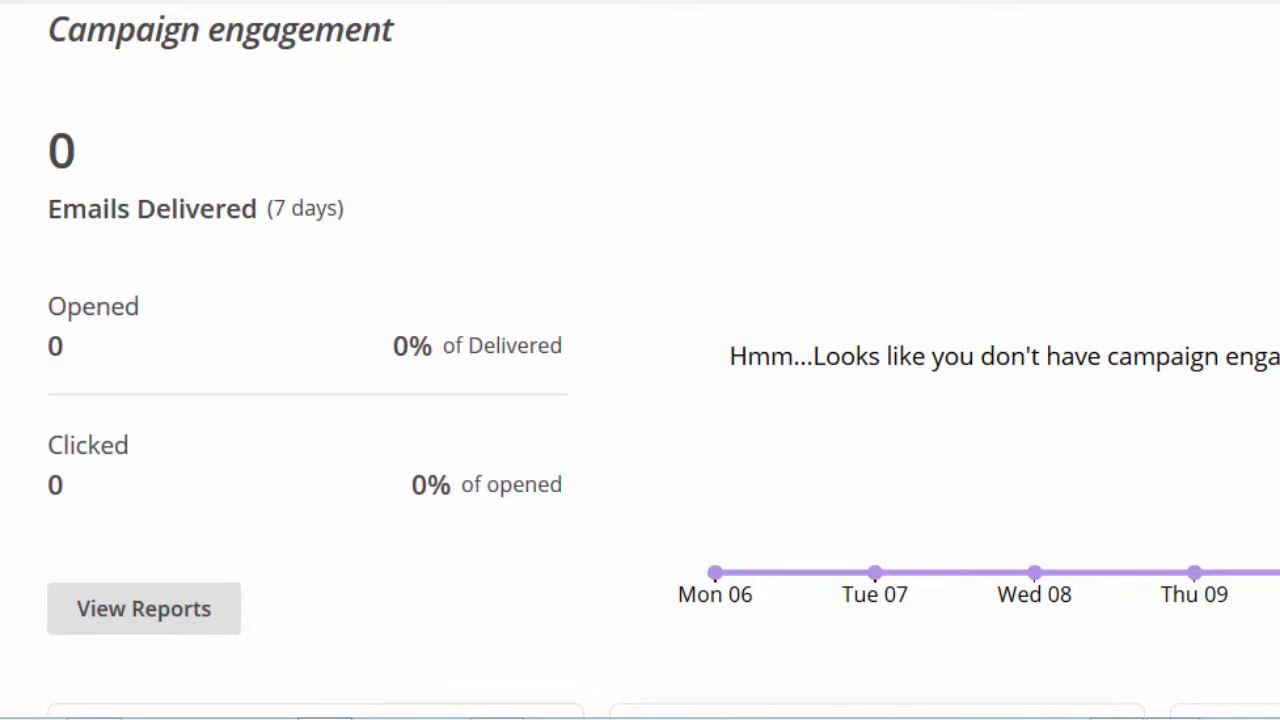
scroll(640, 360, up, 2)
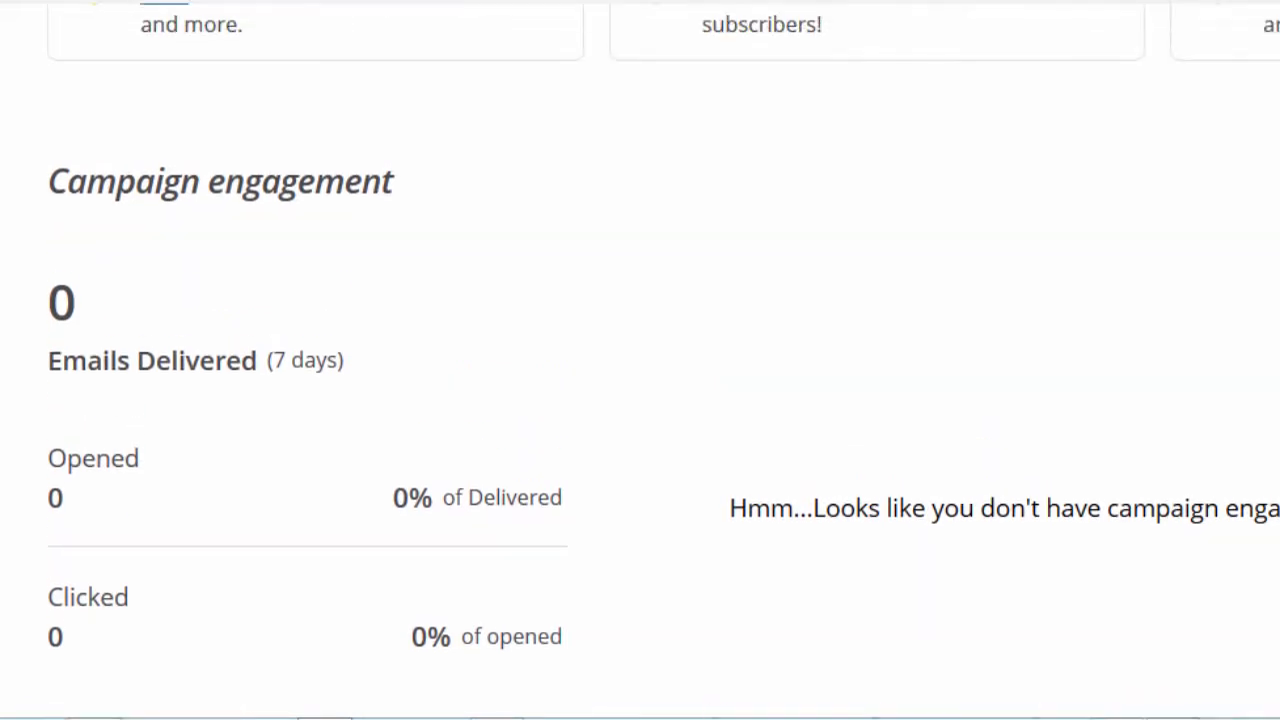
scroll(640, 360, up, 7)
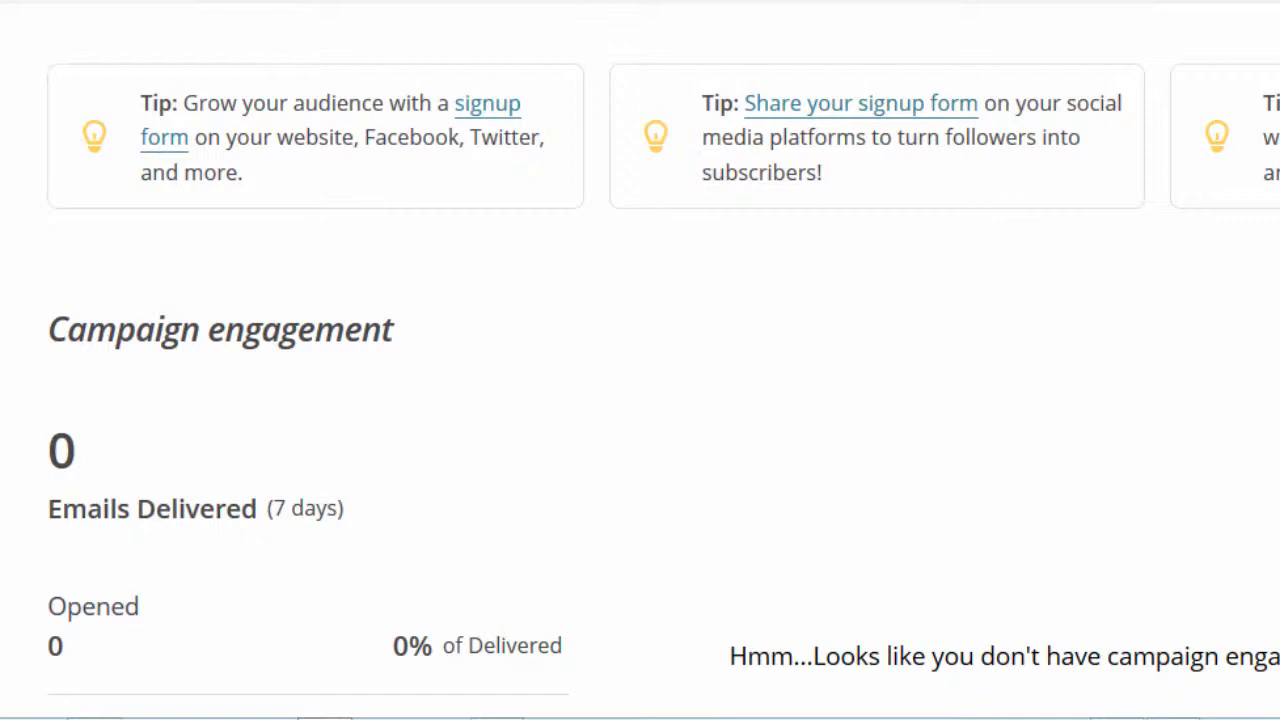
scroll(640, 360, up, 5)
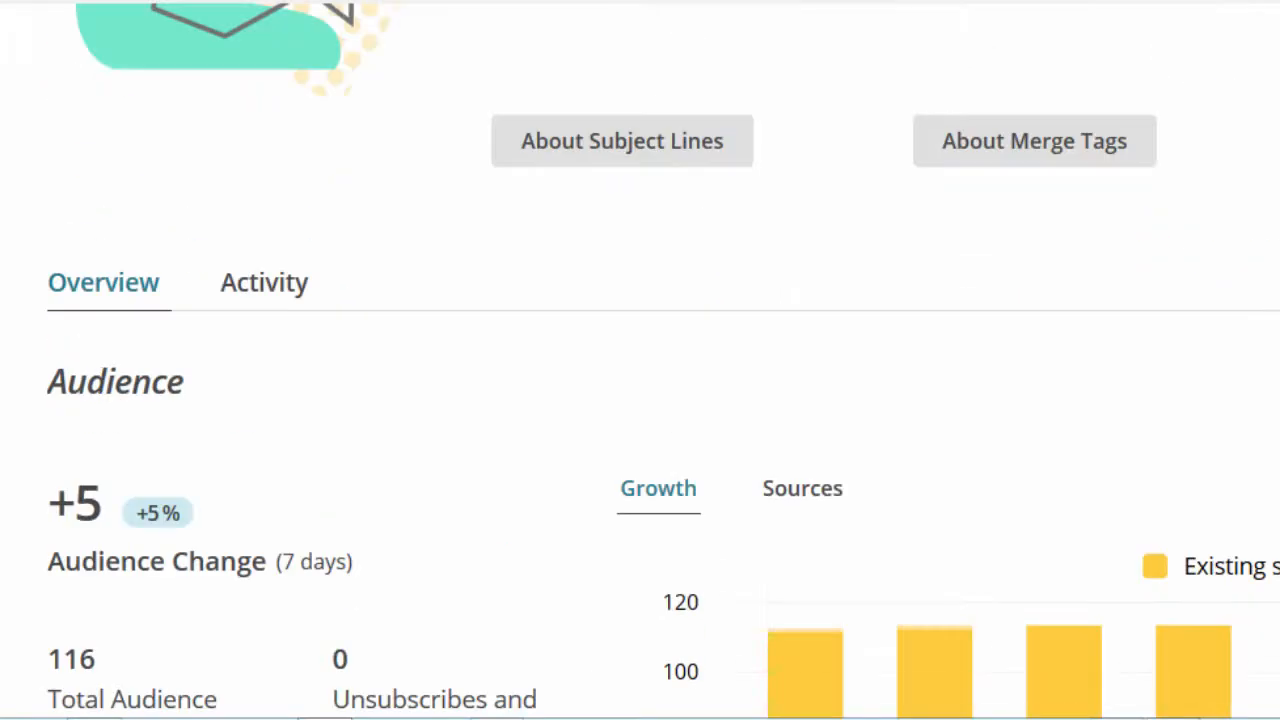
scroll(443, 243, up, 6)
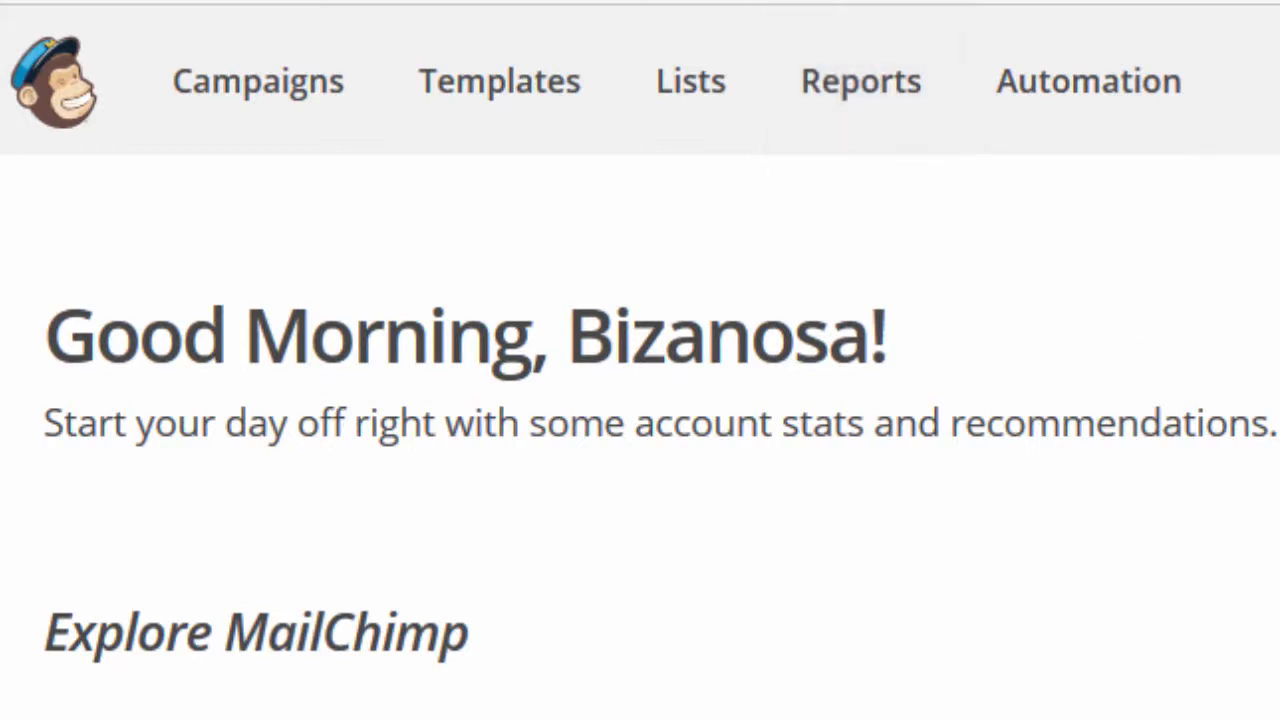
scroll(640, 440, down, 10)
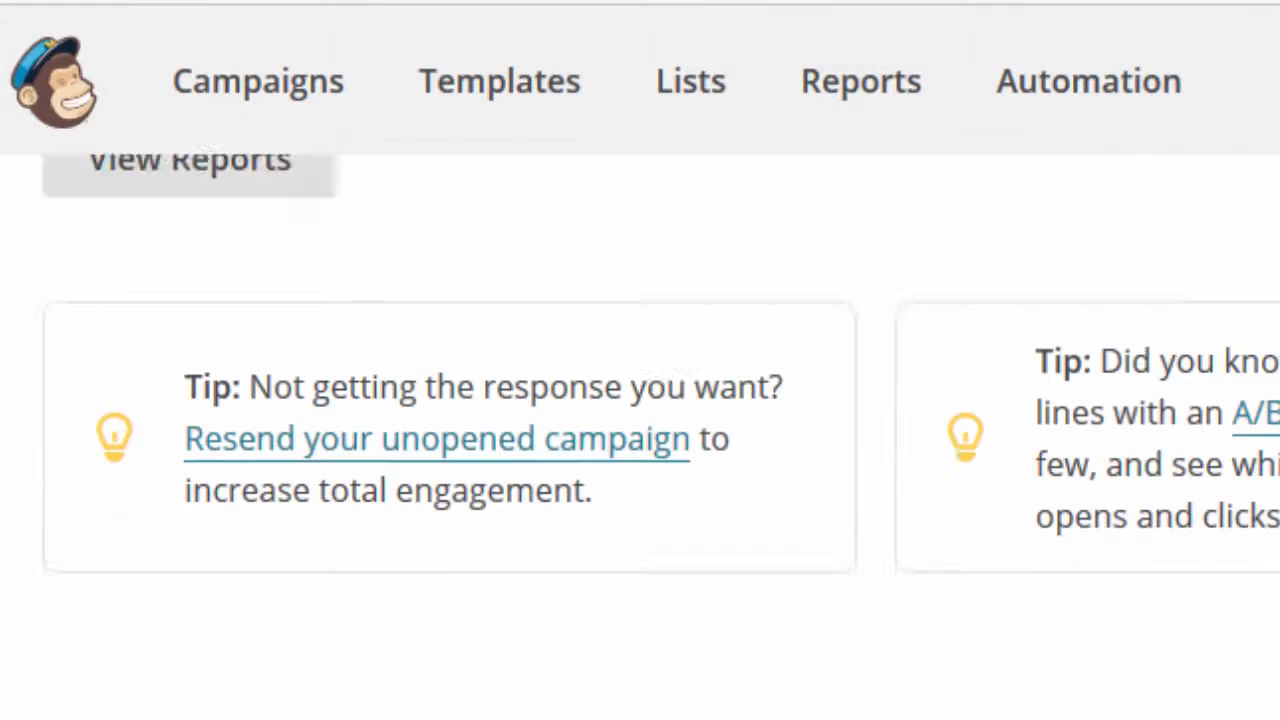
scroll(640, 440, up, 10)
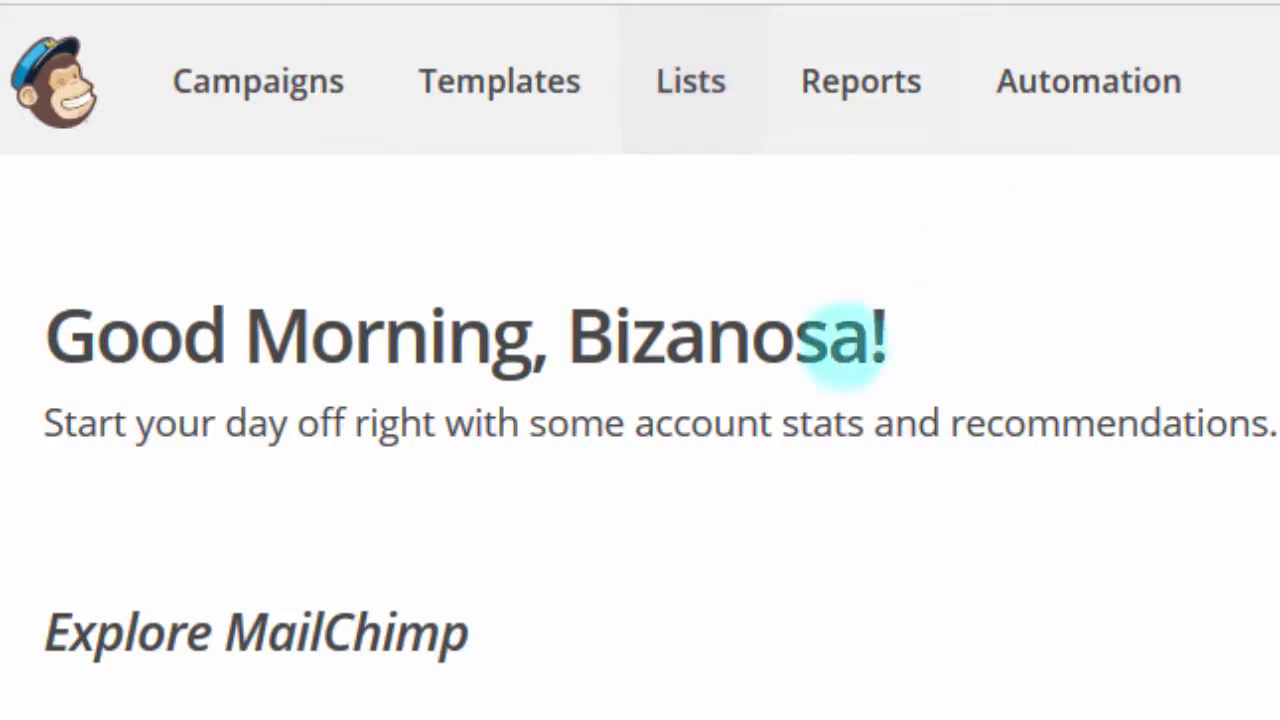
click(687, 100)
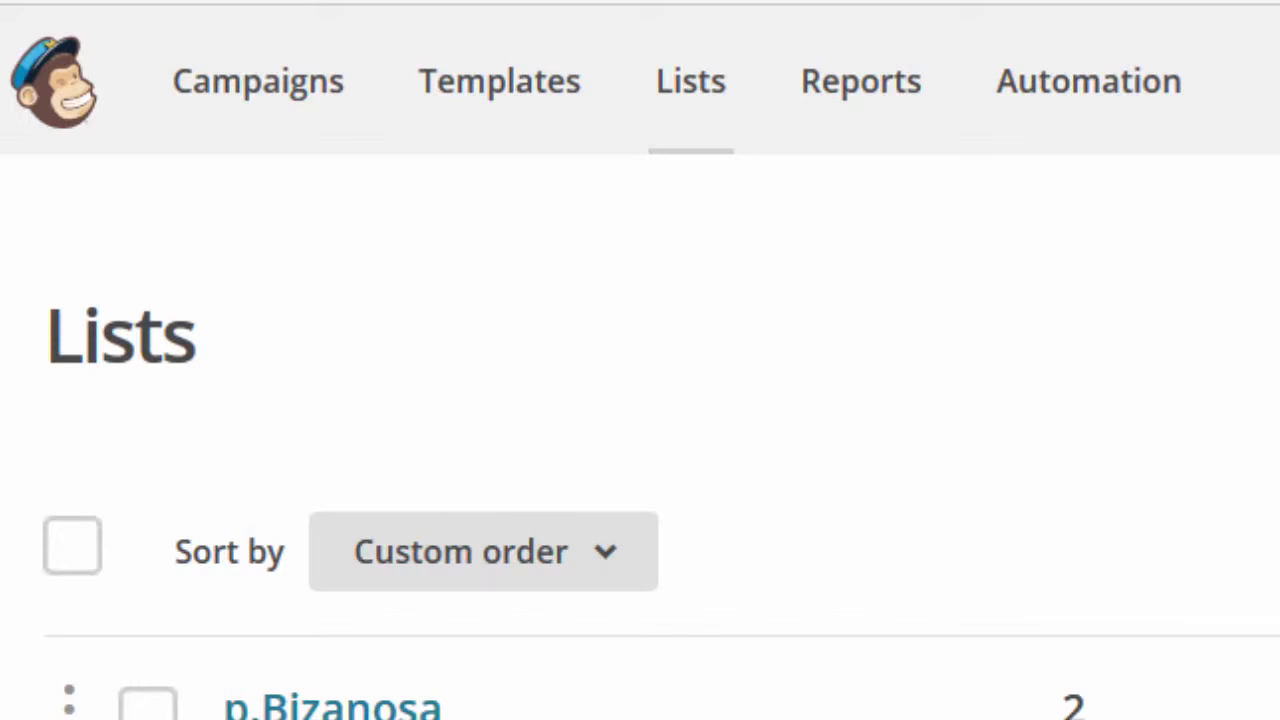
Start a new list from the Lists page, choosing a new list rather than groups
scroll(640, 440, down, 6)
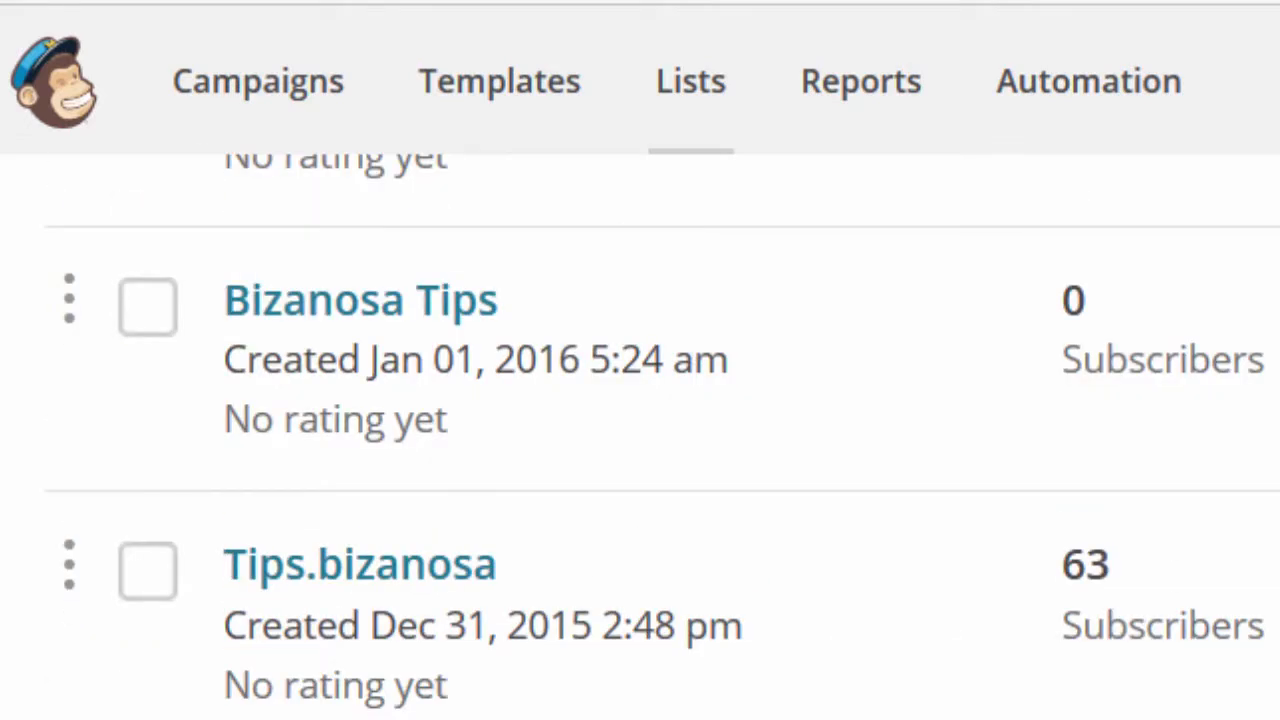
scroll(640, 440, up, 6)
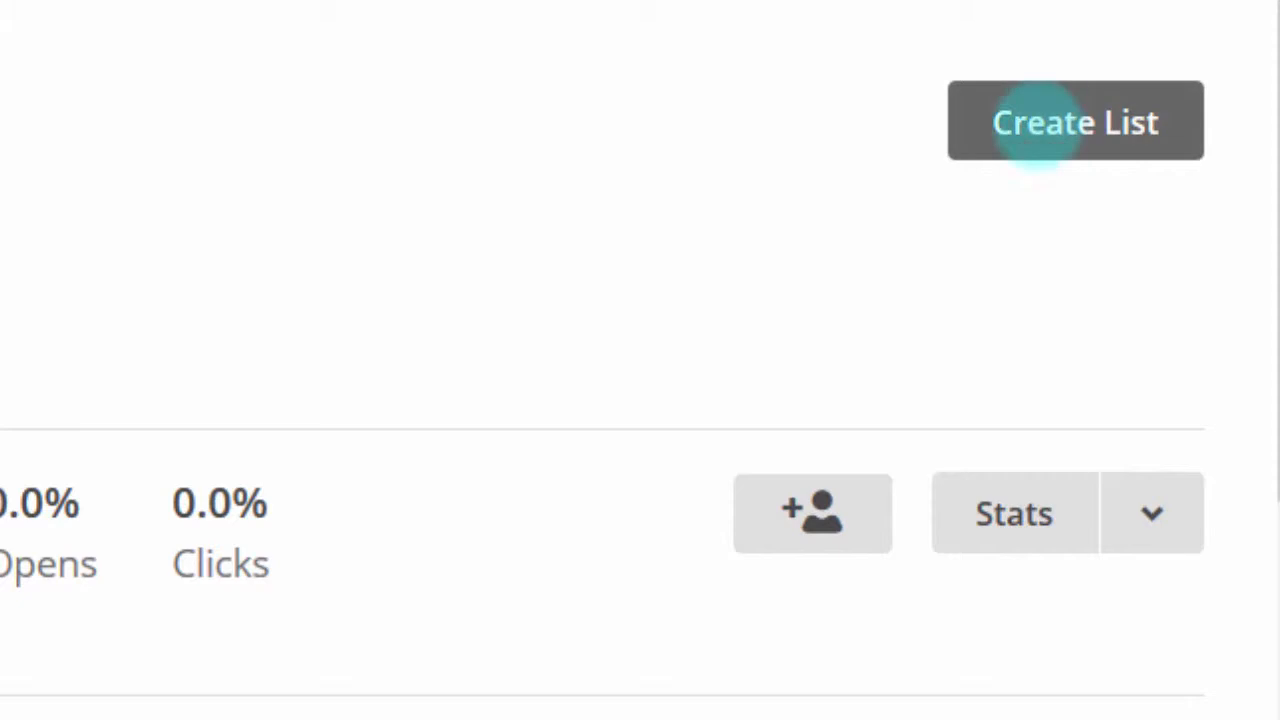
click(1058, 128)
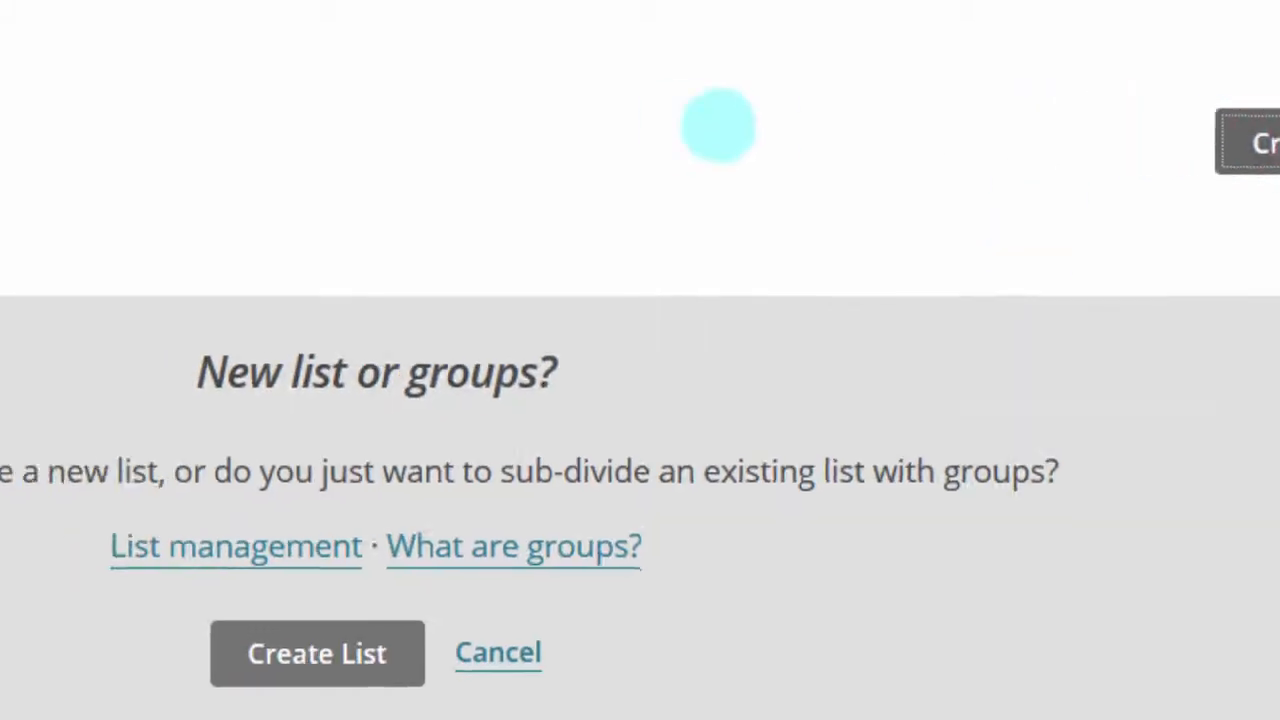
click(566, 609)
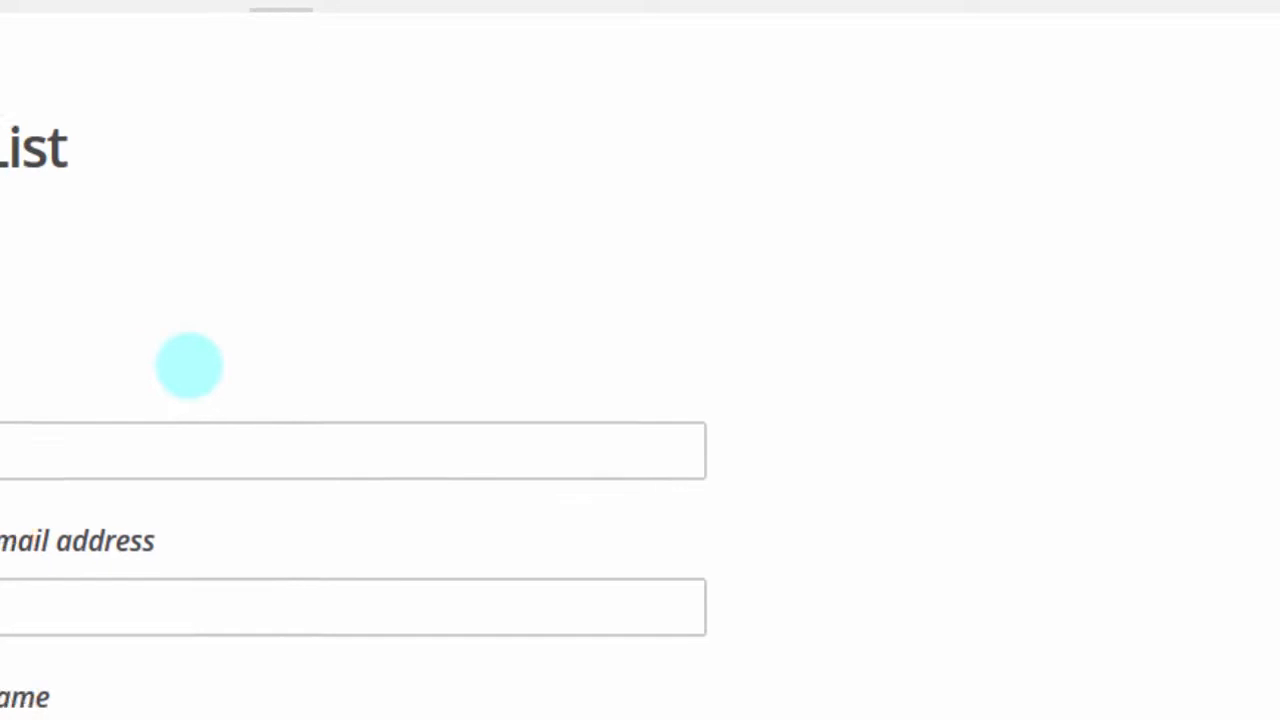
Name the new list 'NewList'
click(248, 412)
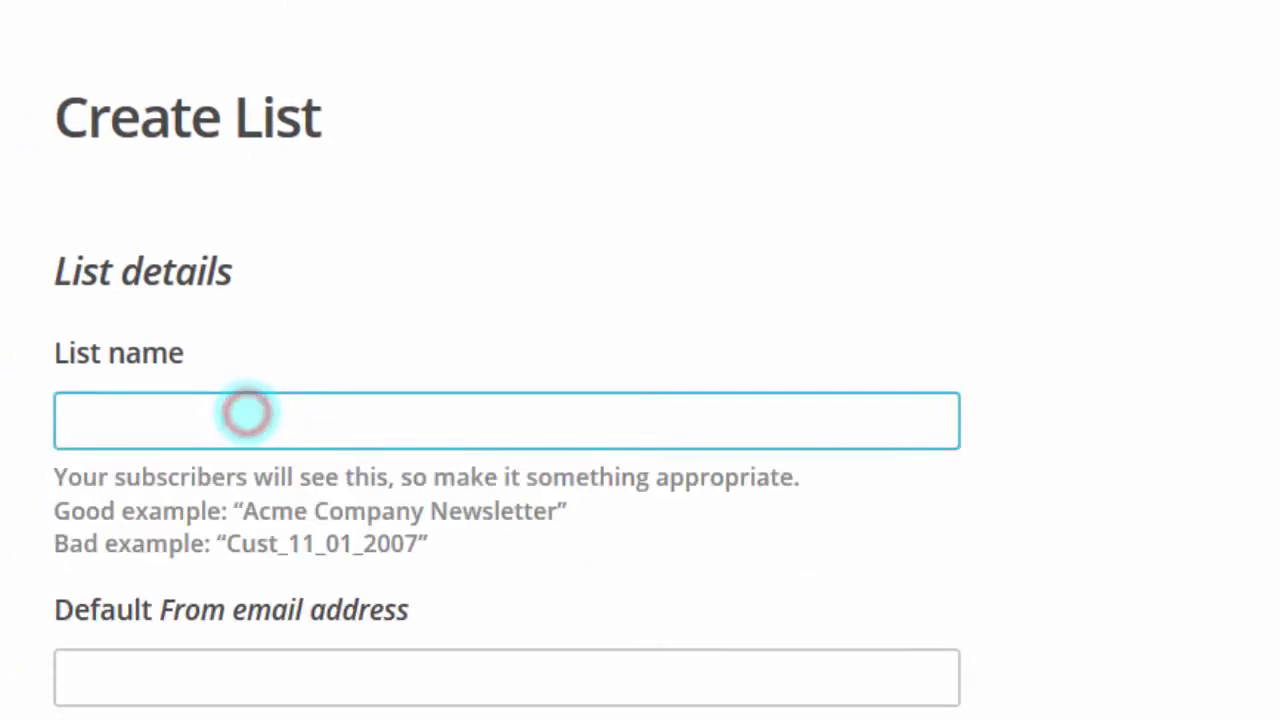
text(NeList)
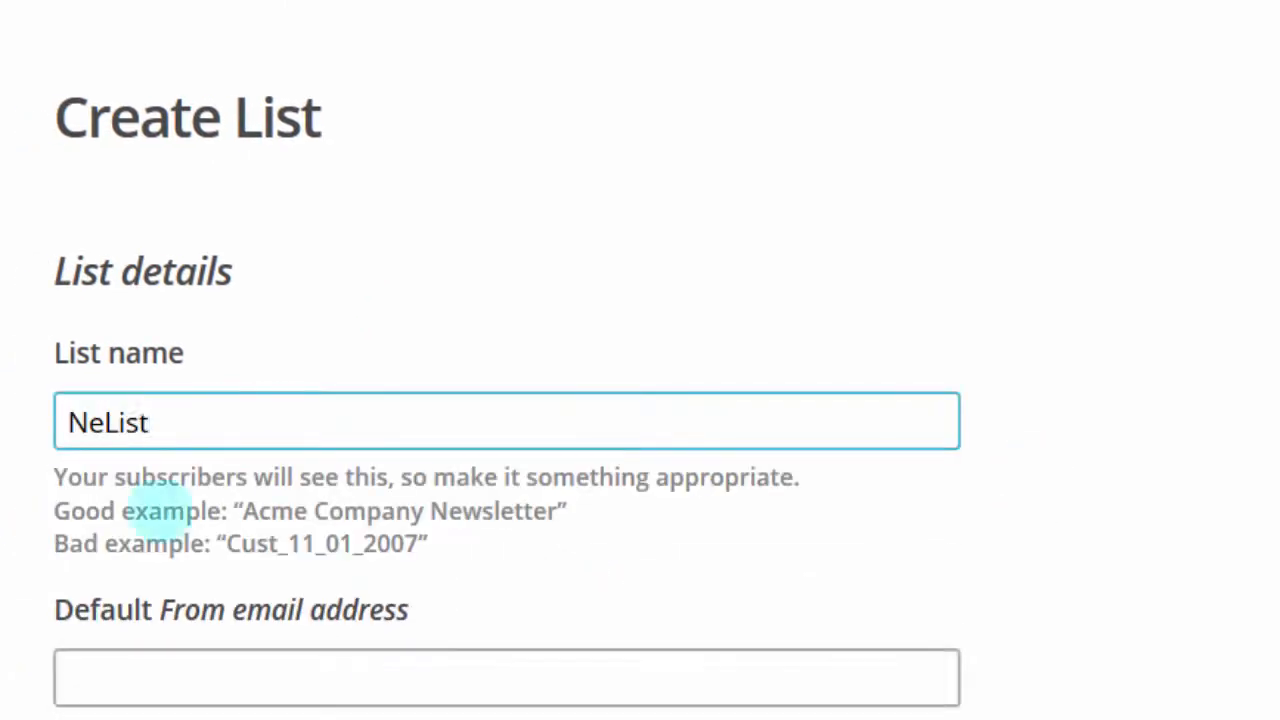
click(104, 421)
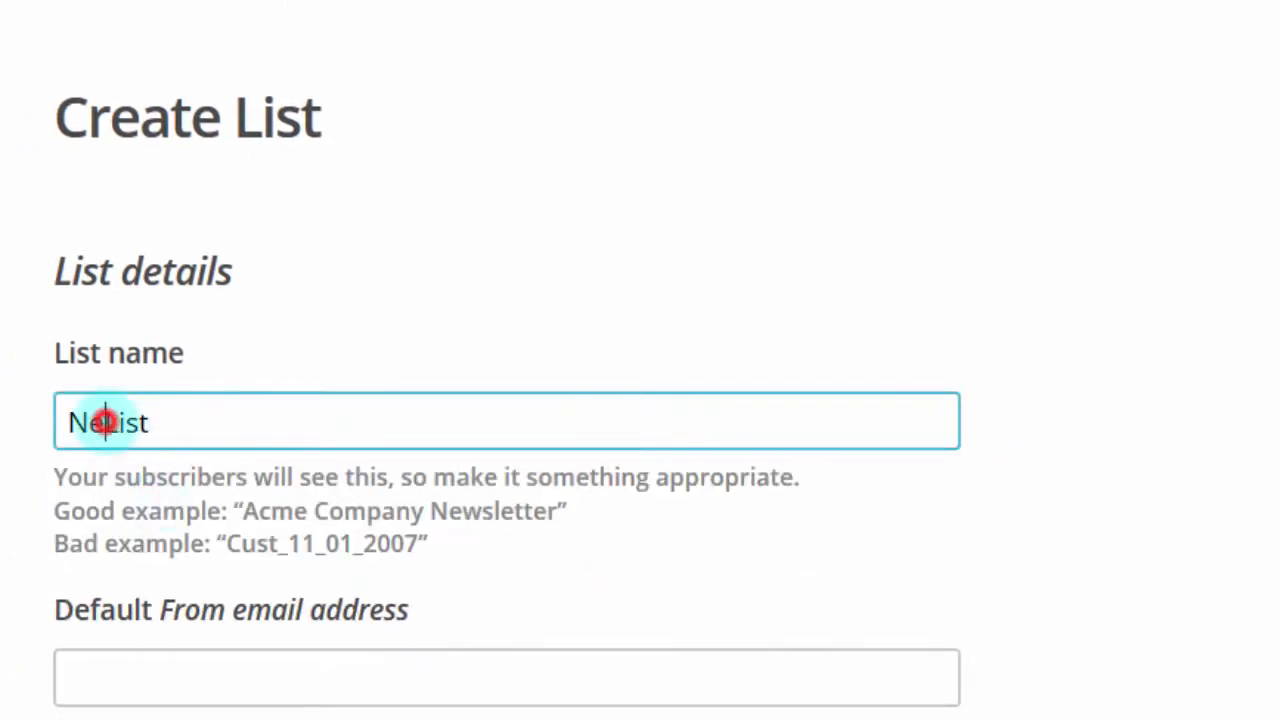
text(w)
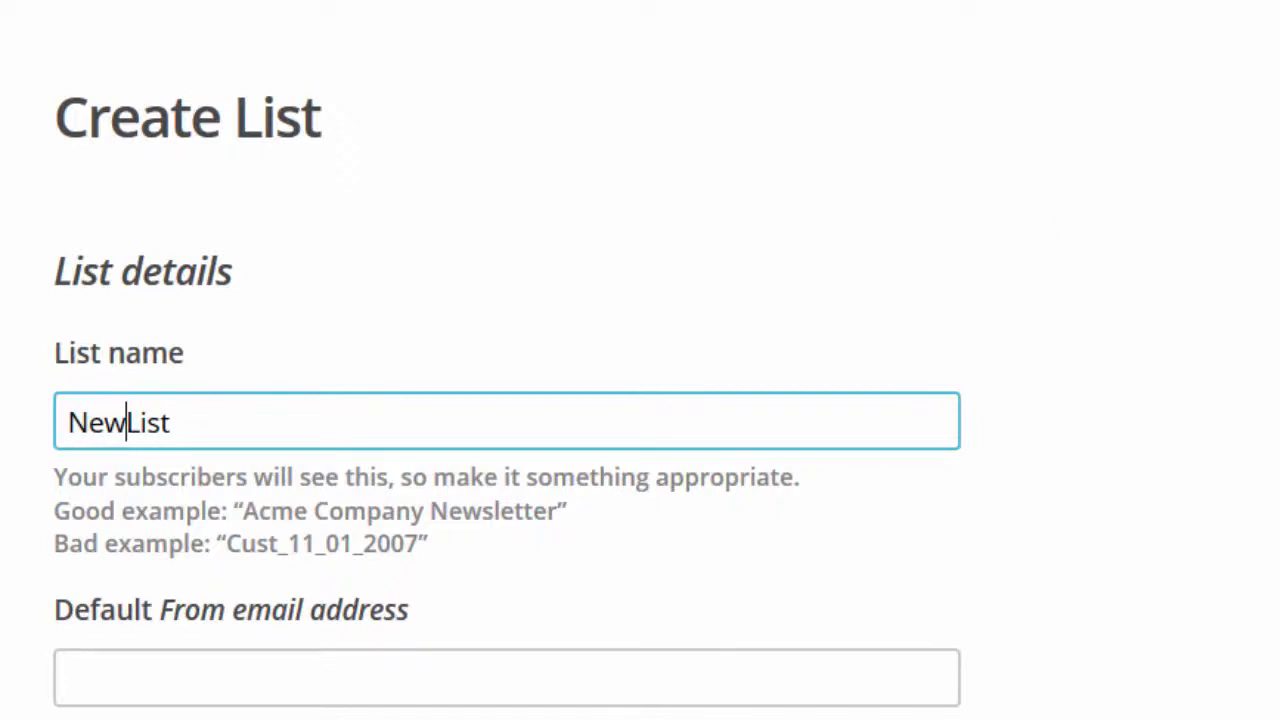
scroll(500, 400, down, 3)
scroll(507, 400, down, 3)
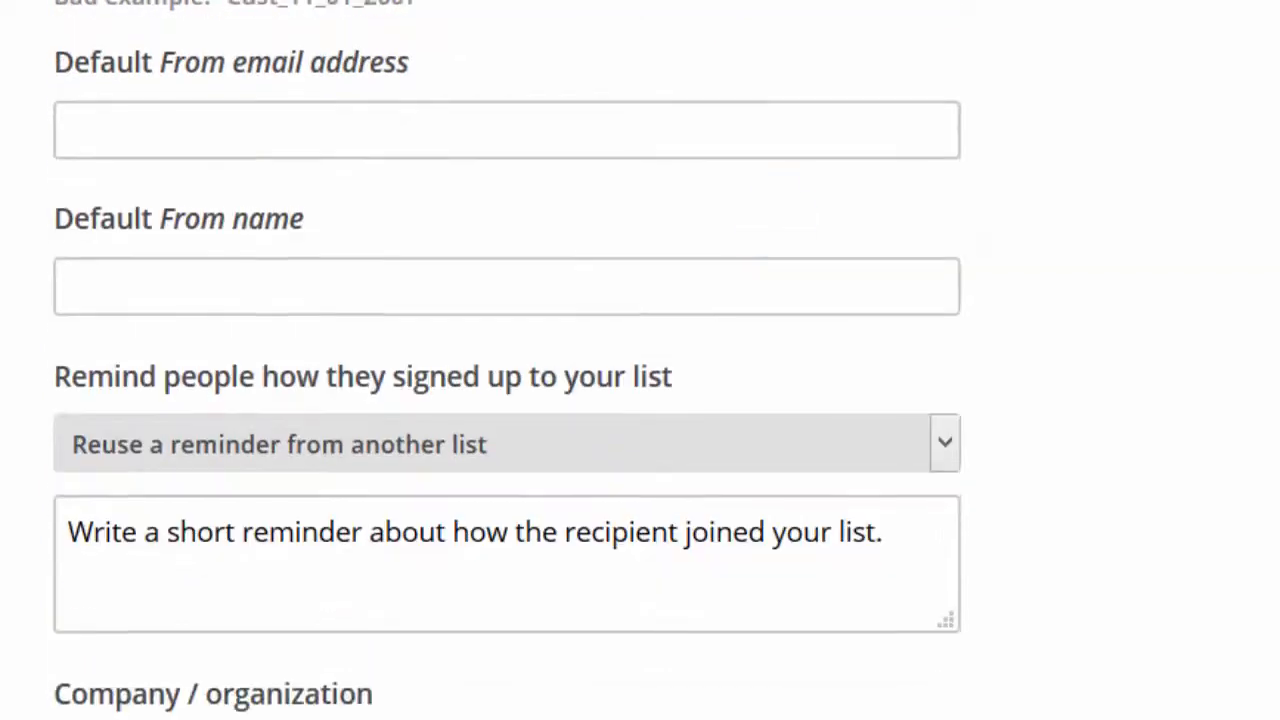
Enter the list's reply-to e-mail address
click(427, 146)
scroll(420, 157, down, 1)
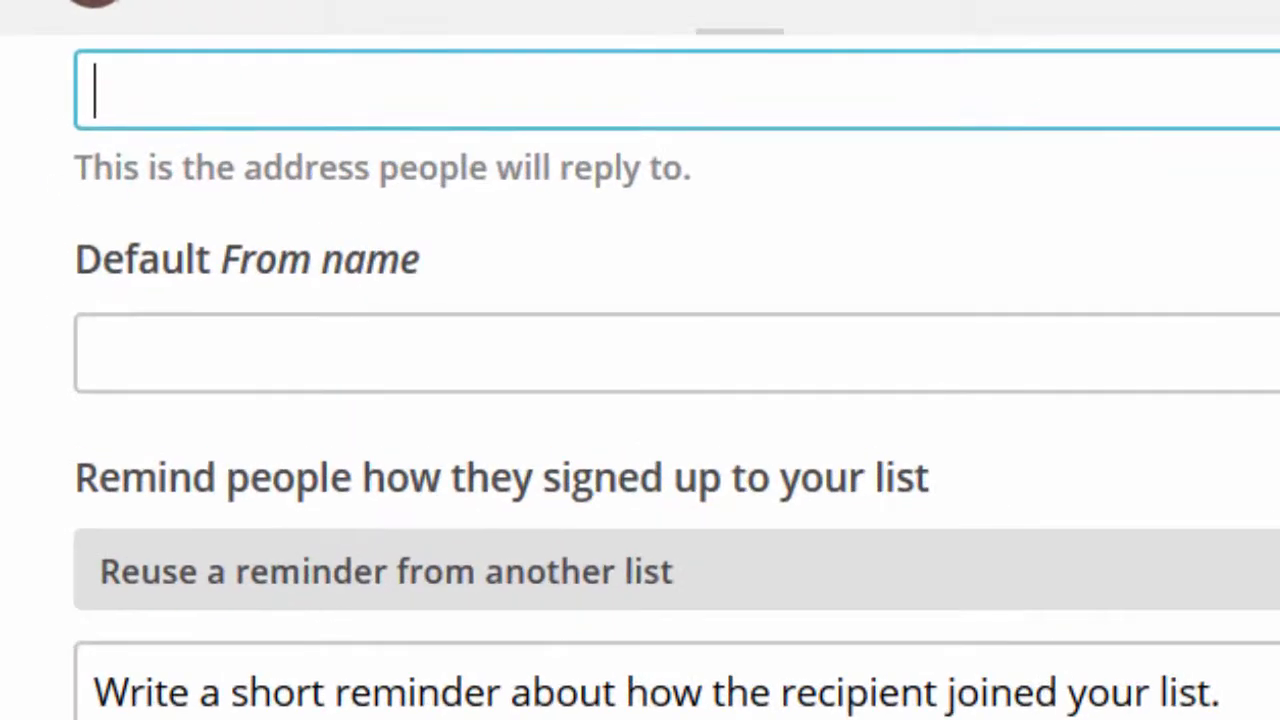
click(214, 88)
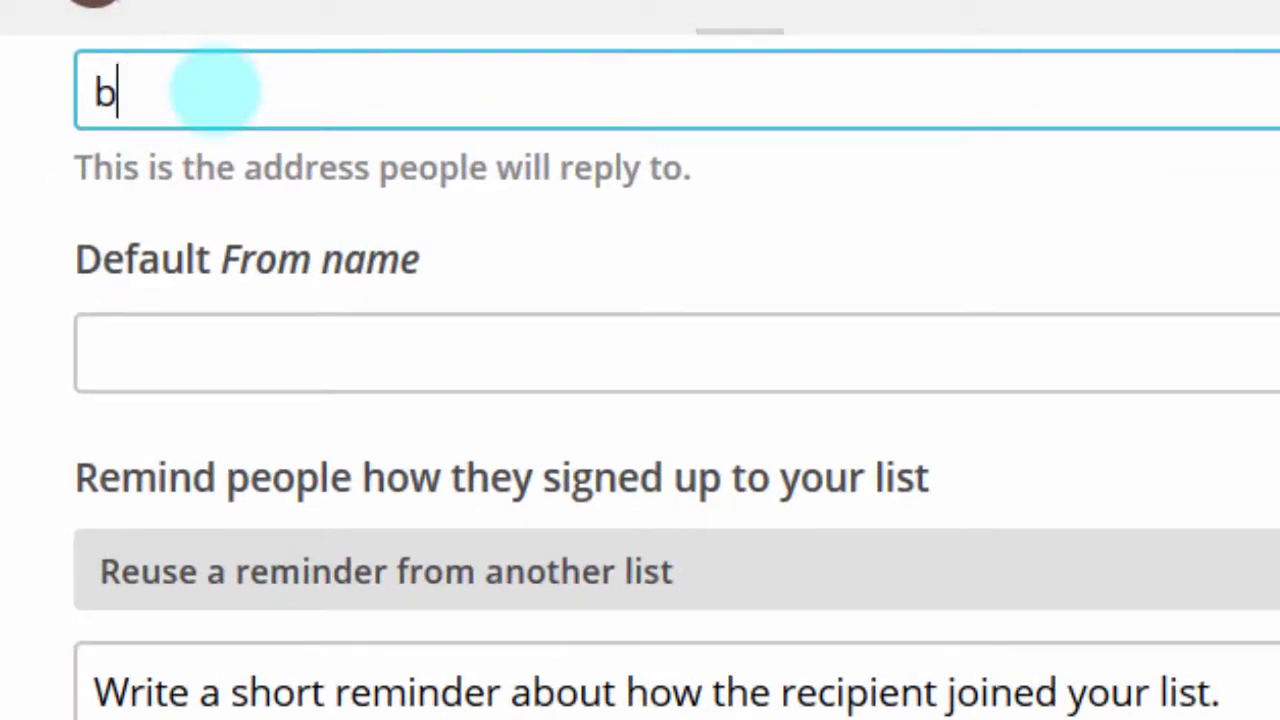
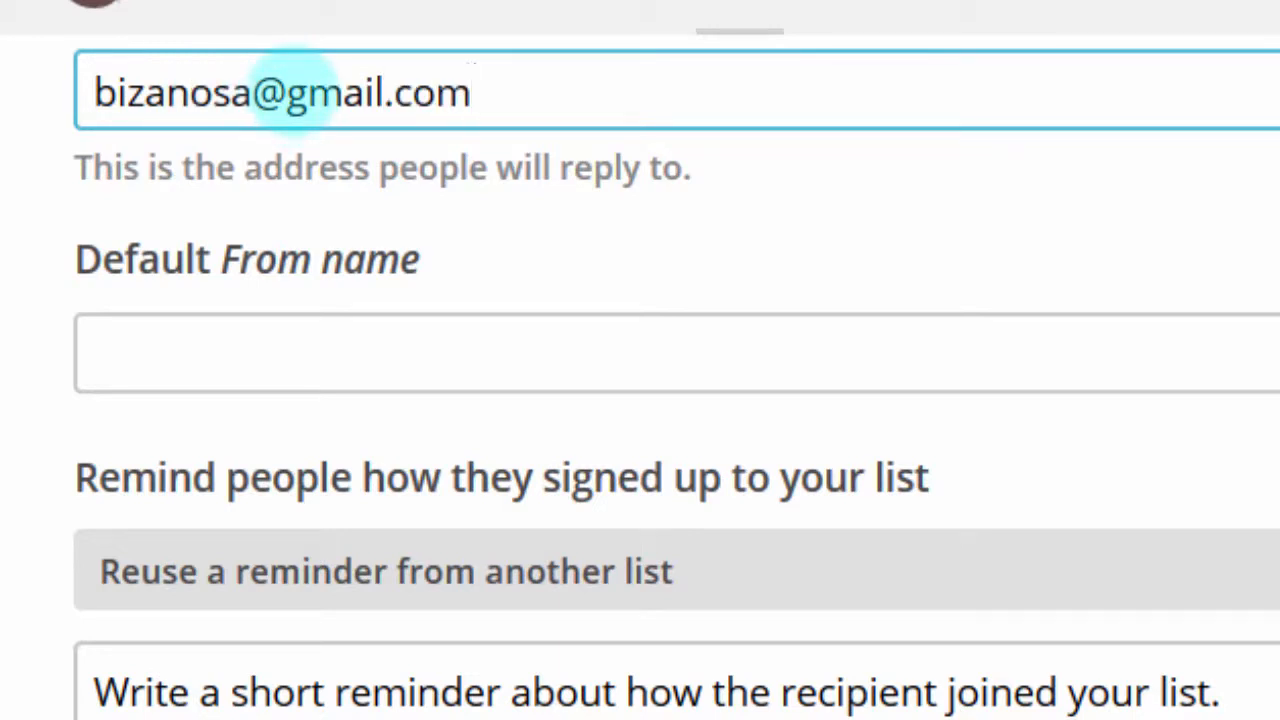
drag(287, 92, 383, 88)
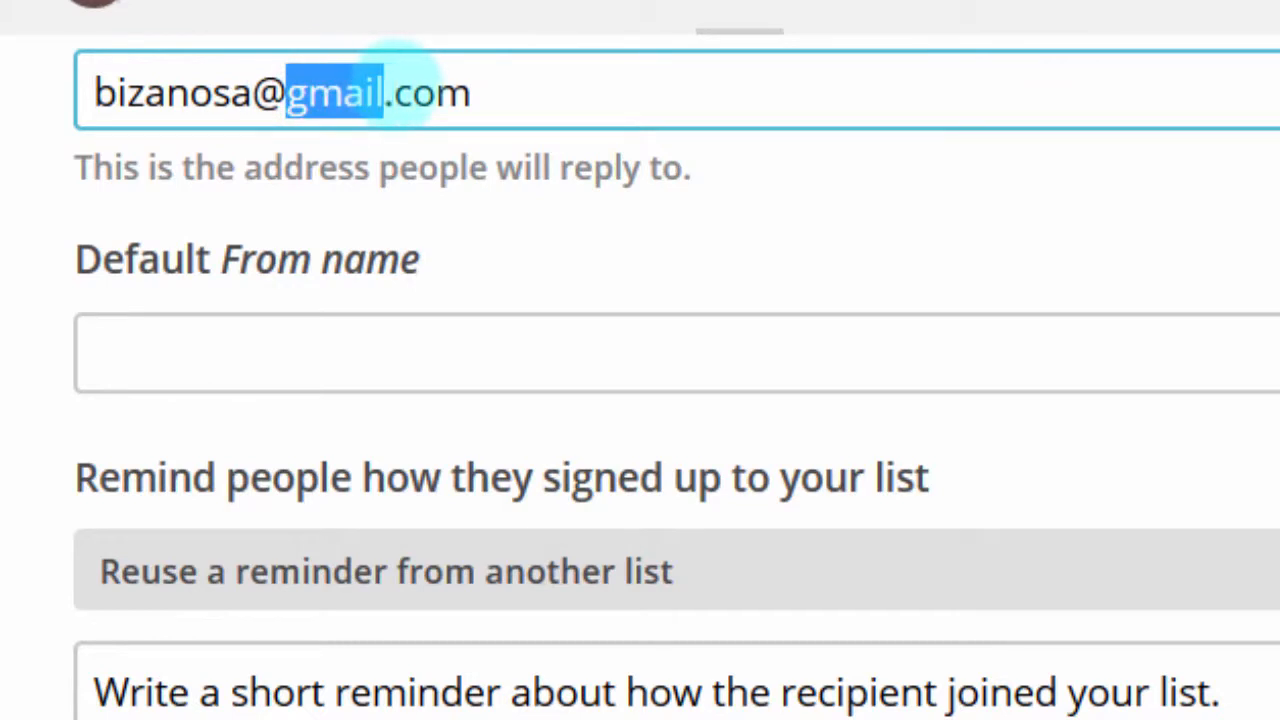
Enter the default From name and reuse an existing sign-up reminder
click(245, 362)
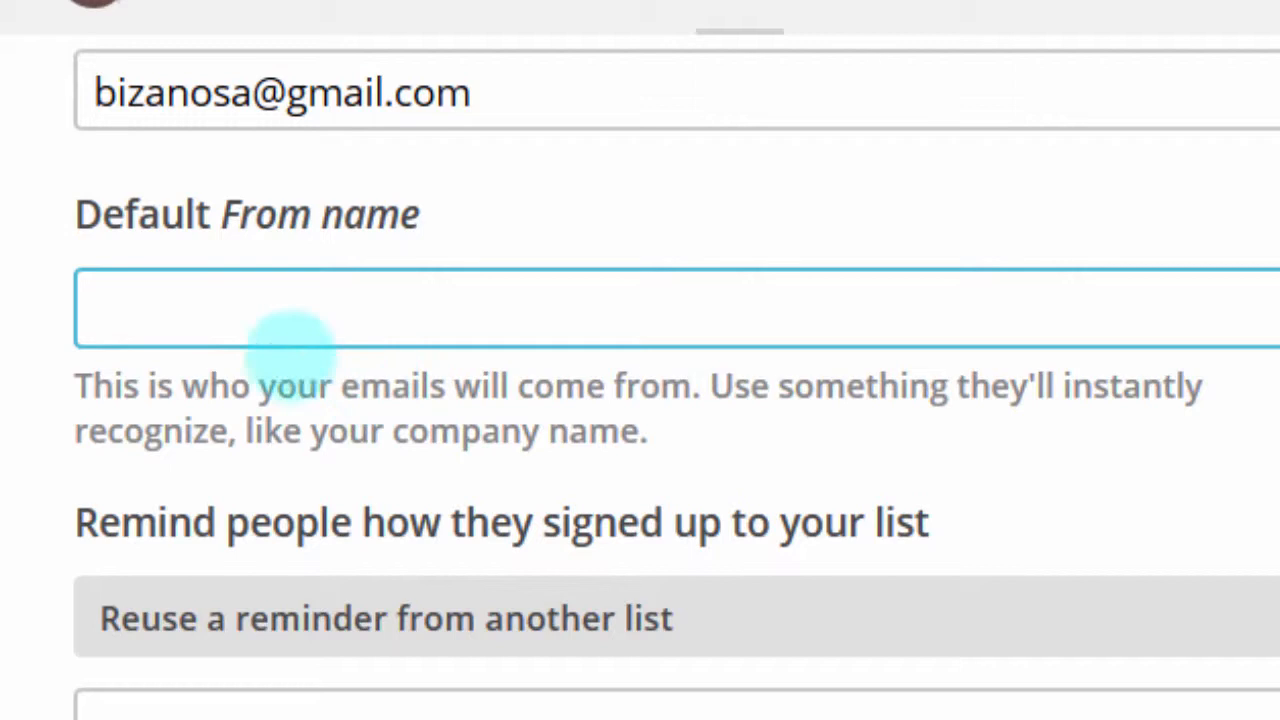
click(257, 297)
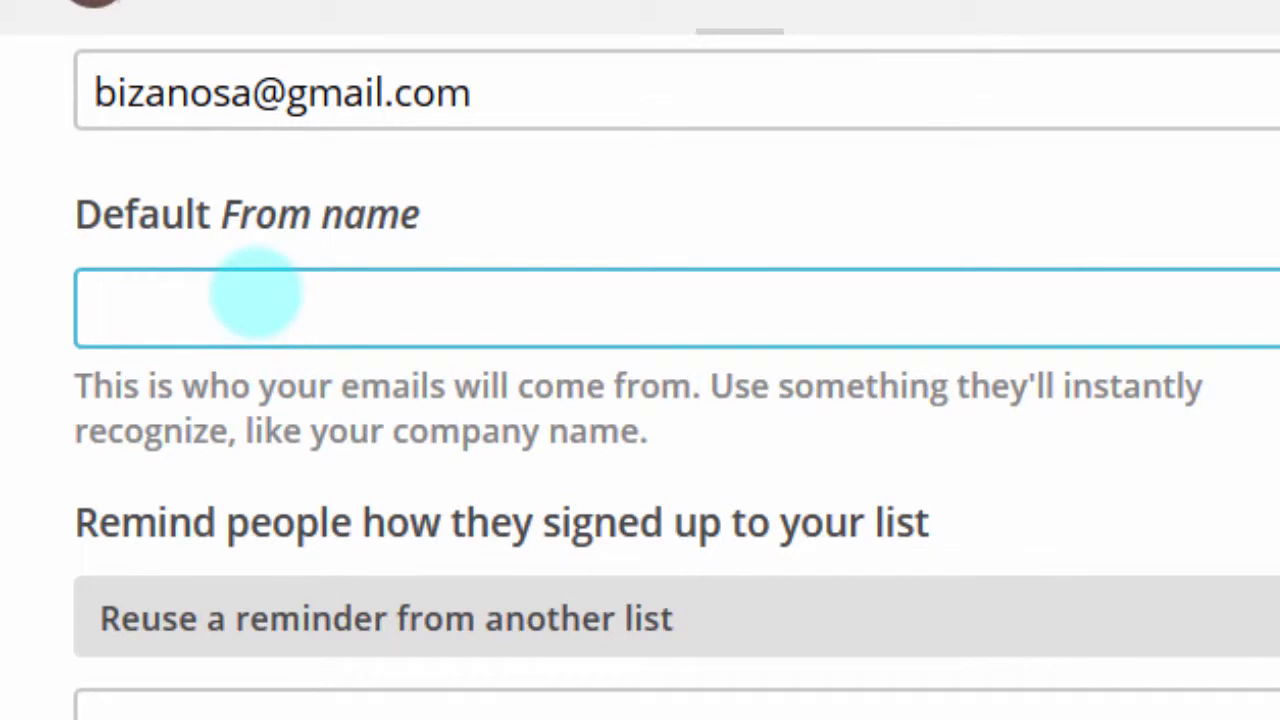
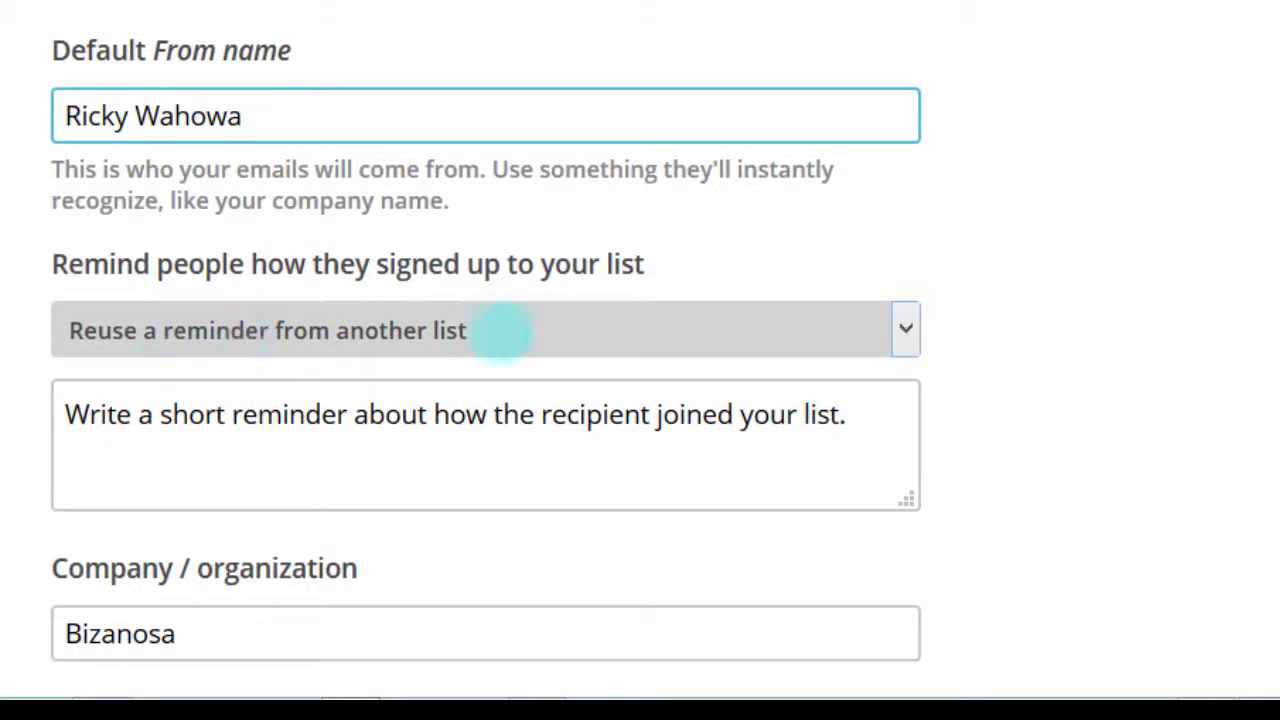
click(505, 330)
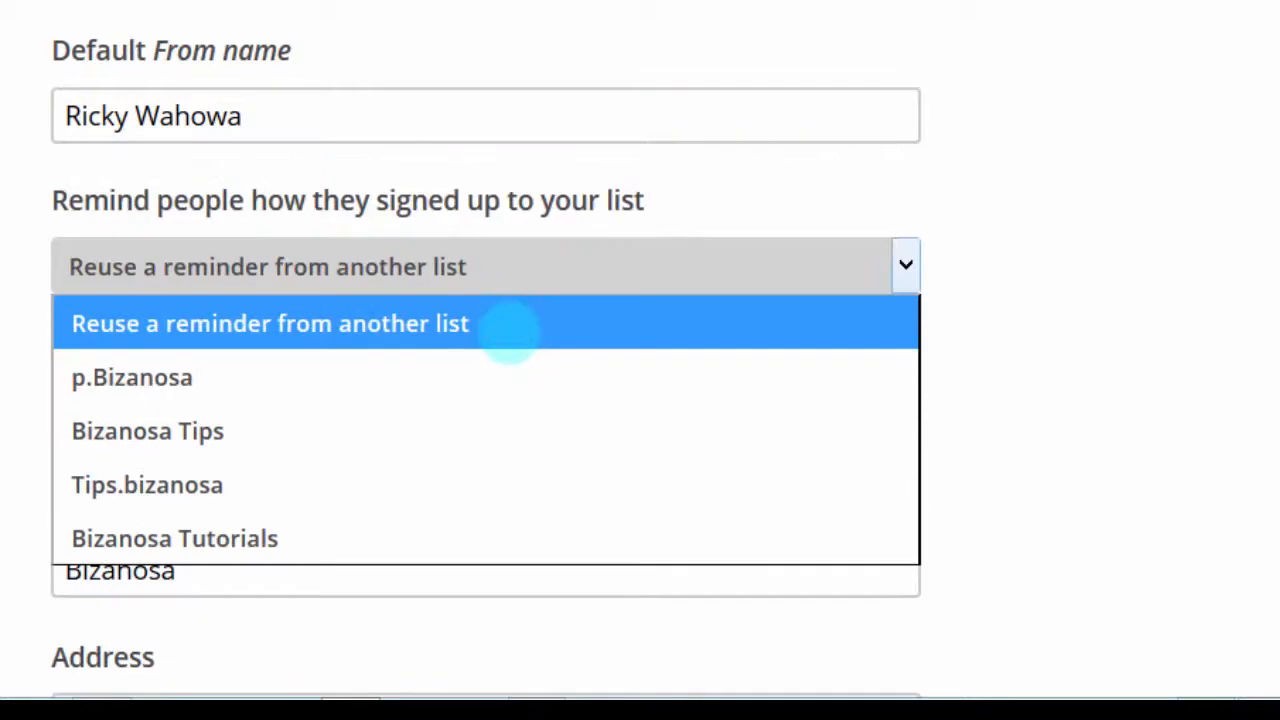
click(383, 378)
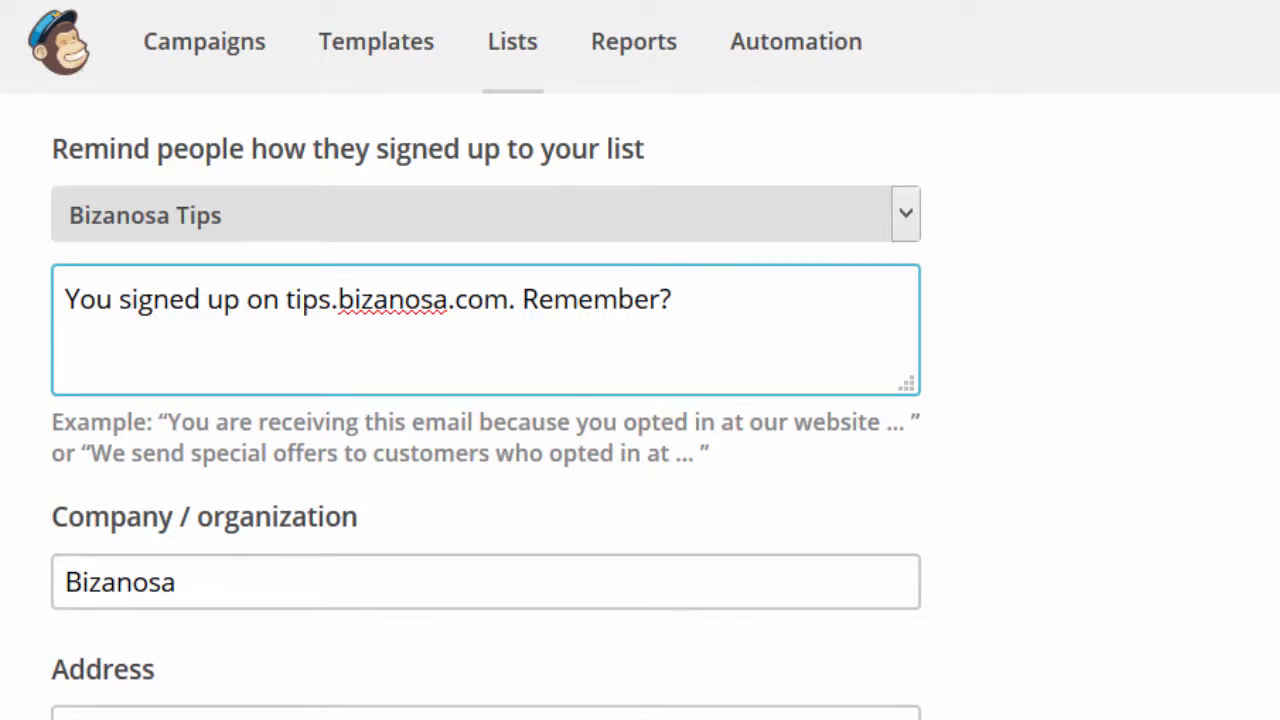
Scroll down past the contact address fields to the Notifications section
scroll(486, 406, down, 2)
scroll(486, 406, down, 1)
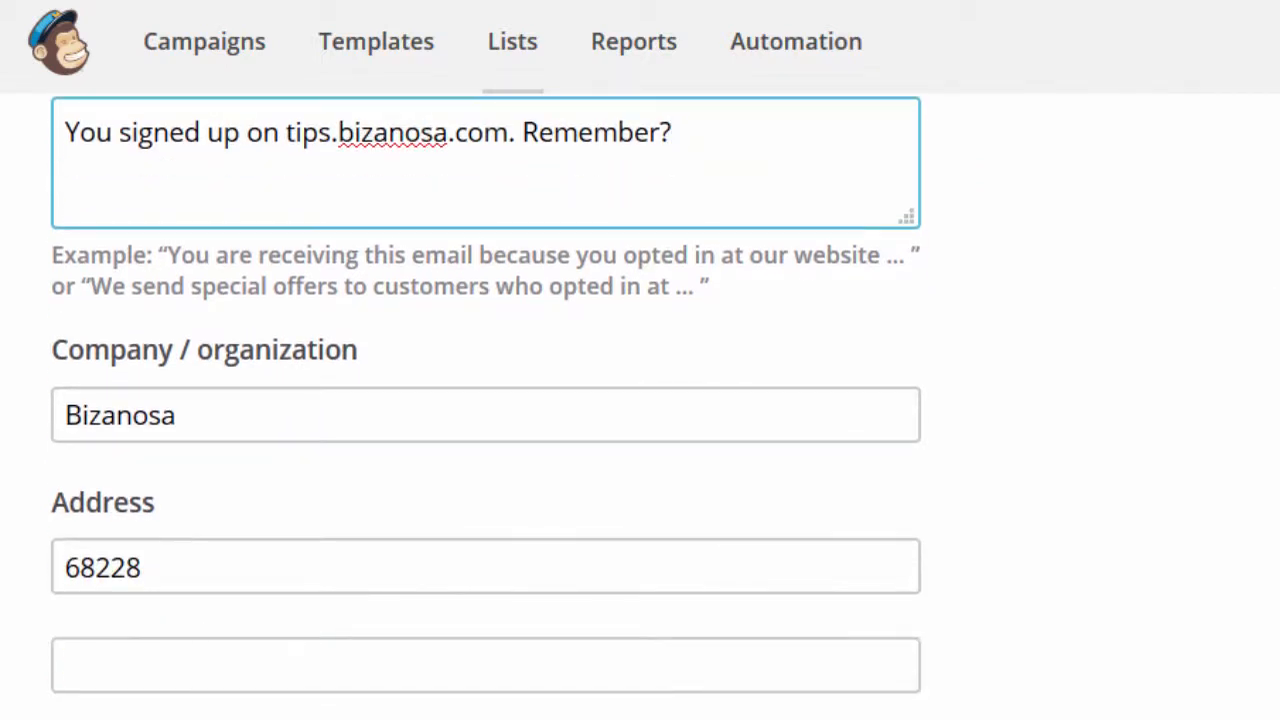
scroll(486, 406, down, 3)
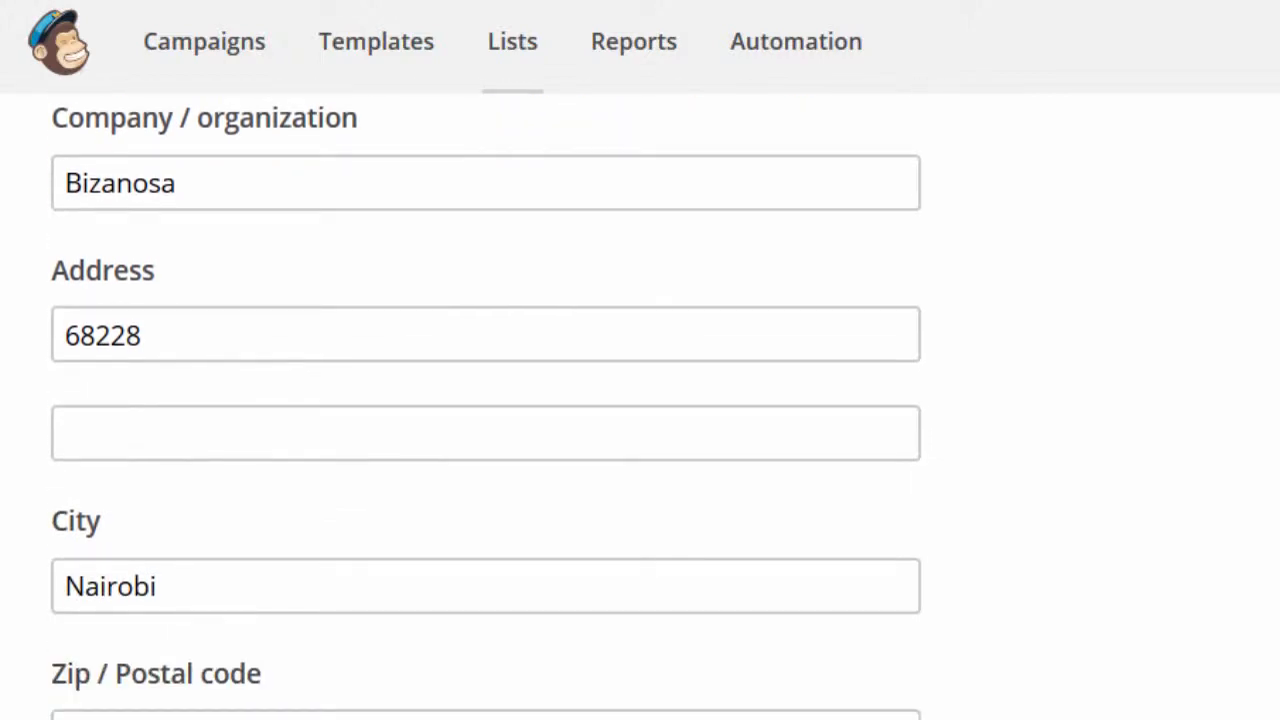
scroll(486, 406, down, 7)
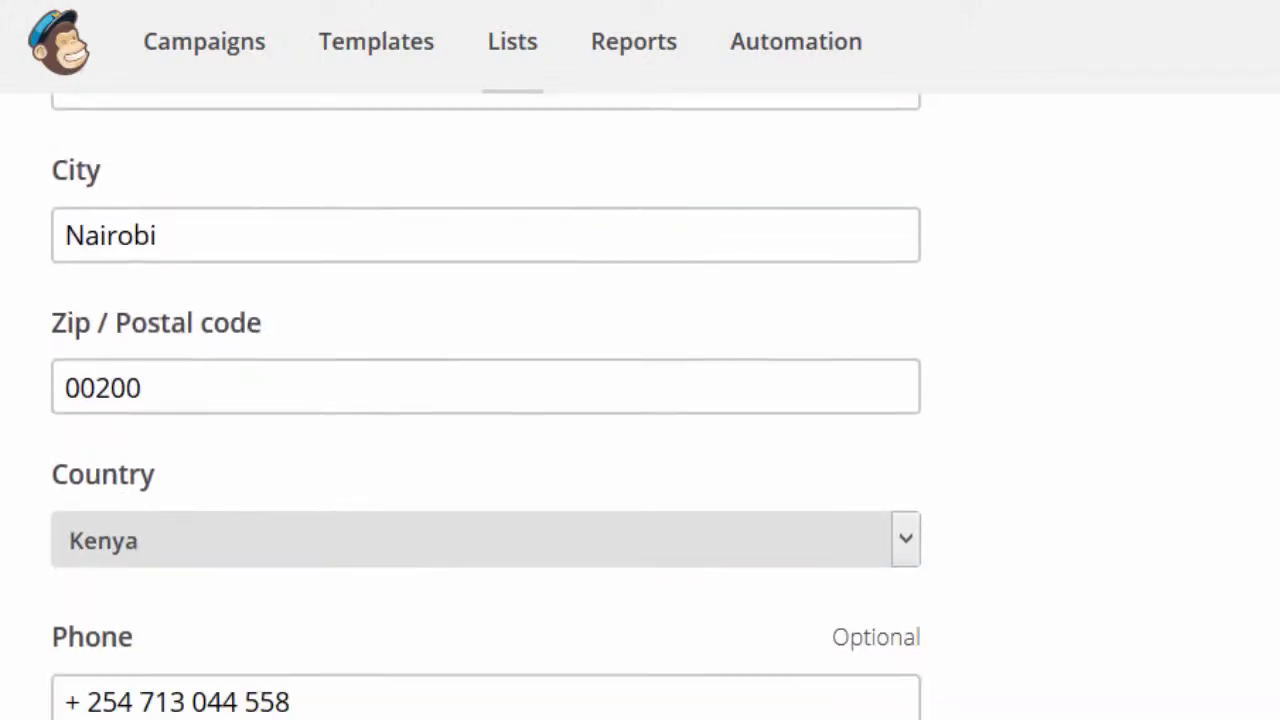
scroll(486, 406, down, 5)
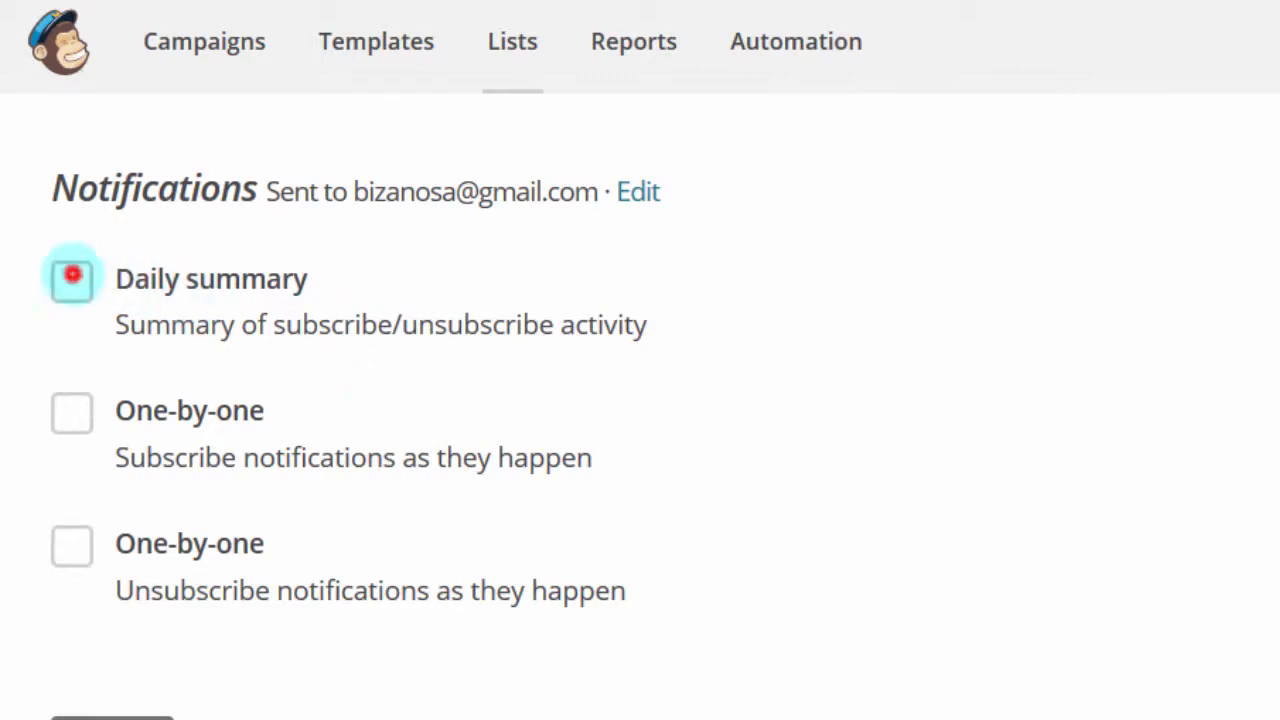
Enable Daily summary notifications and save the new list
click(72, 274)
scroll(71, 271, down, 1)
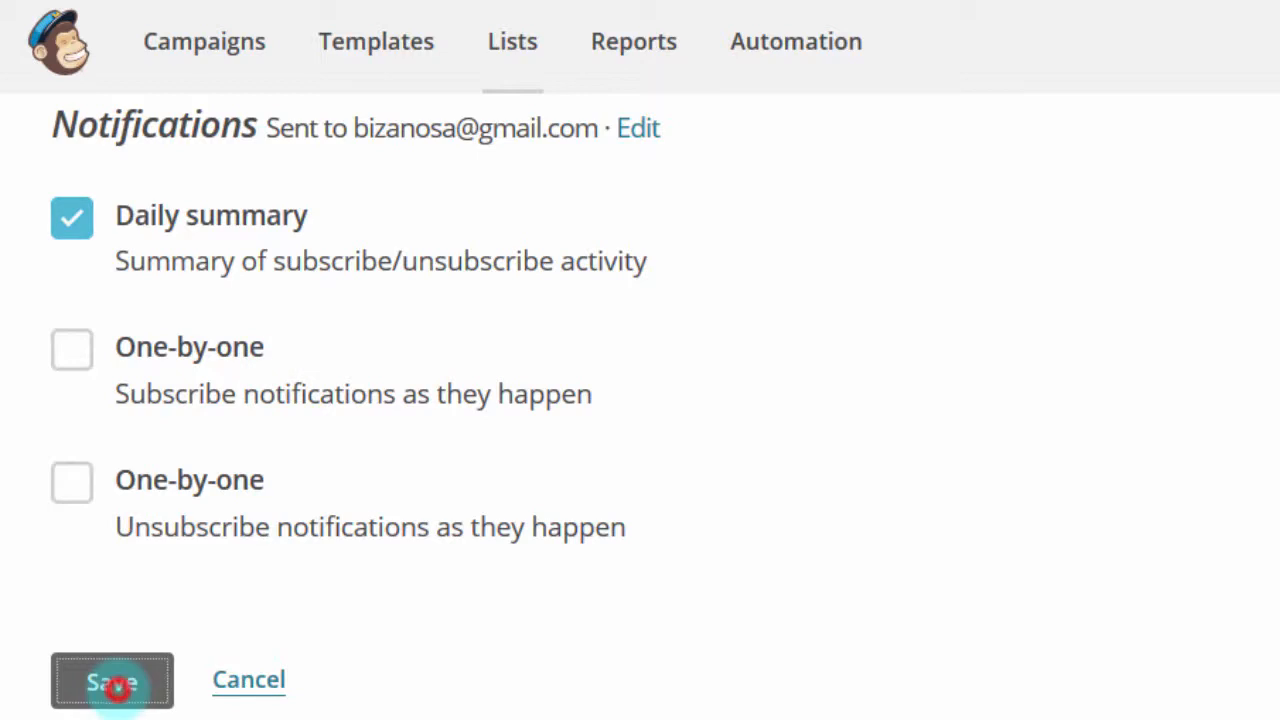
click(117, 686)
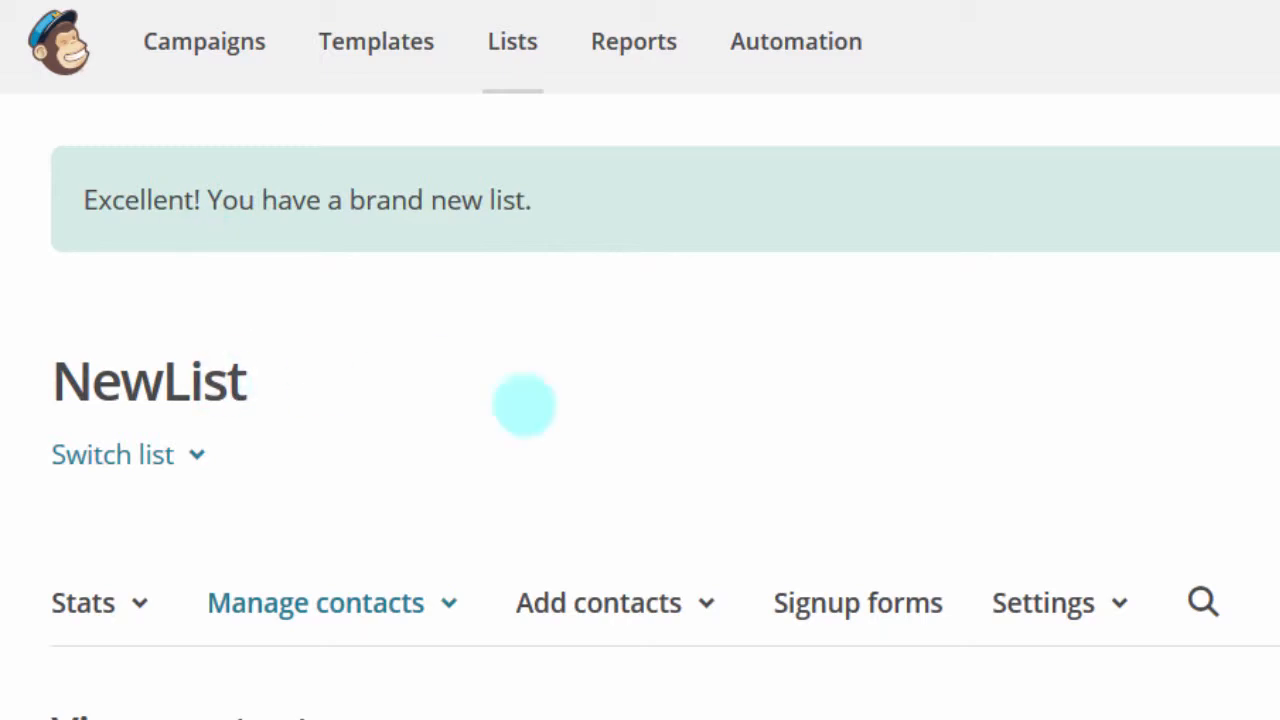
Begin importing subscribers into NewList from a file, advancing to the upload step
scroll(640, 400, down, 5)
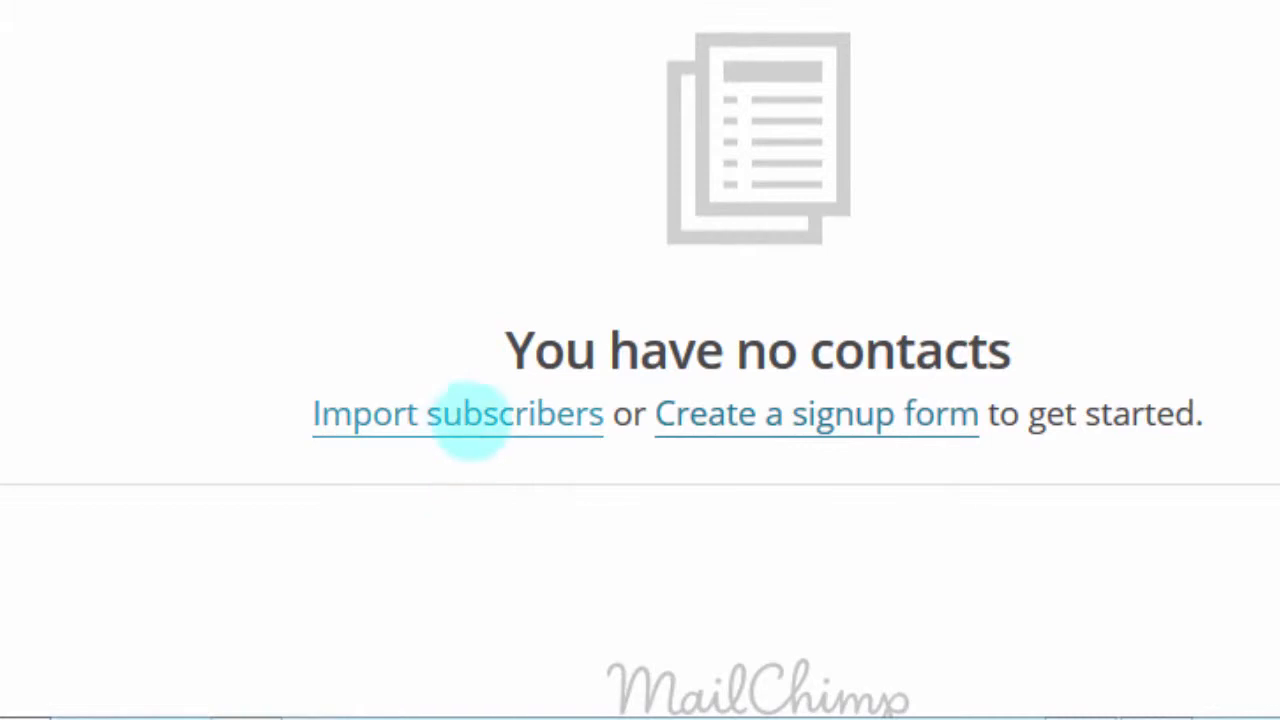
click(460, 418)
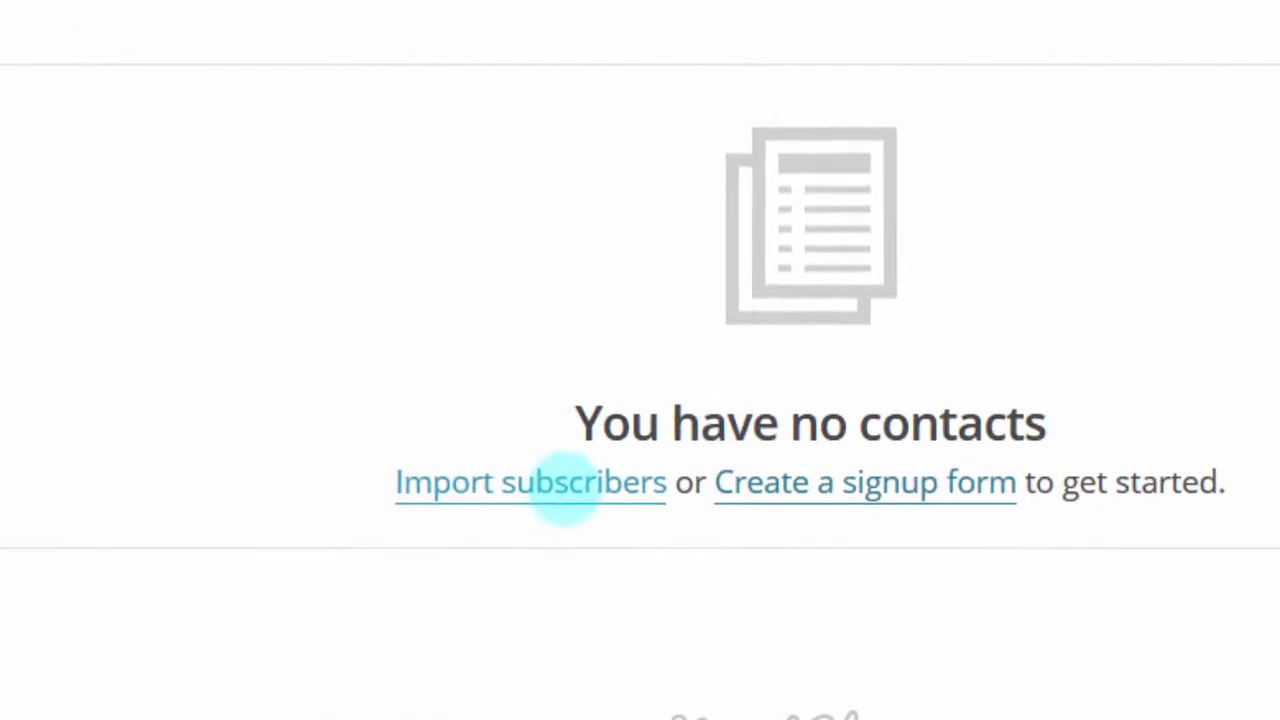
click(590, 508)
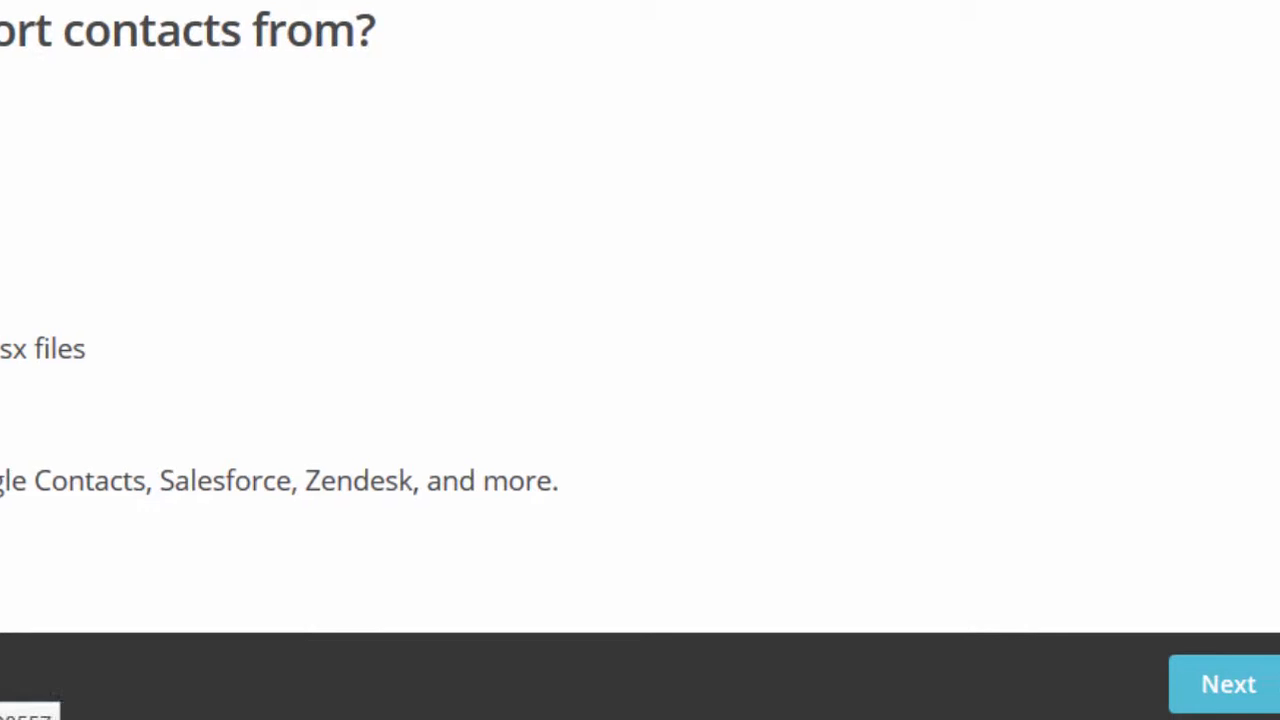
drag(1263, 68, 1261, 332)
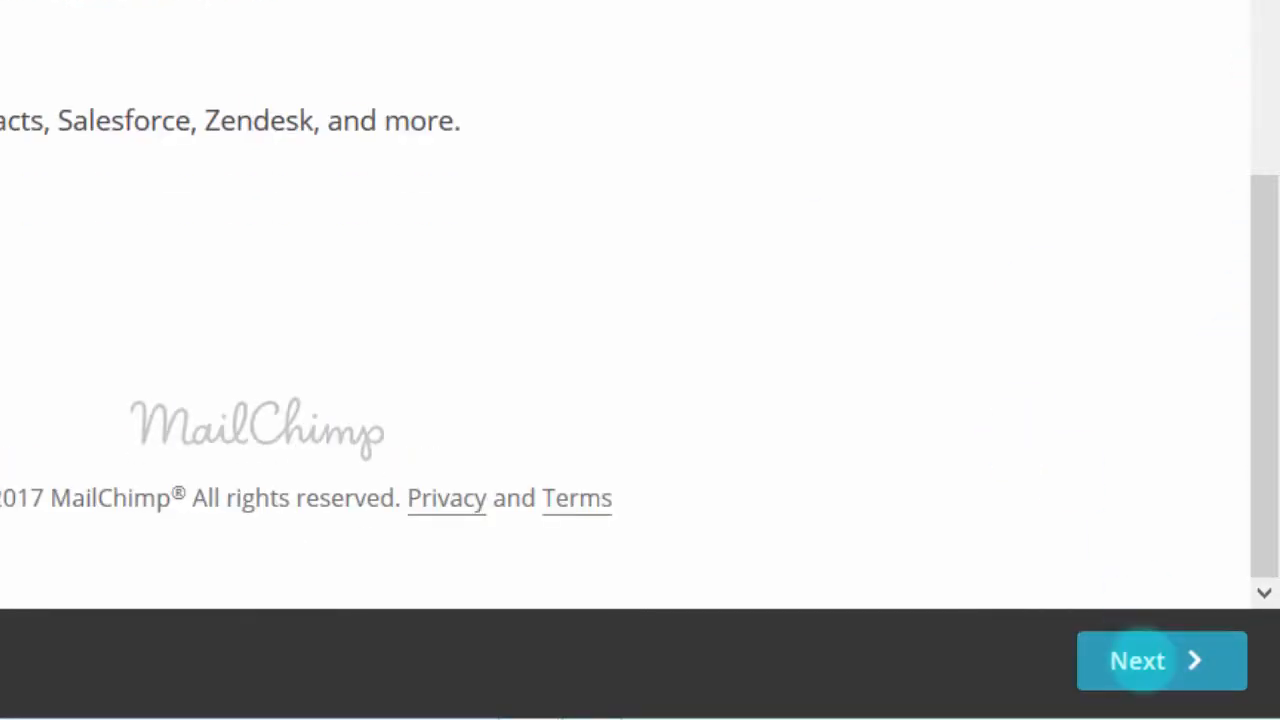
click(1141, 660)
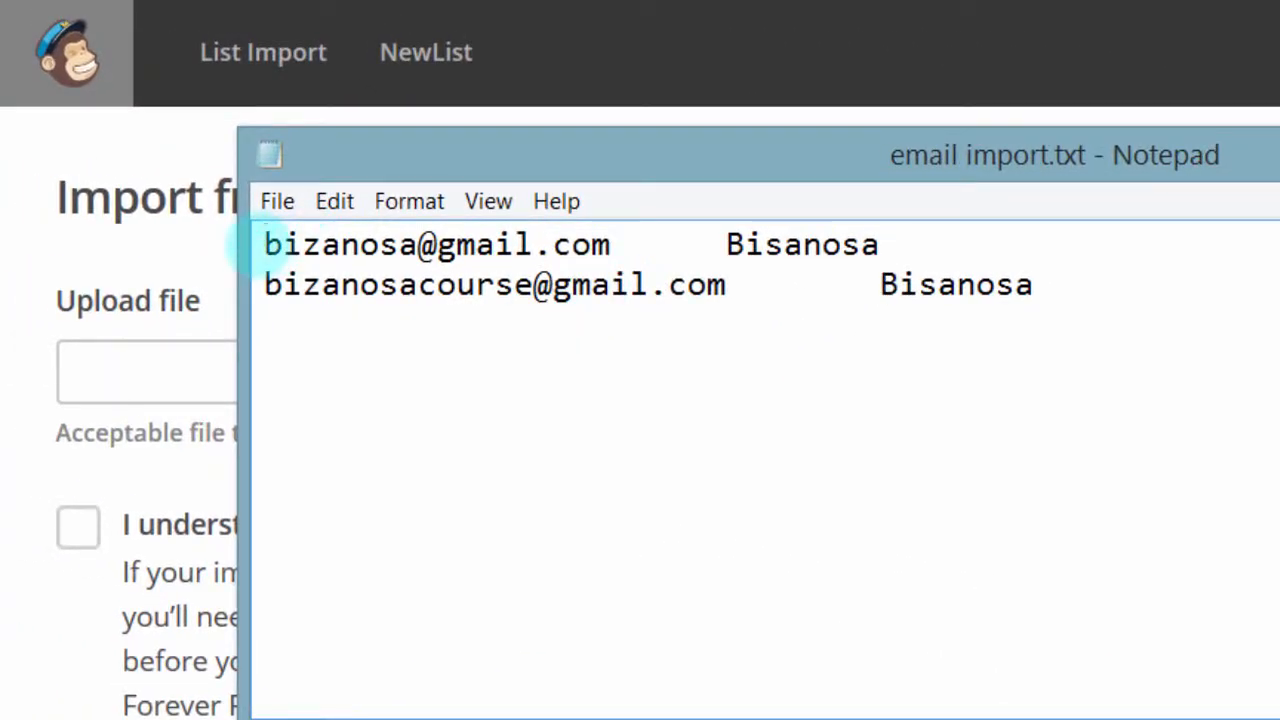
drag(471, 155, 502, 24)
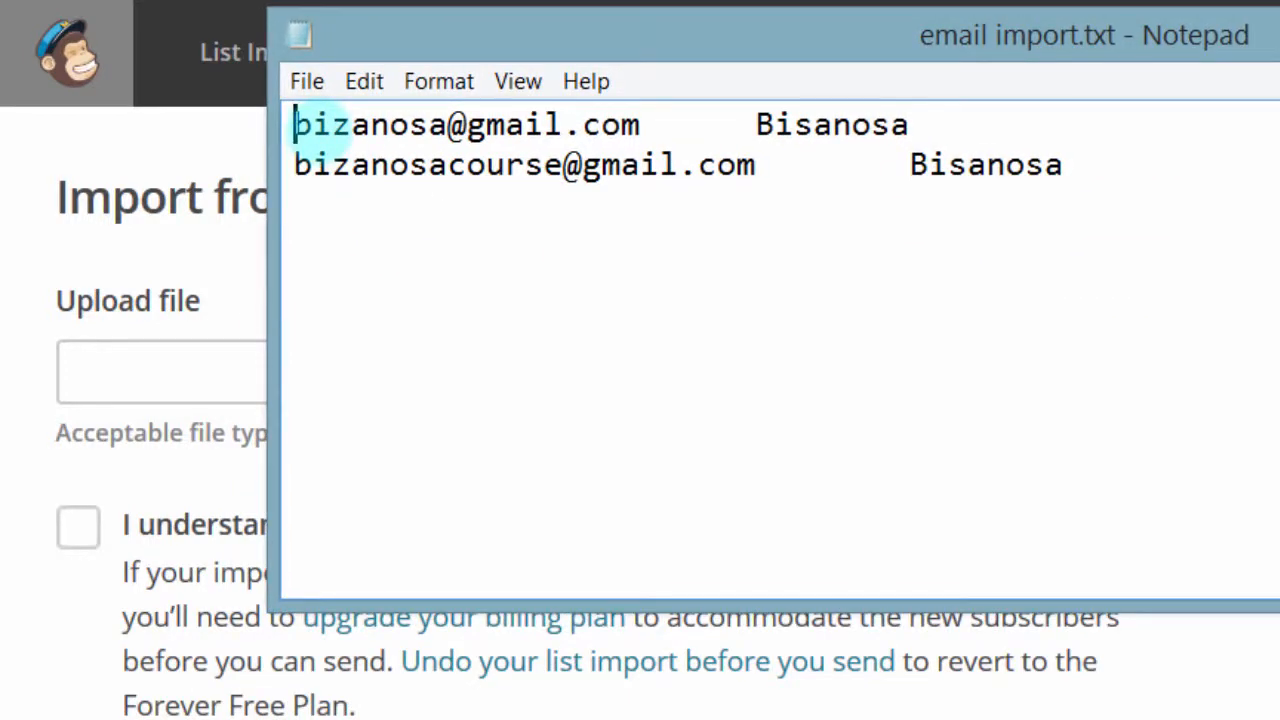
drag(290, 125, 625, 125)
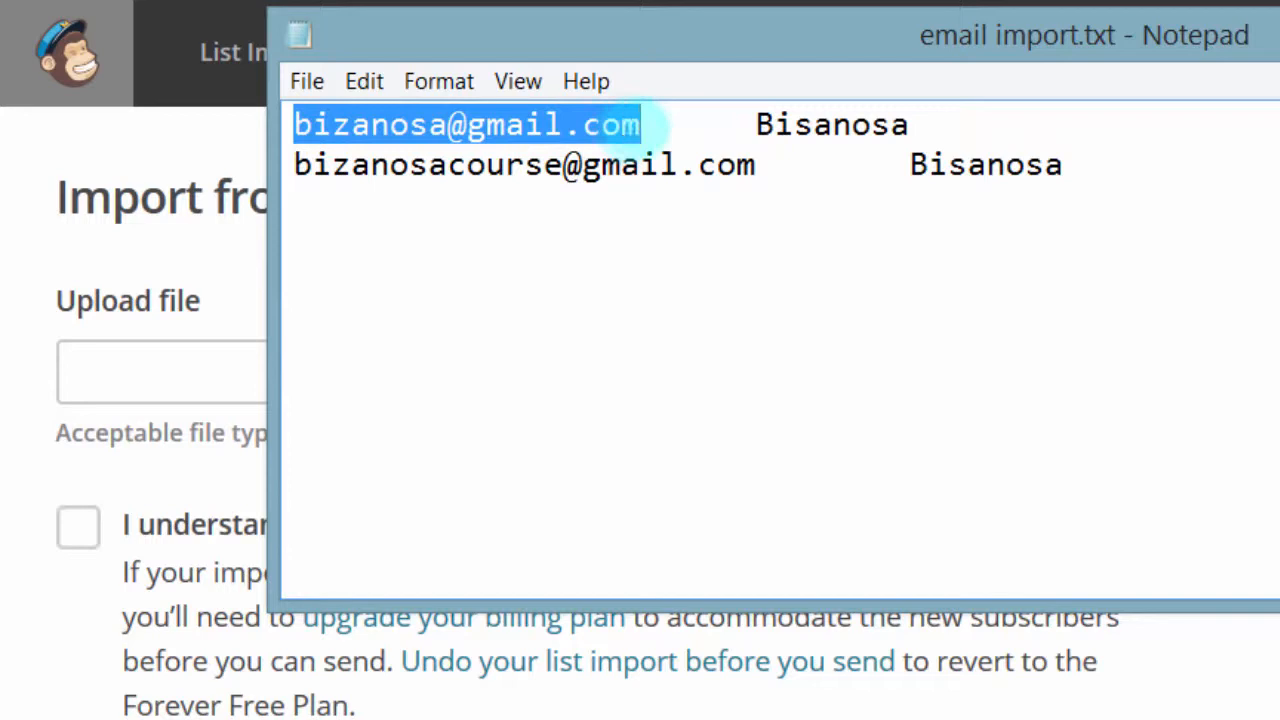
click(292, 121)
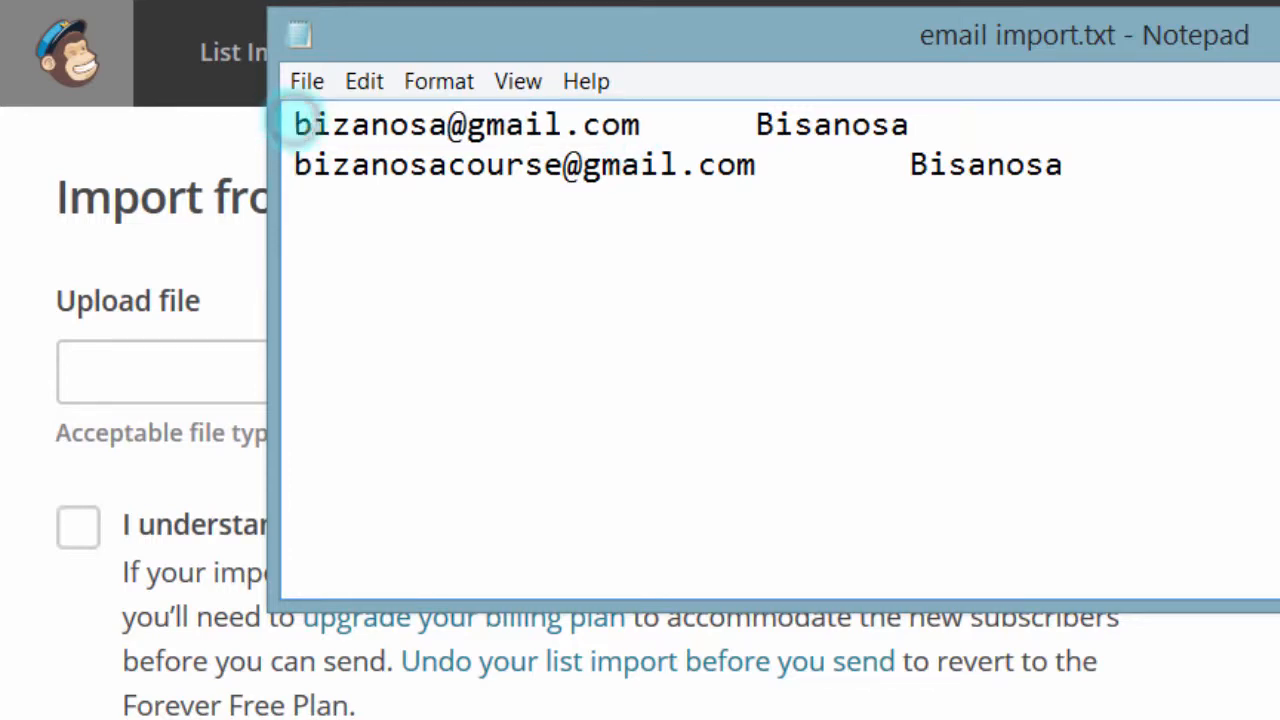
drag(292, 122, 625, 125)
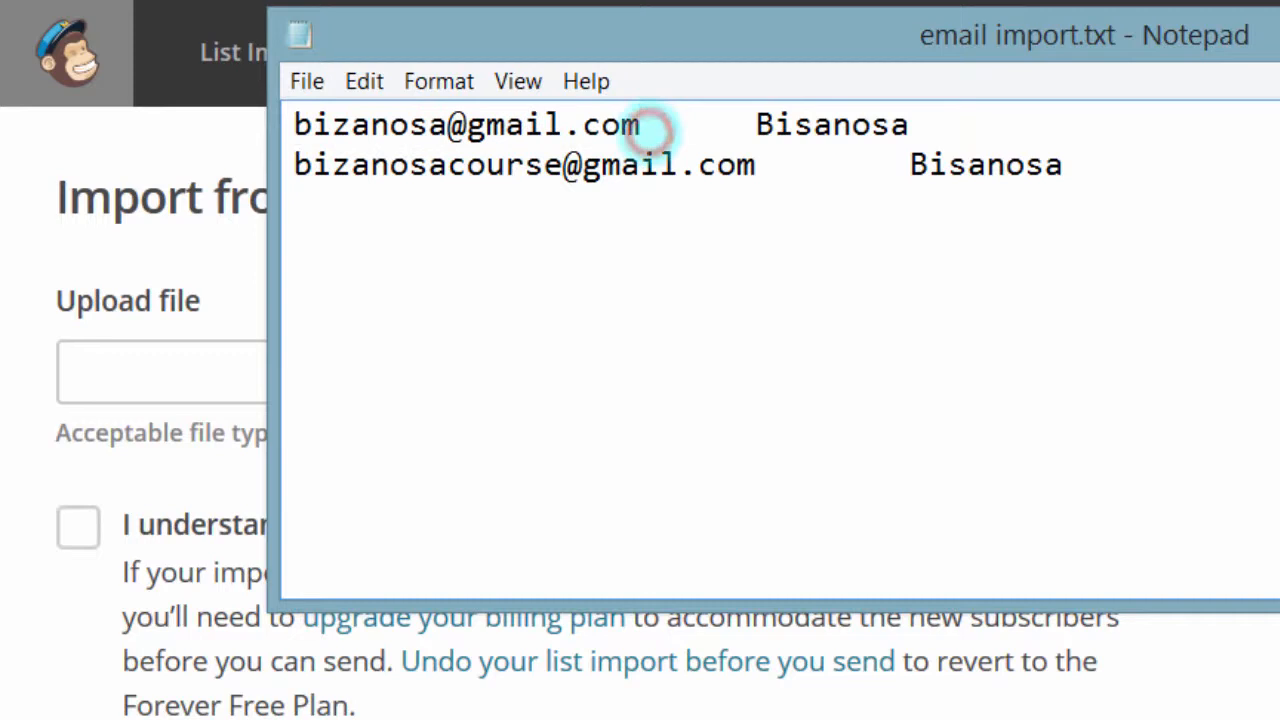
double_click(650, 130)
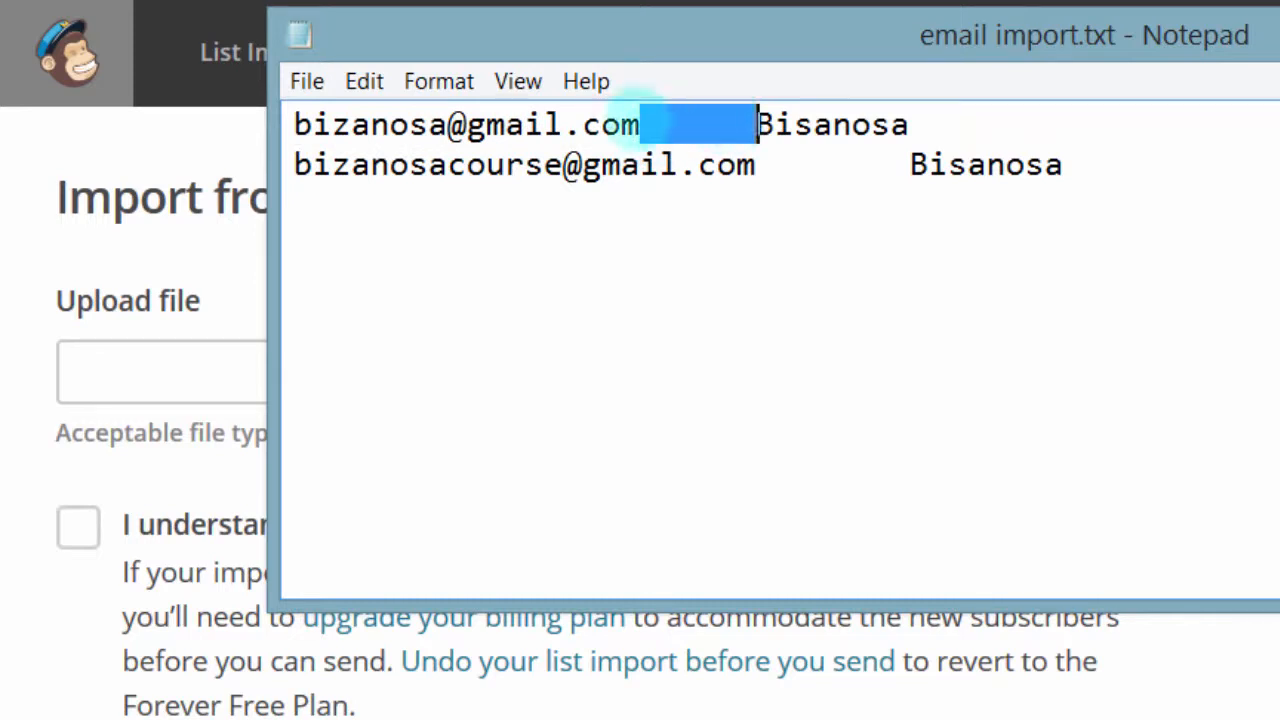
click(640, 124)
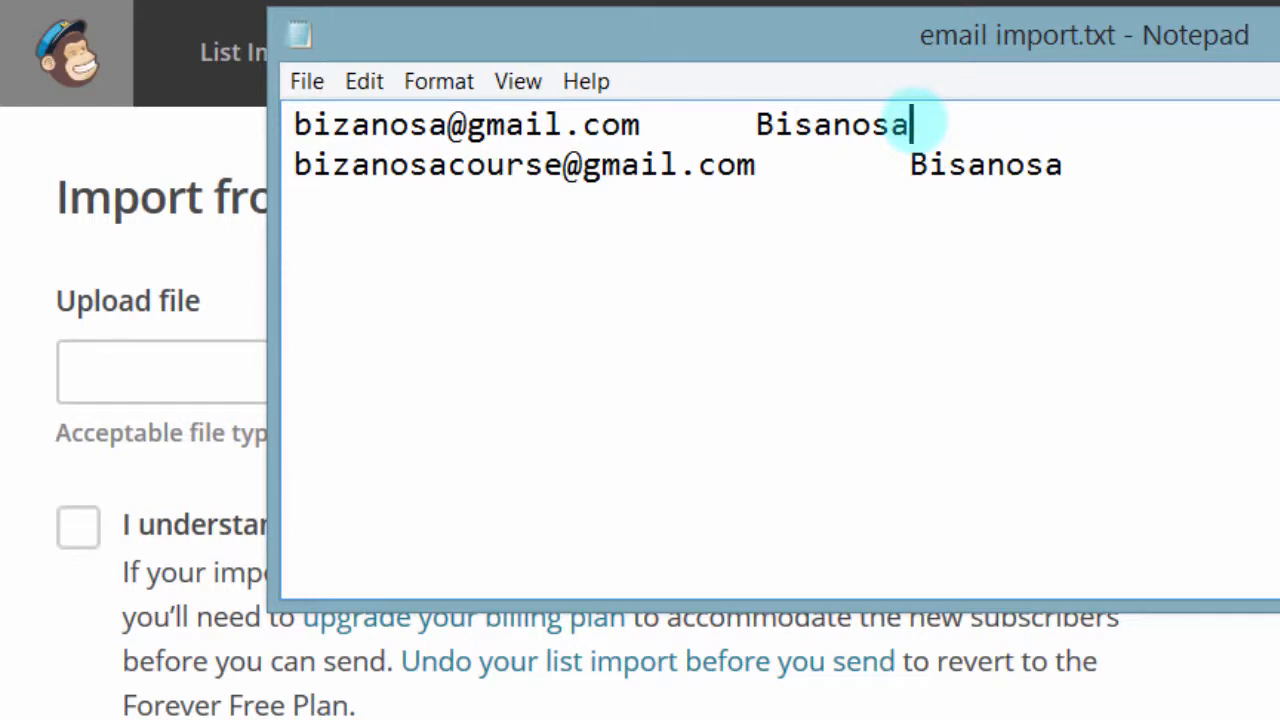
drag(912, 120, 785, 127)
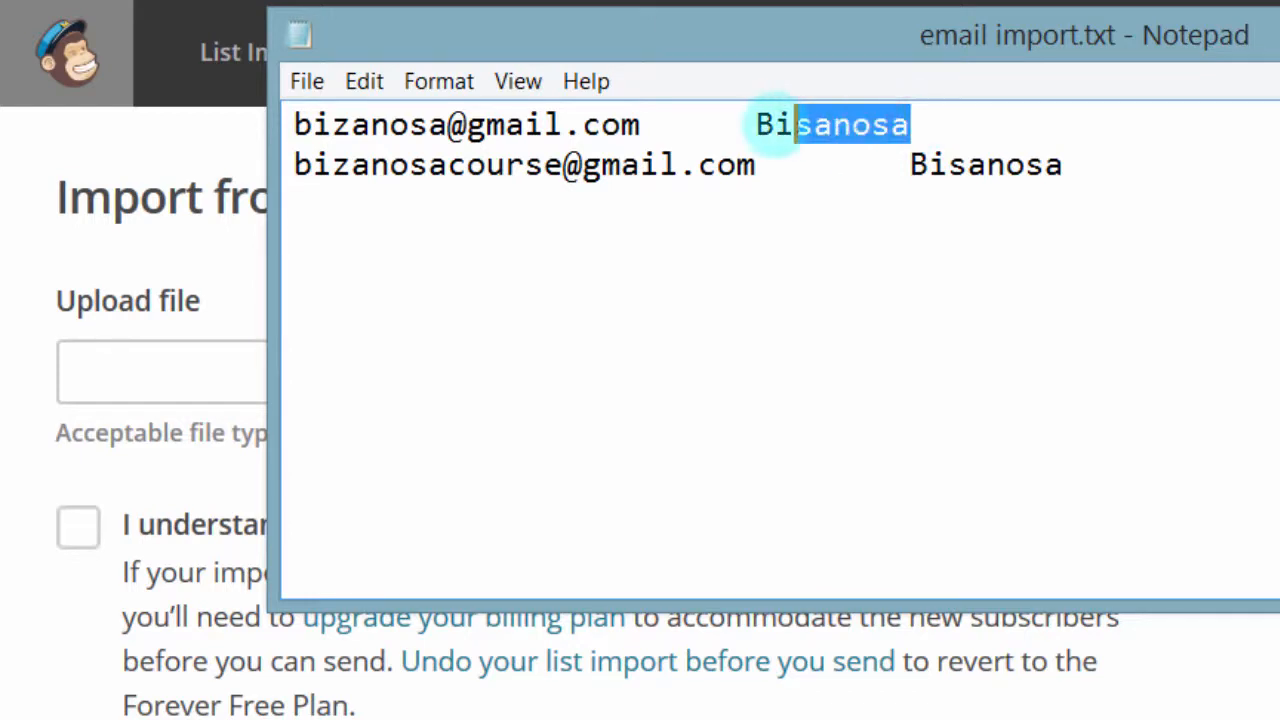
click(924, 122)
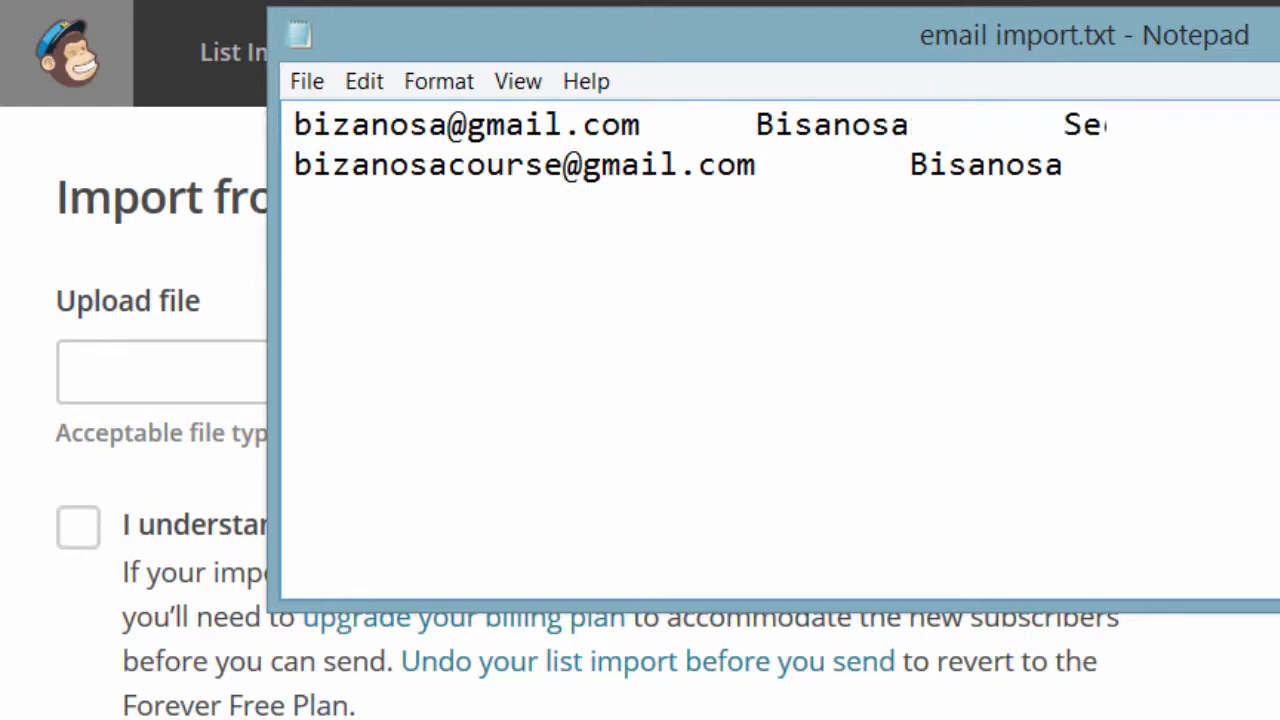
text(Second)
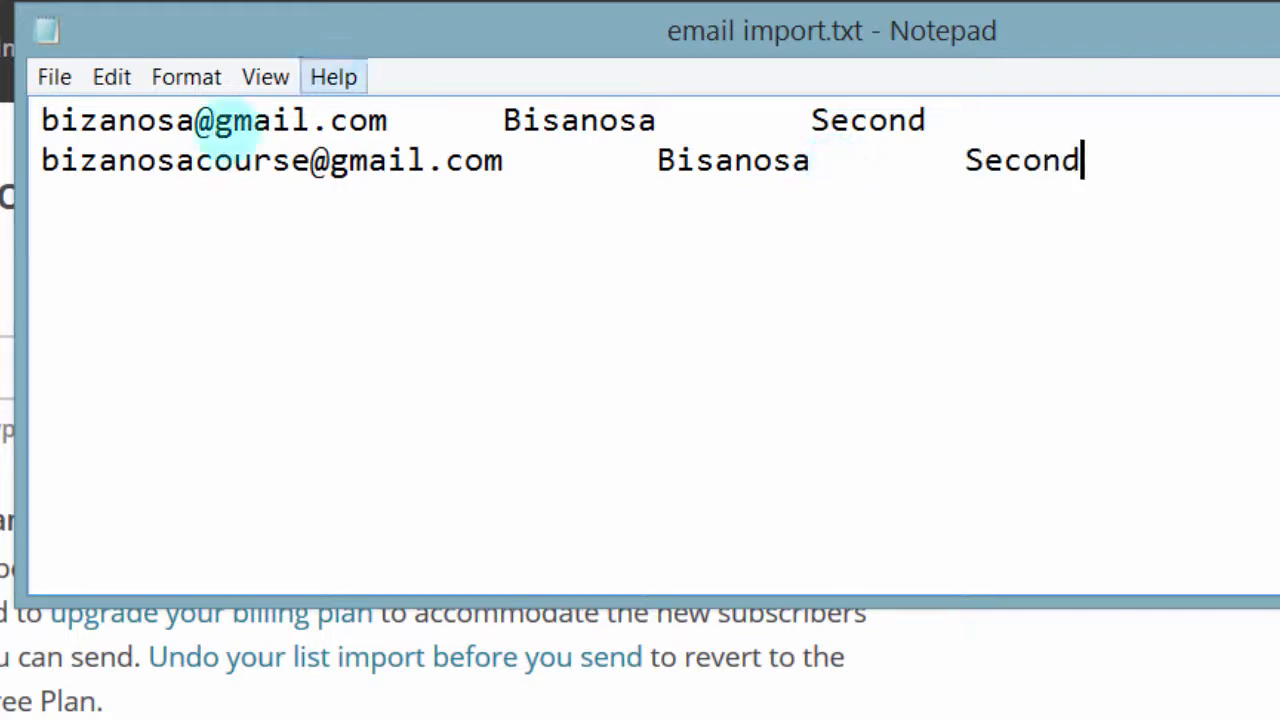
drag(40, 118, 372, 120)
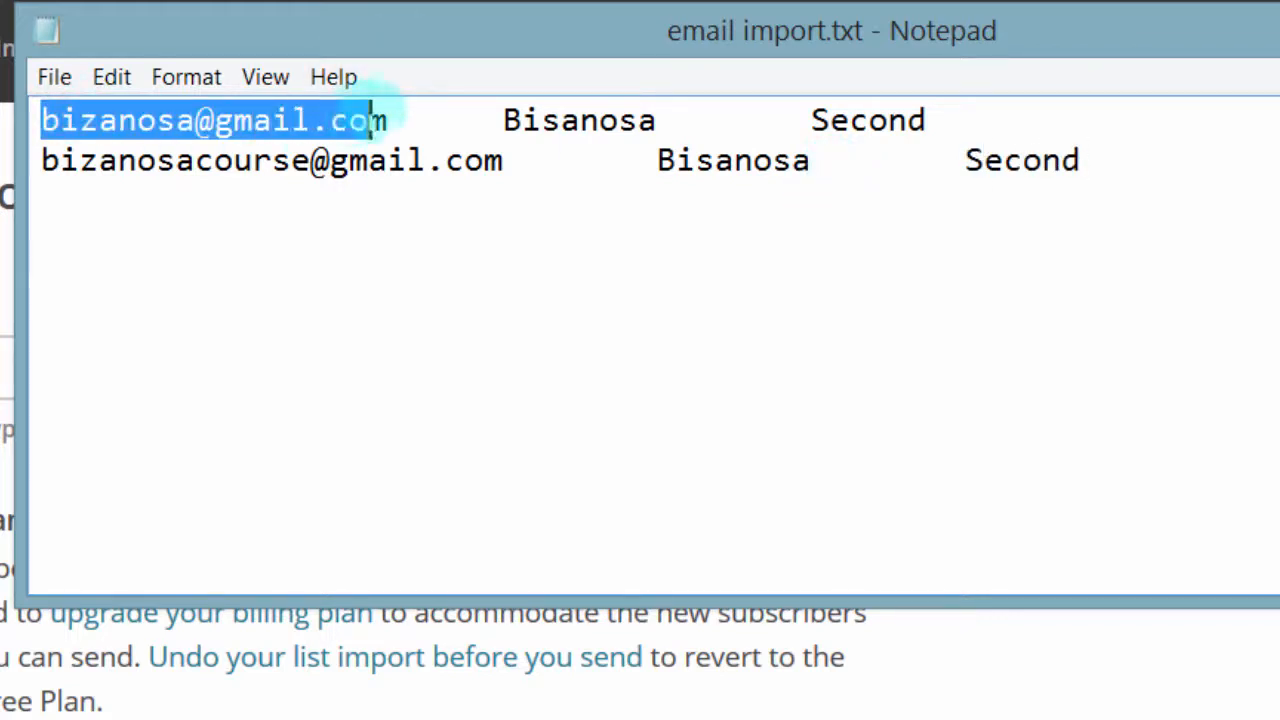
drag(498, 120, 620, 120)
mouse_move(812, 120)
mouse_down()
mouse_move(890, 120)
mouse_move(831, 120)
mouse_up()
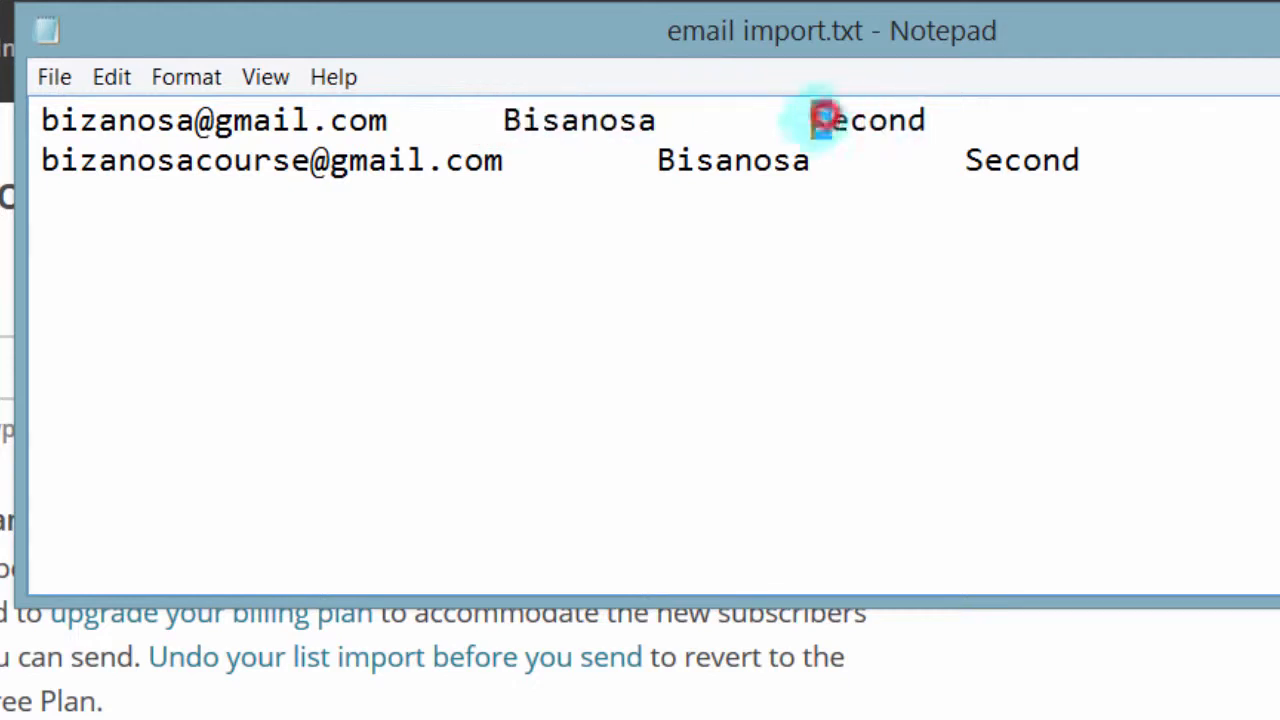
click(417, 165)
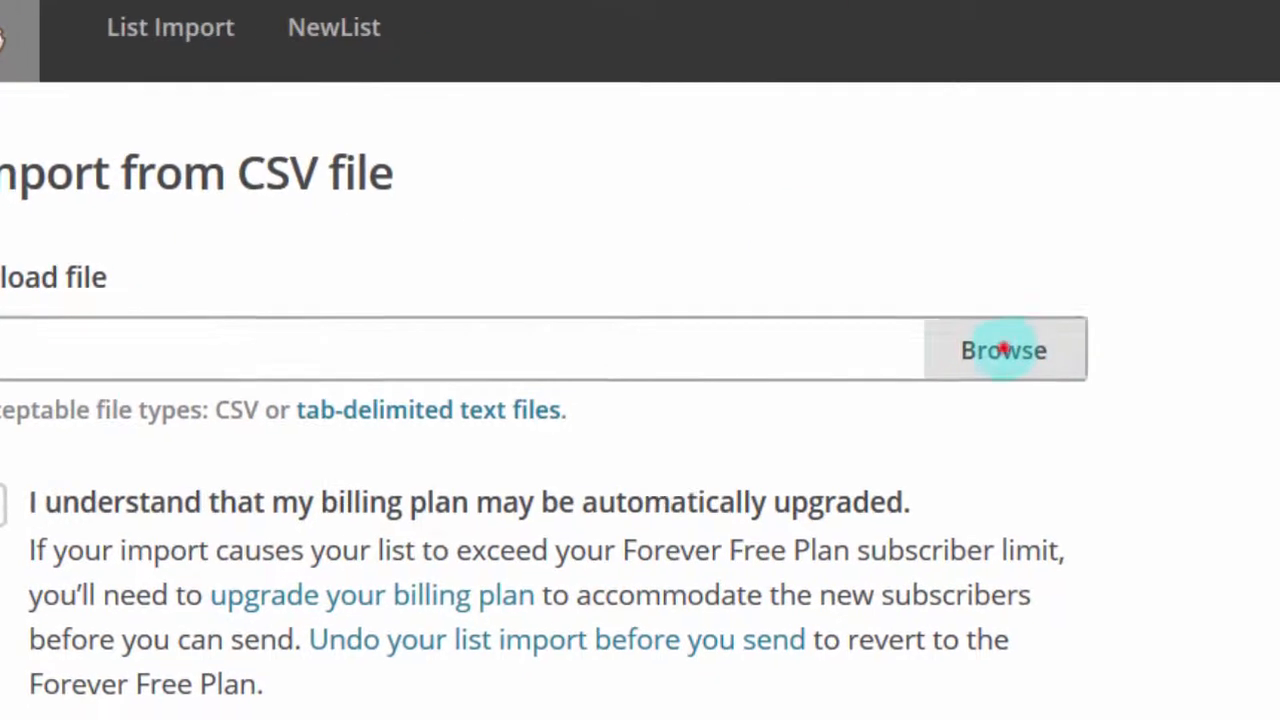
Select 'email import.txt' as the file to upload
click(1094, 371)
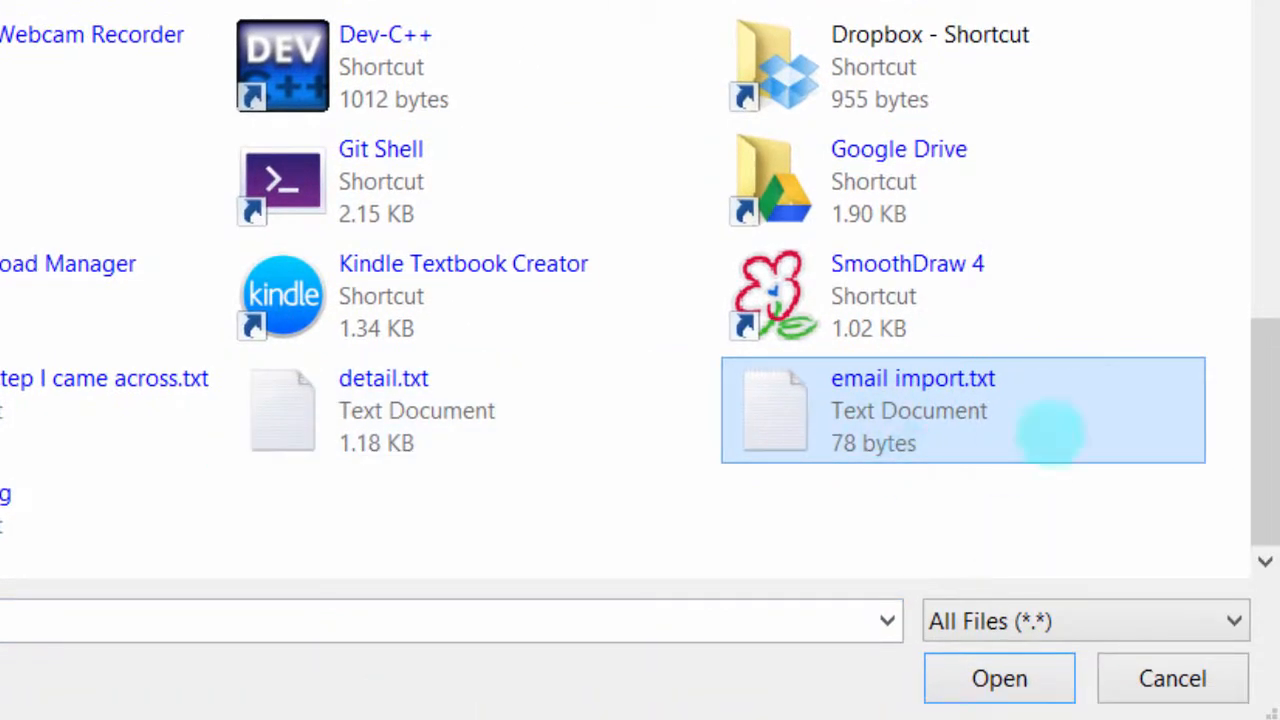
double_click(900, 393)
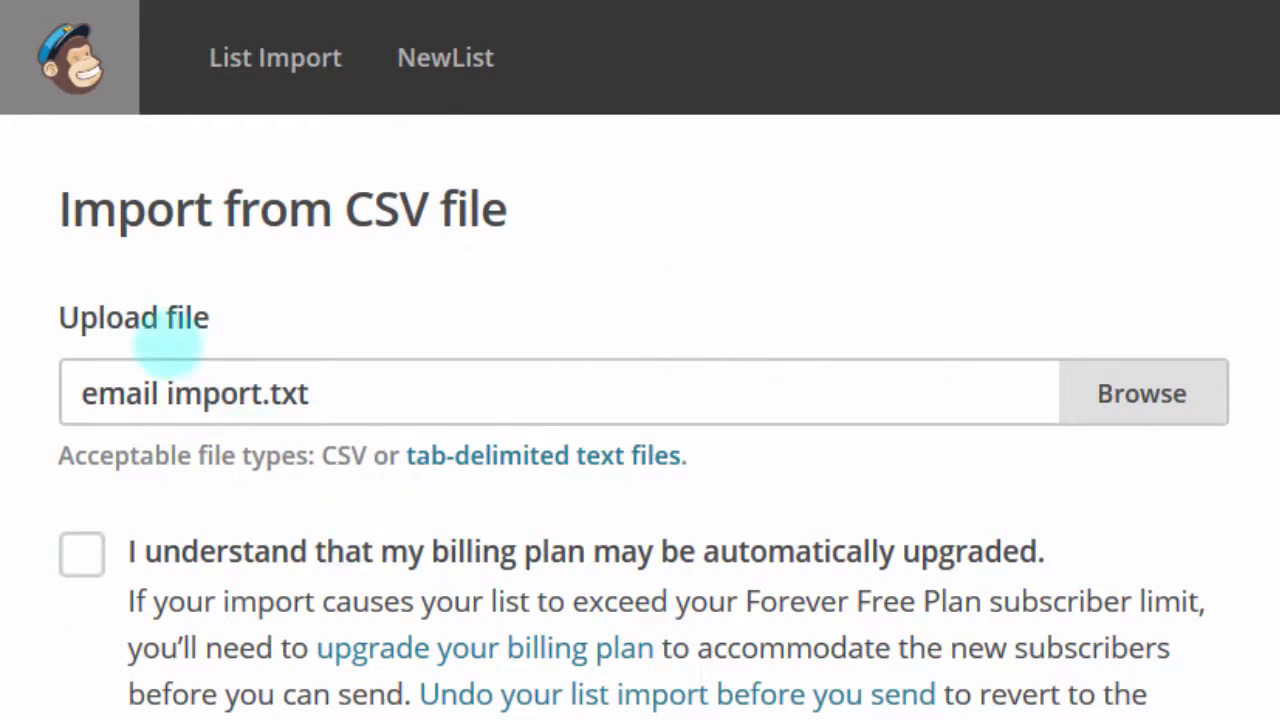
Acknowledge the possible billing plan upgrade and continue to column matching
scroll(570, 330, down, 1)
scroll(570, 330, down, 2)
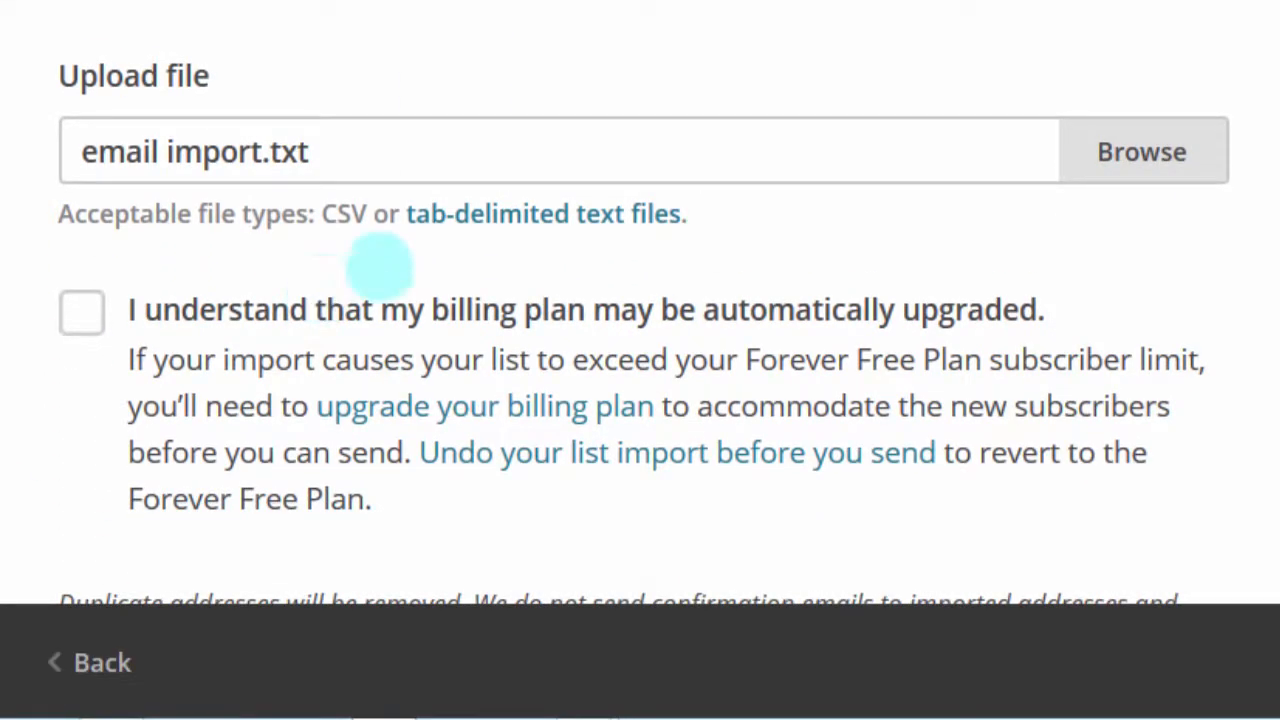
click(85, 309)
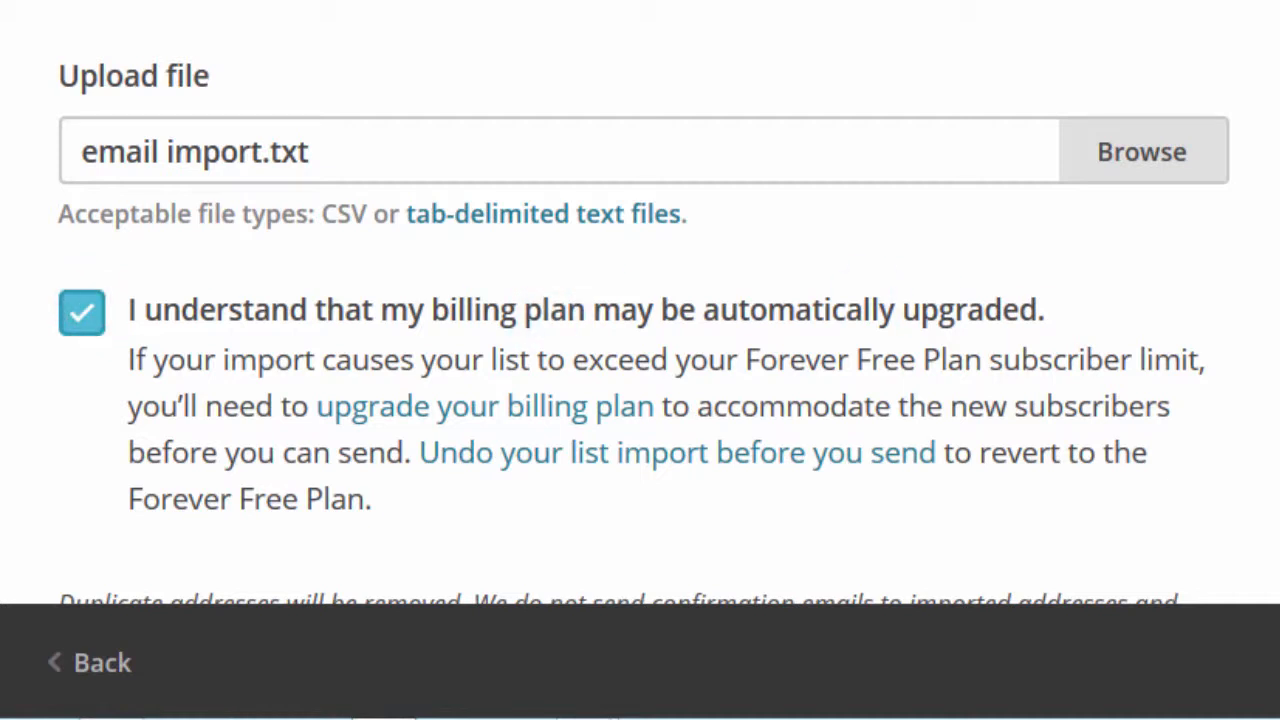
scroll(640, 300, down, 4)
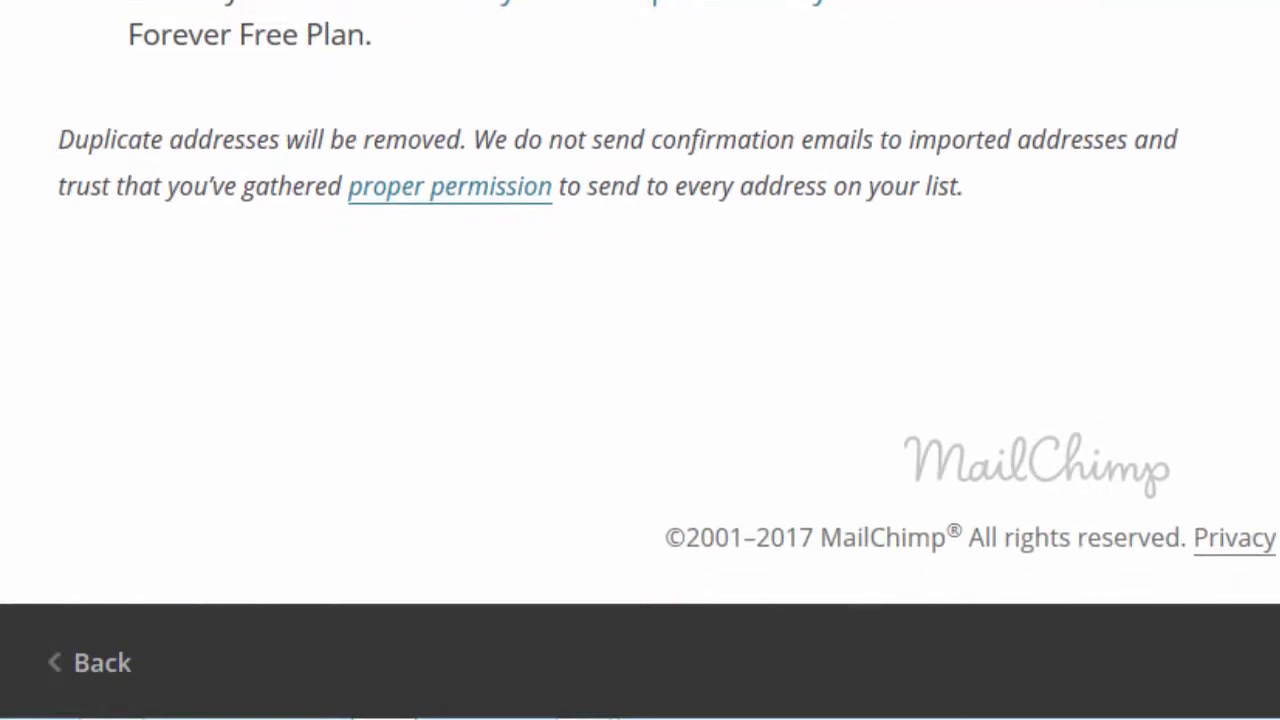
scroll(1014, 295, up, 2)
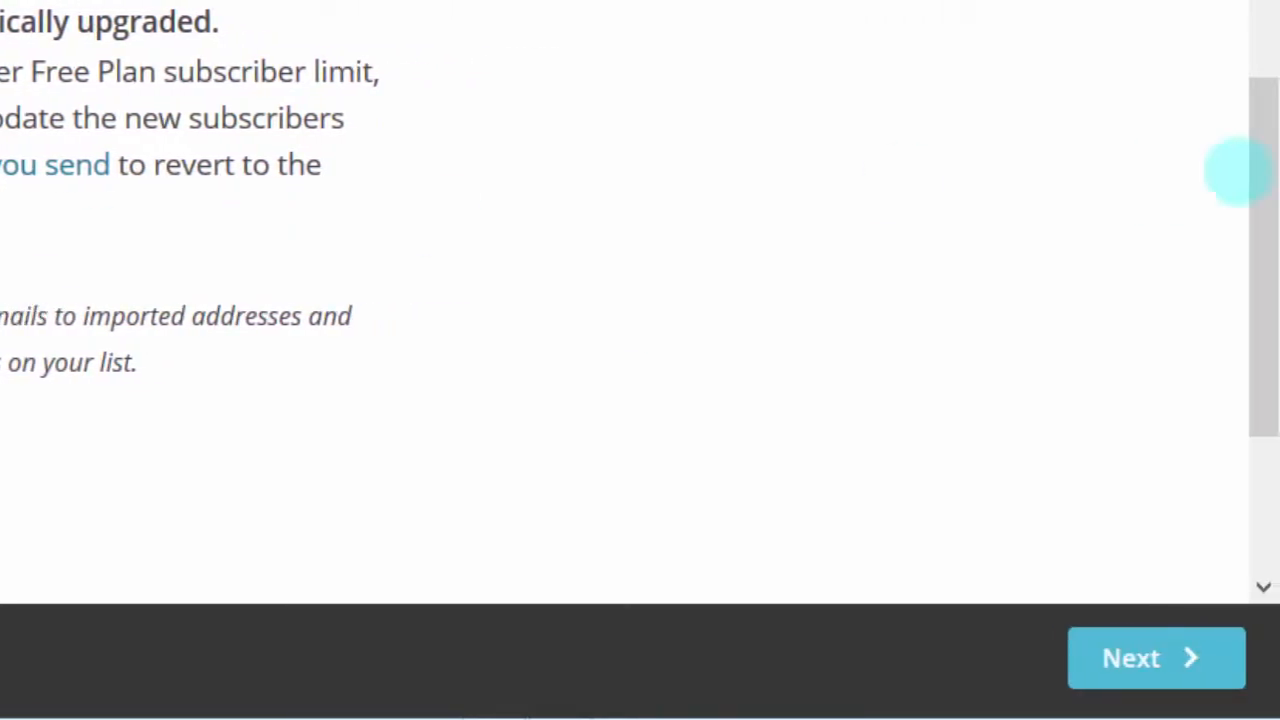
click(1263, 157)
drag(1263, 157, 1260, 434)
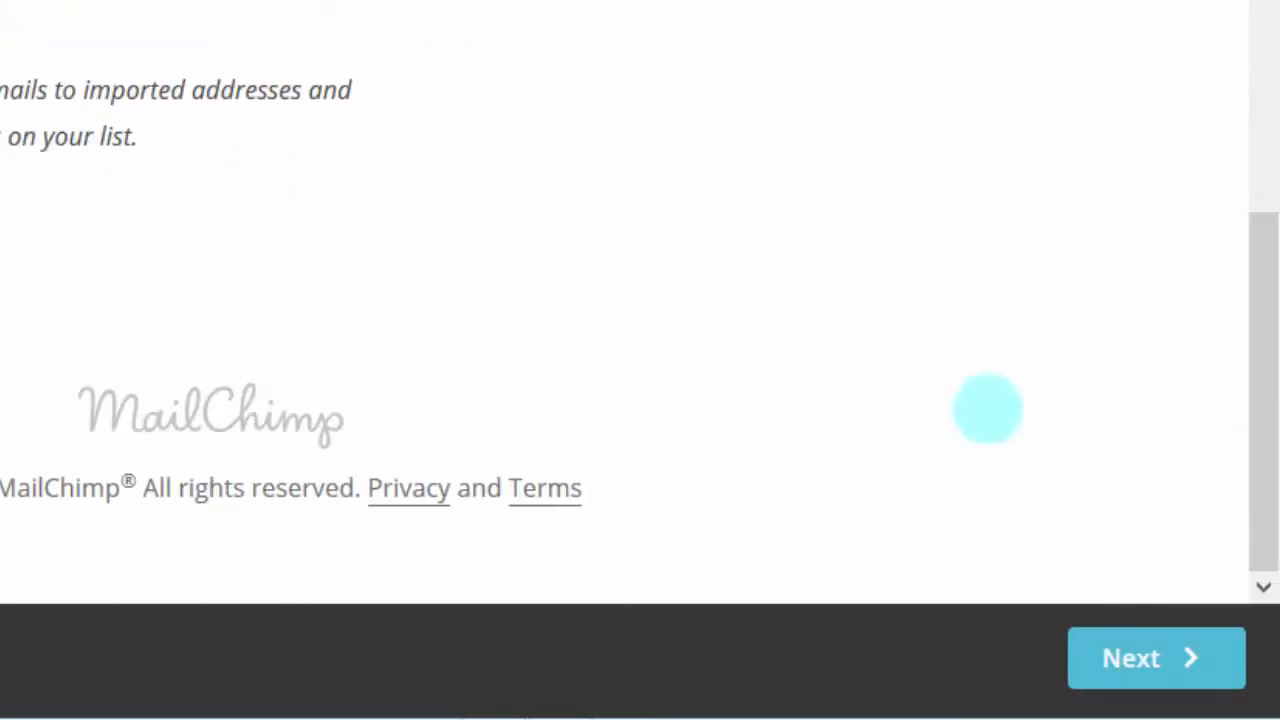
click(1112, 658)
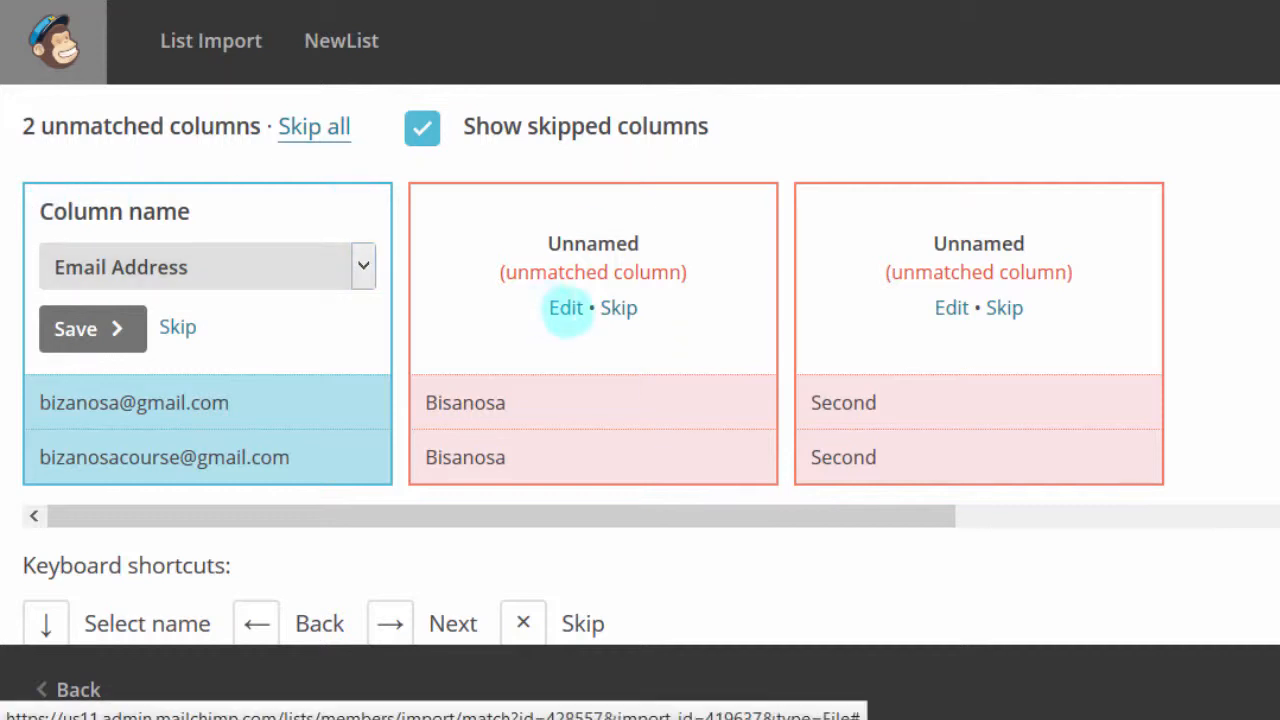
Confirm the Email Address column and map the second column to First Name
click(564, 308)
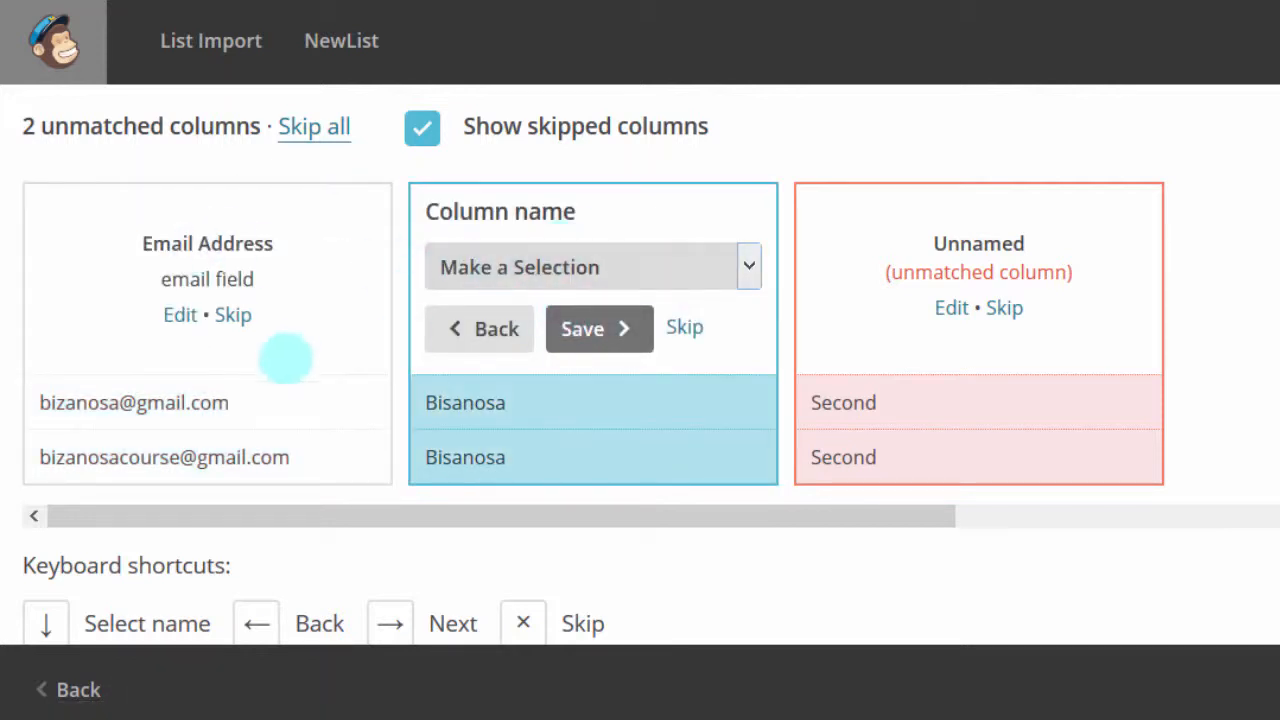
click(746, 262)
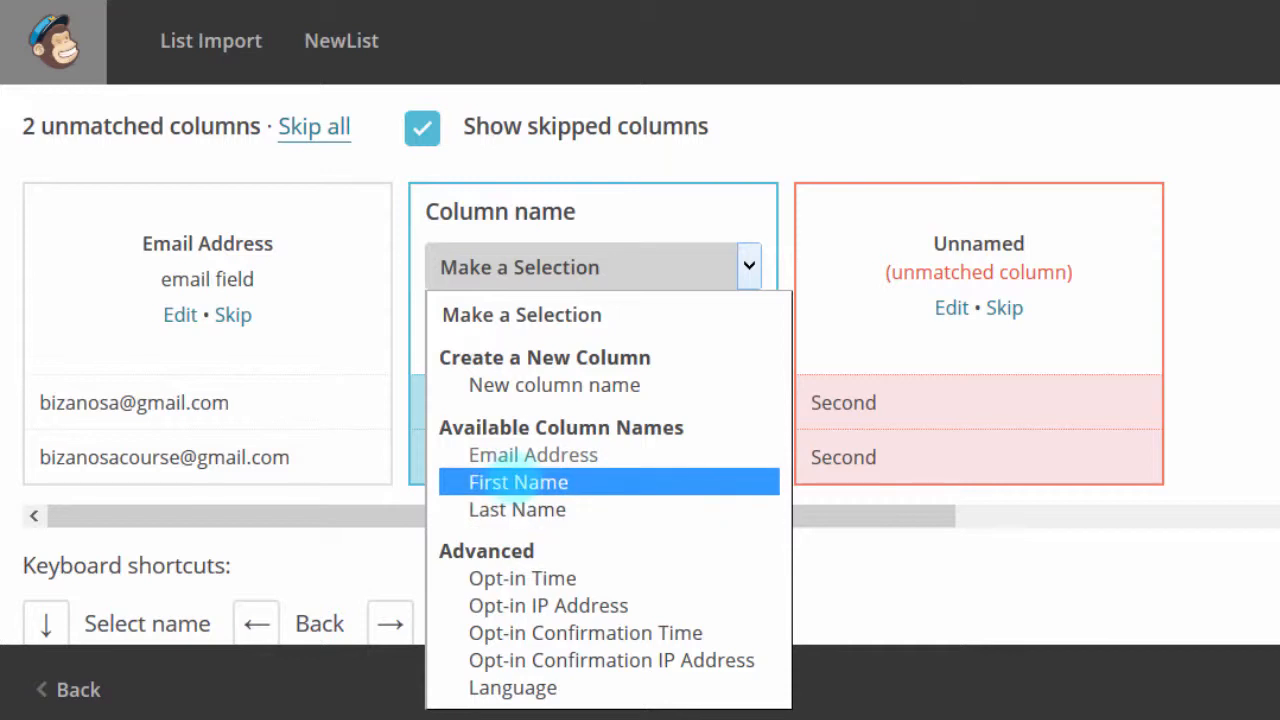
click(508, 481)
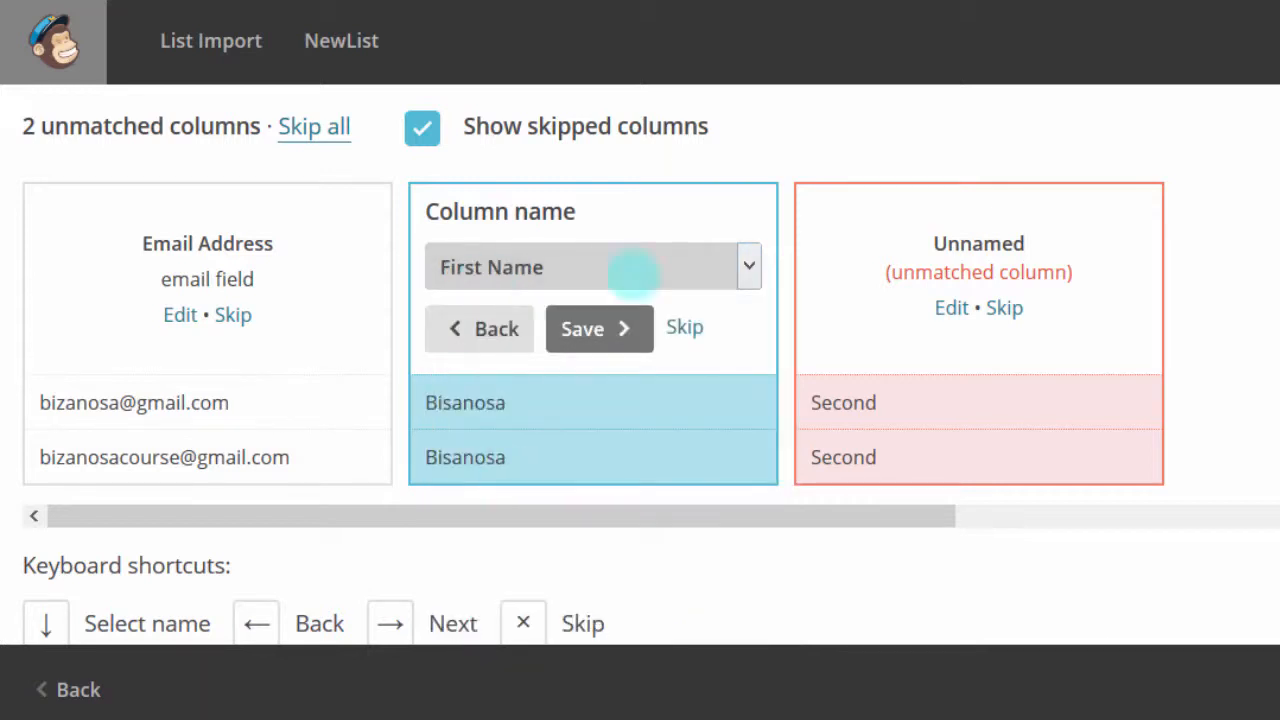
click(594, 329)
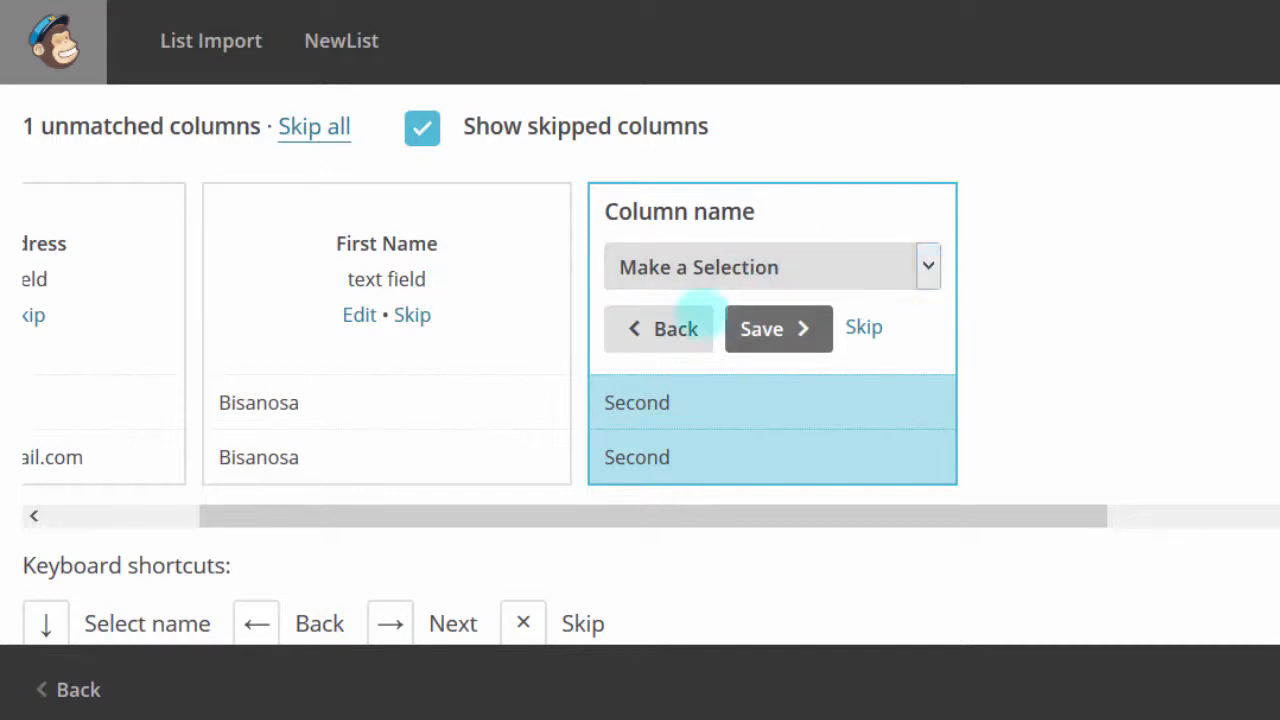
Map the third column to Last Name and review the fully matched columns
click(928, 263)
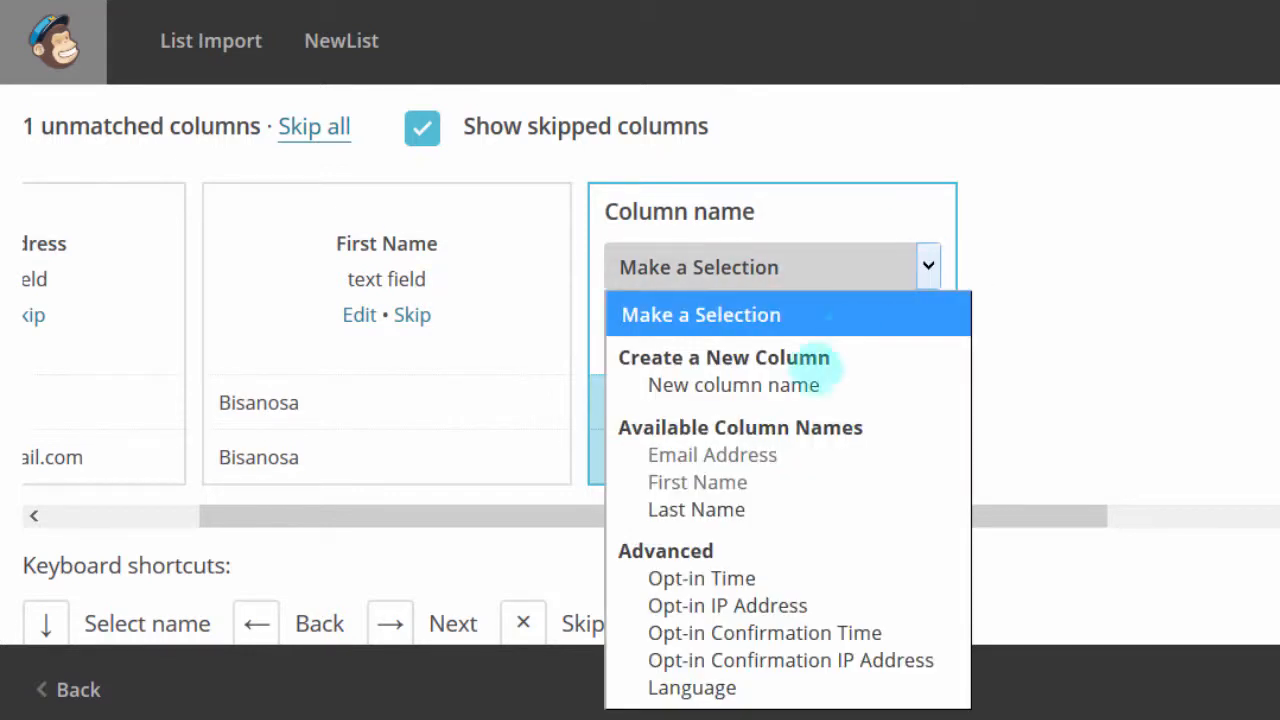
click(730, 509)
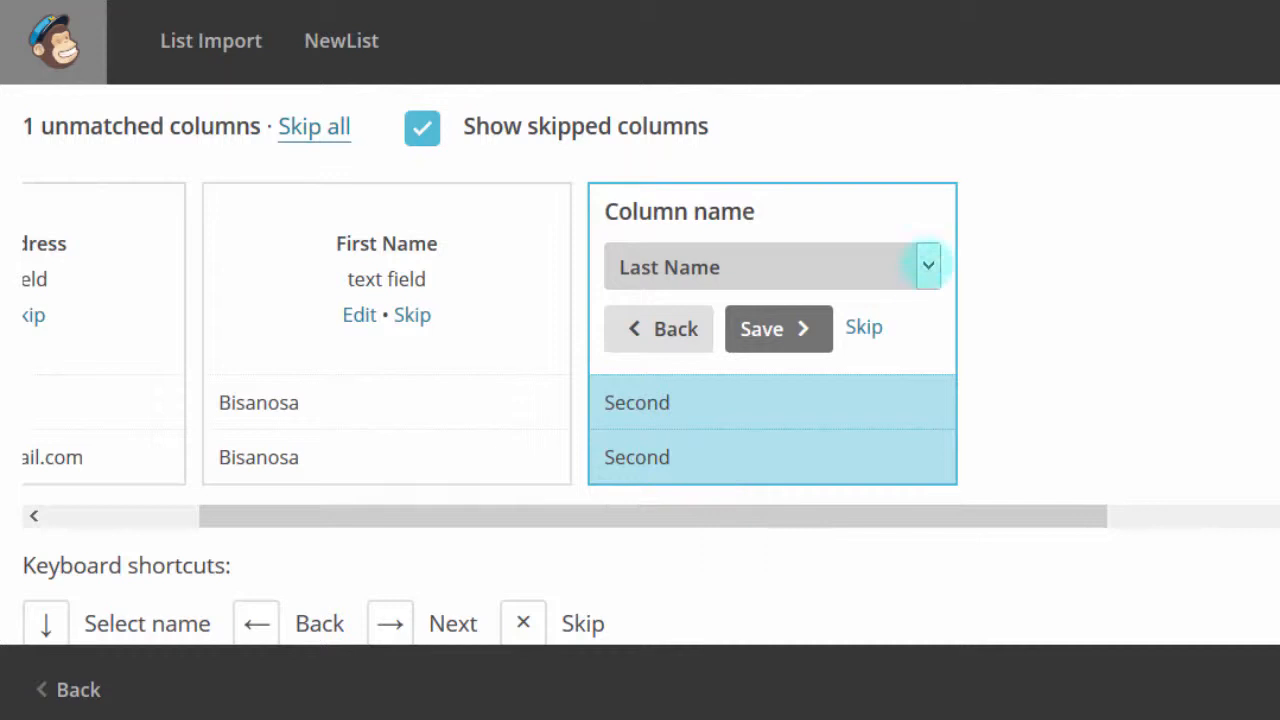
click(928, 264)
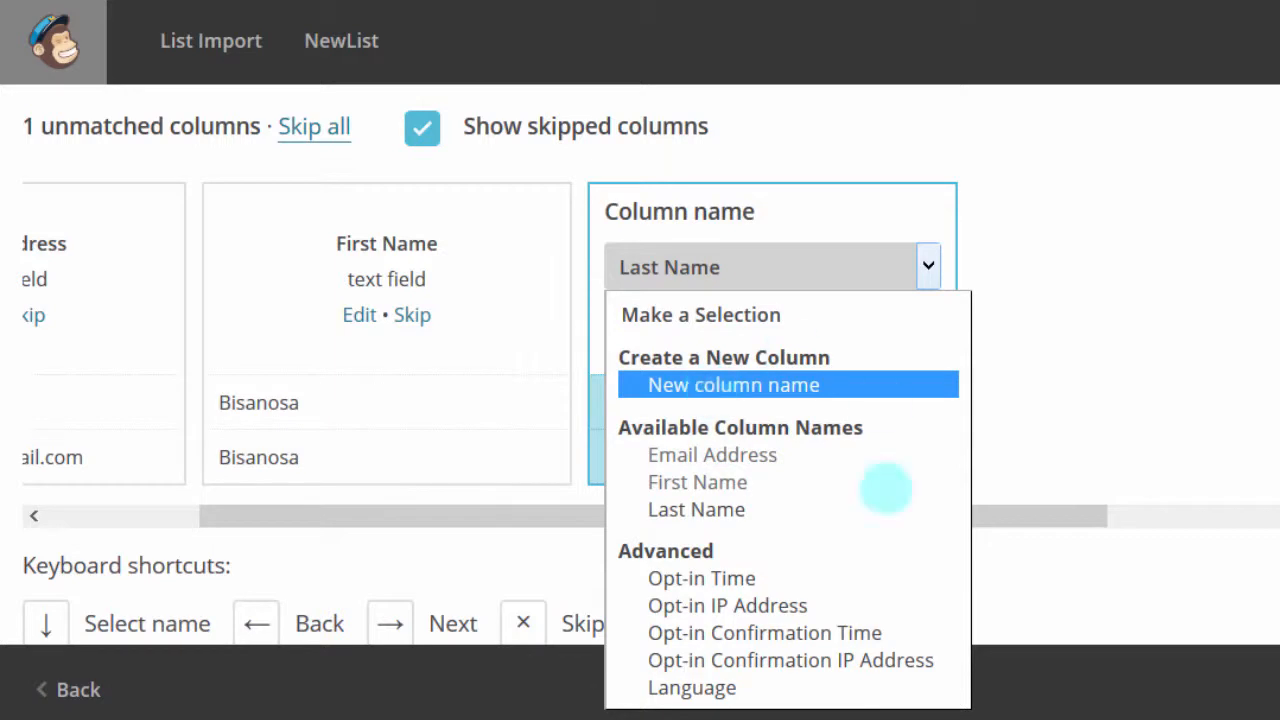
click(694, 512)
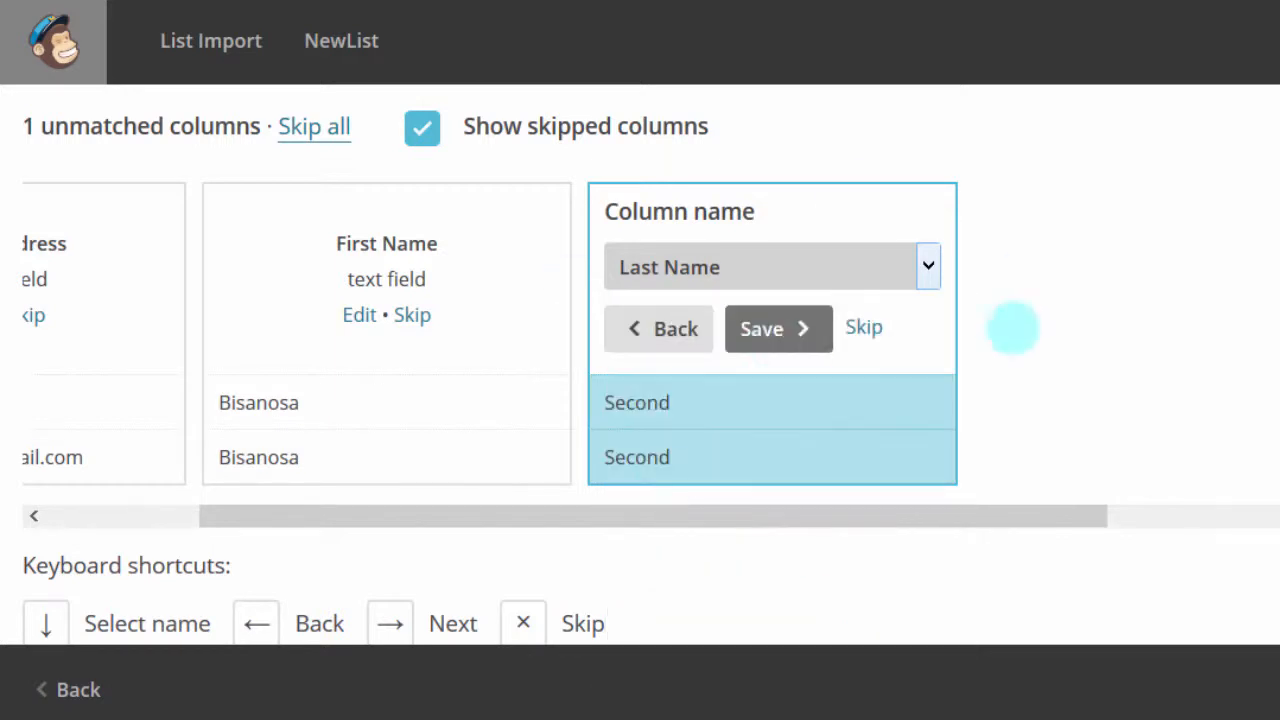
click(754, 326)
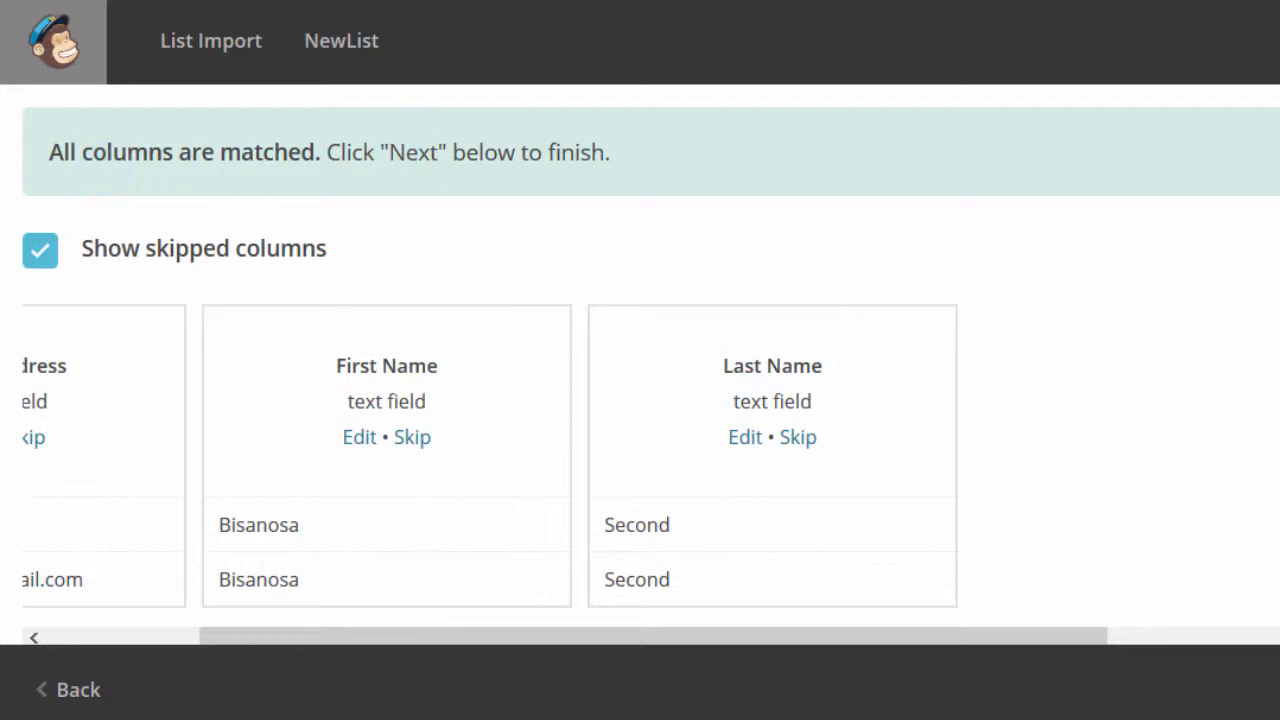
scroll(560, 450, down, 3)
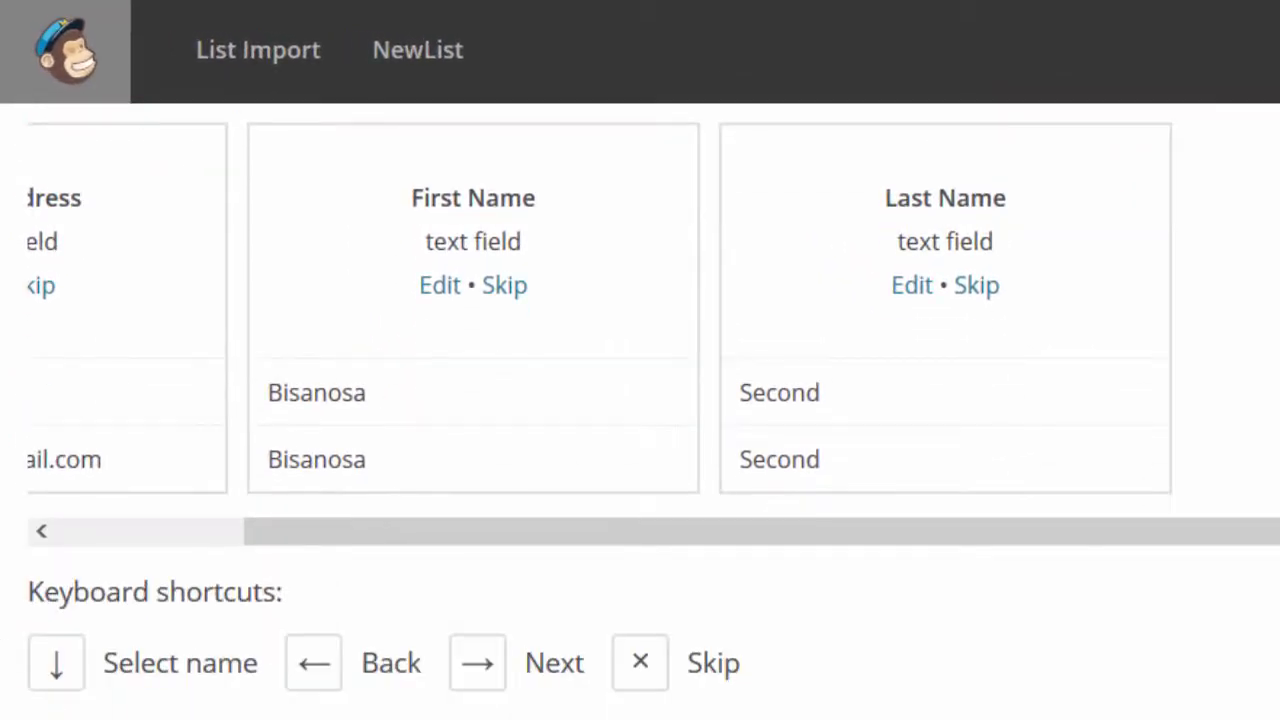
scroll(653, 410, up, 2)
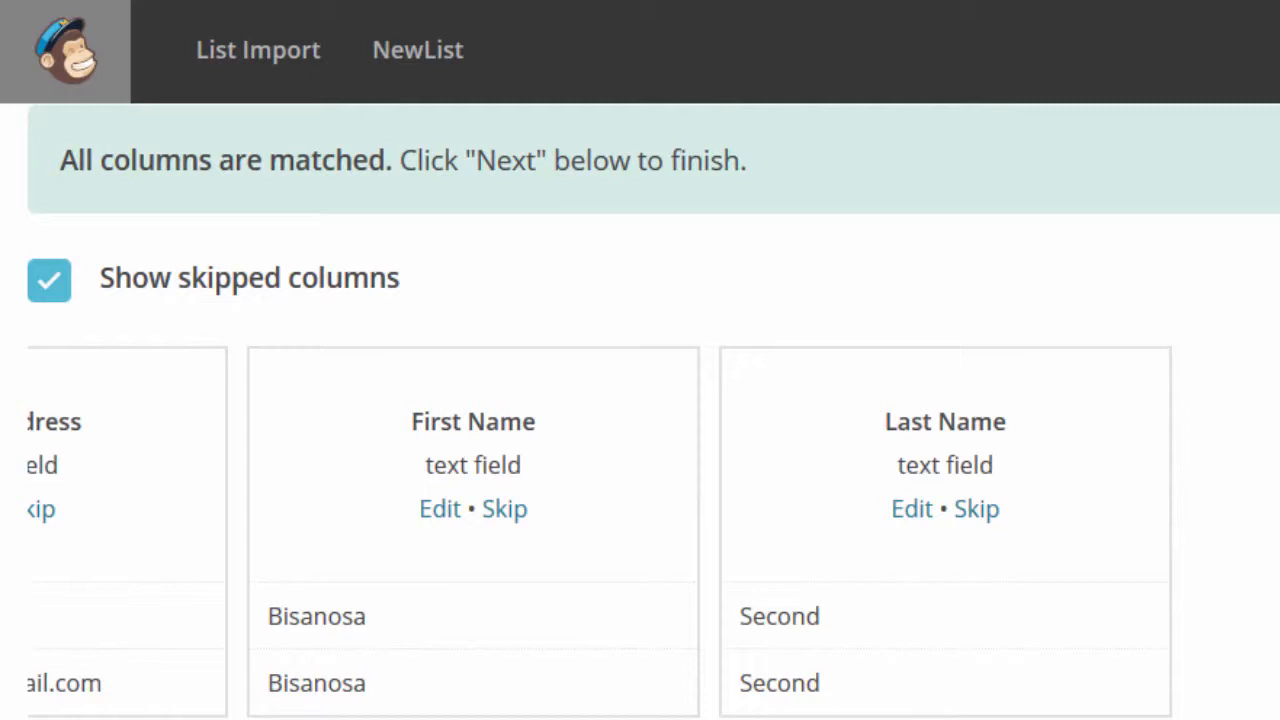
scroll(653, 410, down, 1)
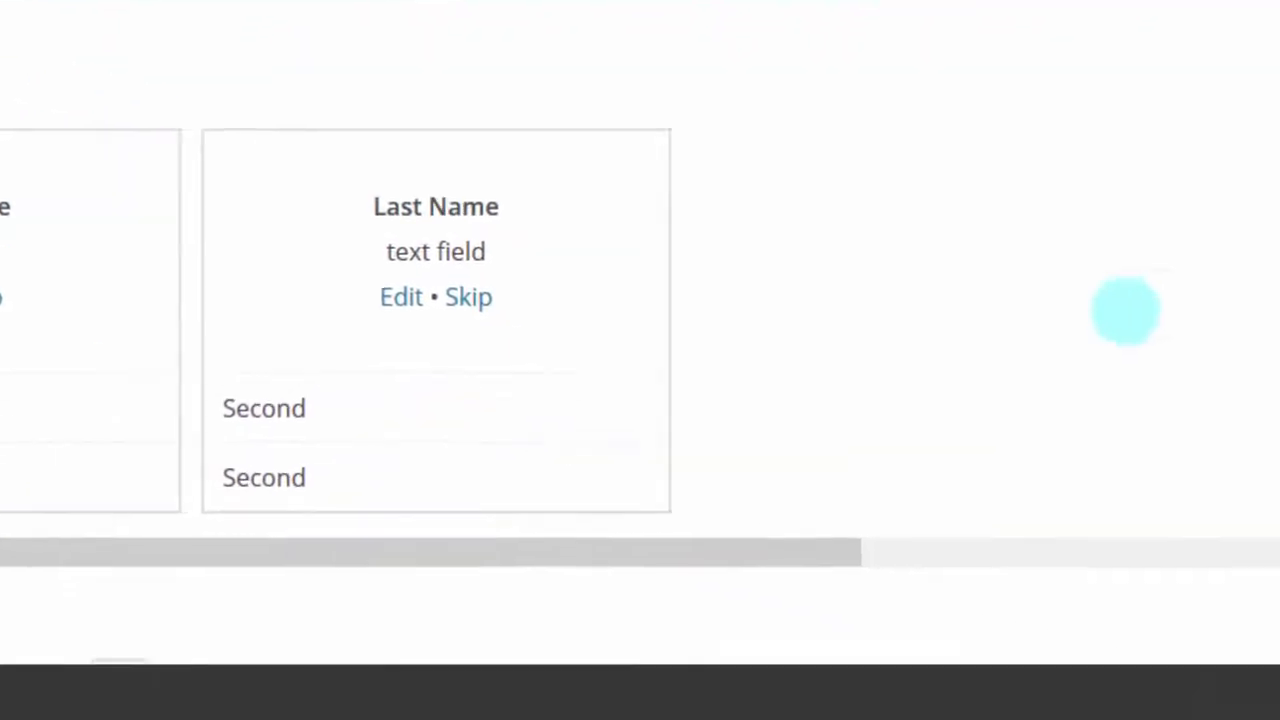
drag(1265, 122, 1257, 320)
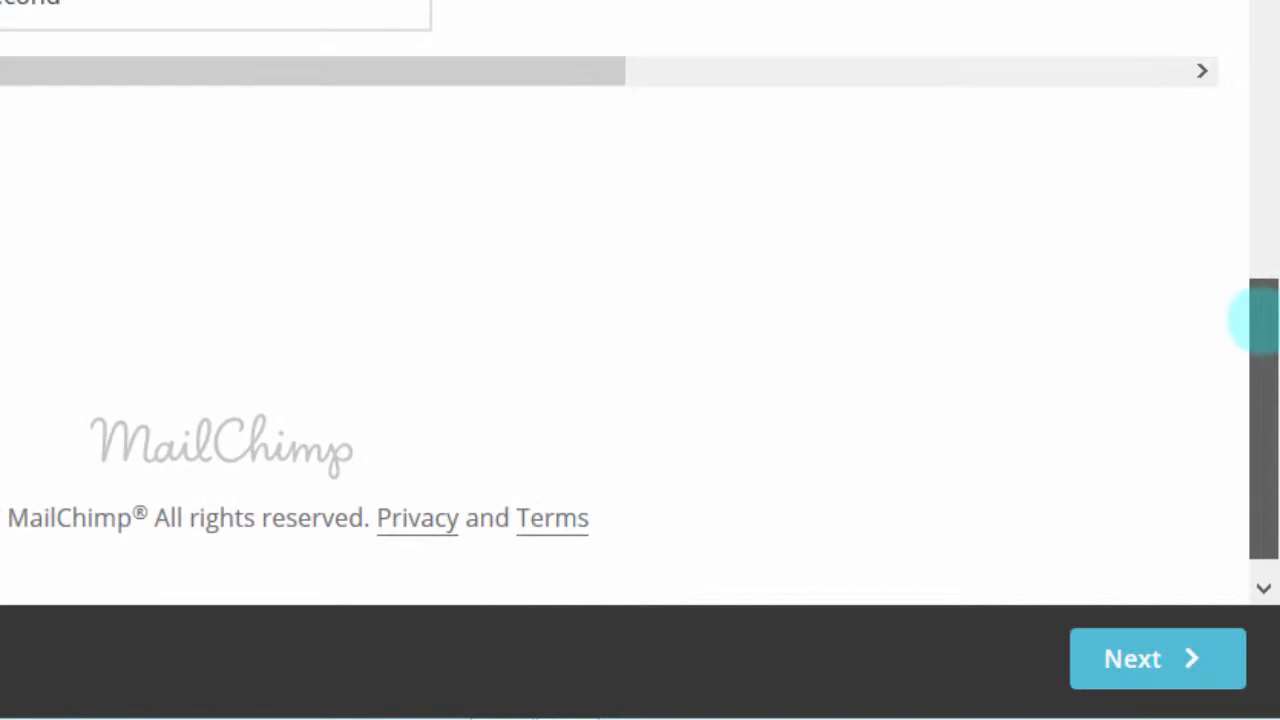
Advance to the import review page showing 3 of 3 columns, with contacts marked Subscribed
click(1124, 657)
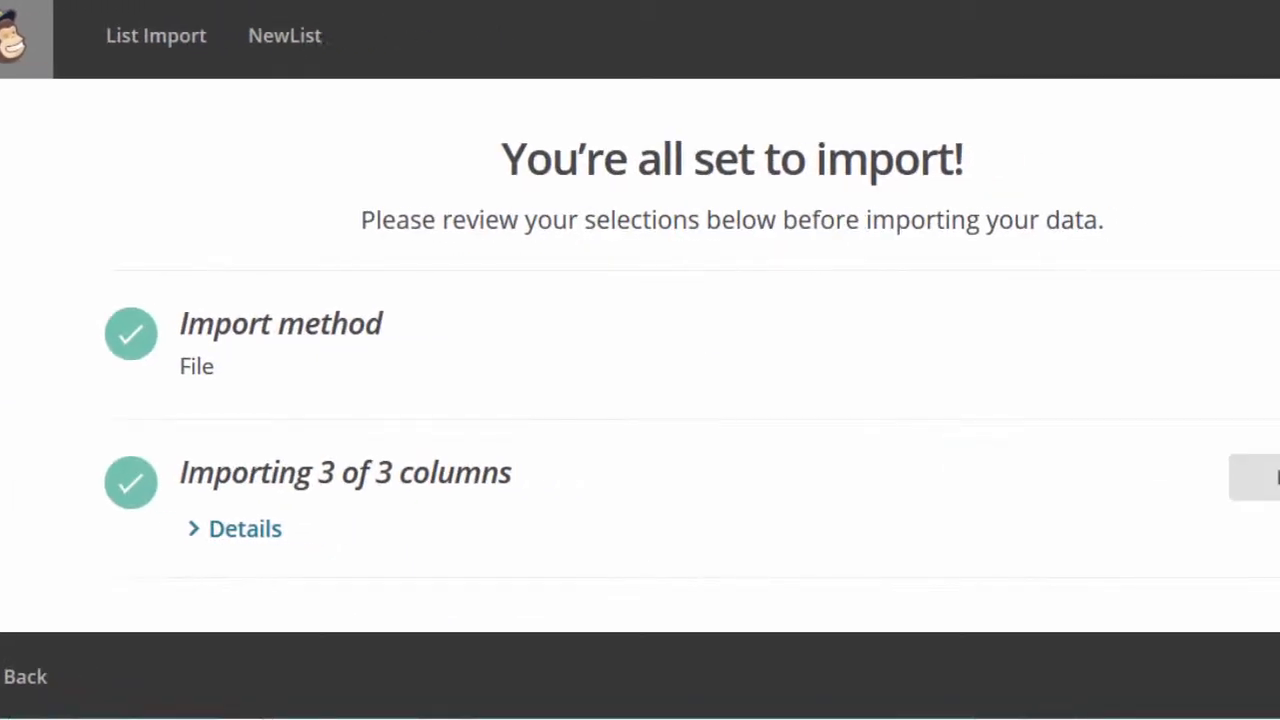
drag(1260, 155, 1279, 349)
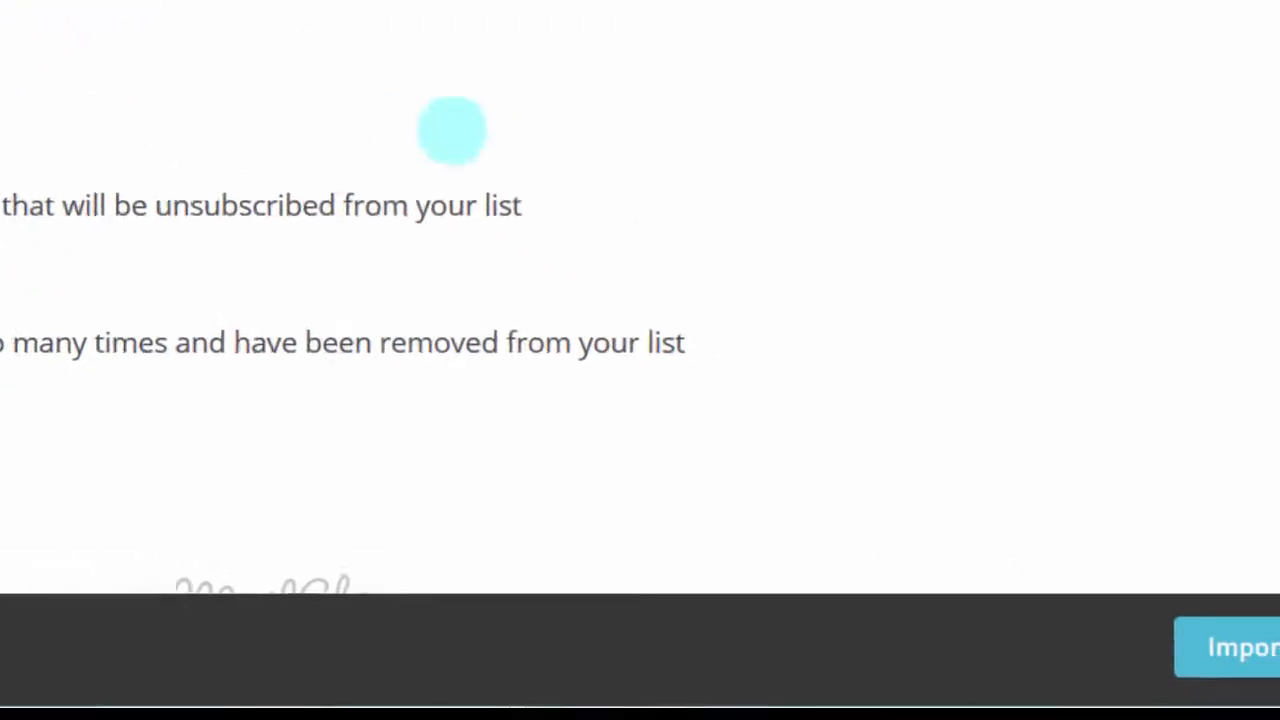
Import the two CSV contacts into NewList and check them in the contacts table
click(1158, 633)
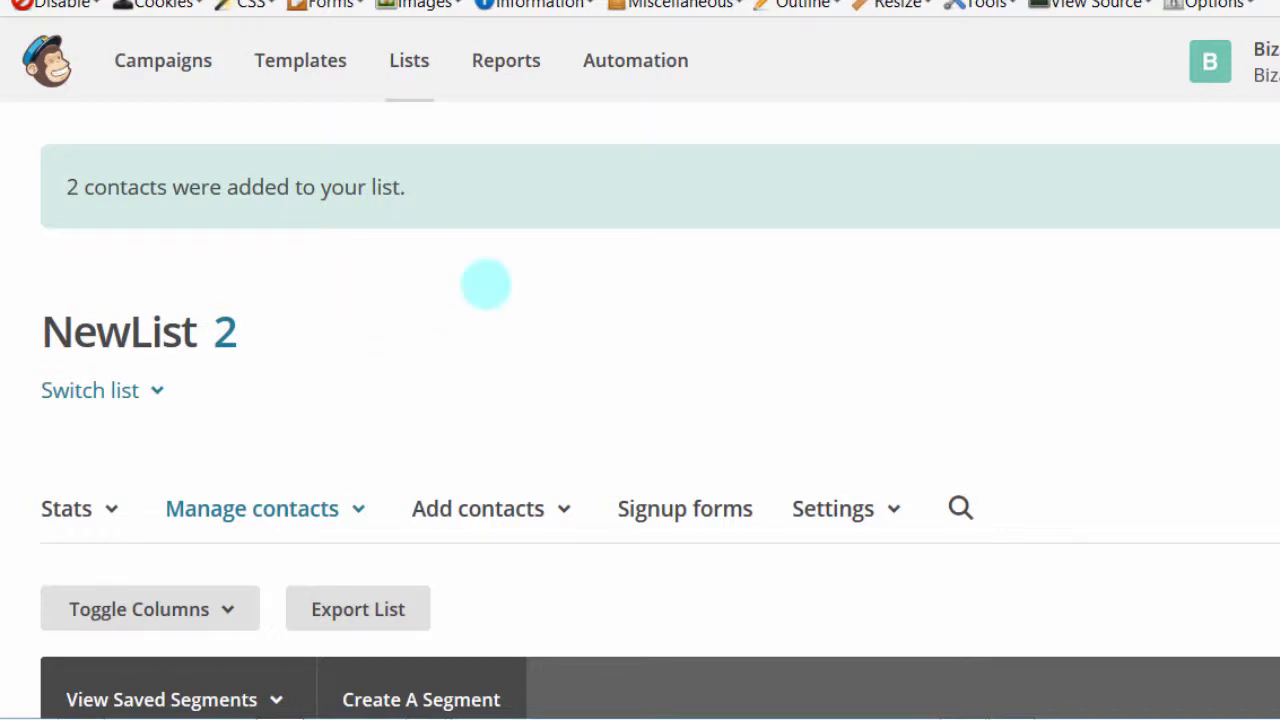
scroll(640, 400, down, 5)
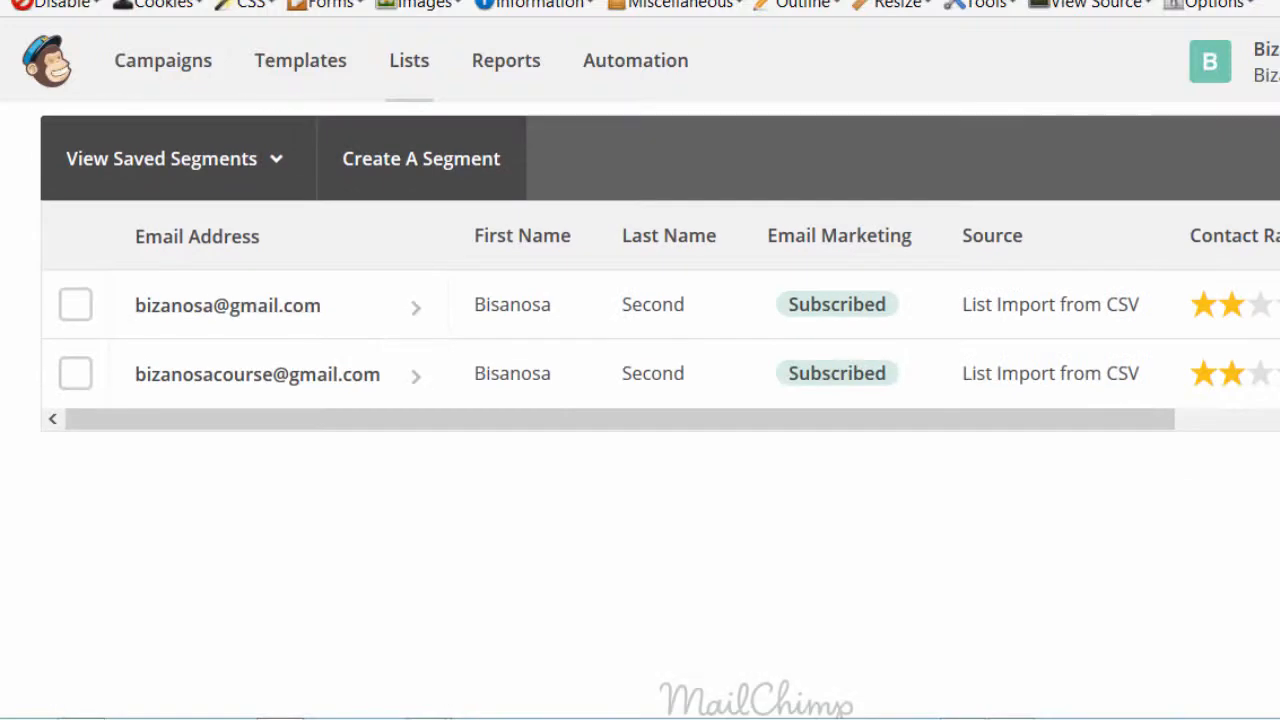
scroll(640, 400, up, 1)
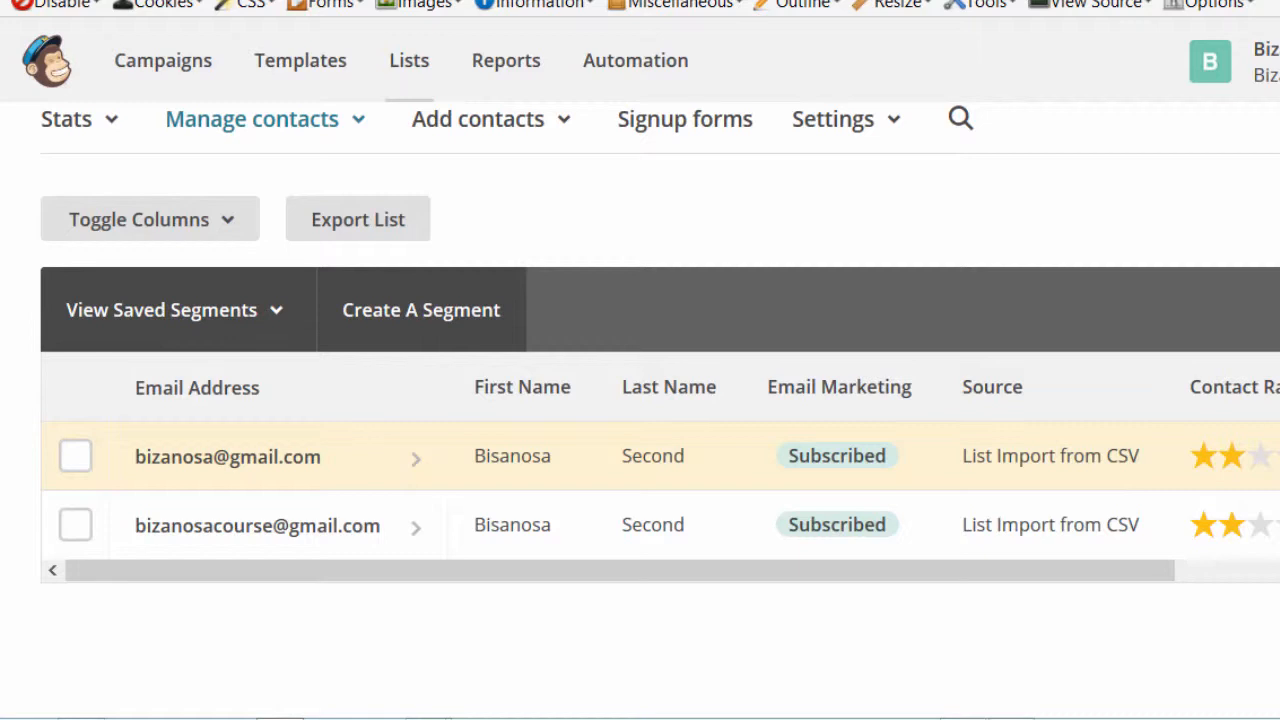
scroll(660, 412, up, 4)
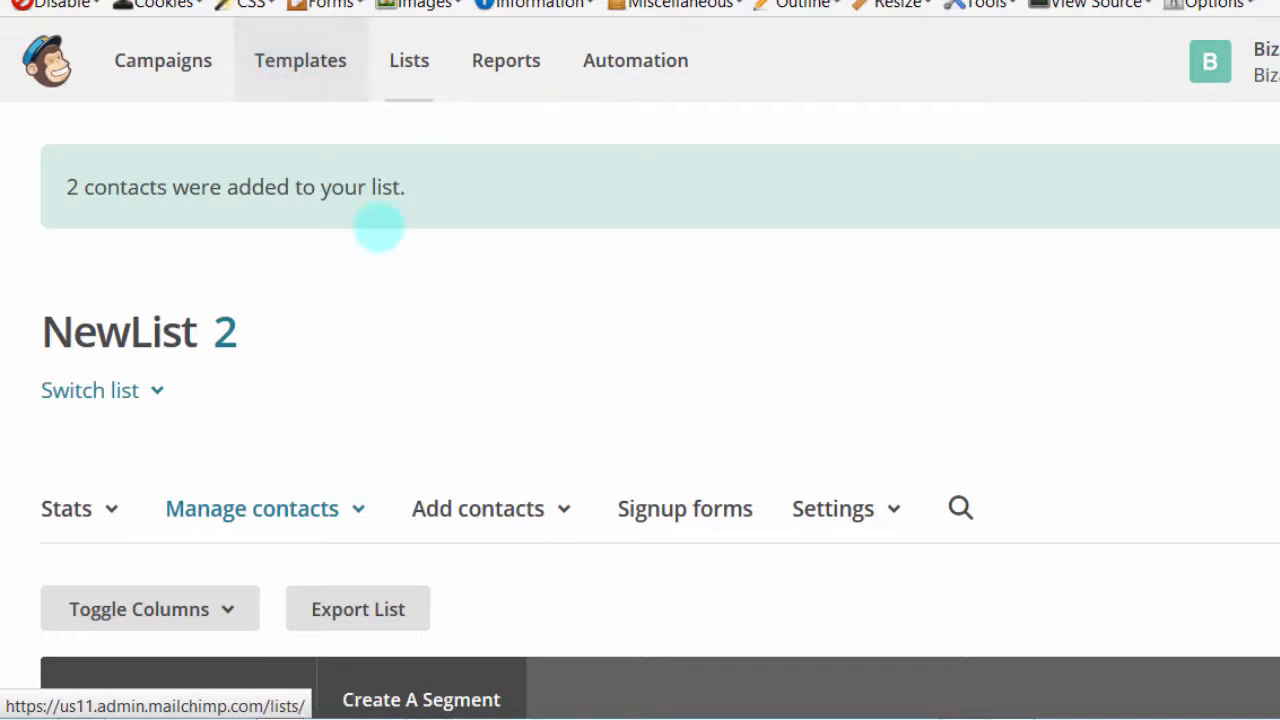
Go to the email Templates section
click(300, 62)
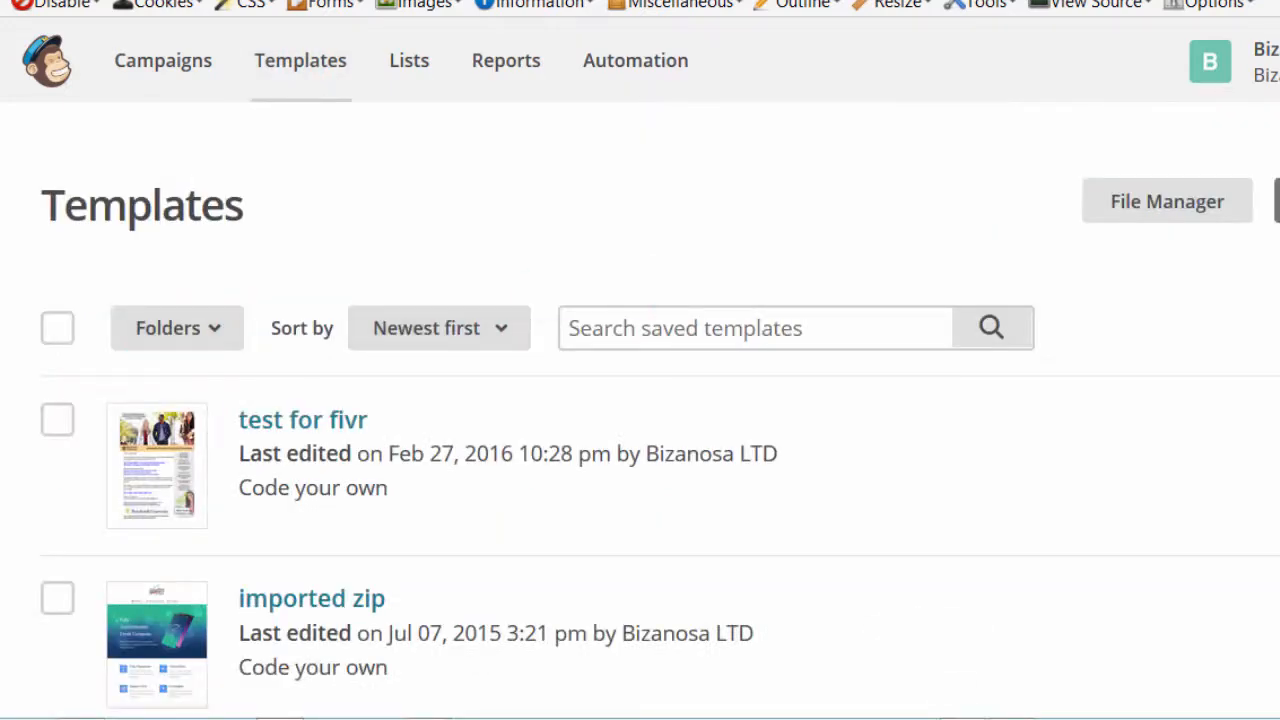
scroll(640, 450, down, 10)
scroll(640, 450, up, 10)
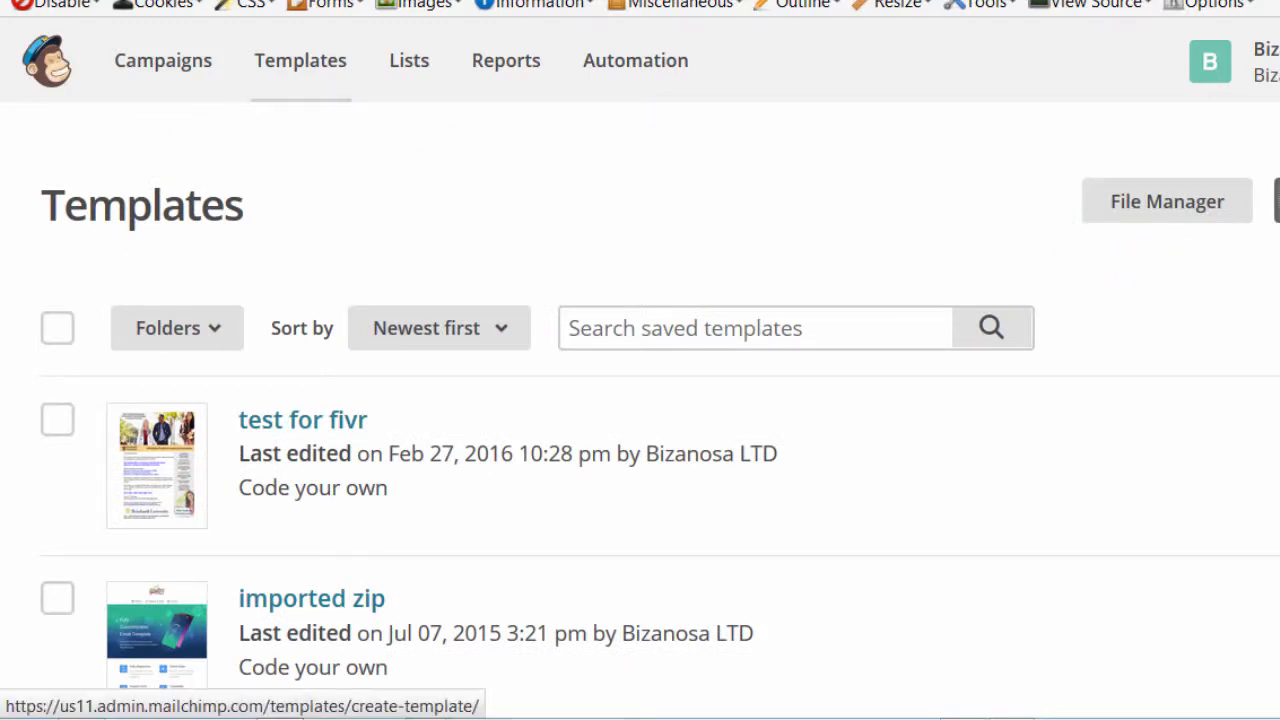
Start a new template and browse the Themes and Basic starting layouts
click(1277, 201)
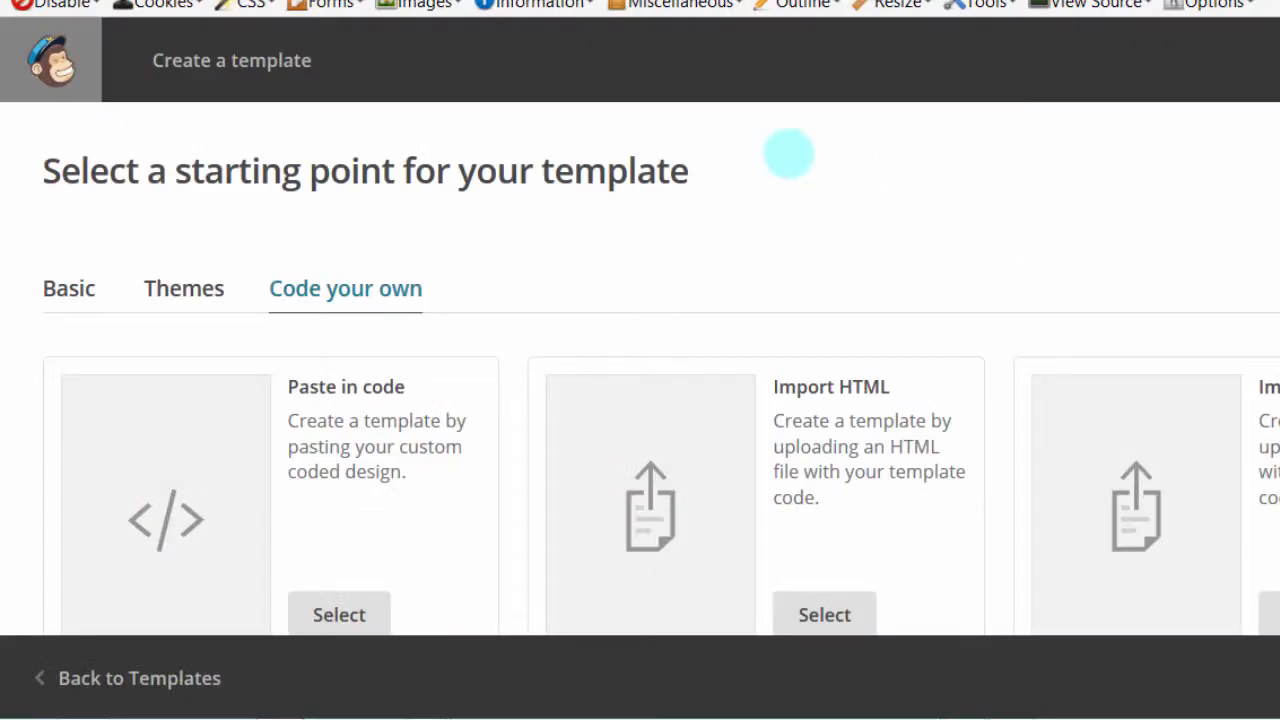
scroll(900, 290, down, 2)
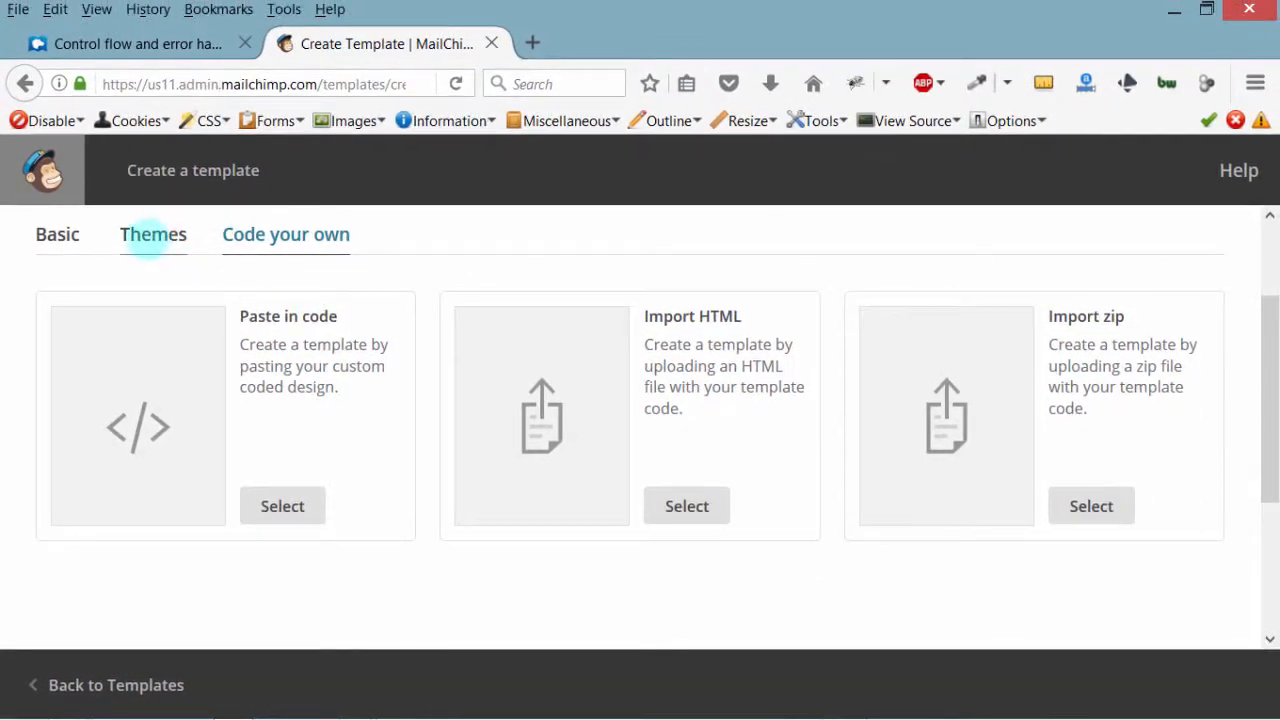
click(145, 237)
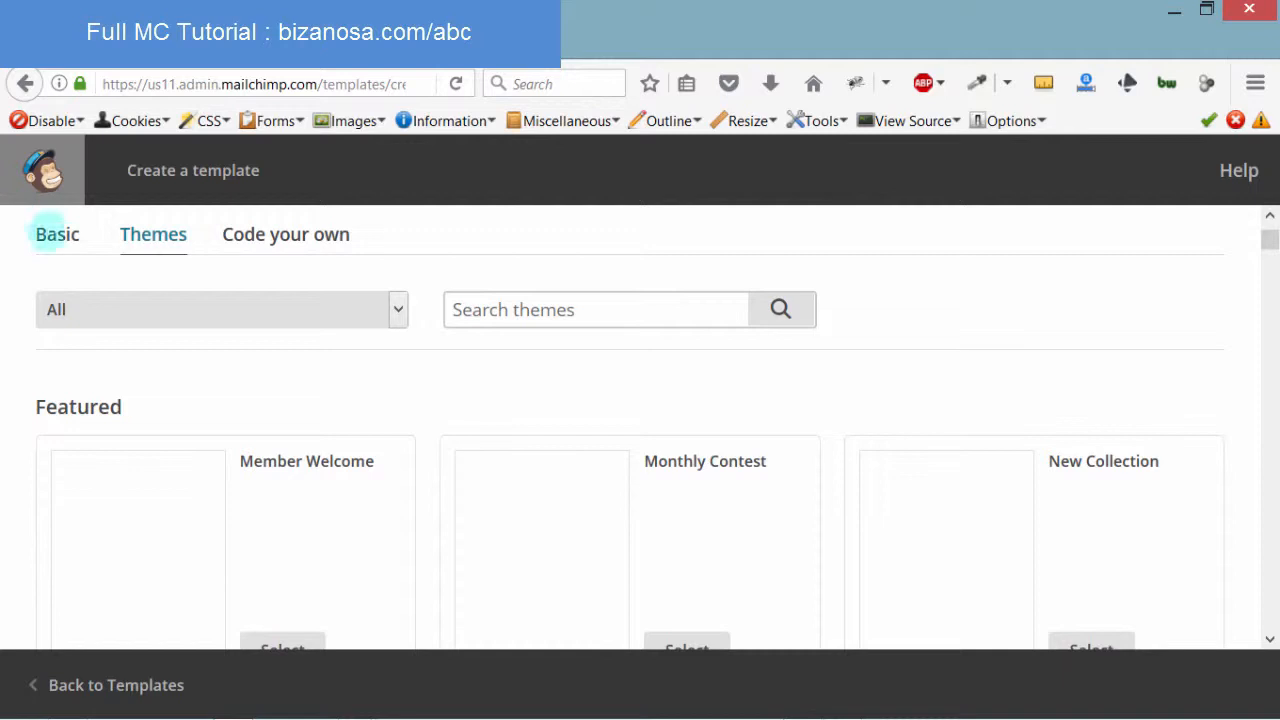
click(56, 233)
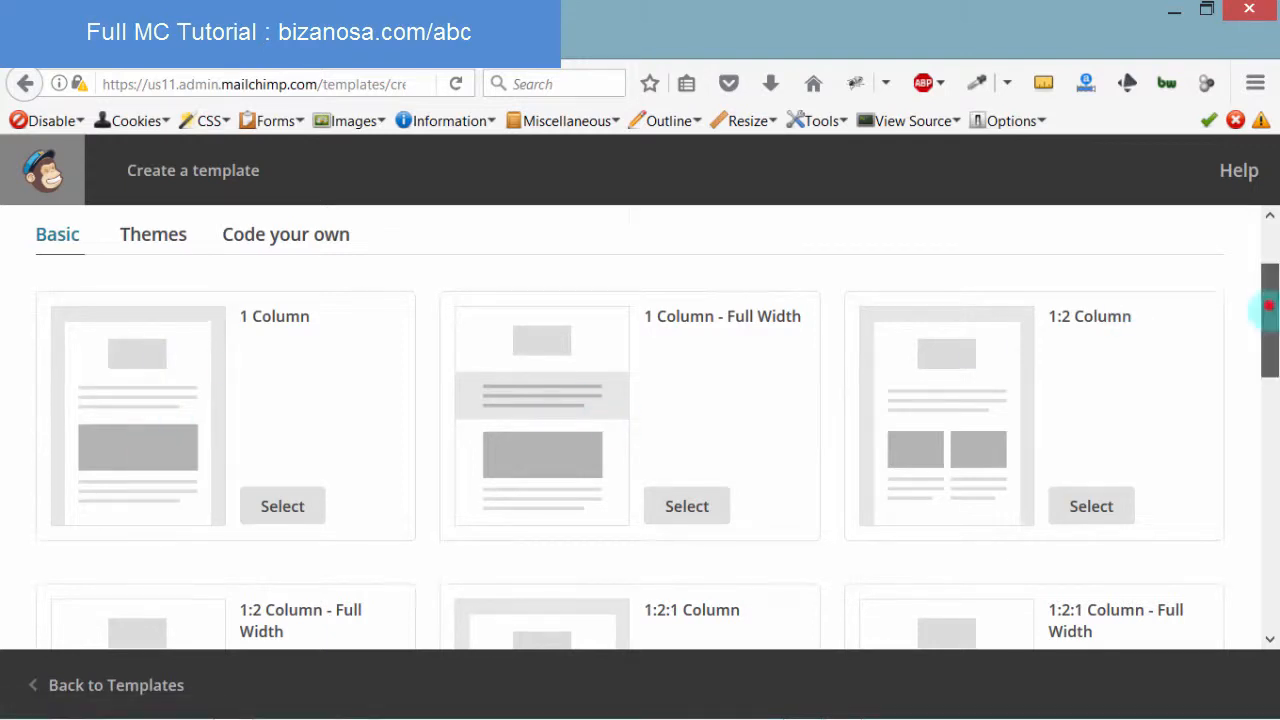
drag(1268, 305, 1262, 238)
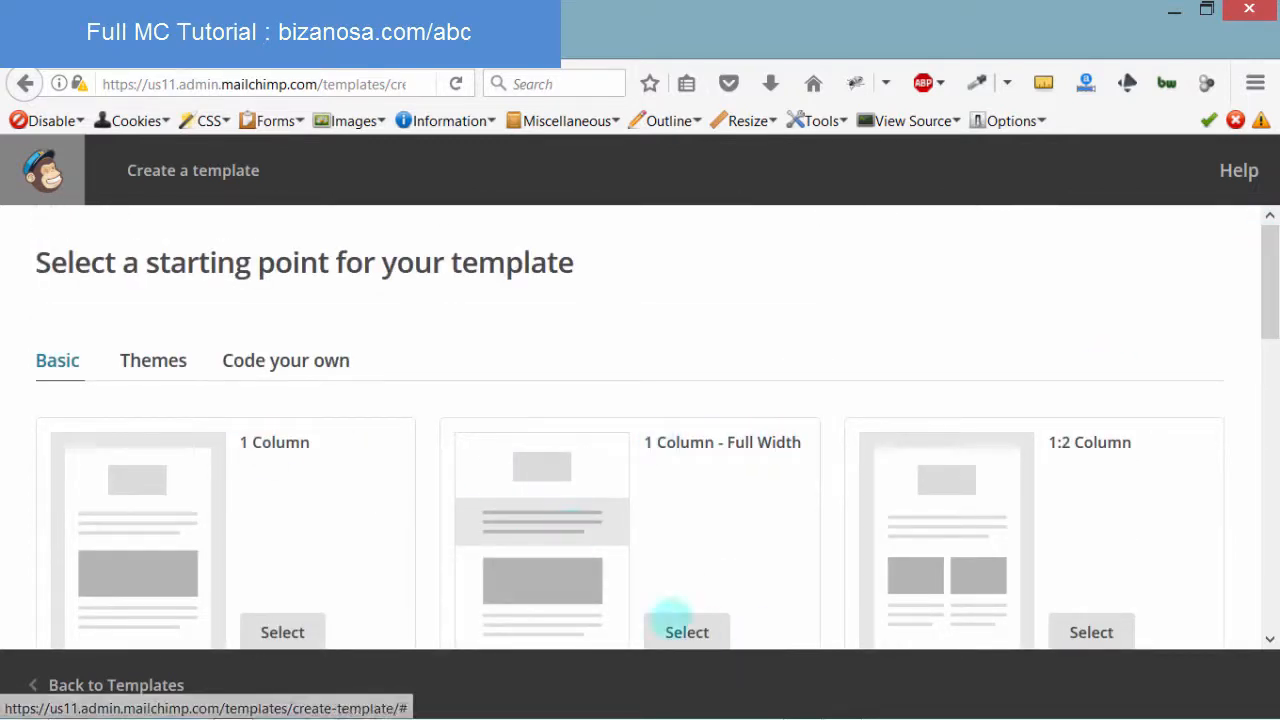
Start a template from 1 Column - Full Width and delete its preview-text line
click(687, 632)
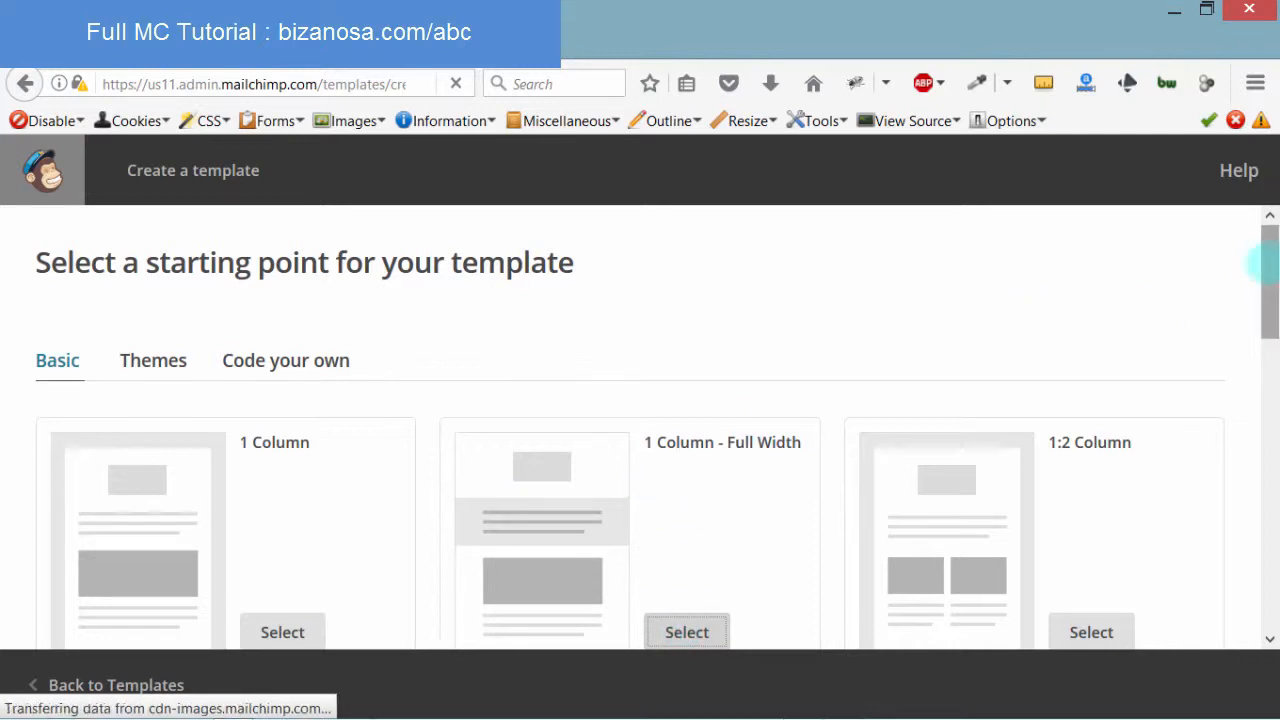
drag(1263, 265, 1262, 316)
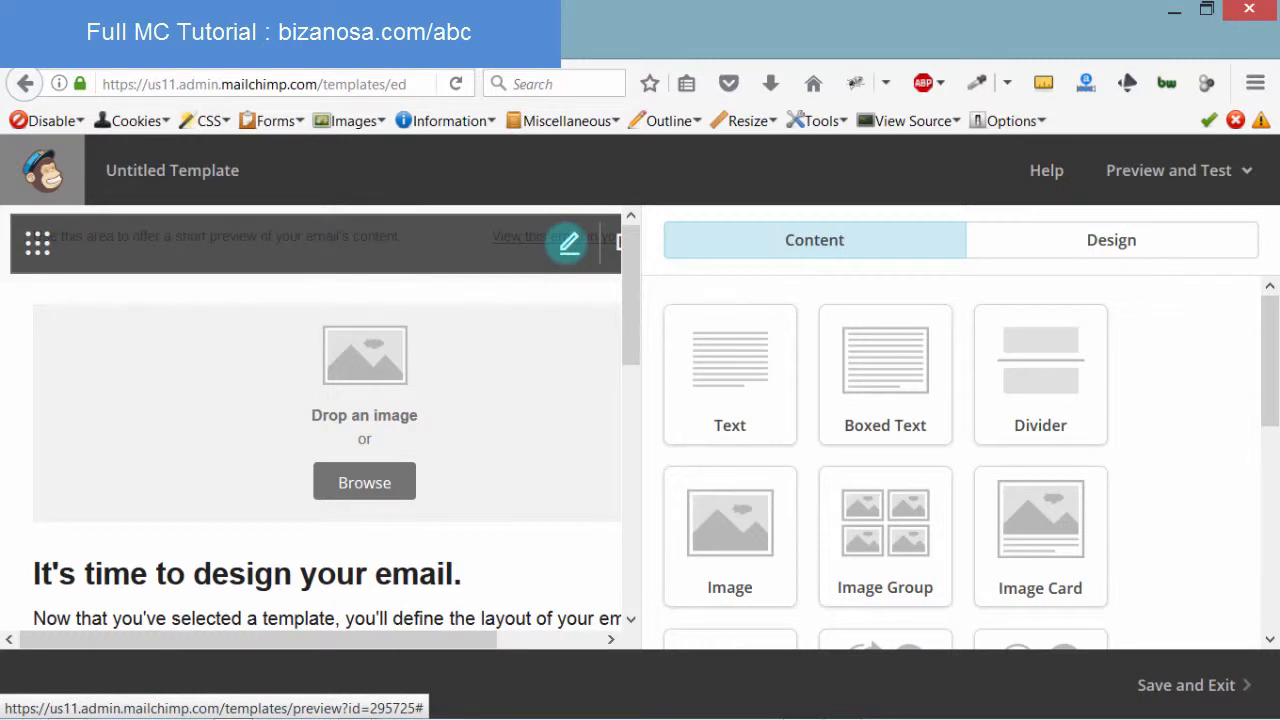
click(569, 243)
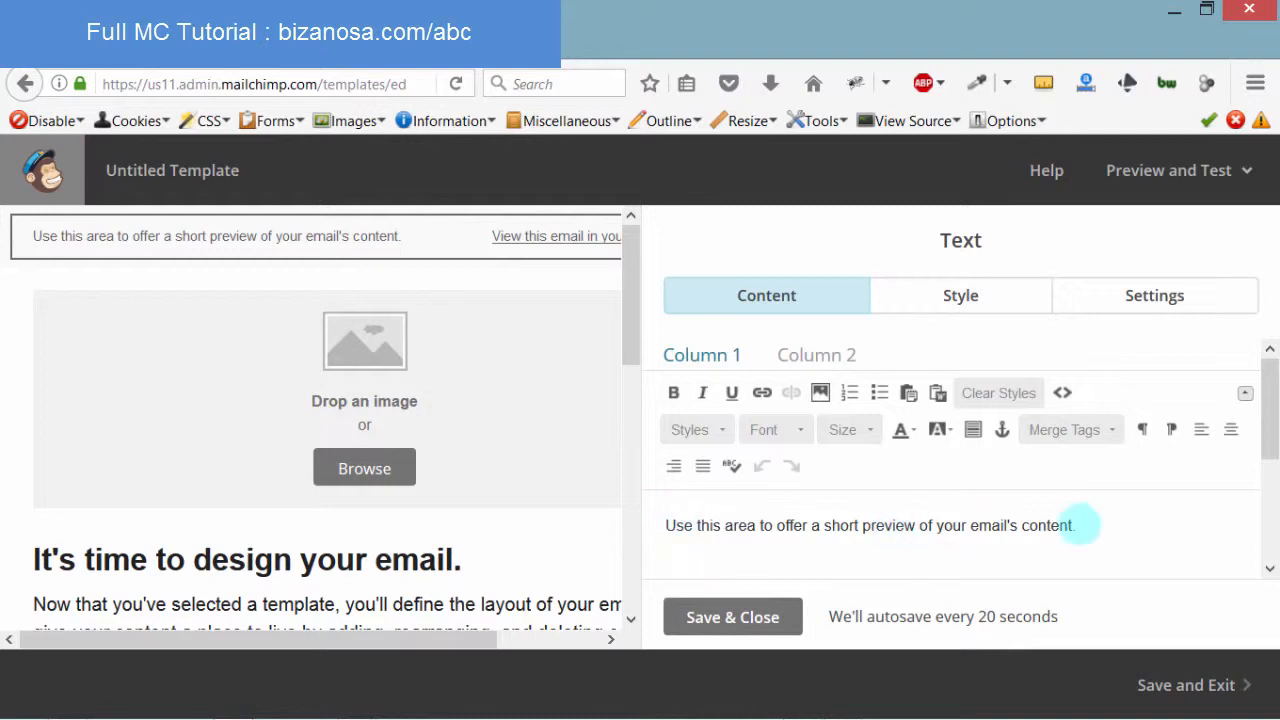
drag(1084, 525, 628, 512)
key(Delete)
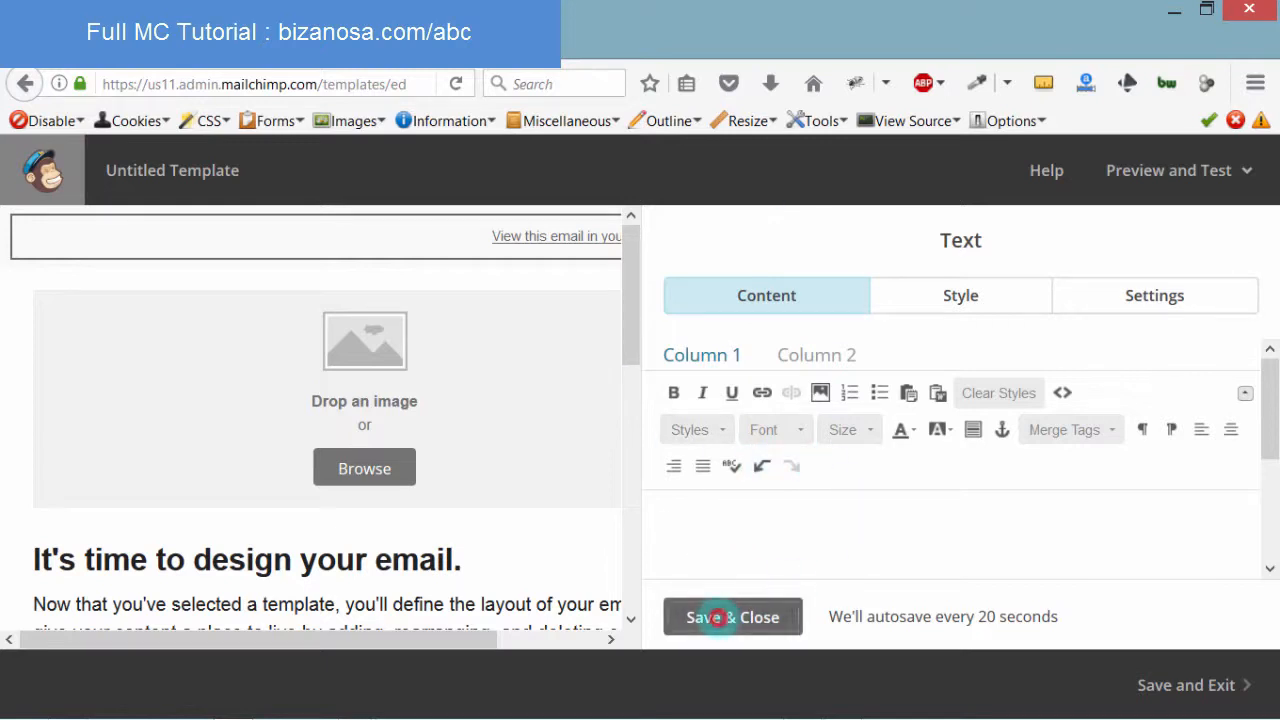
click(718, 617)
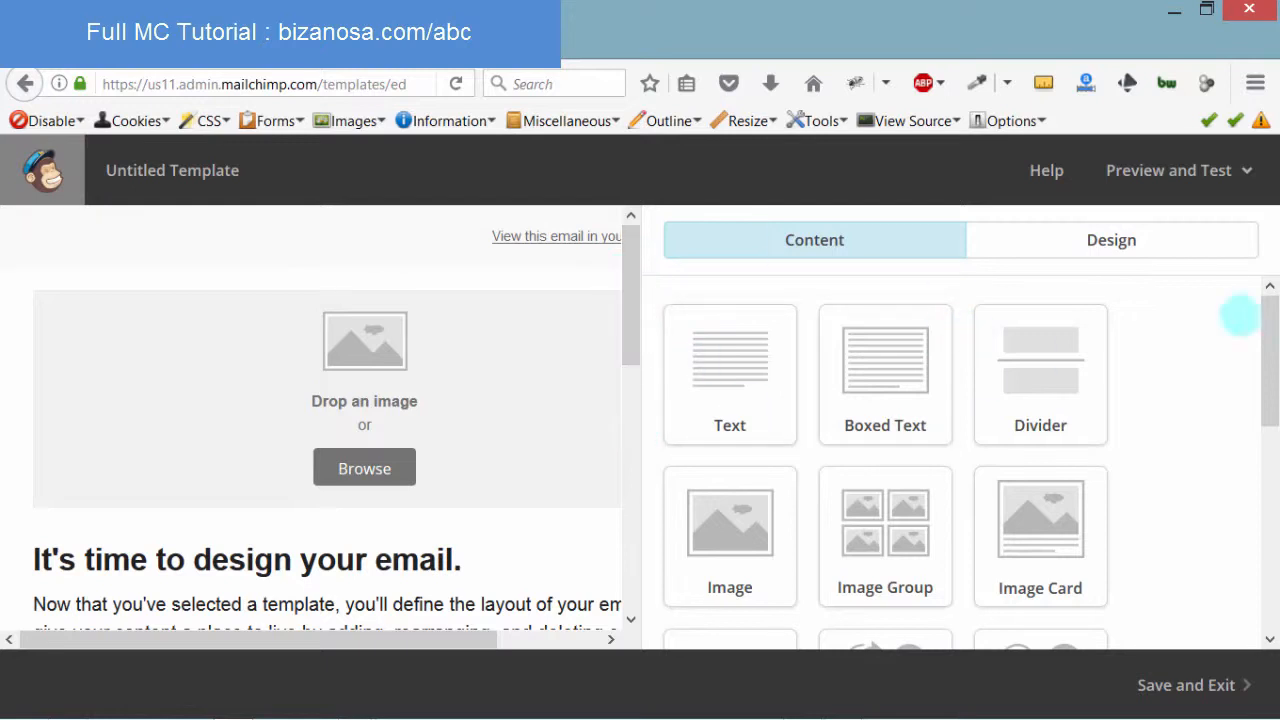
Fill the empty image block with the back-to-bizanosa banner from File Manager
mouse_move(1267, 311)
mouse_down()
mouse_move(1262, 371)
mouse_move(1262, 308)
mouse_up()
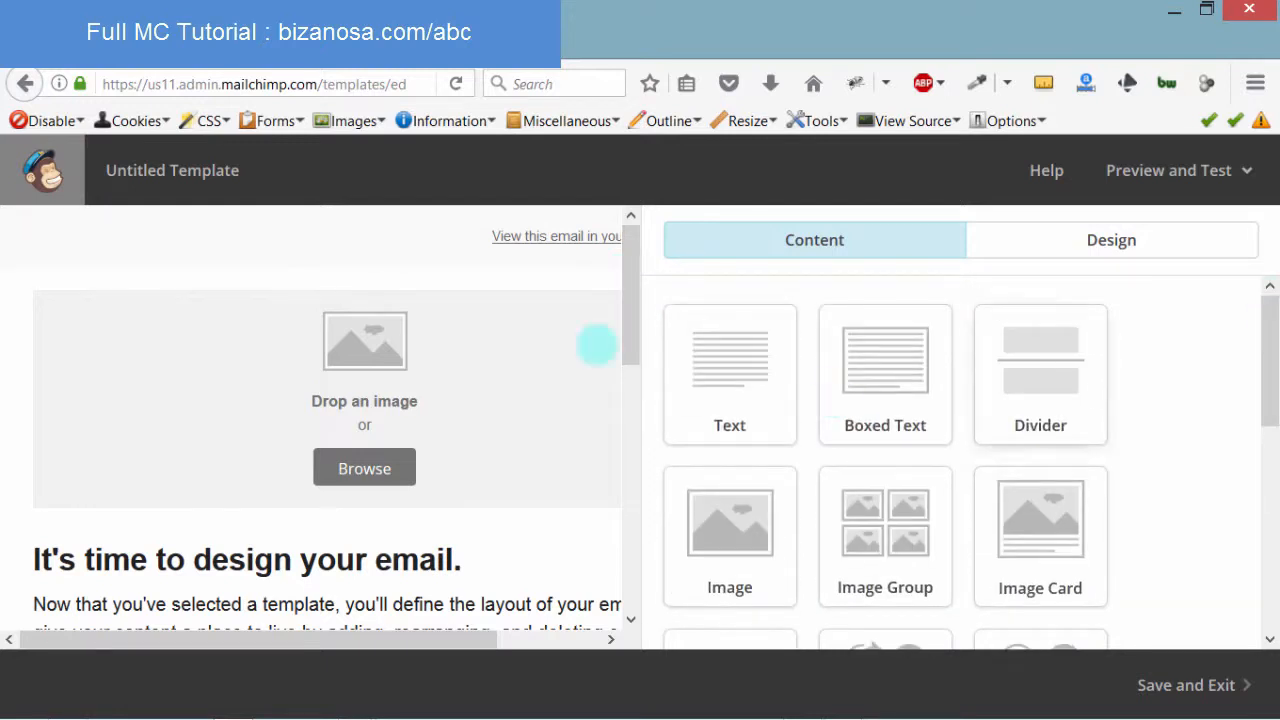
drag(623, 334, 606, 206)
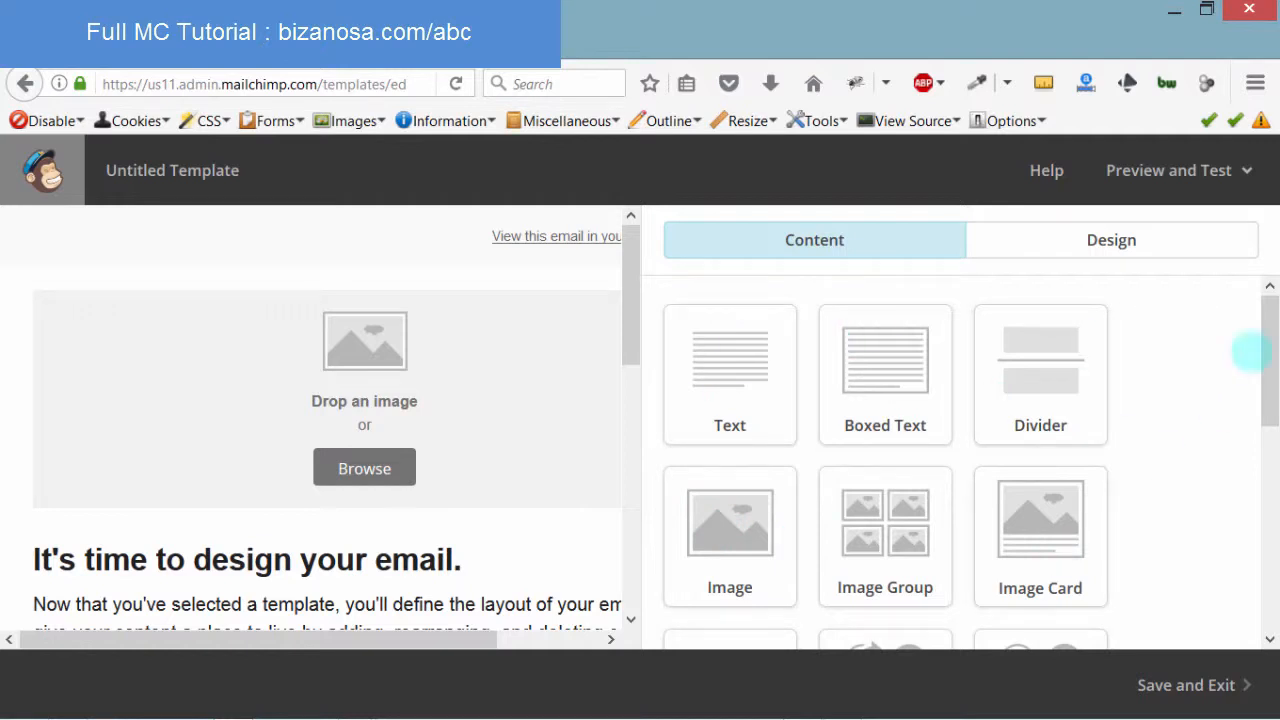
drag(1272, 326, 1270, 286)
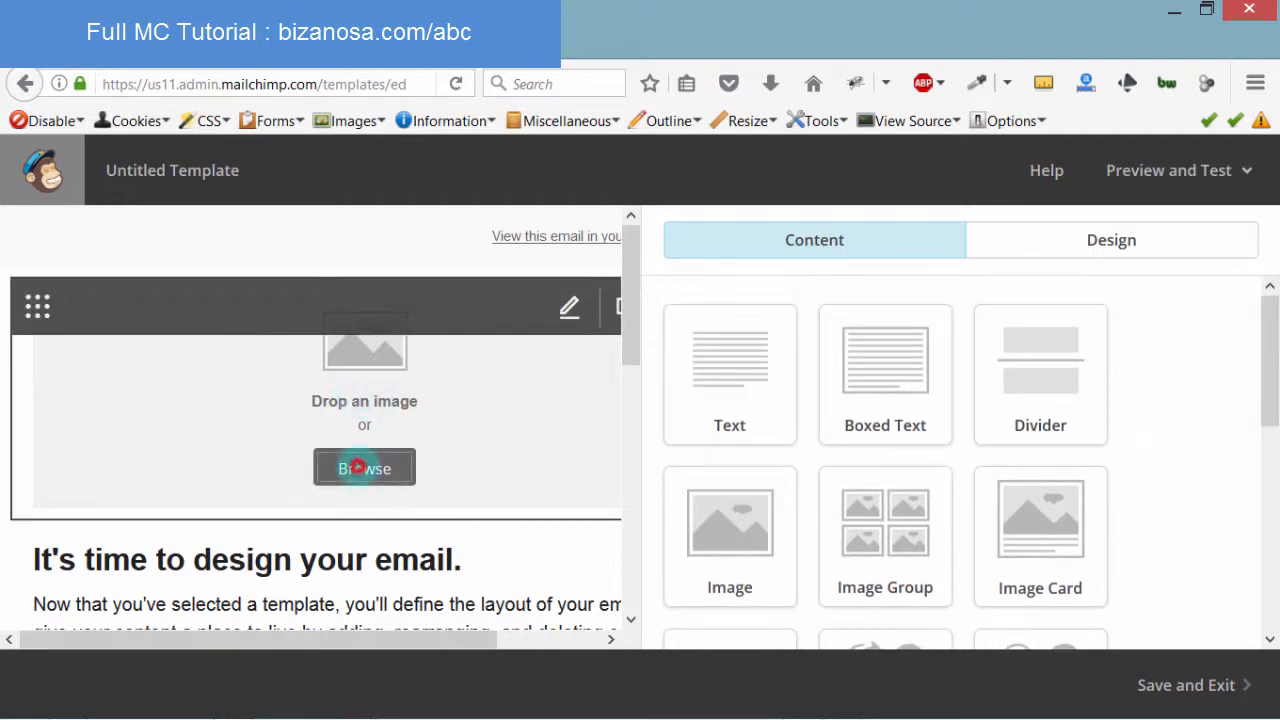
click(364, 468)
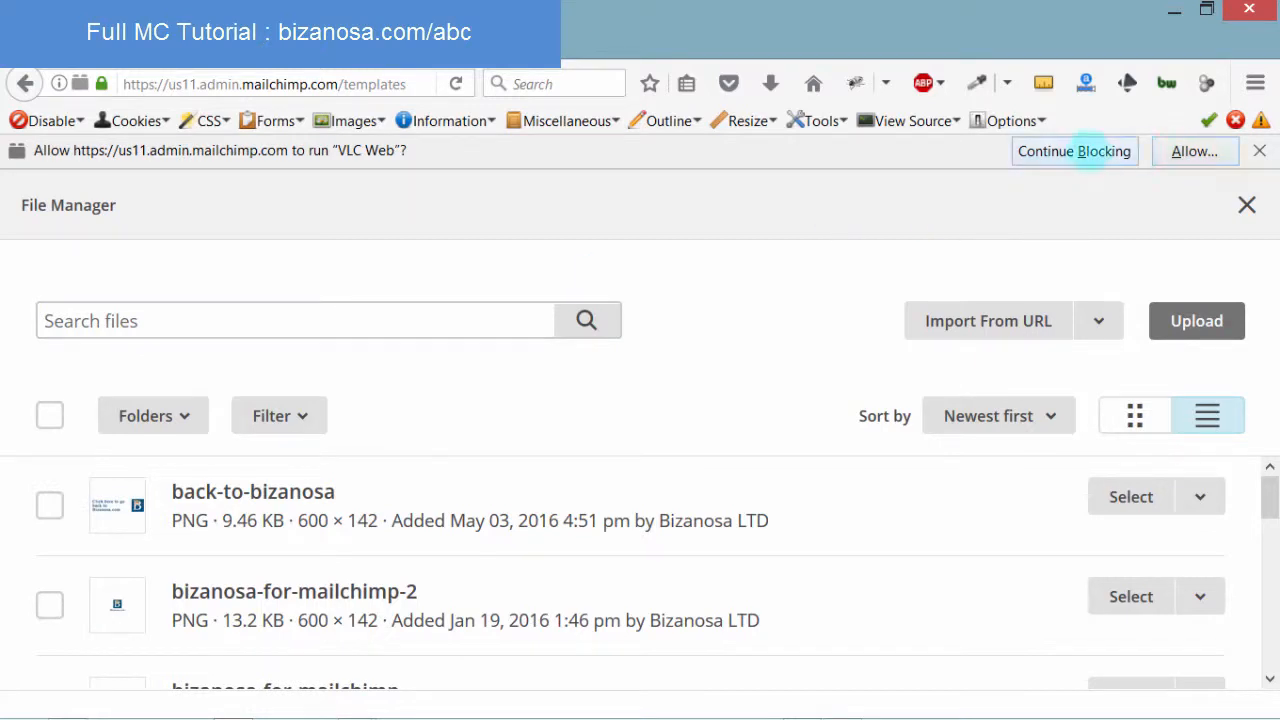
click(1080, 151)
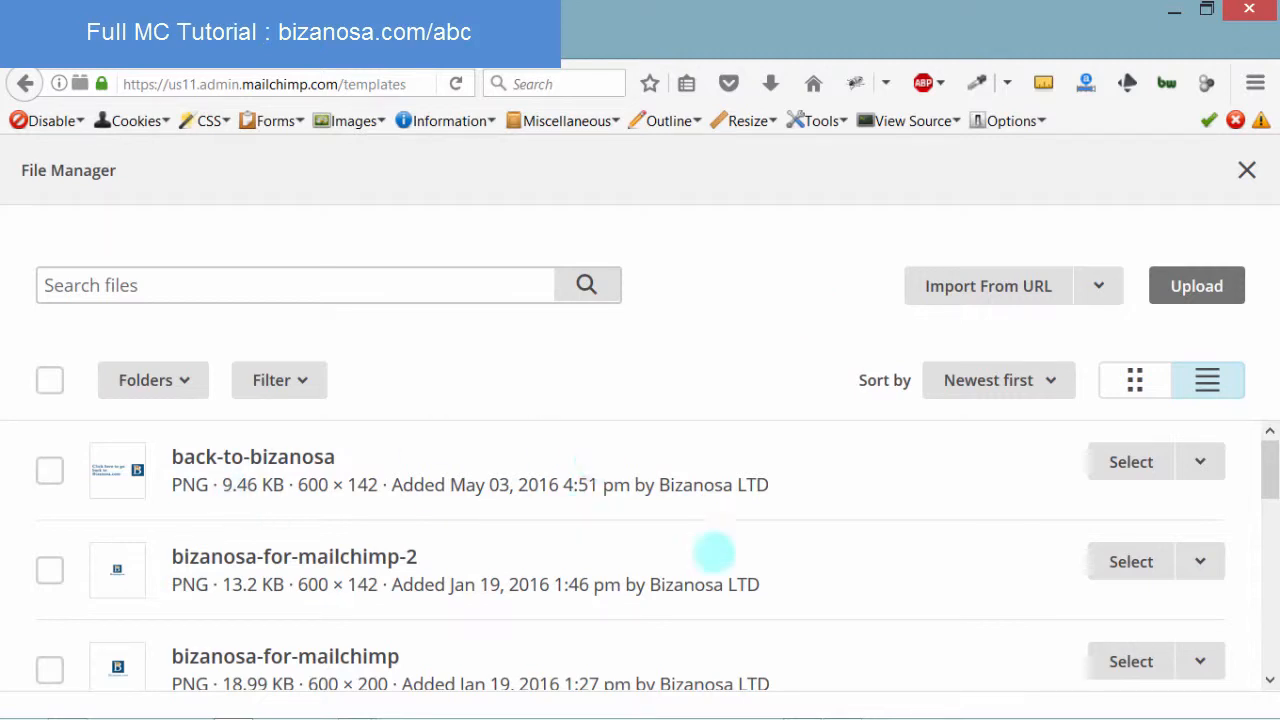
click(1130, 461)
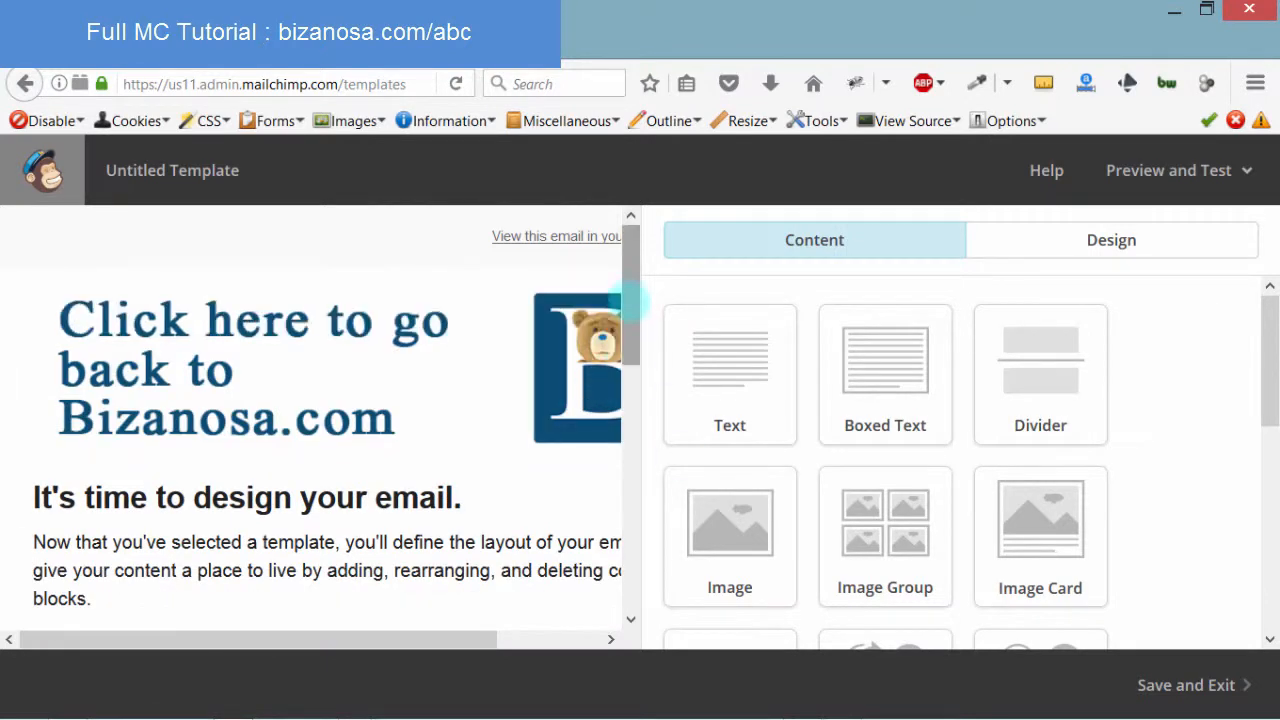
drag(629, 298, 629, 350)
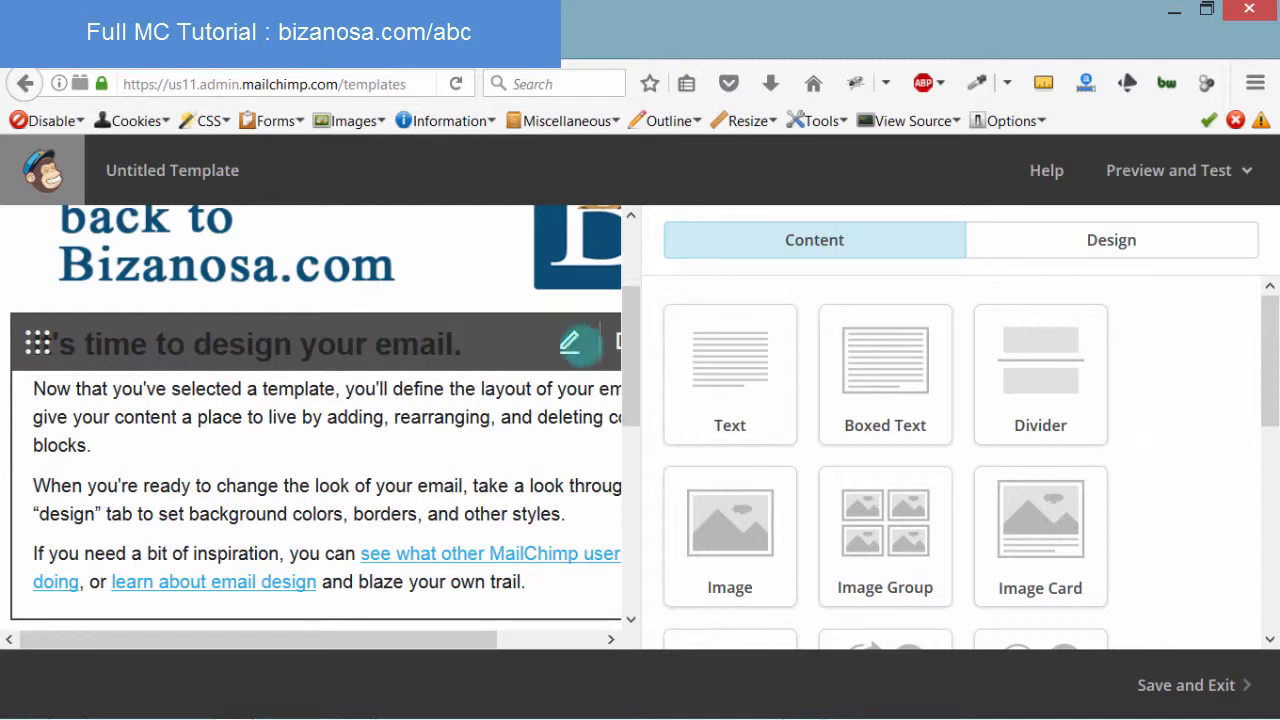
Replace the text block's heading with 'Welcome ALL'
click(570, 344)
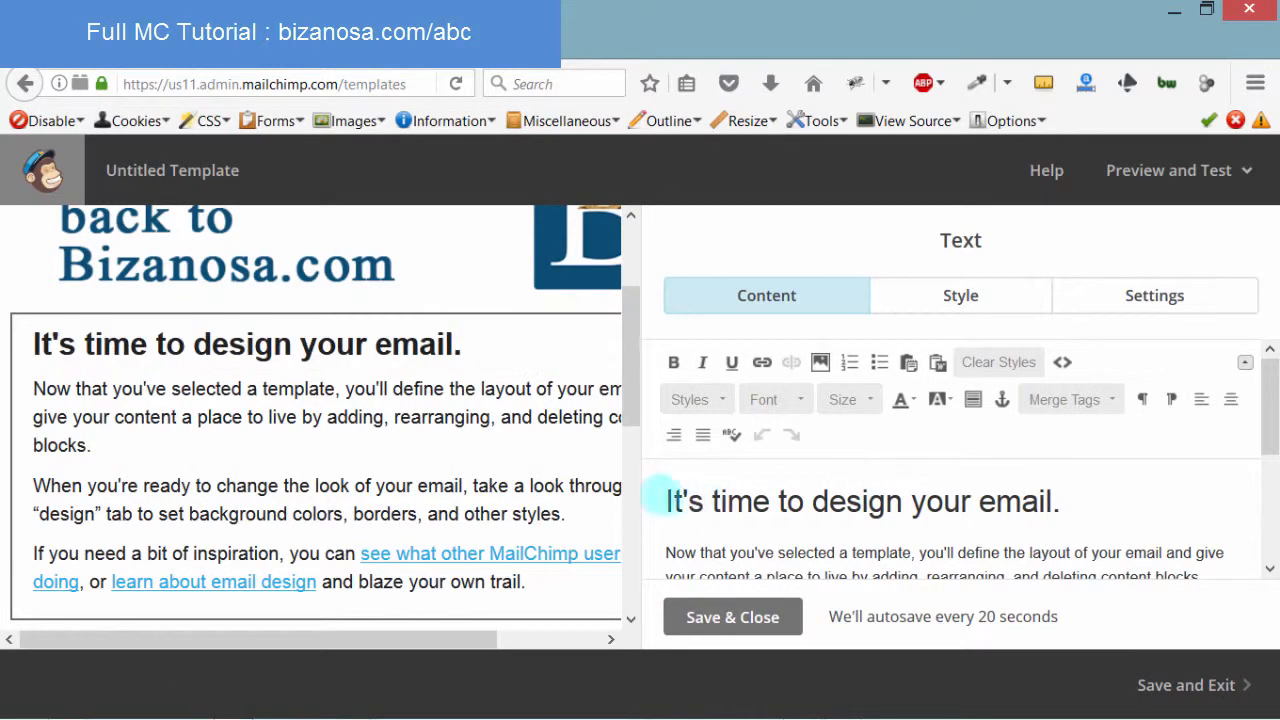
drag(664, 494, 1040, 492)
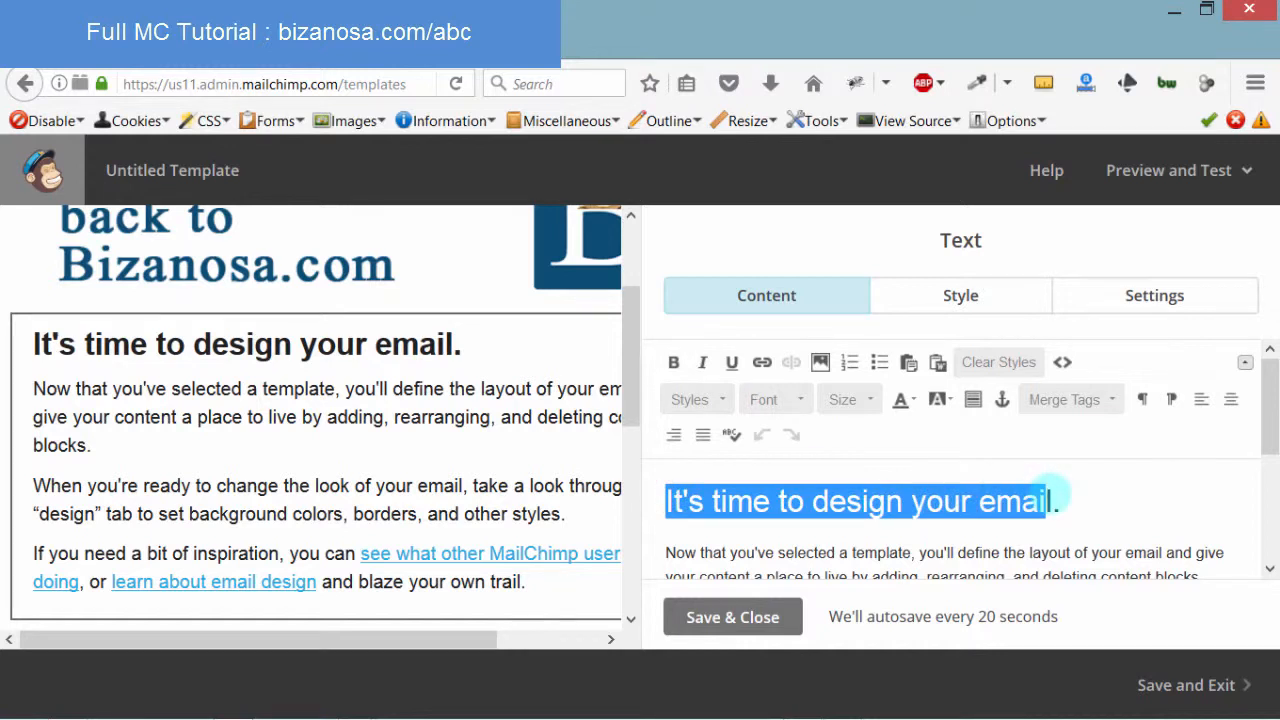
text(Welcome ALL.)
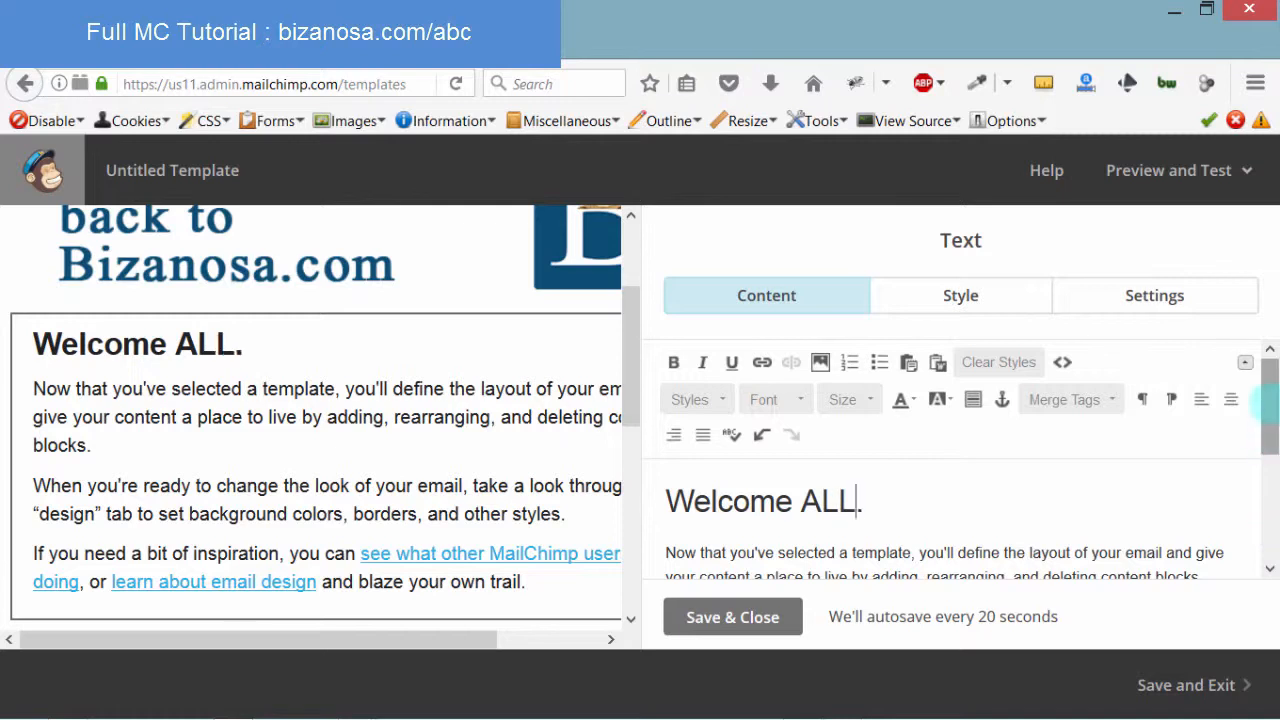
scroll(1262, 465, down, 3)
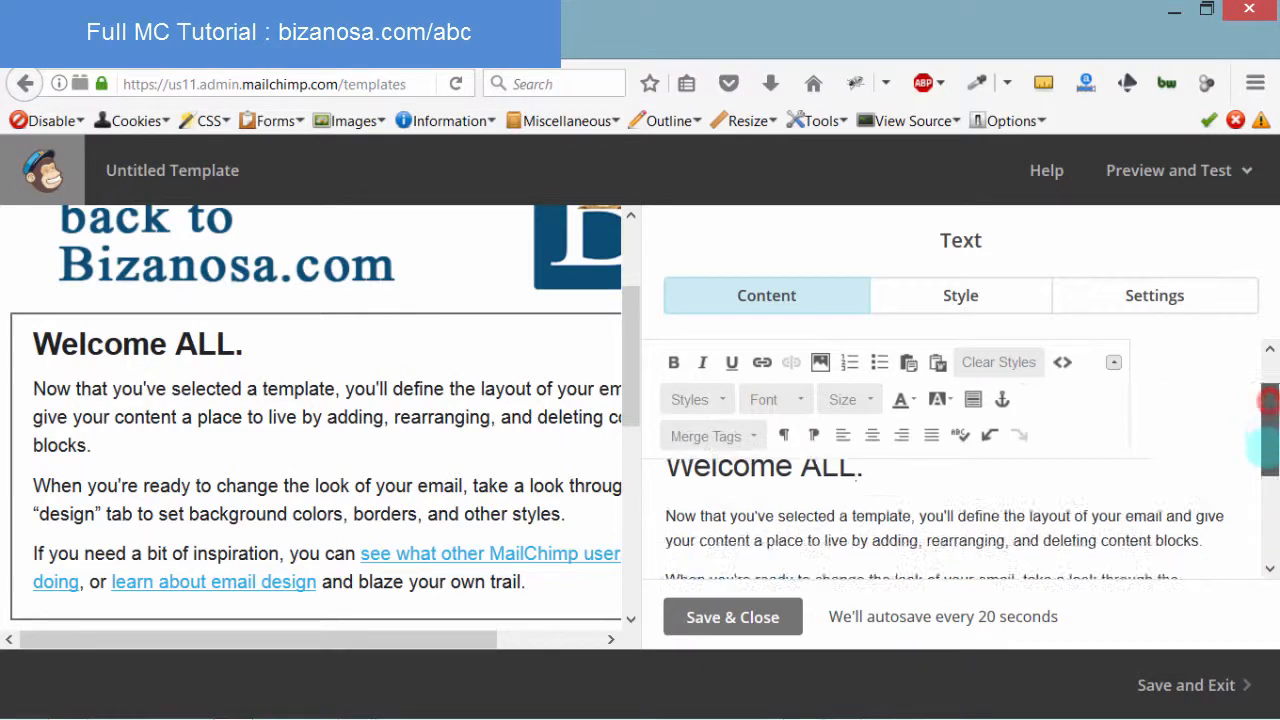
scroll(1262, 450, up, 2)
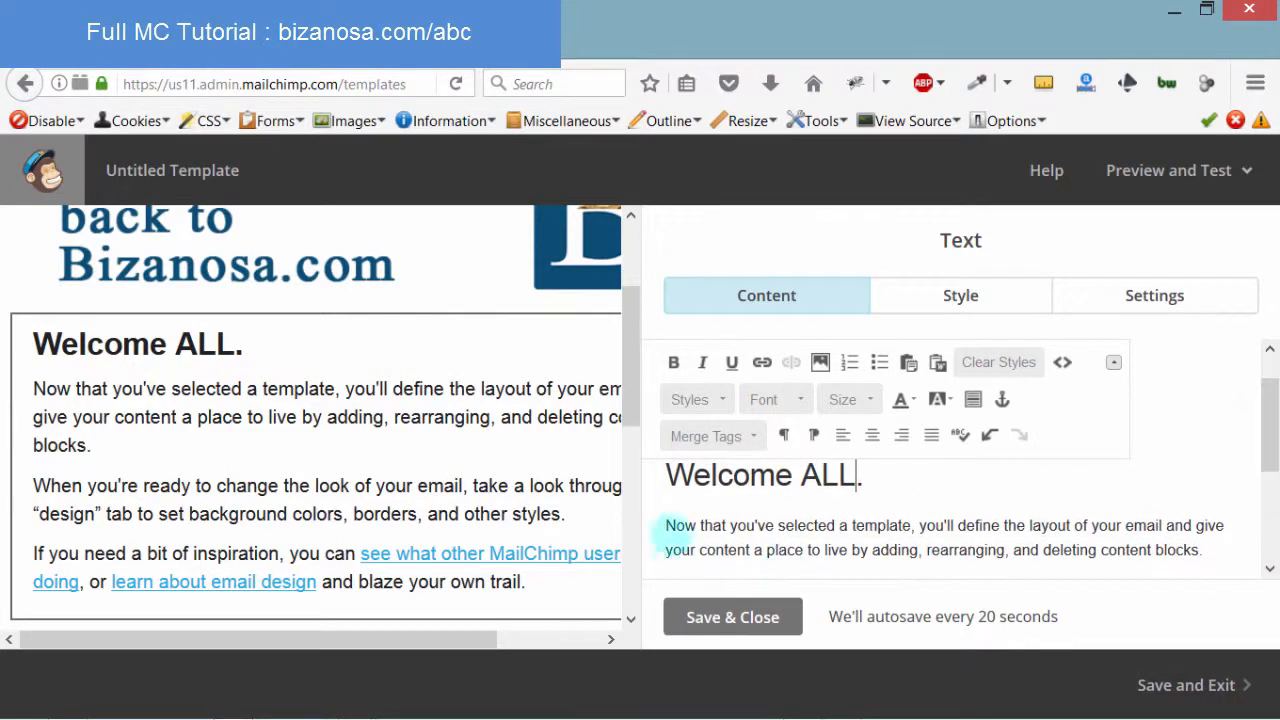
Add a blank line after the text block's closing paragraph
drag(666, 525, 1080, 550)
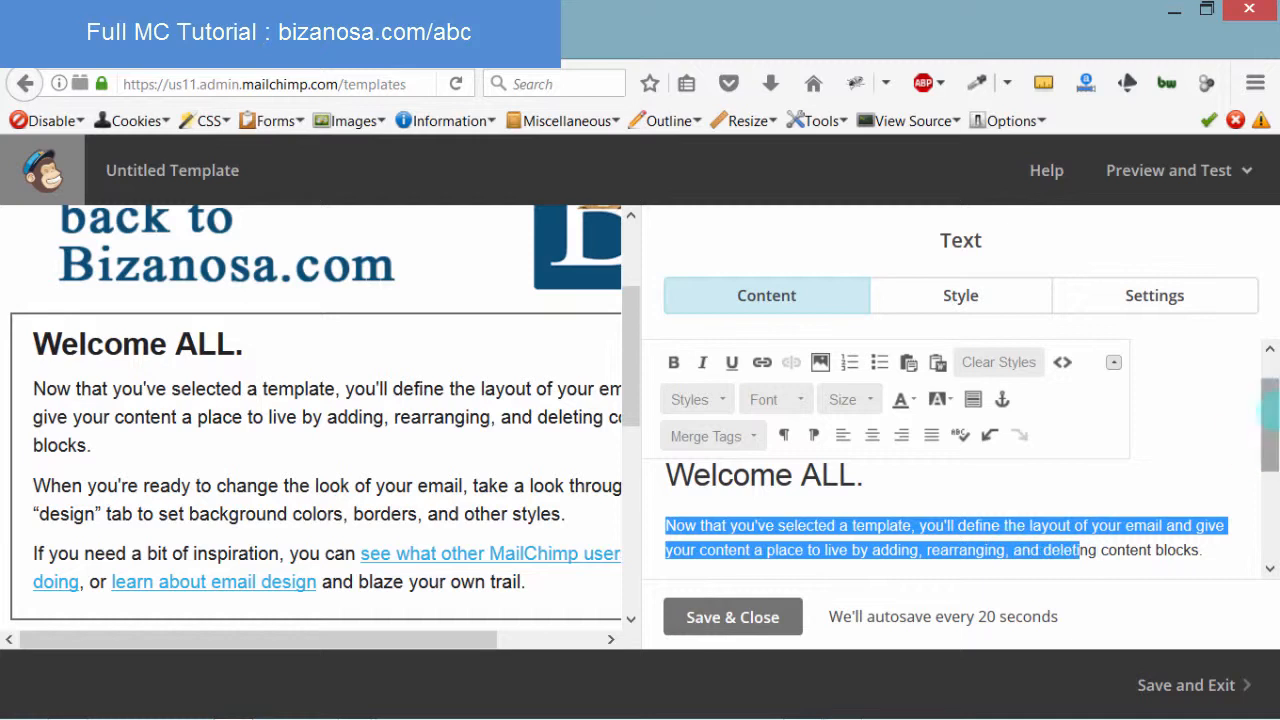
drag(1268, 395, 1268, 500)
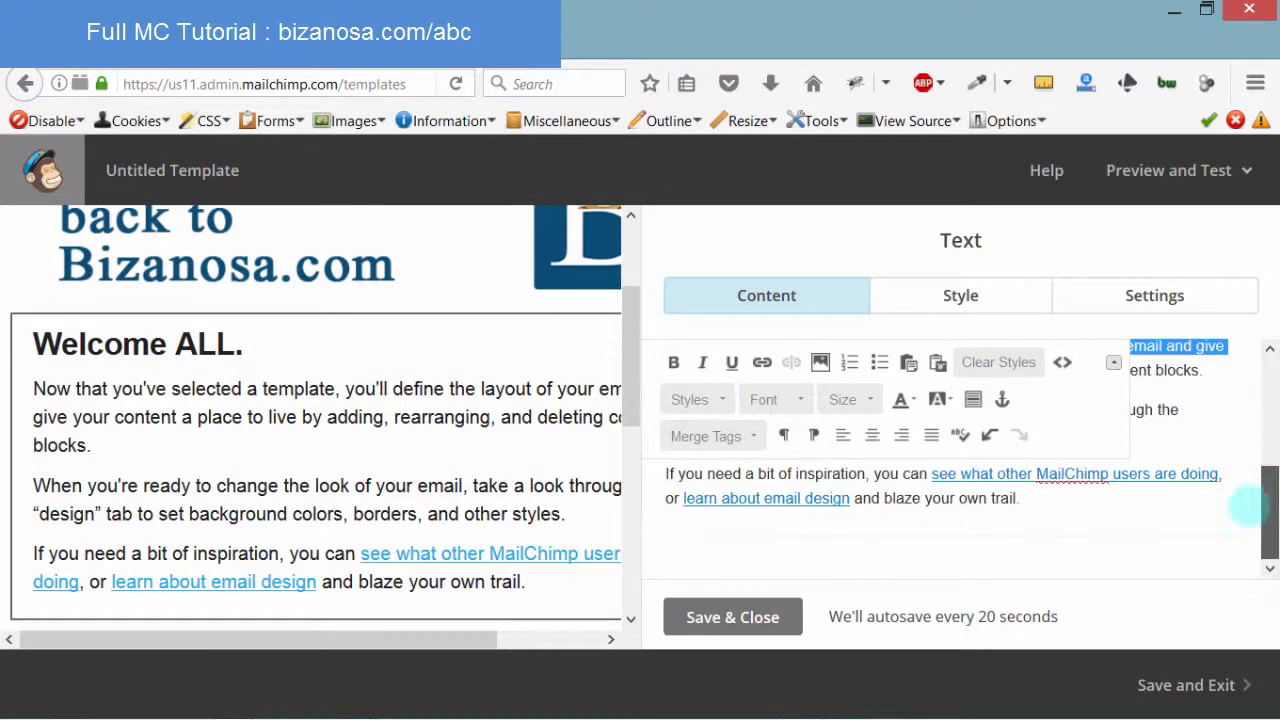
click(1009, 474)
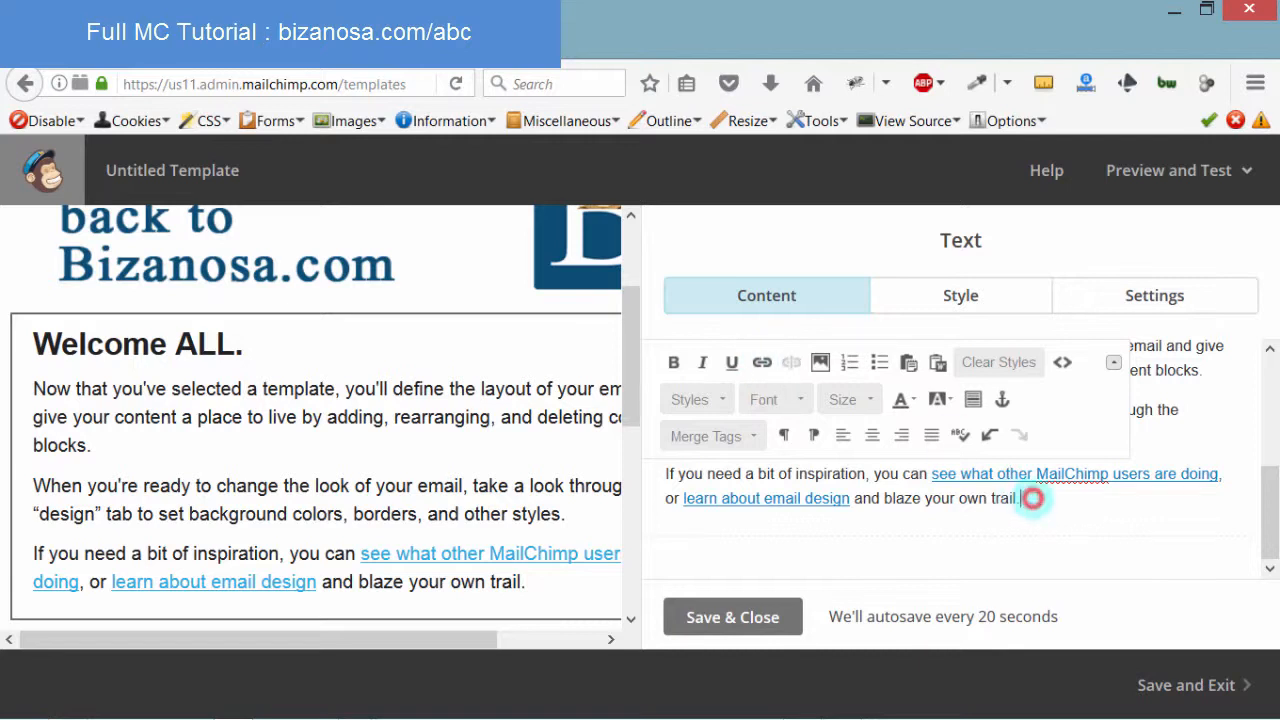
key(Return)
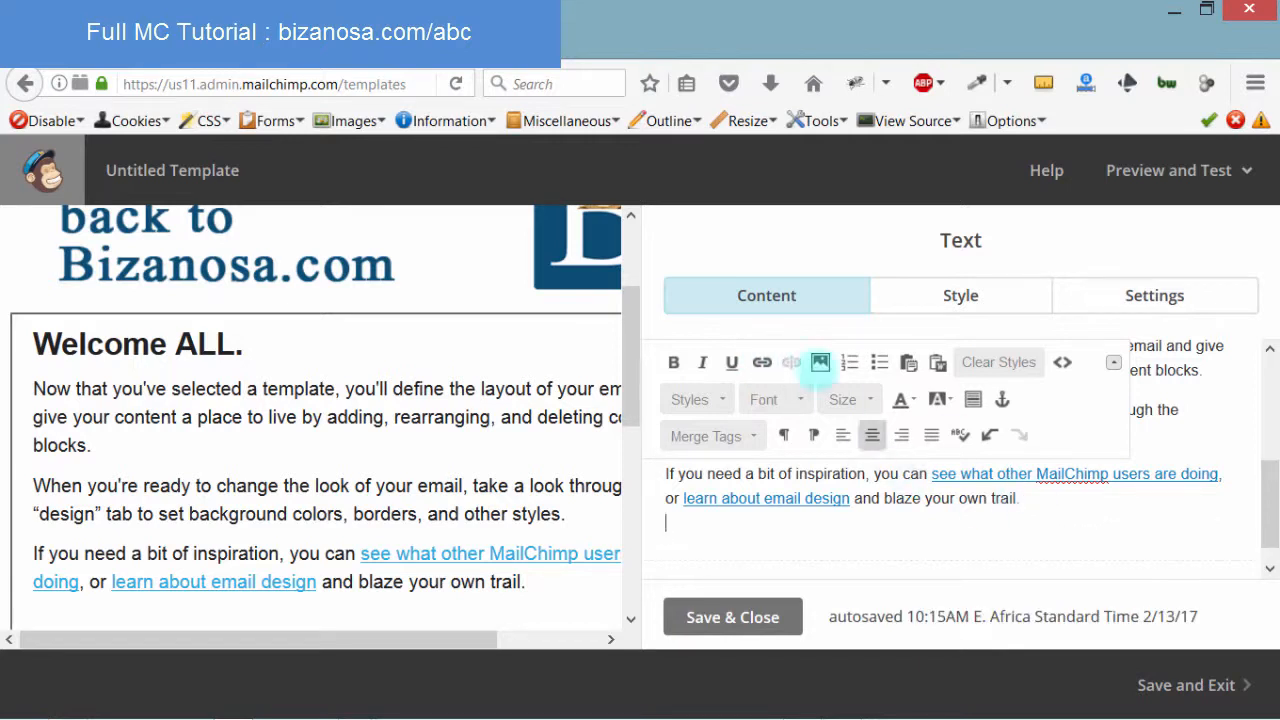
Try inserting an image at the new line, then close the file manager without choosing one
click(819, 362)
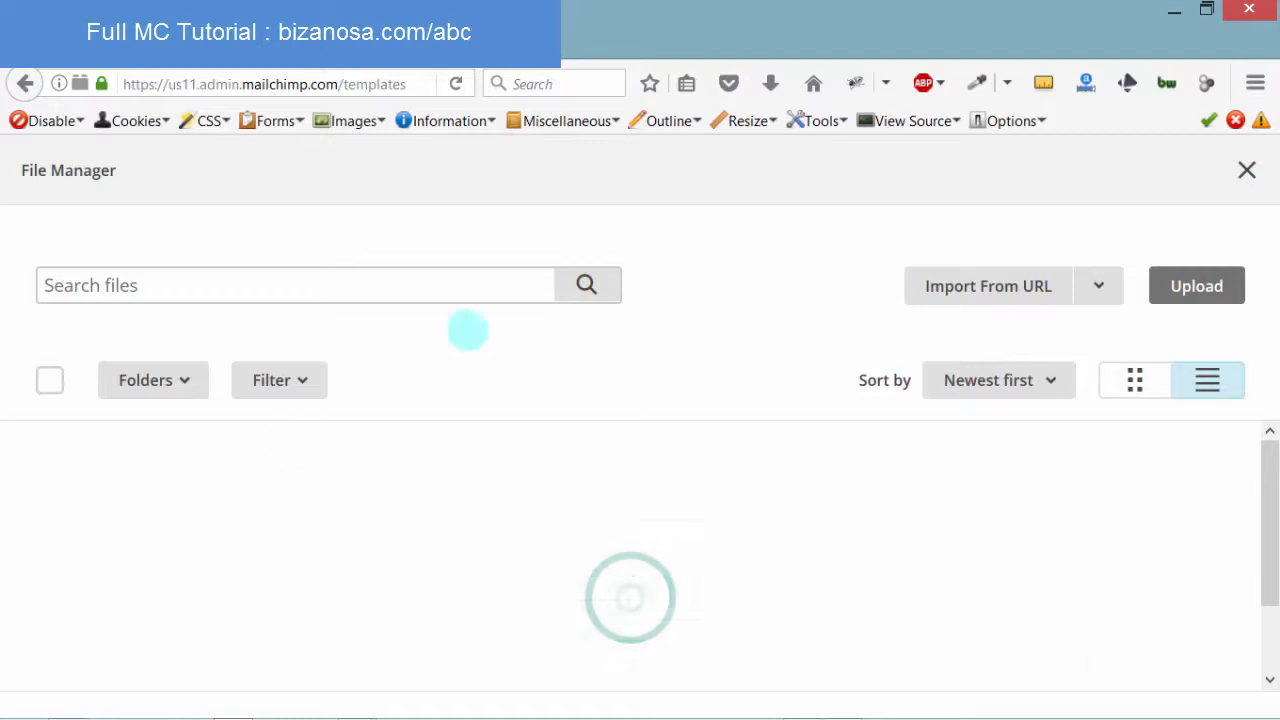
click(1198, 286)
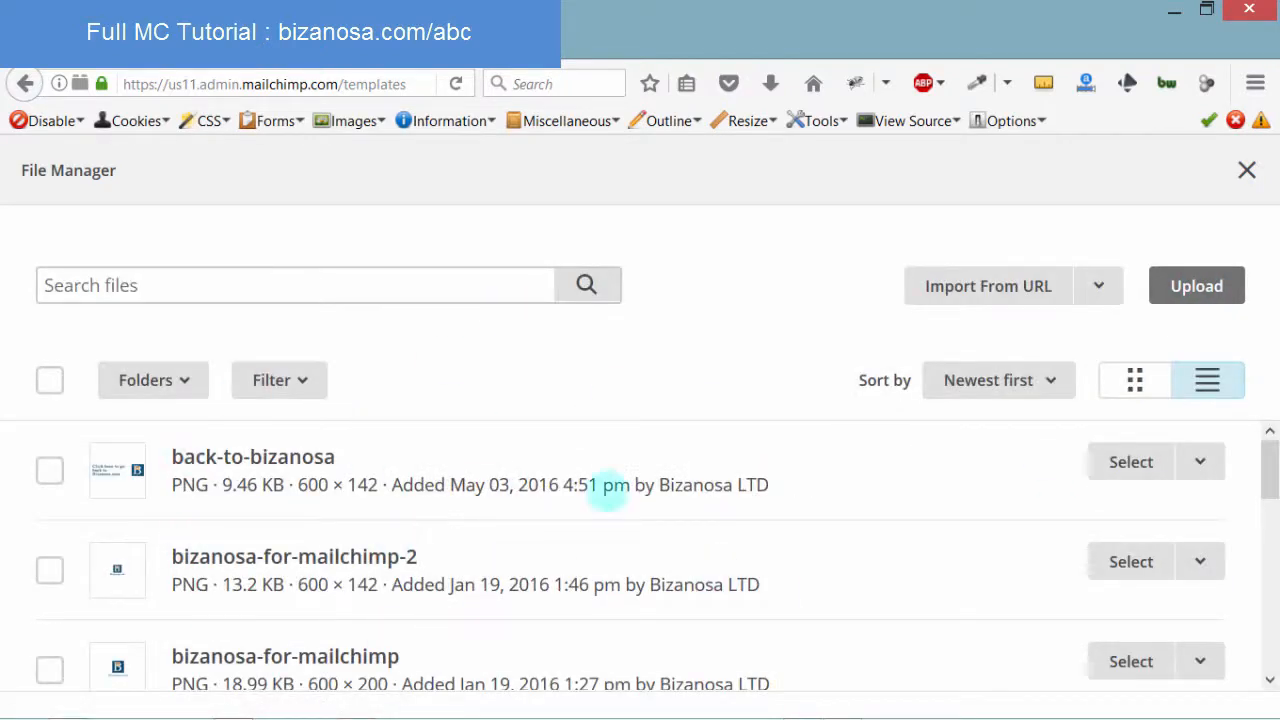
click(1224, 292)
click(1247, 170)
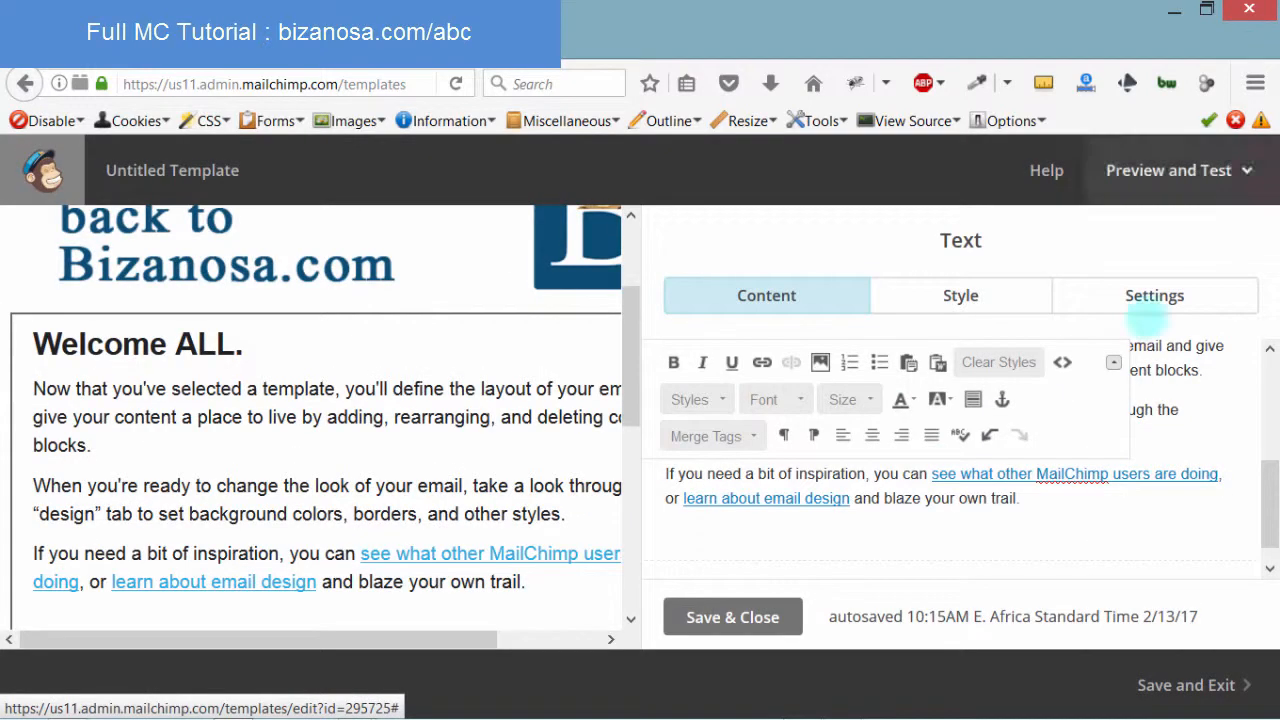
drag(1267, 479, 1266, 283)
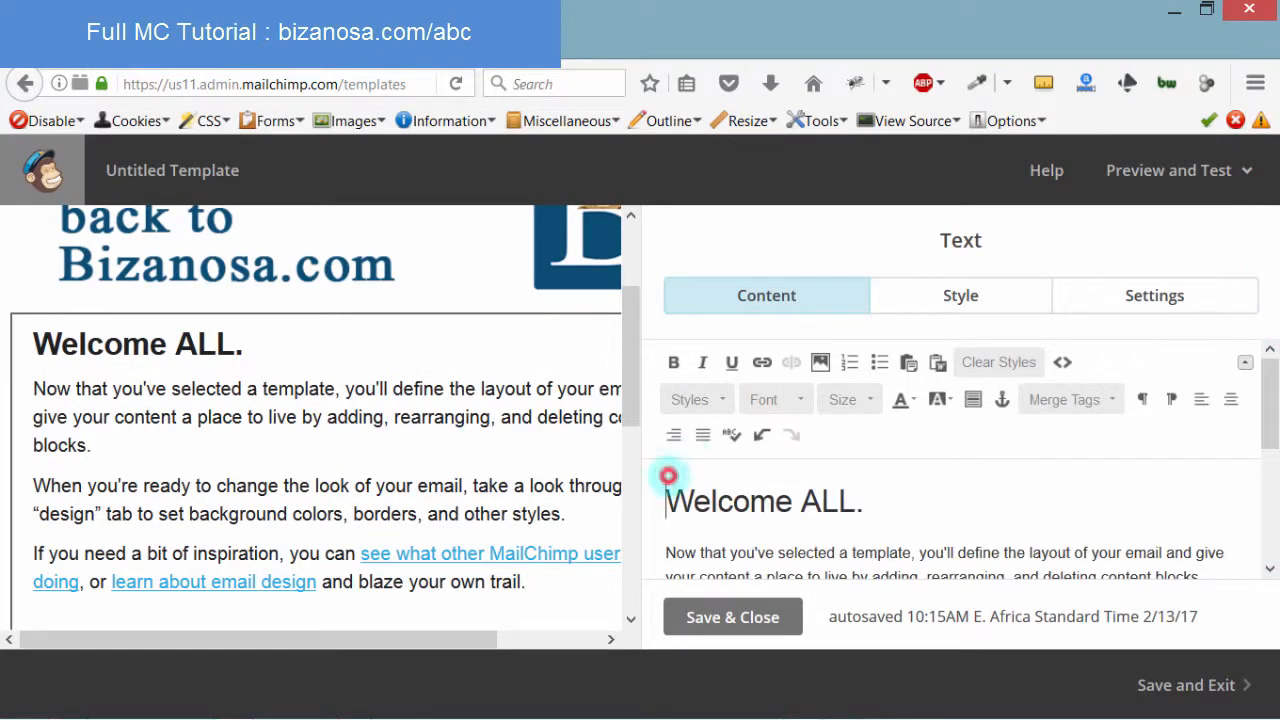
Add an empty line above the 'Welcome ALL.' heading, keeping the heading text intact
key(Return)
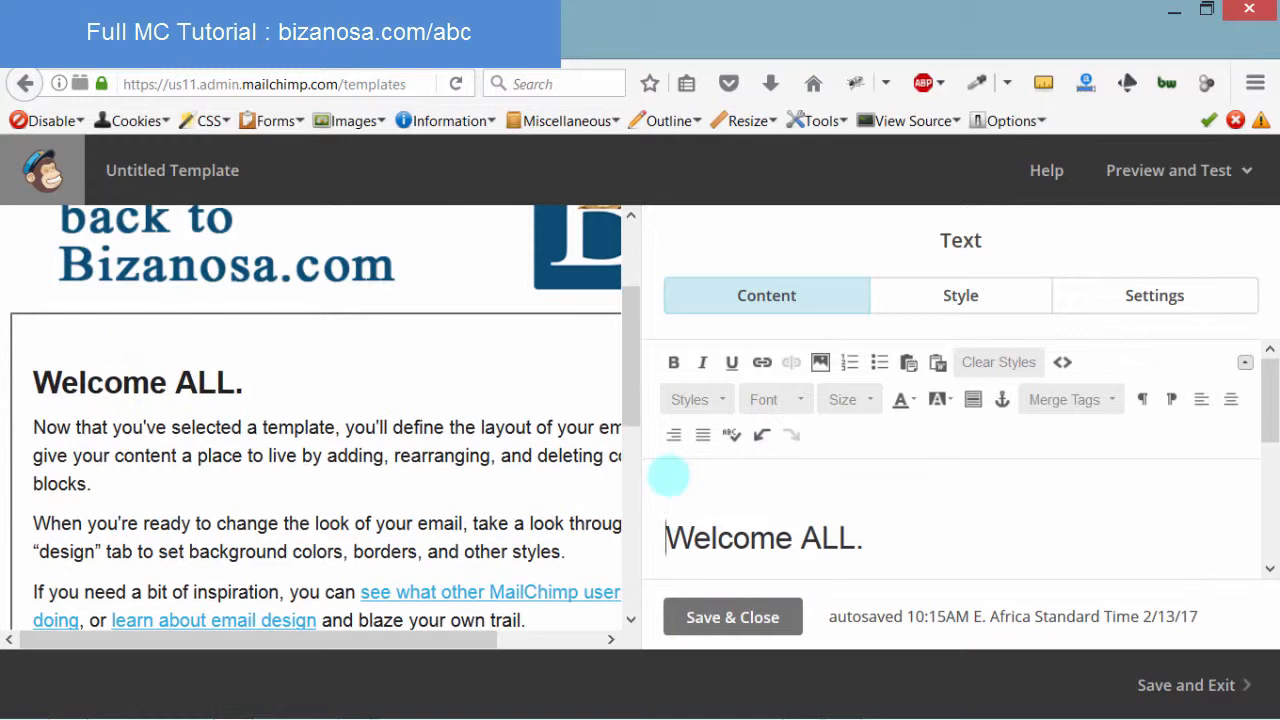
key(Delete)
key(ctrl+z)
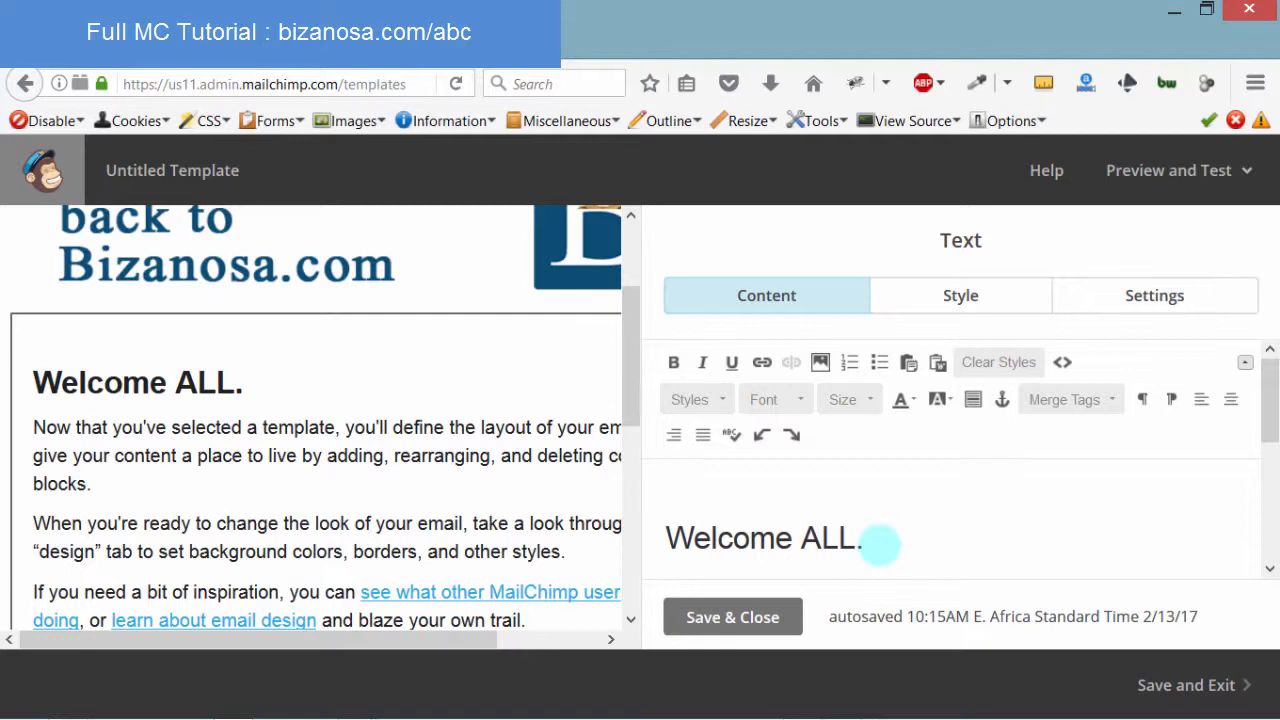
Delete 'ALL' so the heading reads 'Welcome .' and bring up the merge tag list
drag(801, 535, 842, 532)
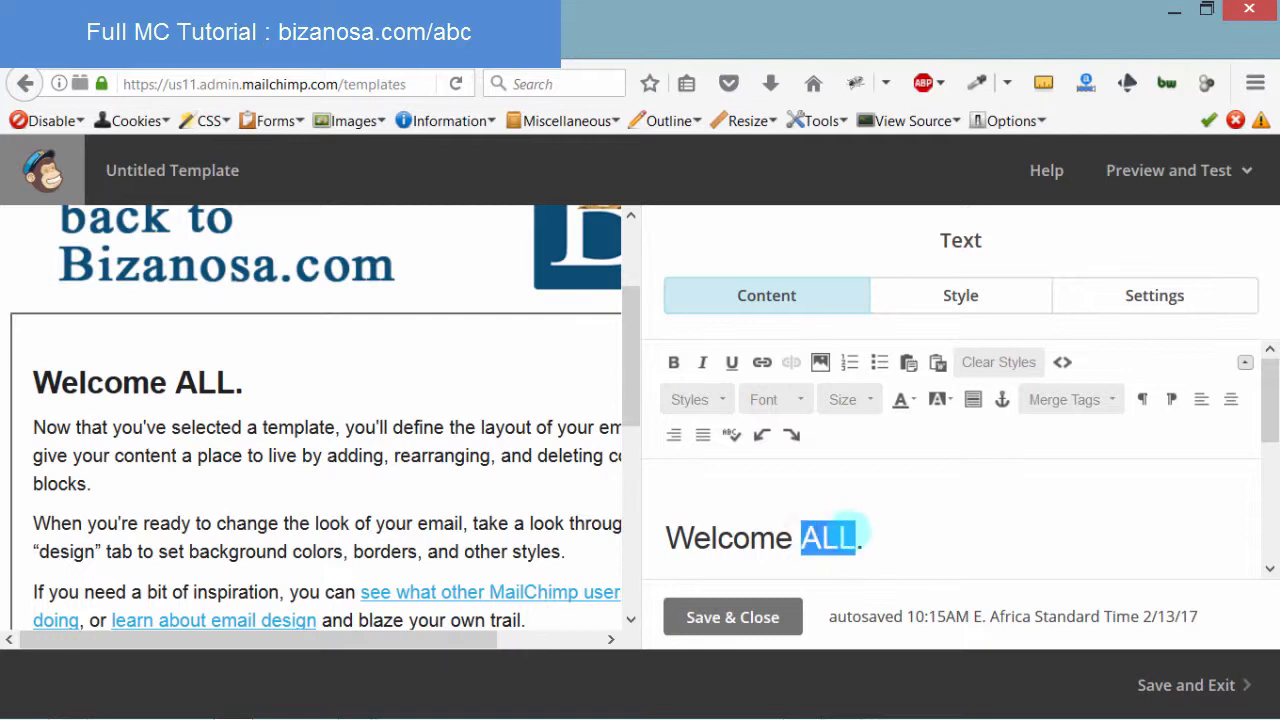
key(BackSpace)
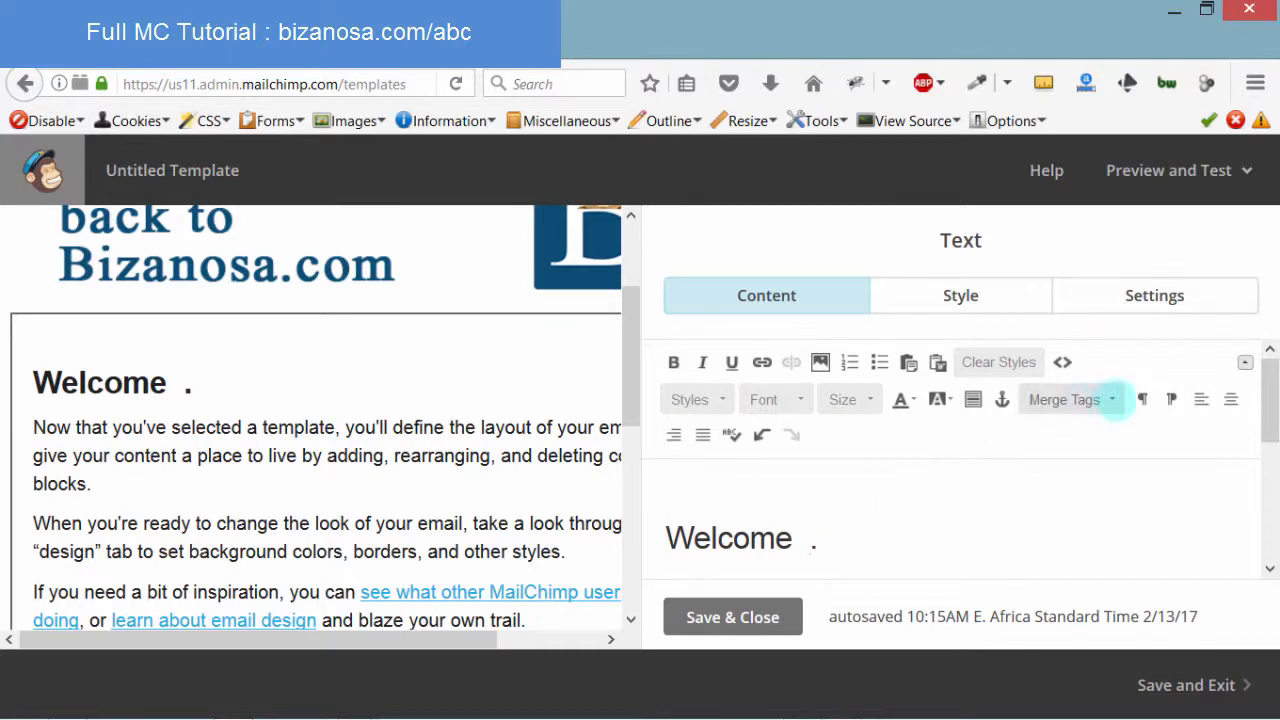
click(1111, 399)
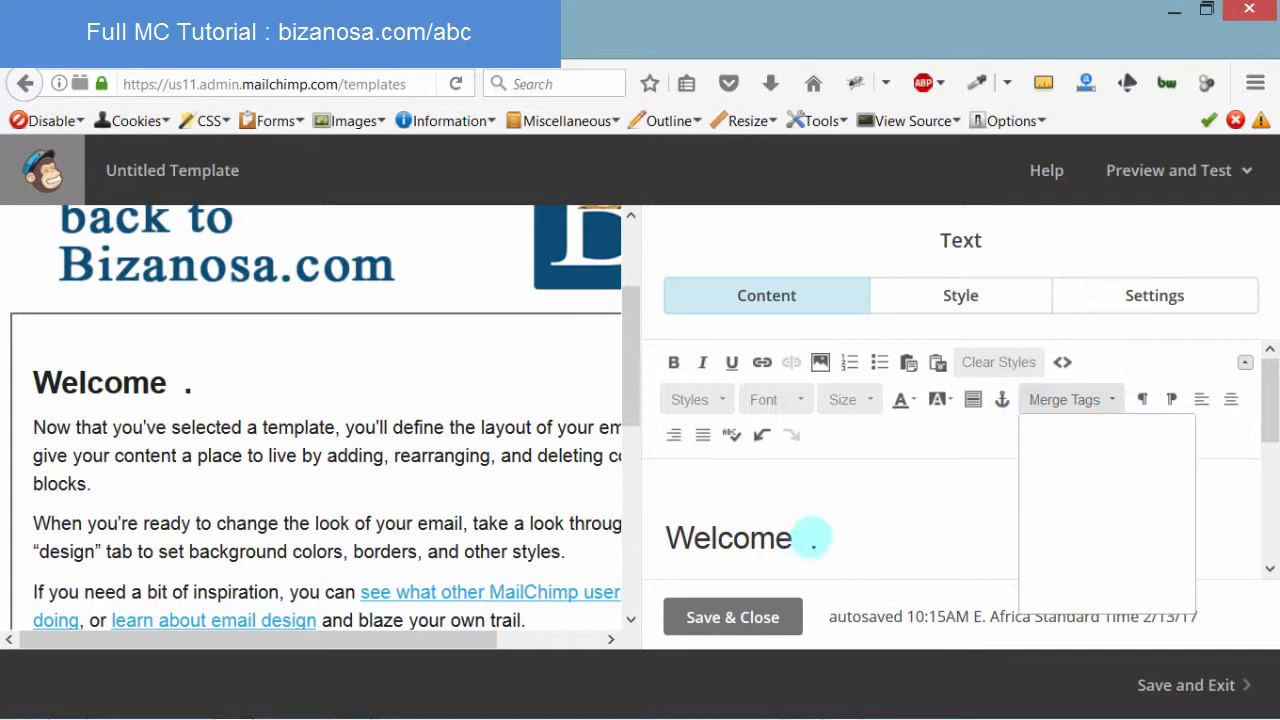
click(813, 538)
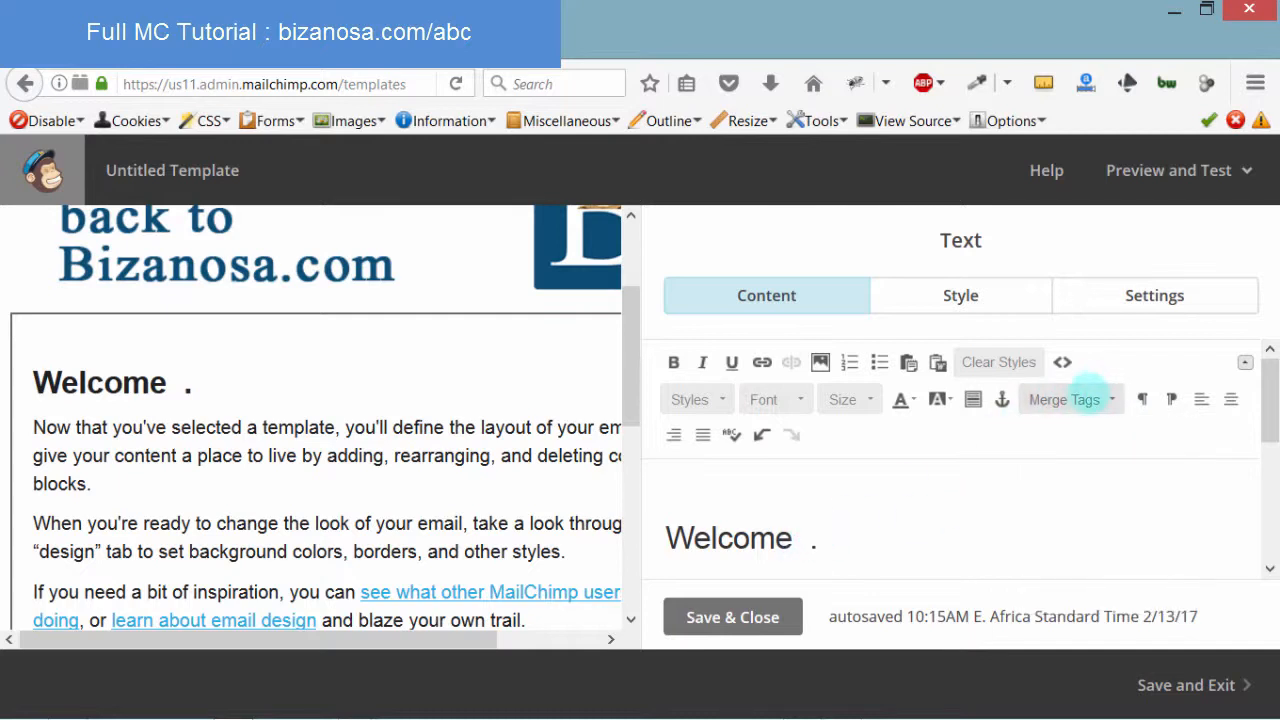
click(1089, 392)
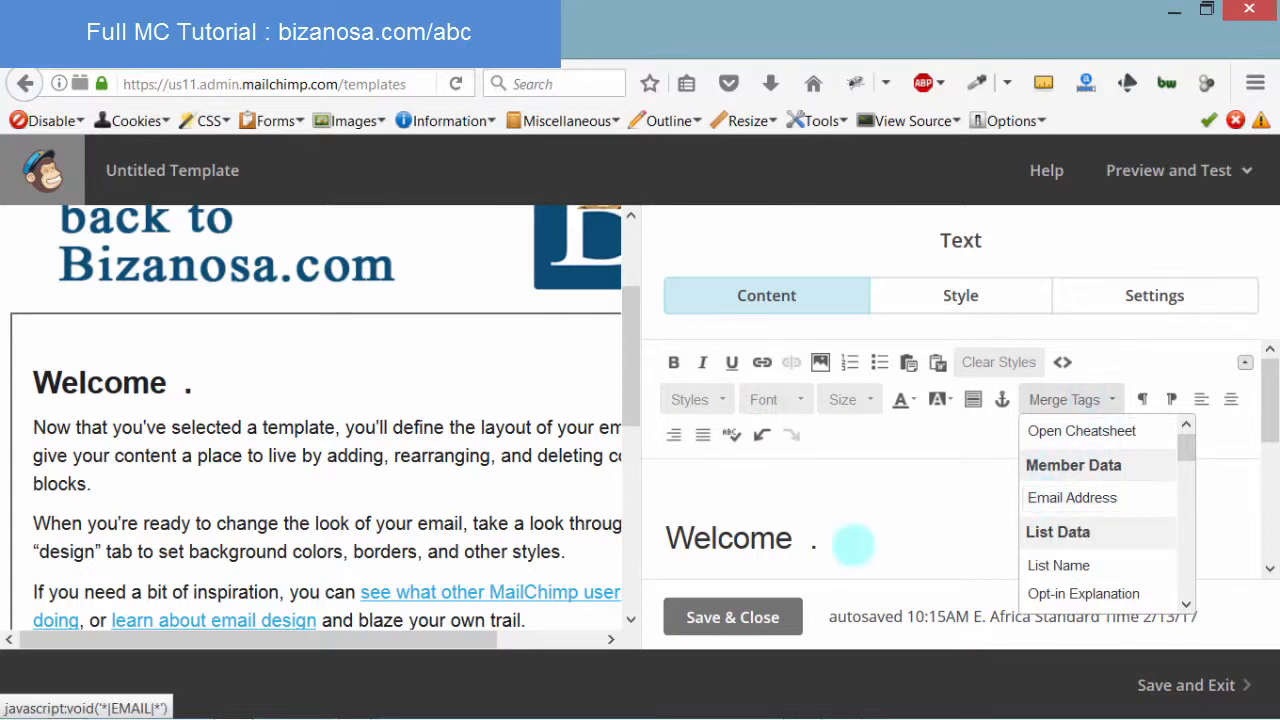
mouse_move(1184, 446)
mouse_down()
mouse_move(1186, 586)
mouse_move(1186, 448)
mouse_up()
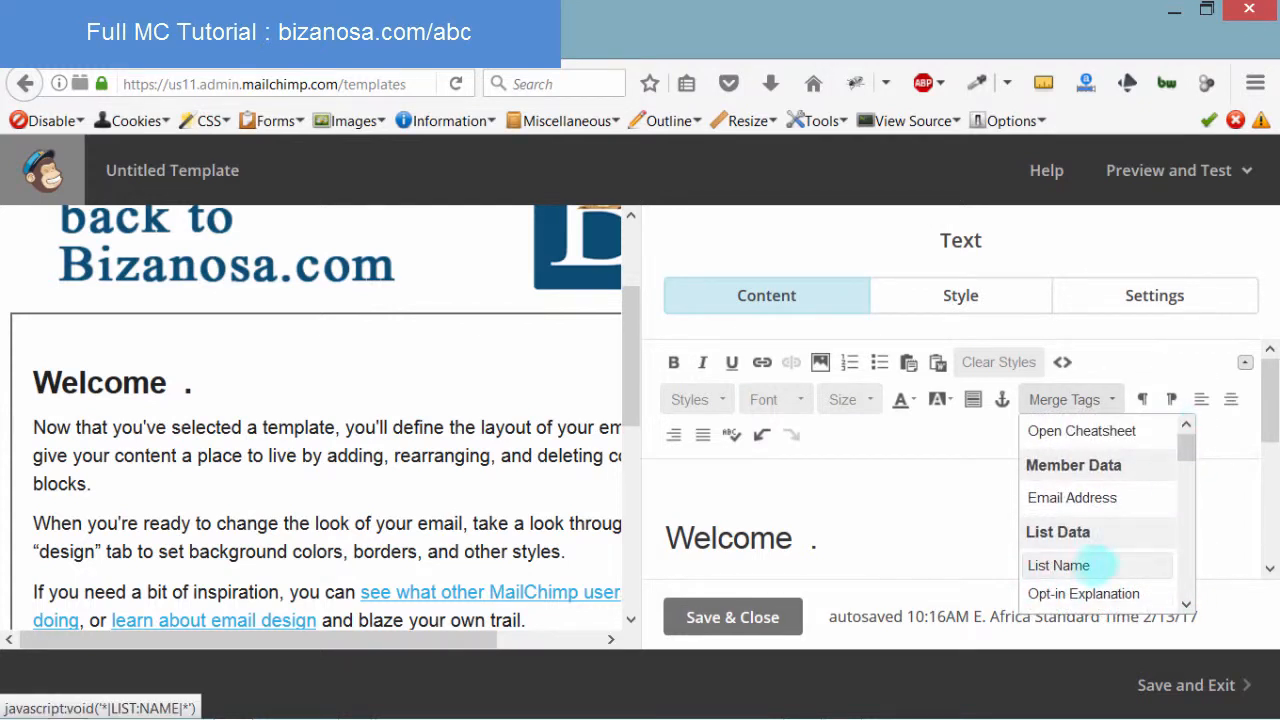
drag(1184, 442, 1180, 397)
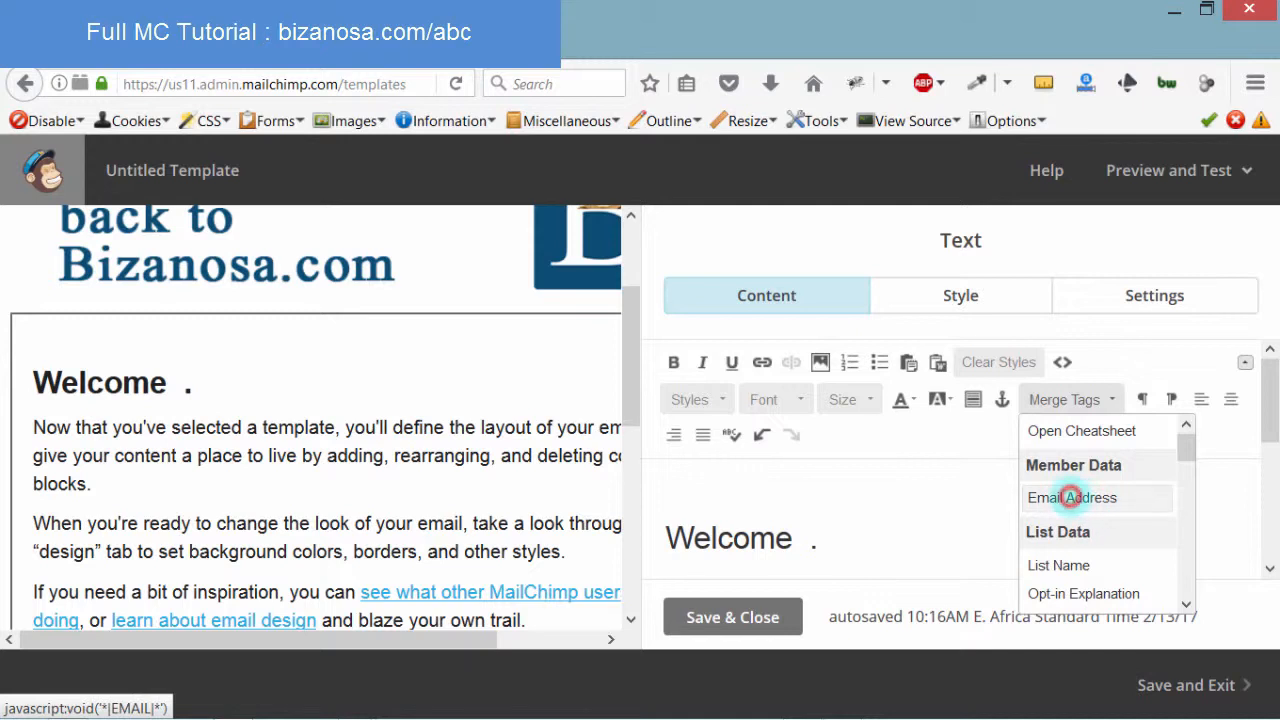
Insert the *|EMAIL|* merge tag before the heading's period and save the text block
click(1070, 497)
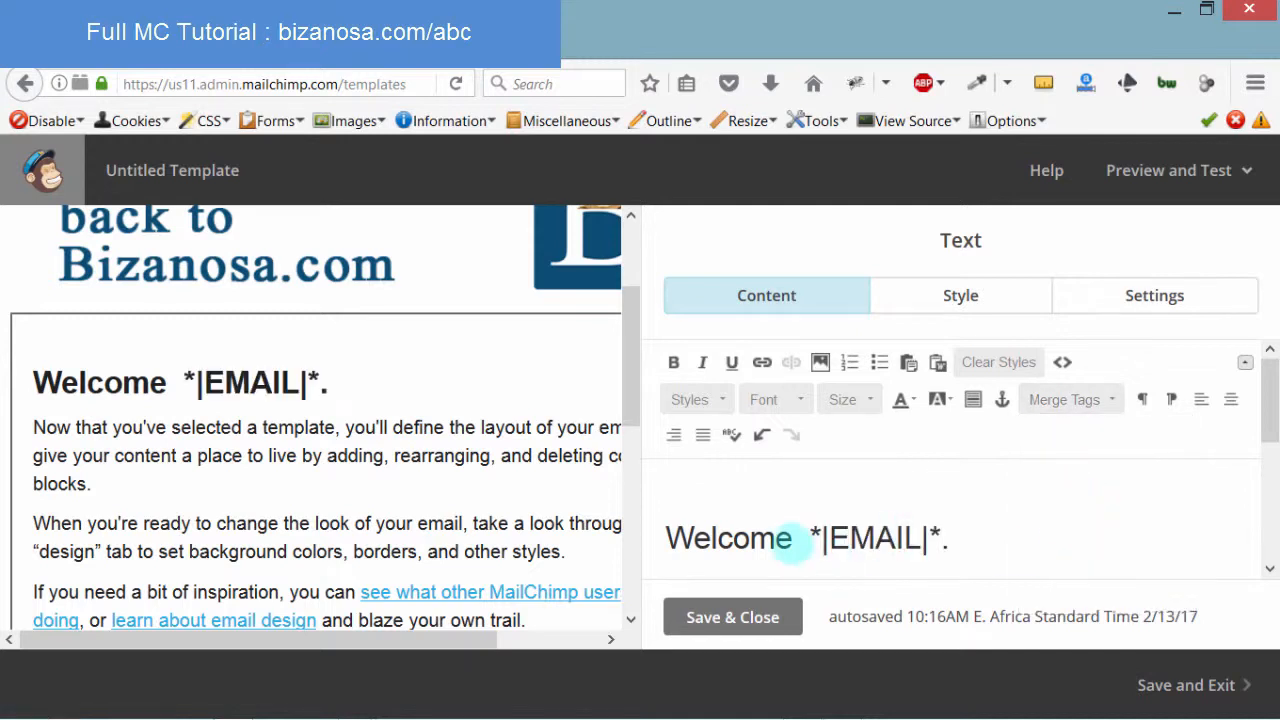
drag(812, 537, 945, 530)
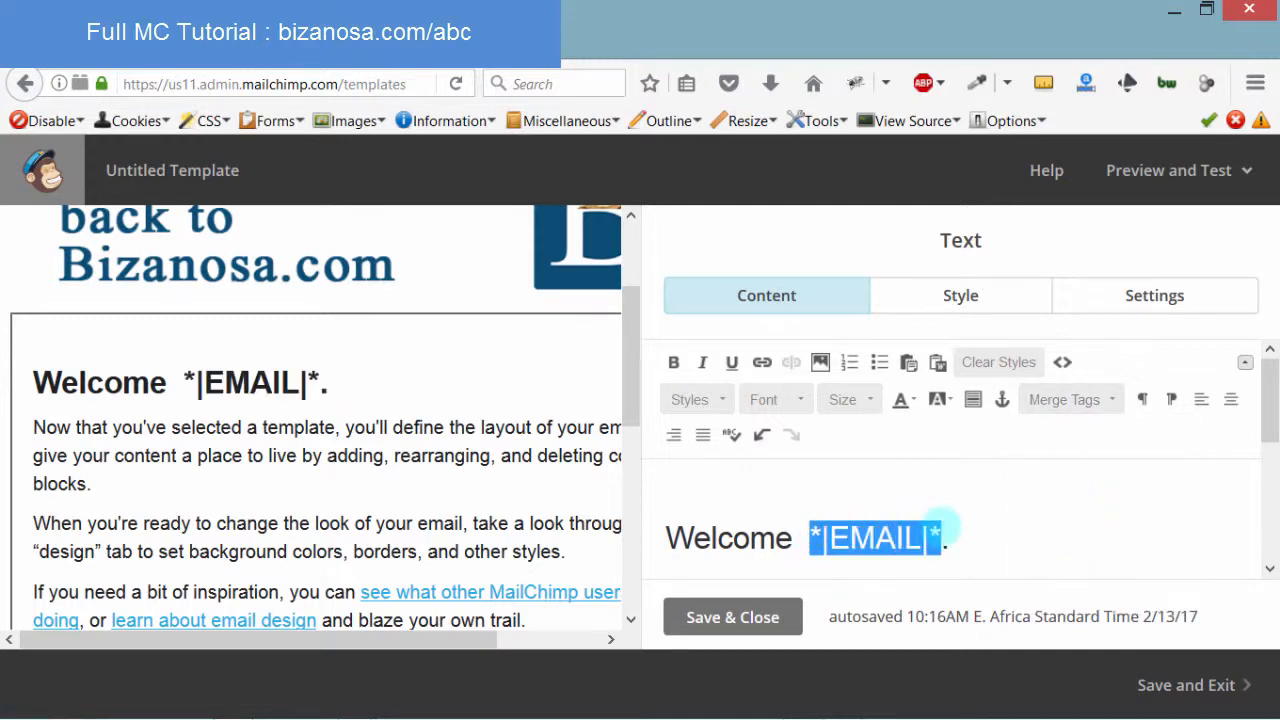
click(989, 543)
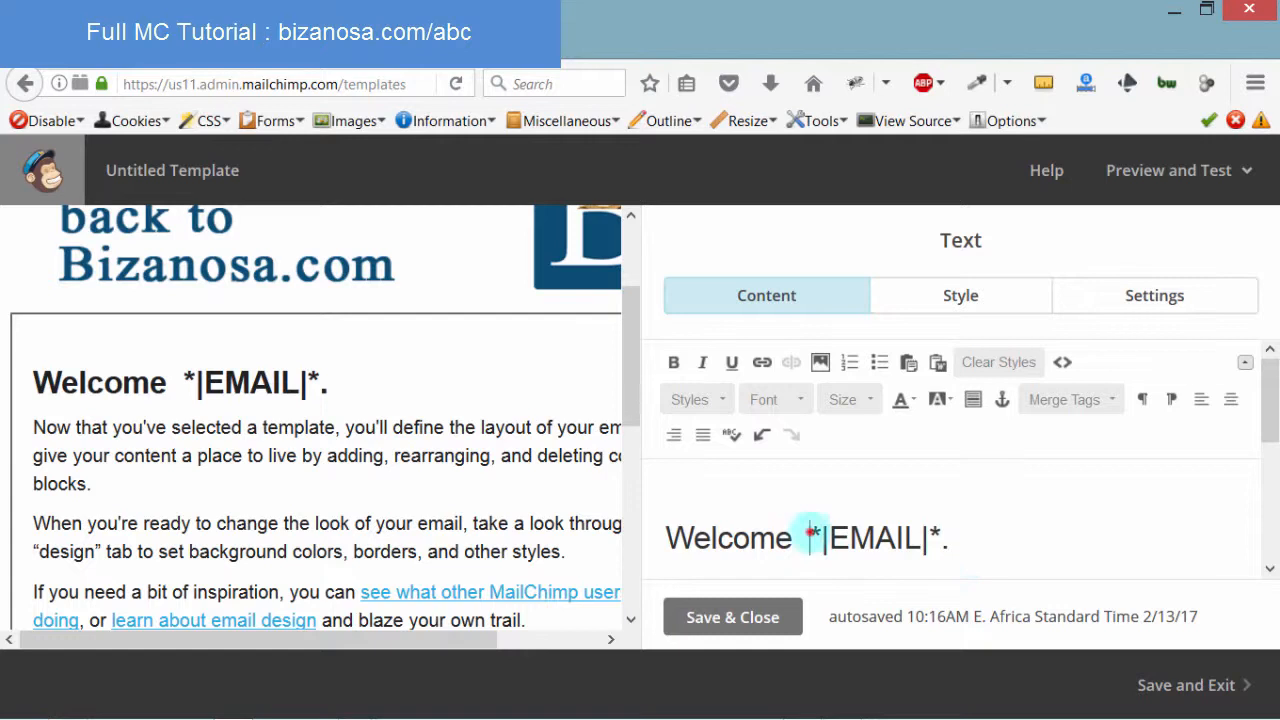
drag(812, 537, 915, 530)
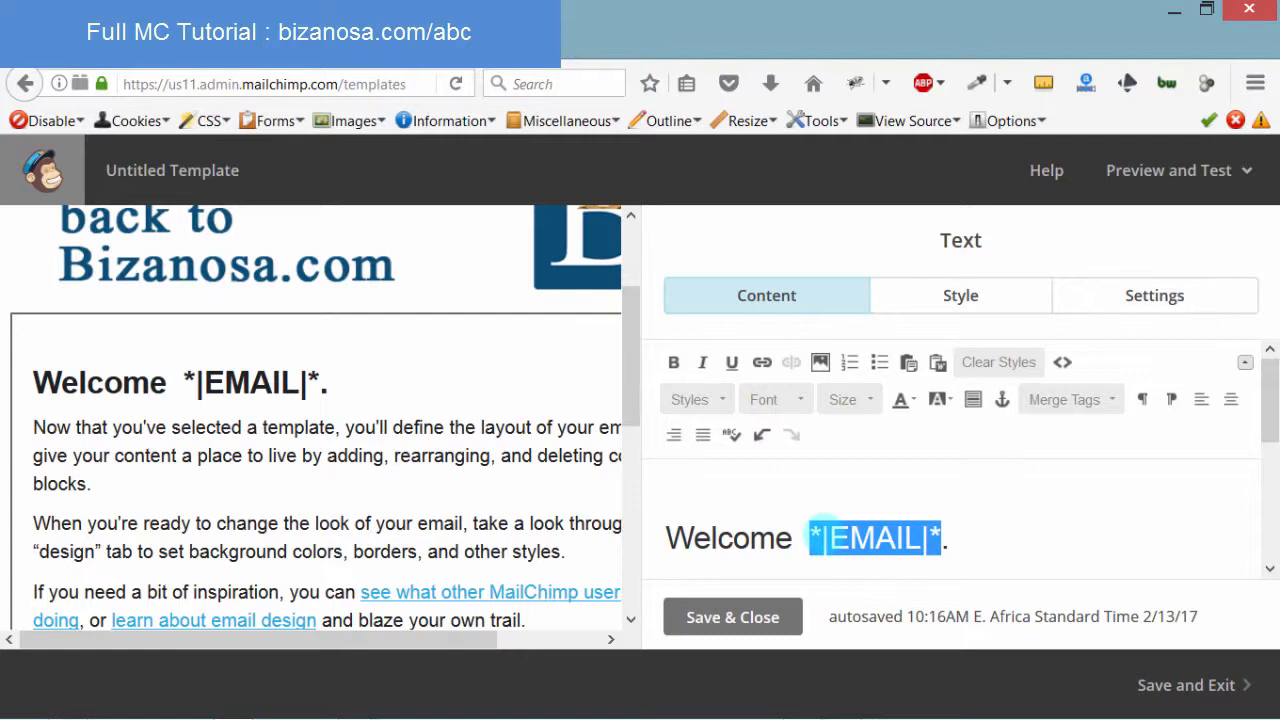
click(810, 537)
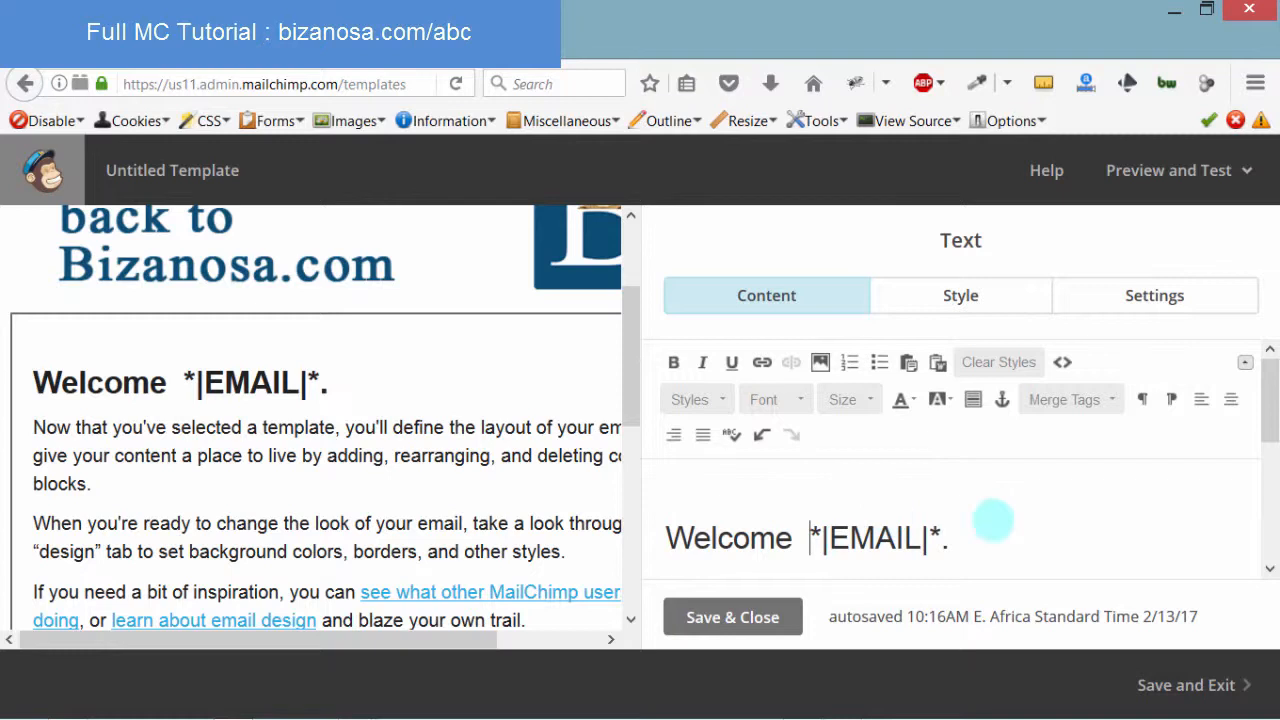
scroll(1266, 395, down, 1)
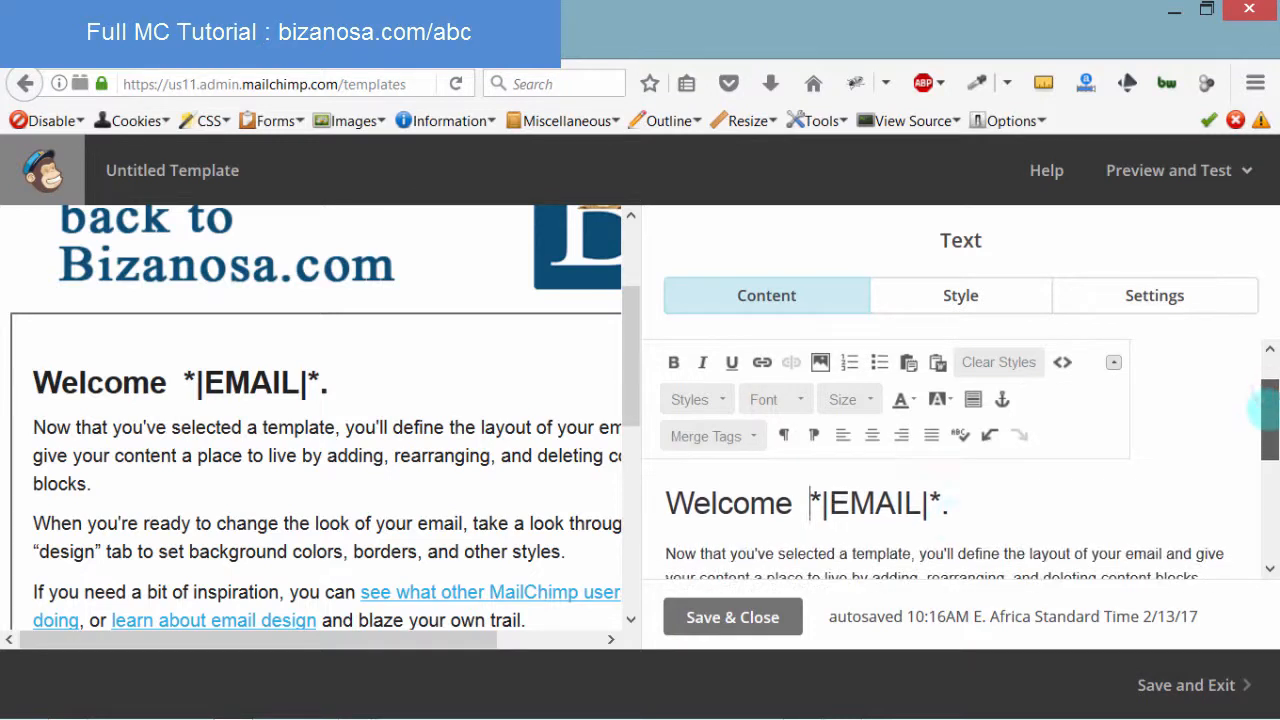
drag(812, 497, 945, 500)
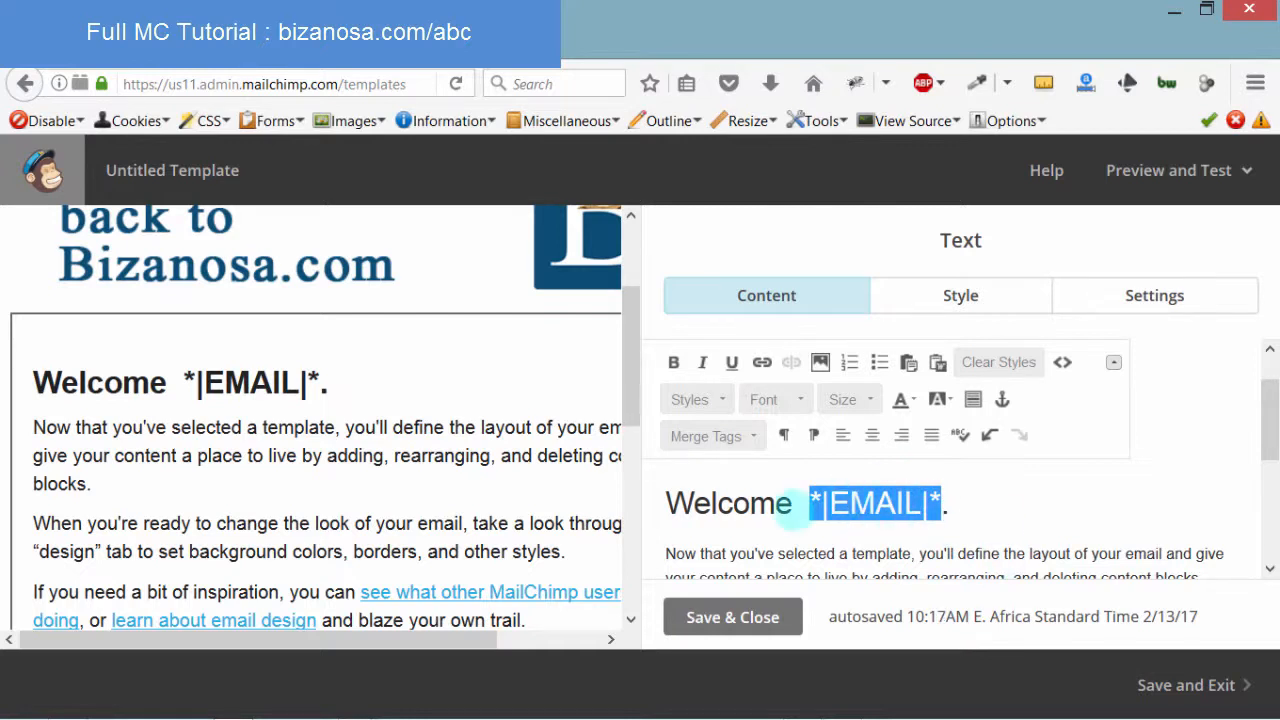
click(934, 500)
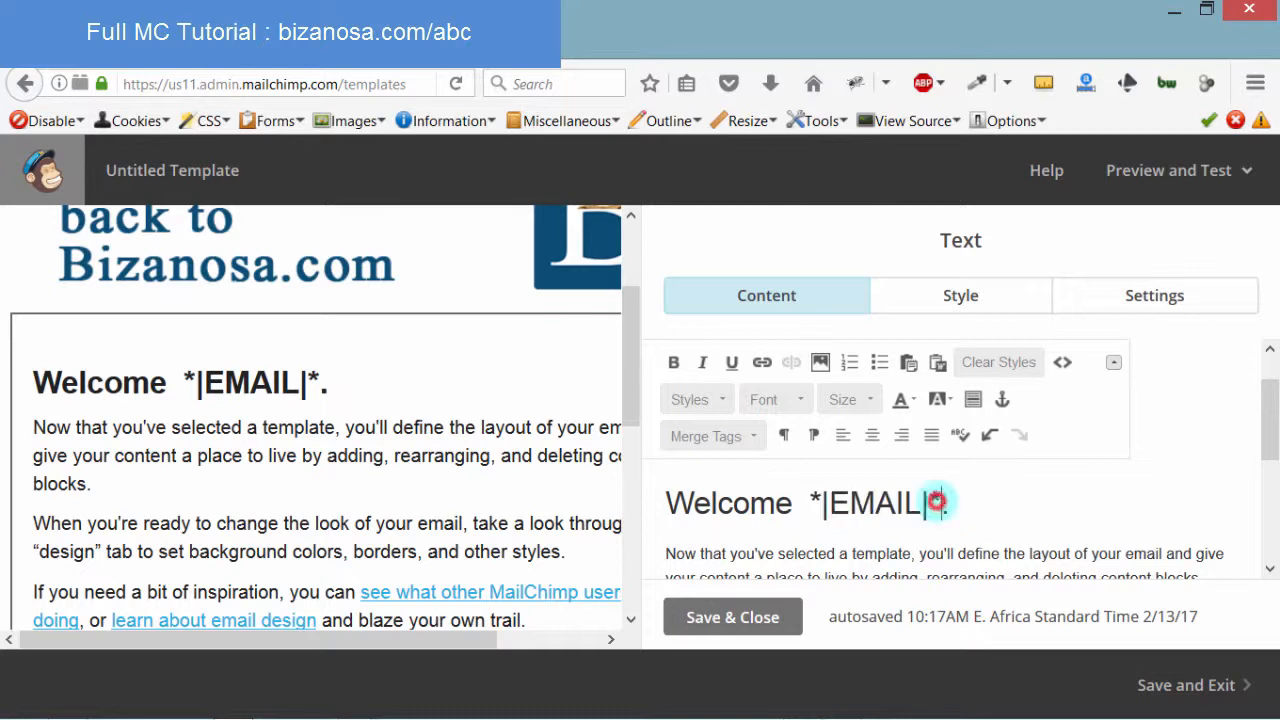
drag(940, 500, 805, 488)
click(1065, 533)
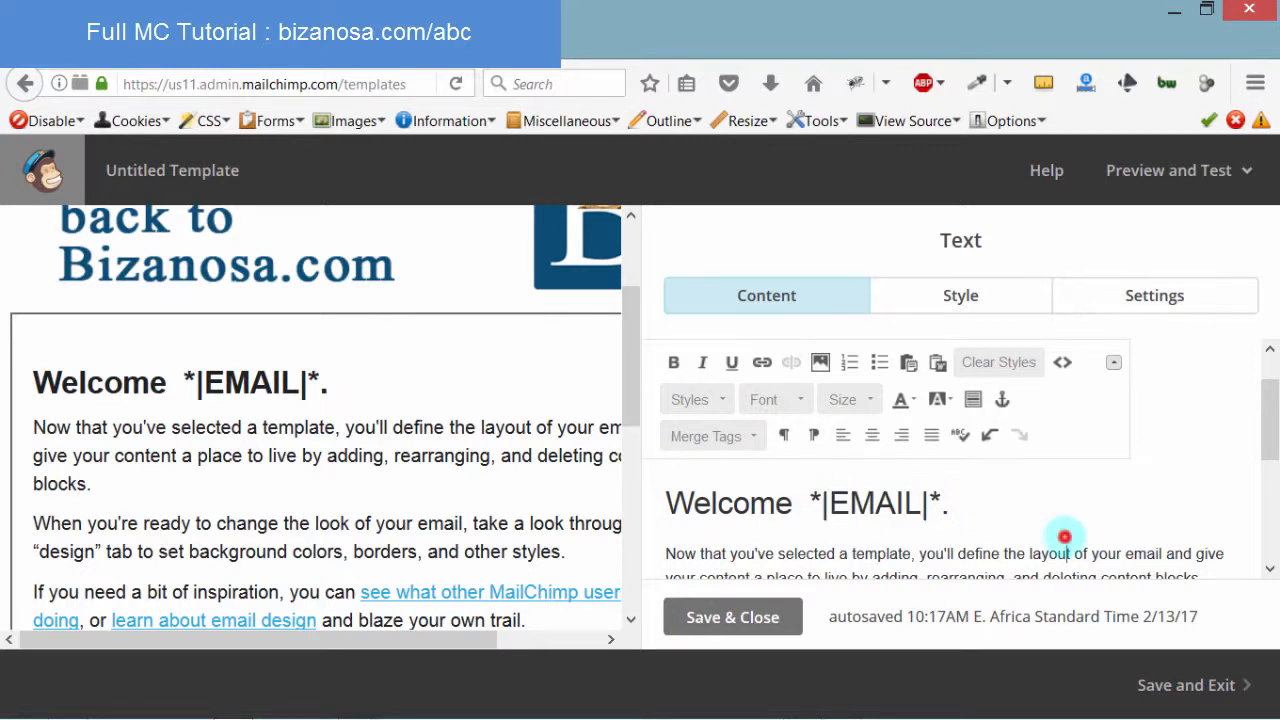
drag(1270, 410, 1268, 514)
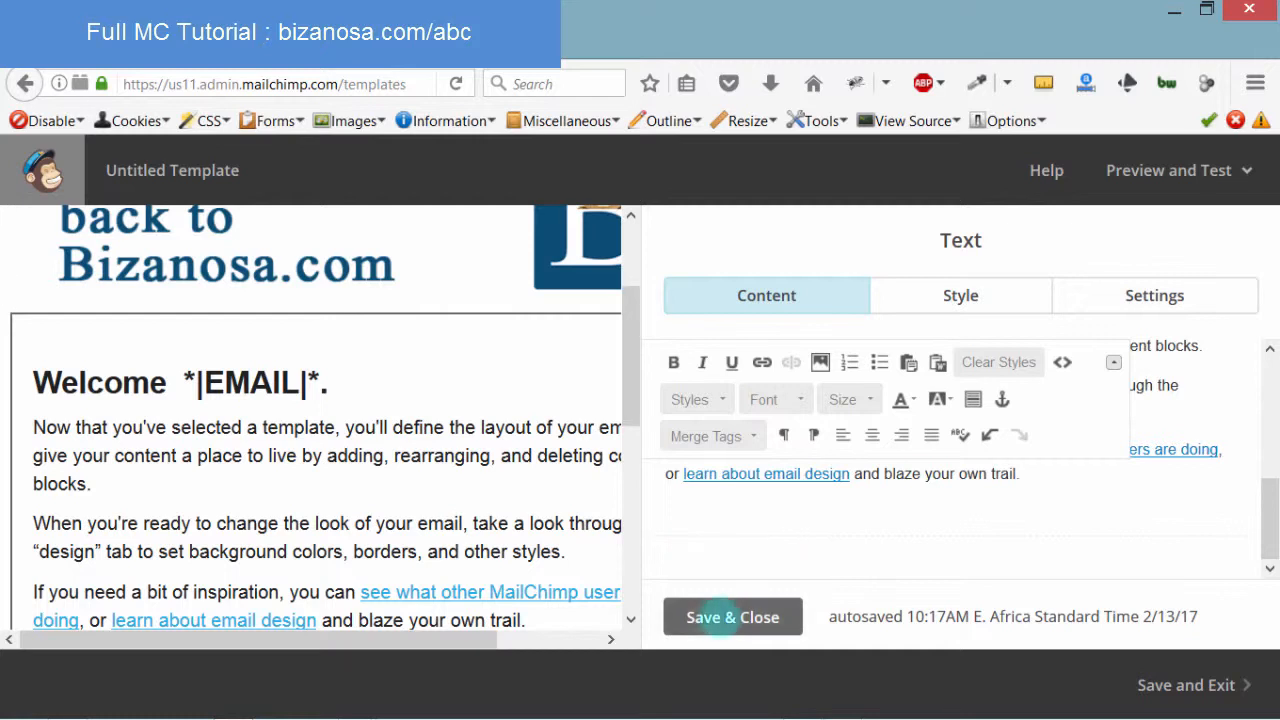
click(718, 617)
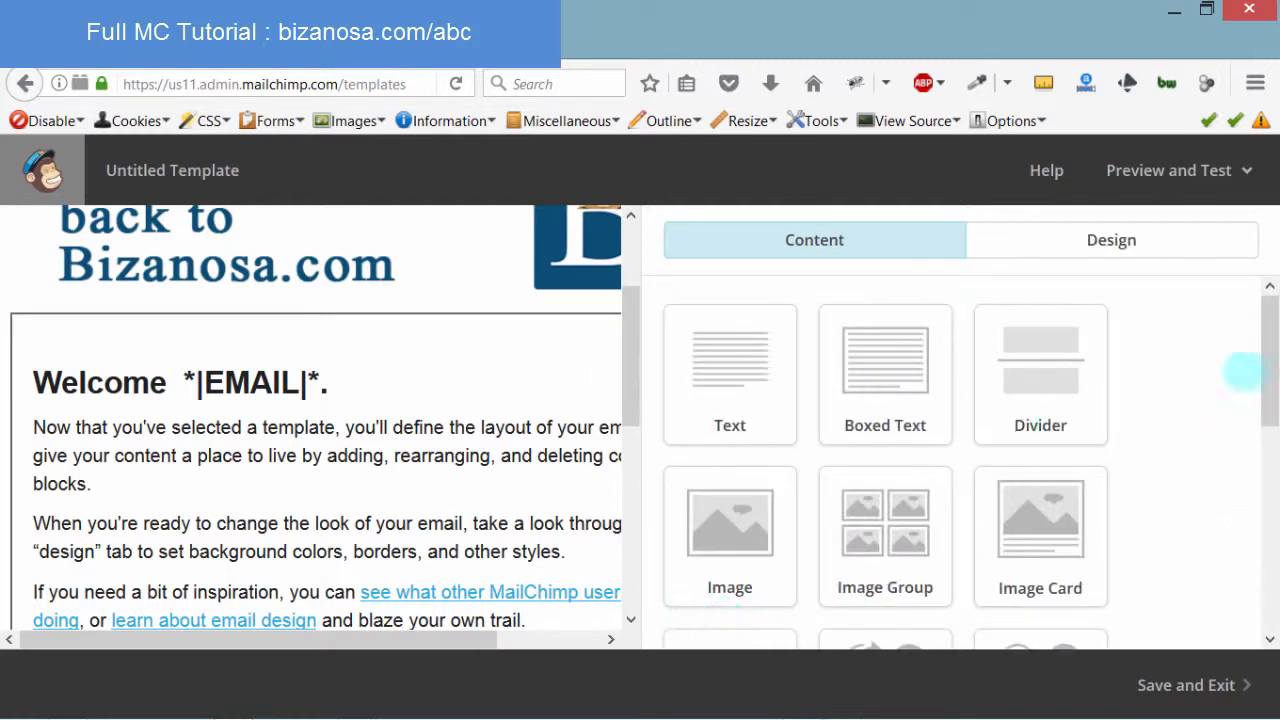
Add a Divider block below the welcome text and save its settings
mouse_move(1263, 340)
mouse_down()
mouse_move(1267, 380)
mouse_move(1266, 318)
mouse_up()
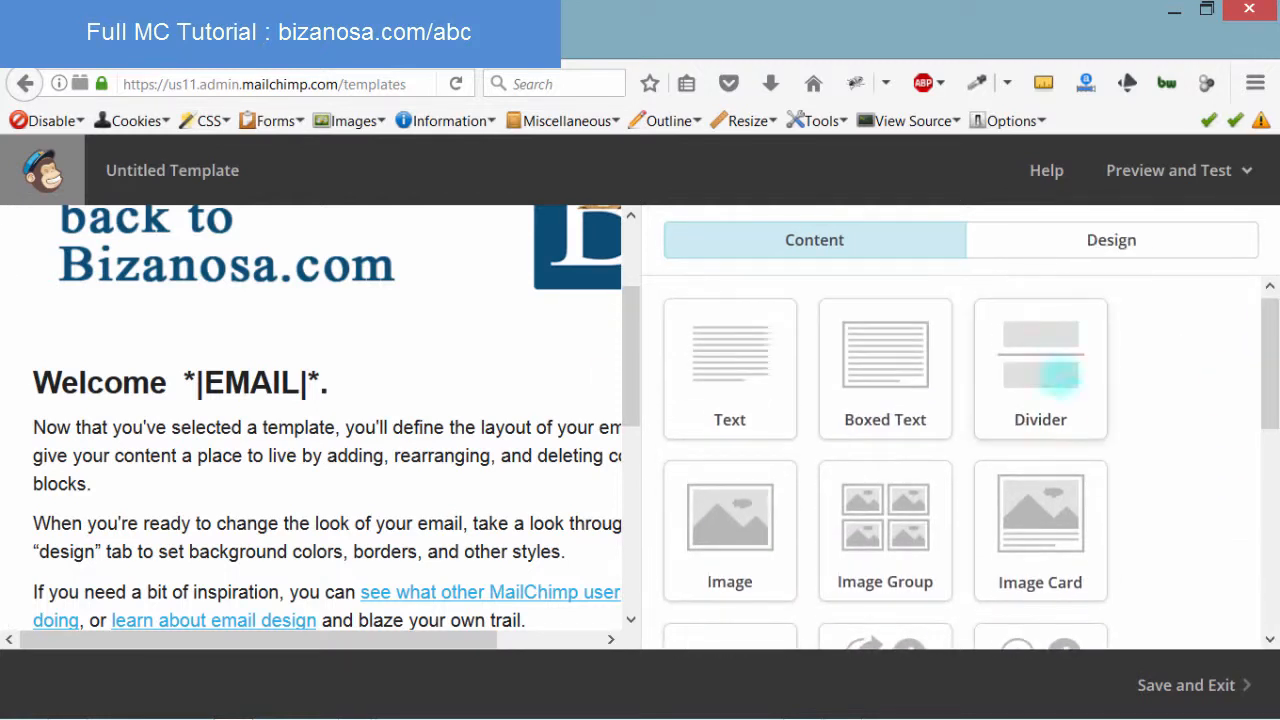
drag(1050, 370, 272, 548)
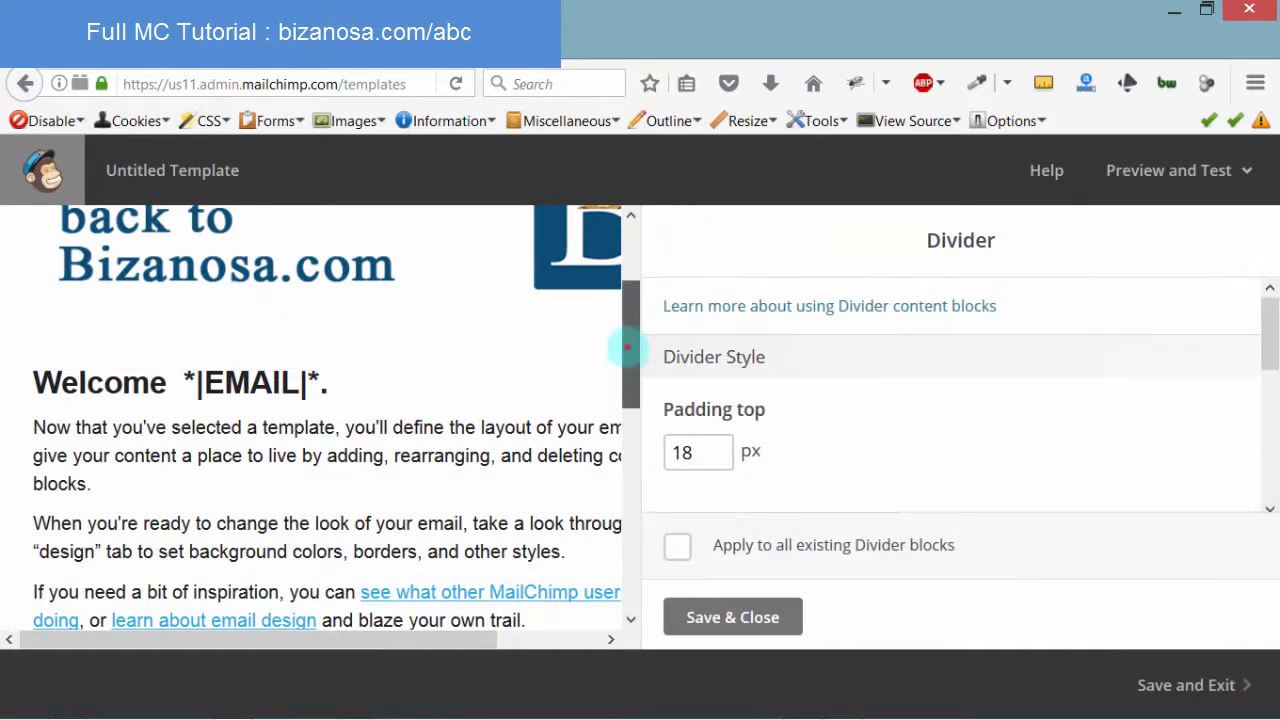
drag(627, 346, 609, 451)
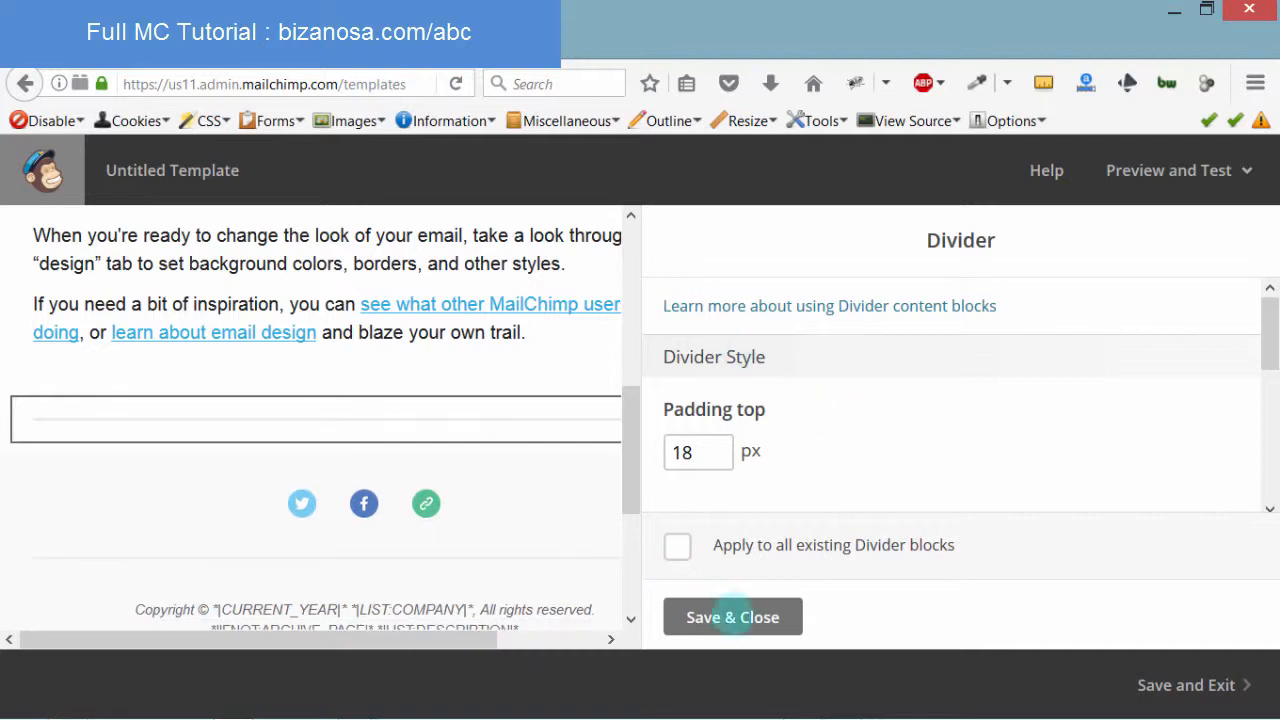
click(733, 617)
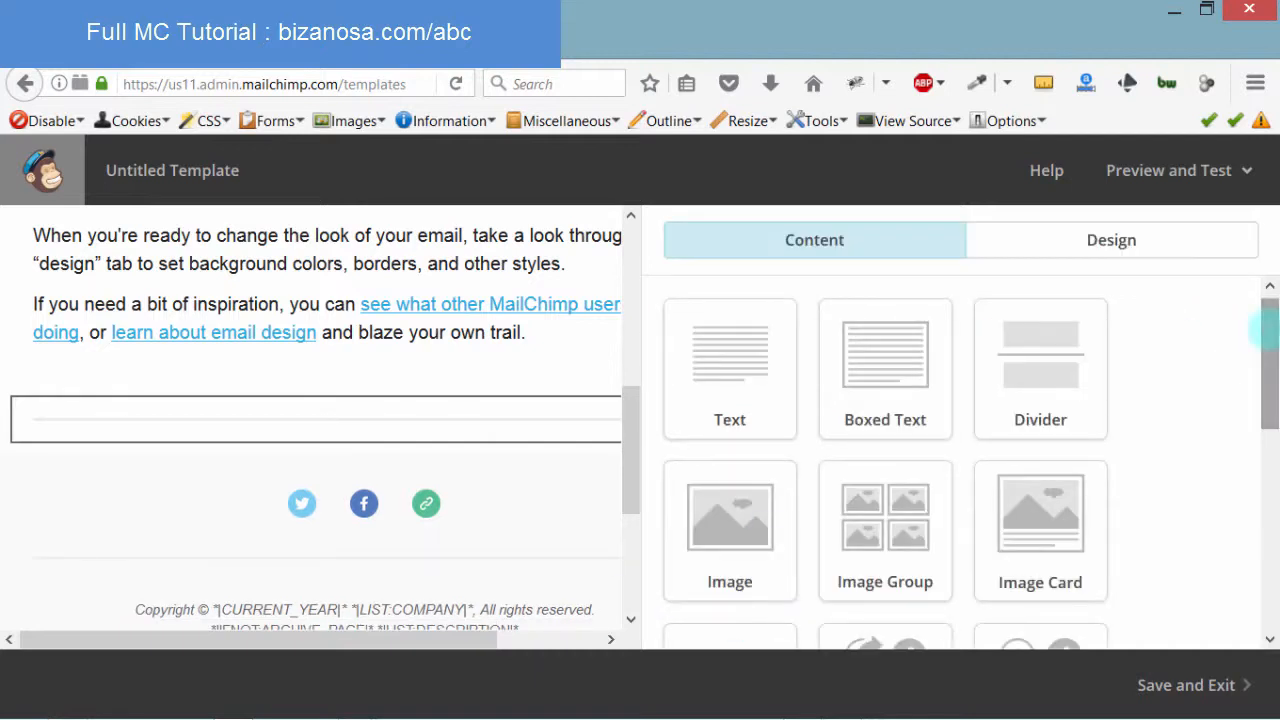
Preview where an Image Group block could go and inspect the template title
drag(1262, 322, 1266, 396)
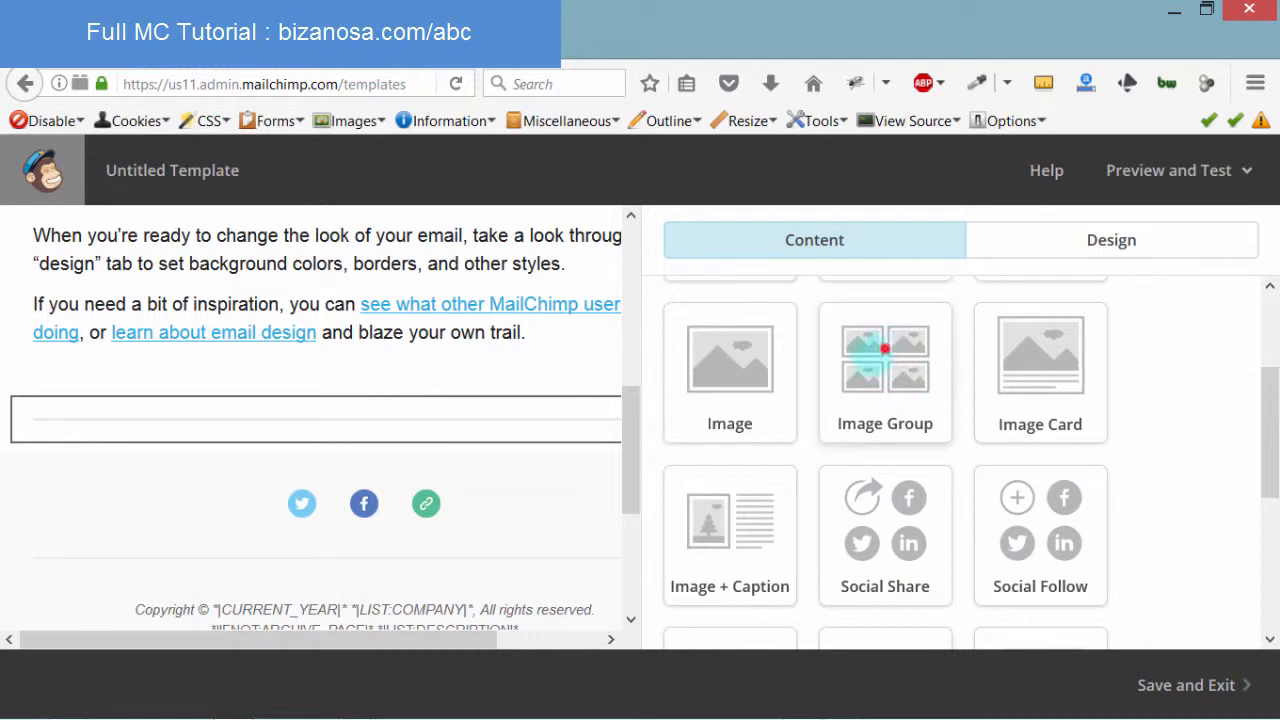
mouse_move(885, 349)
mouse_down()
mouse_move(331, 514)
mouse_move(851, 484)
mouse_move(866, 366)
mouse_up()
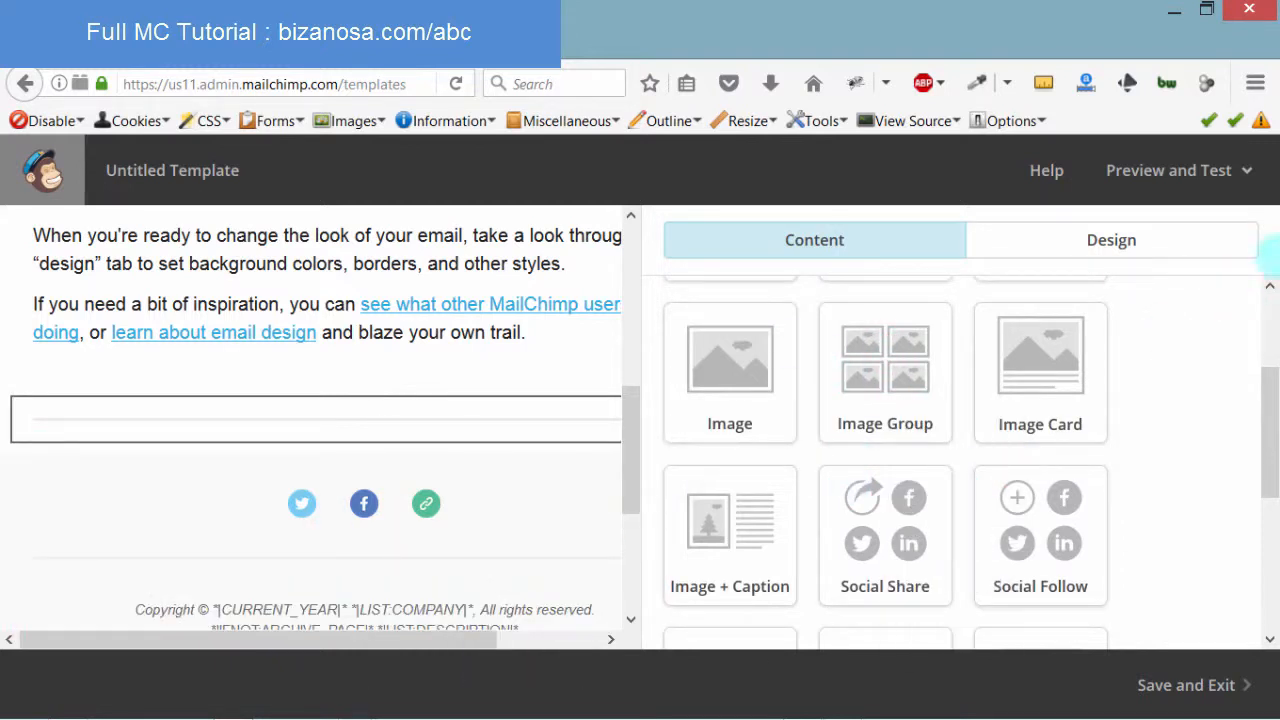
drag(1266, 420, 1266, 545)
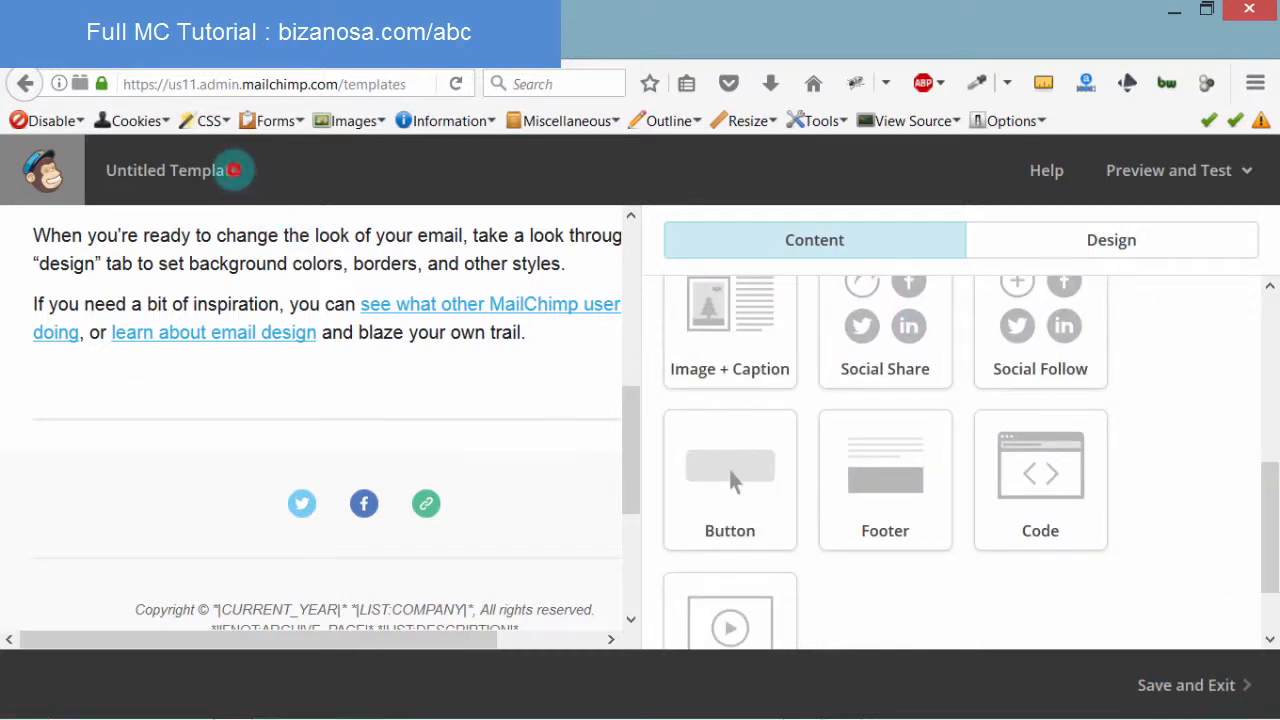
double_click(232, 170)
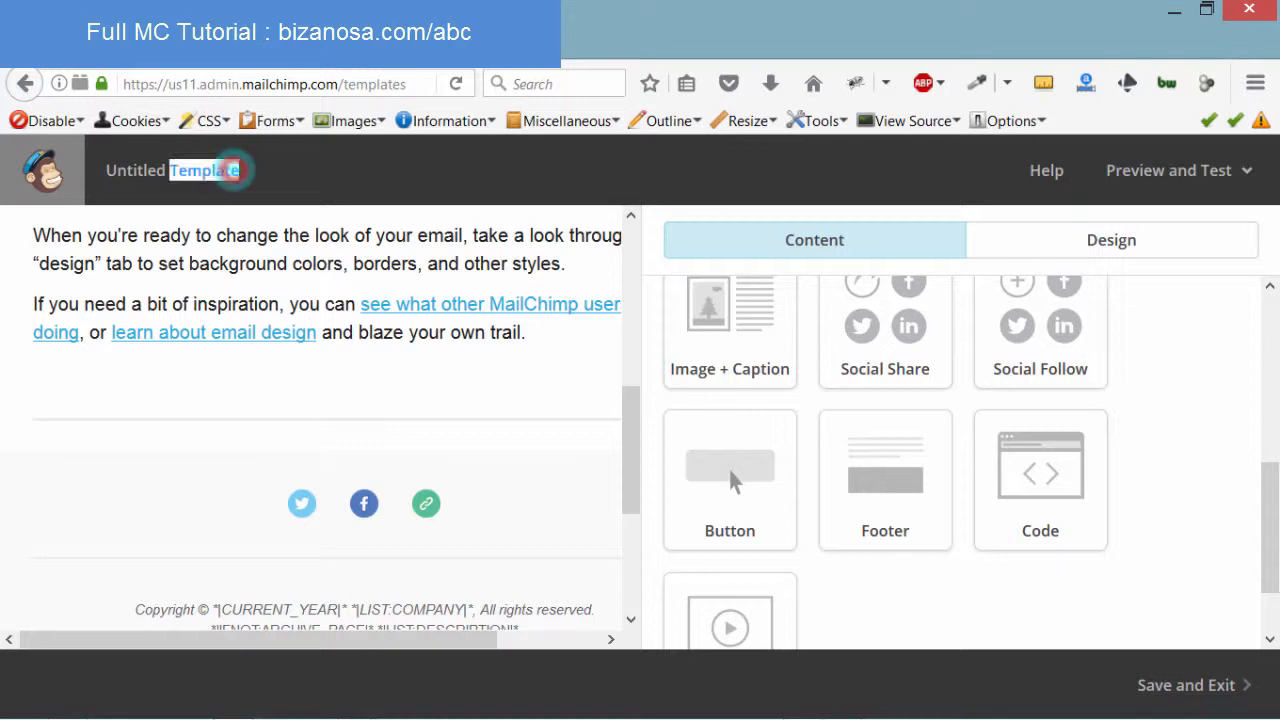
click(234, 170)
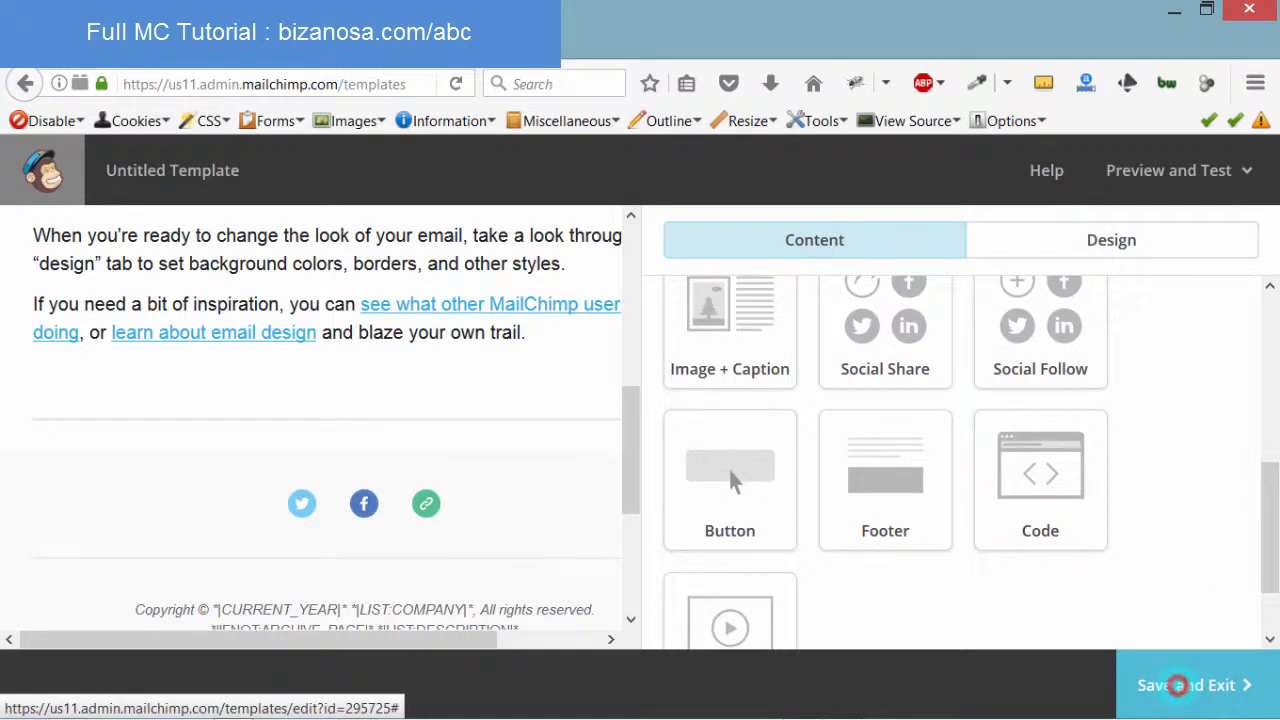
Save the edited template as 'NewList Template' and leave the editor for the Templates list
click(1176, 685)
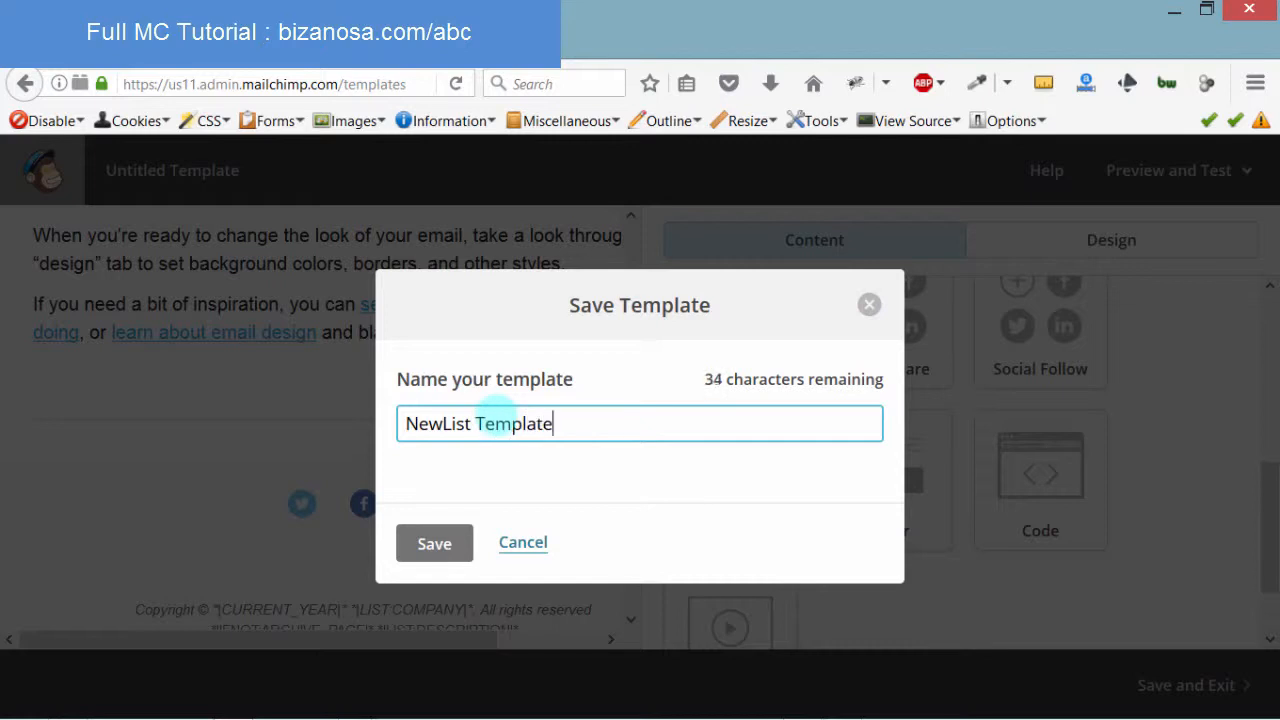
click(430, 543)
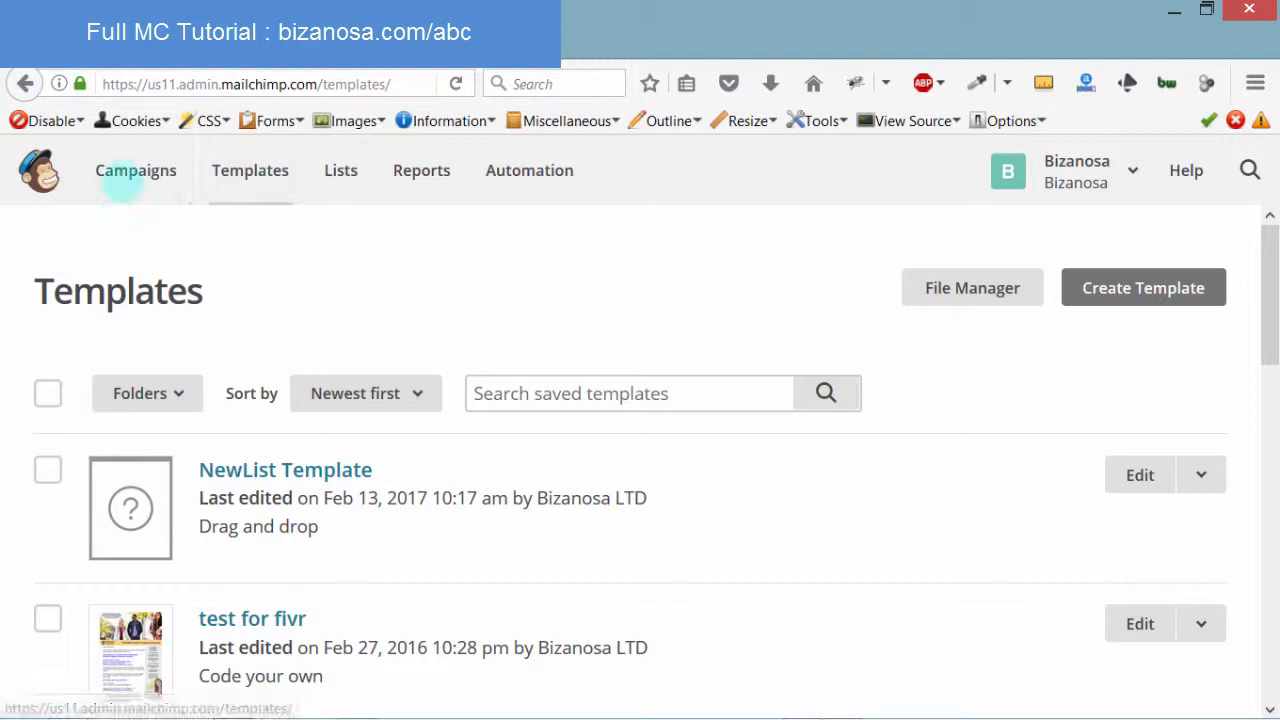
Browse the Campaigns list and view the actions menu for 'Javascript soon (copy 01)'
click(130, 172)
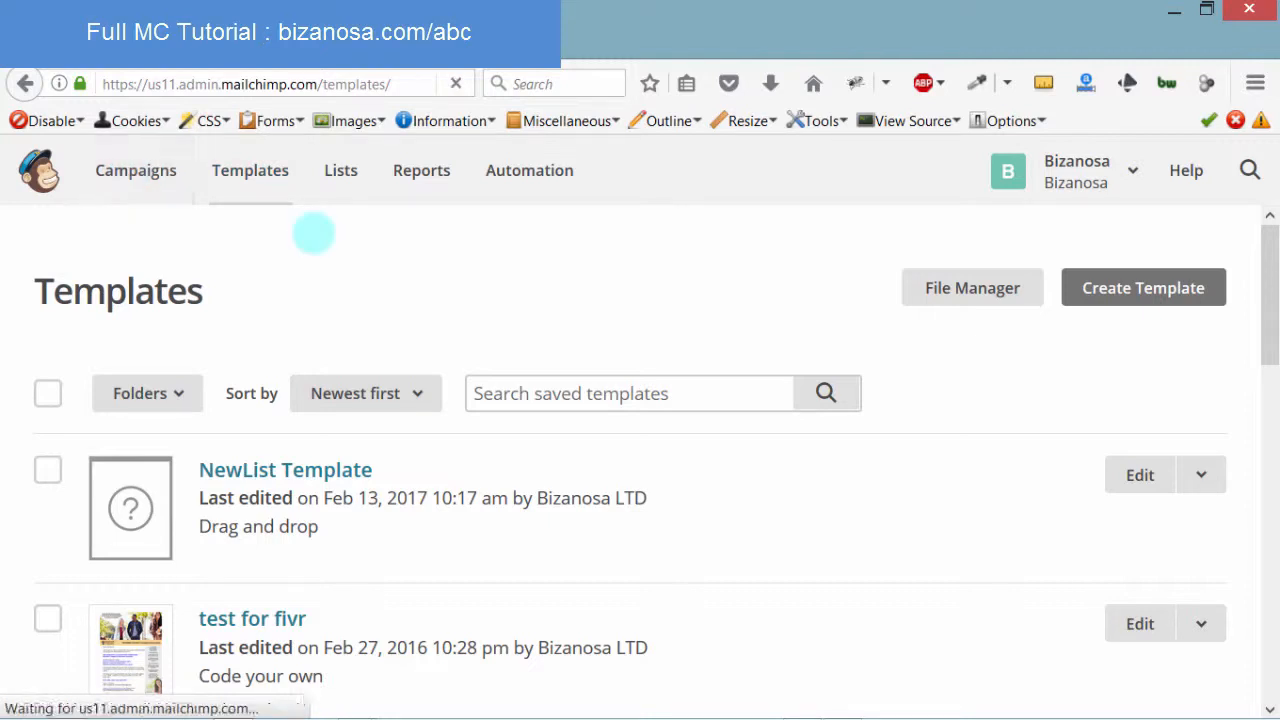
drag(188, 462, 451, 466)
click(428, 500)
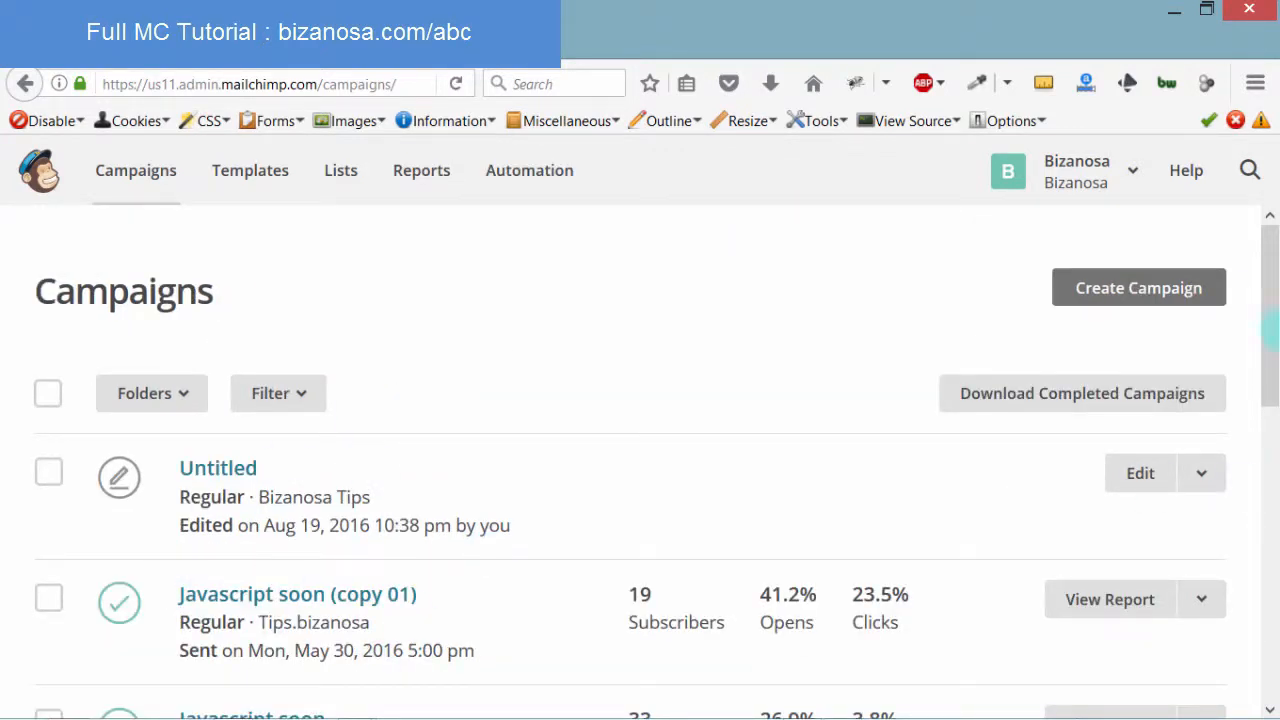
drag(1268, 288, 1268, 400)
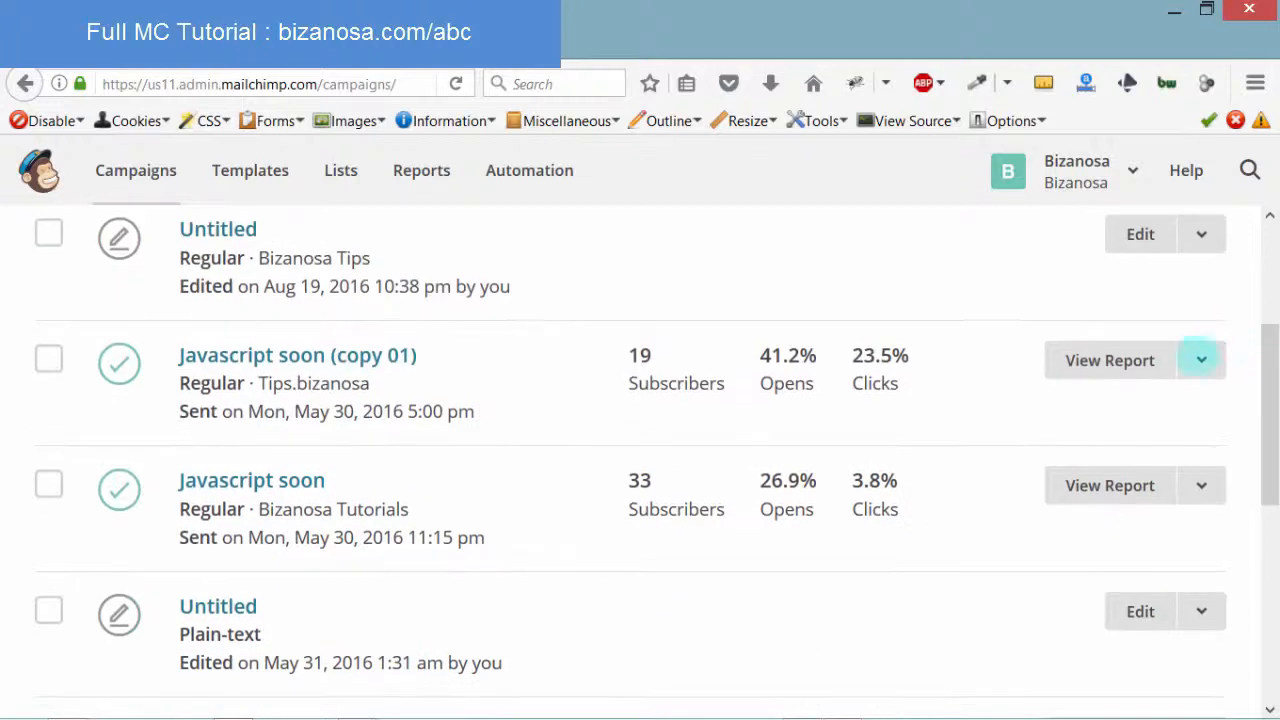
click(1201, 506)
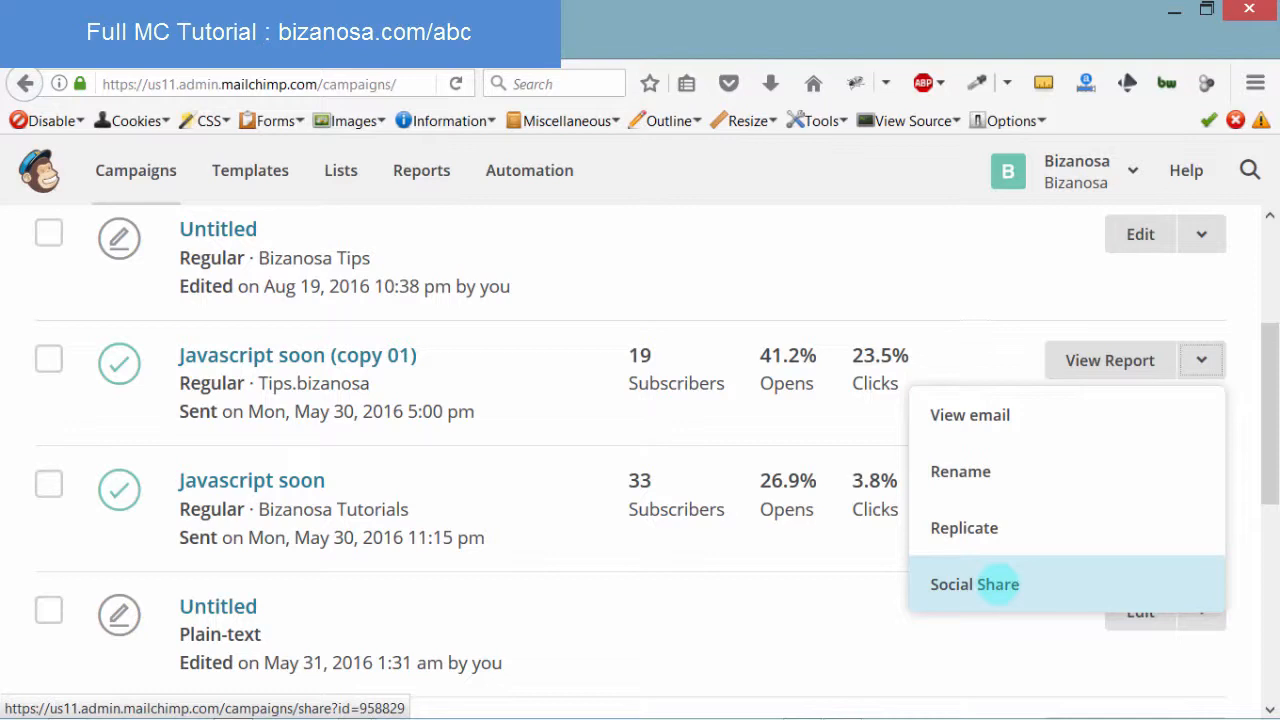
click(986, 277)
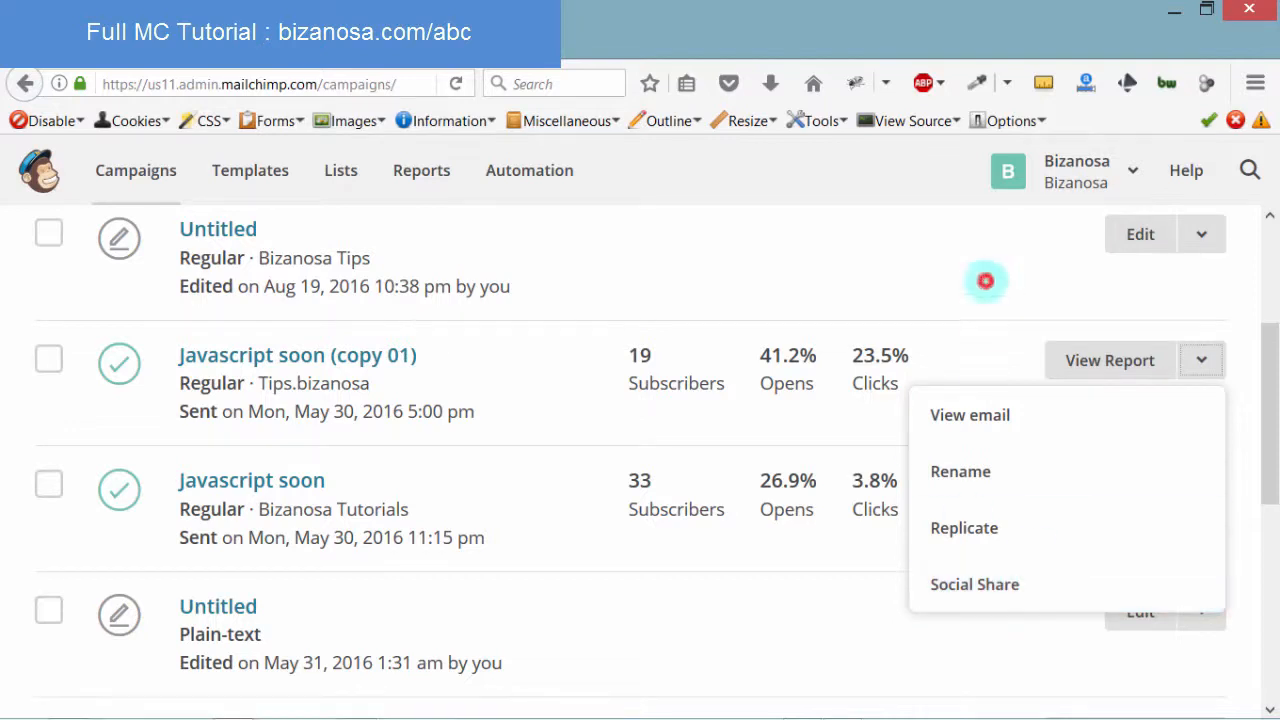
drag(1270, 378, 1268, 282)
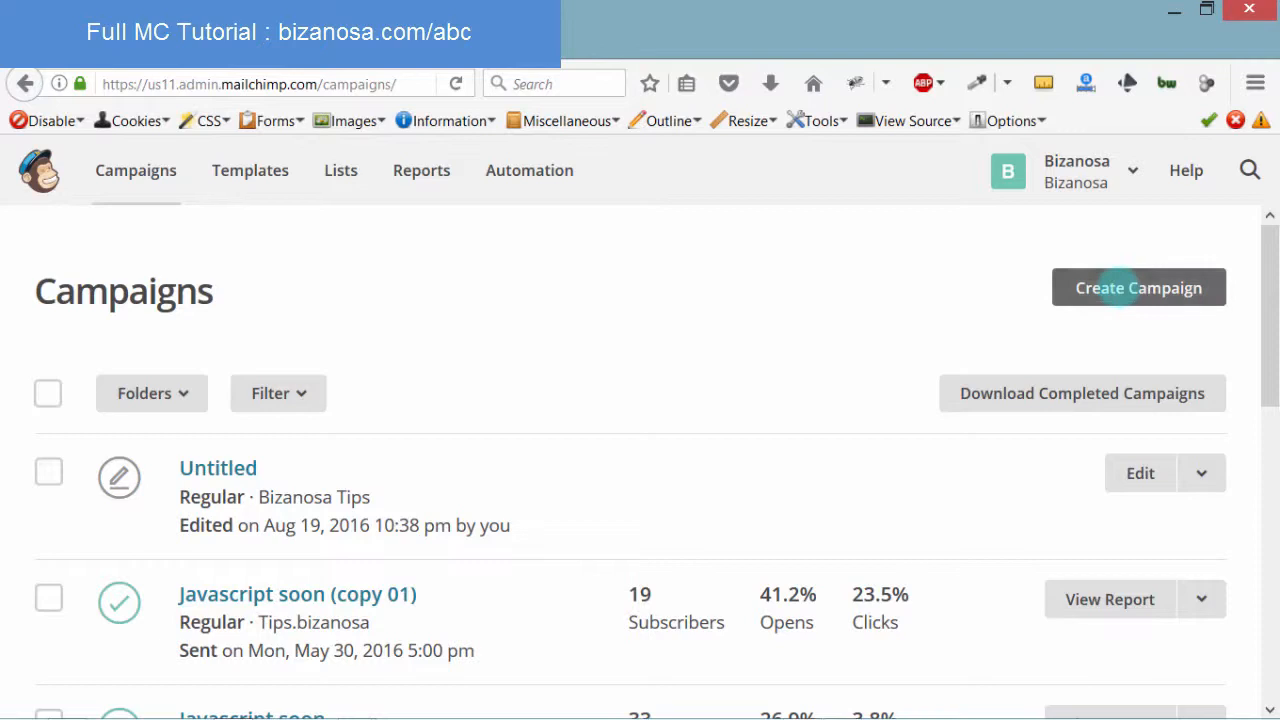
Create a new campaign named 'NewList' with the Regular campaign type
click(1118, 288)
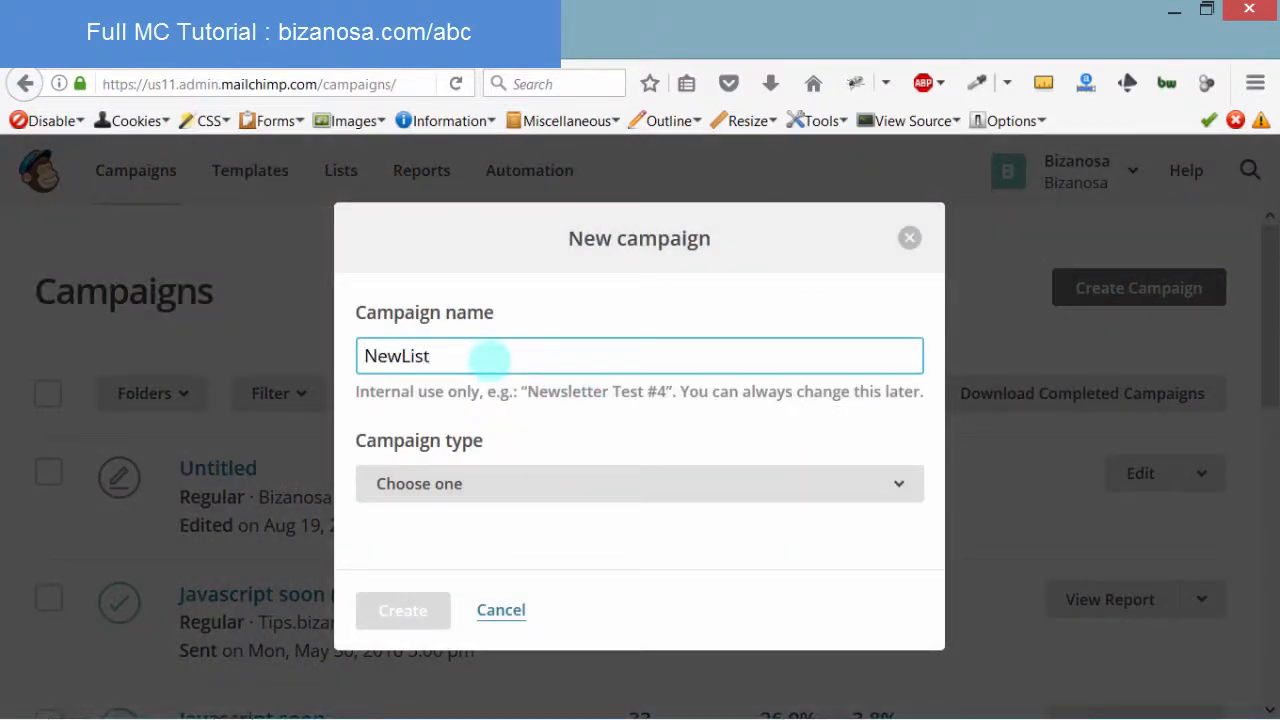
click(457, 482)
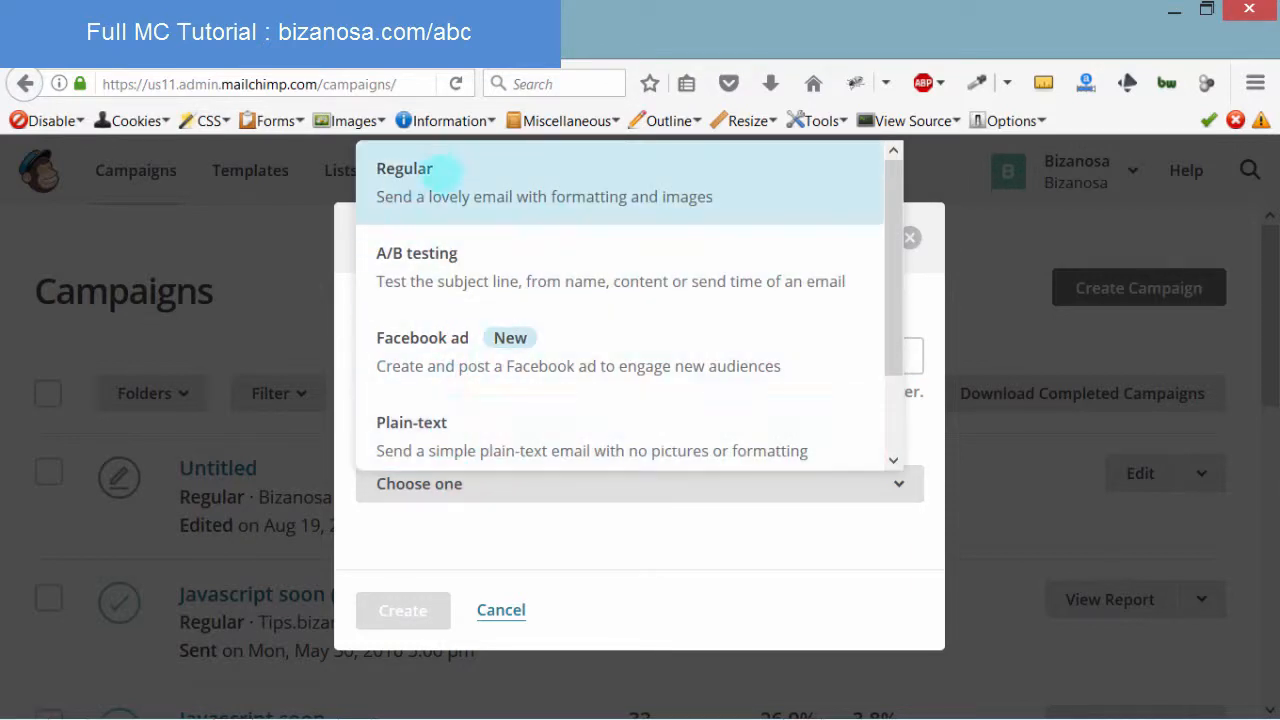
click(433, 184)
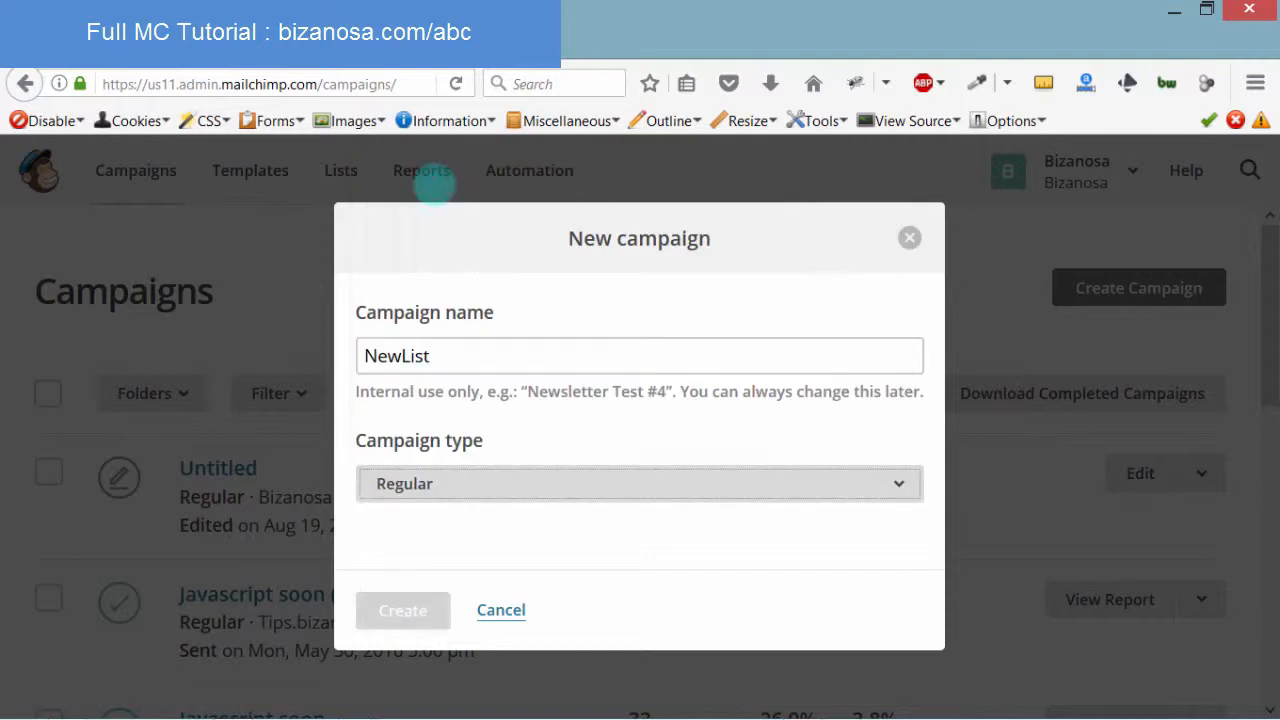
click(400, 610)
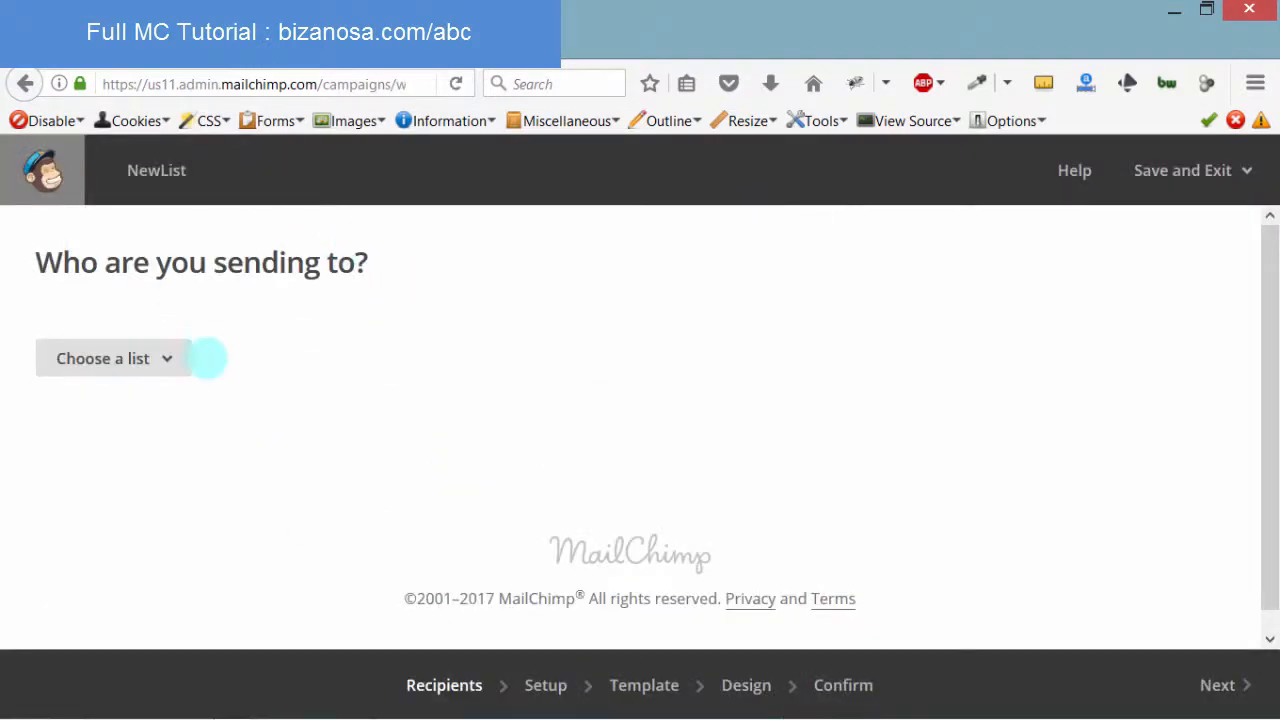
Address the campaign to the entire p.Bizanosa list (2 recipients) and continue to Campaign info
click(165, 357)
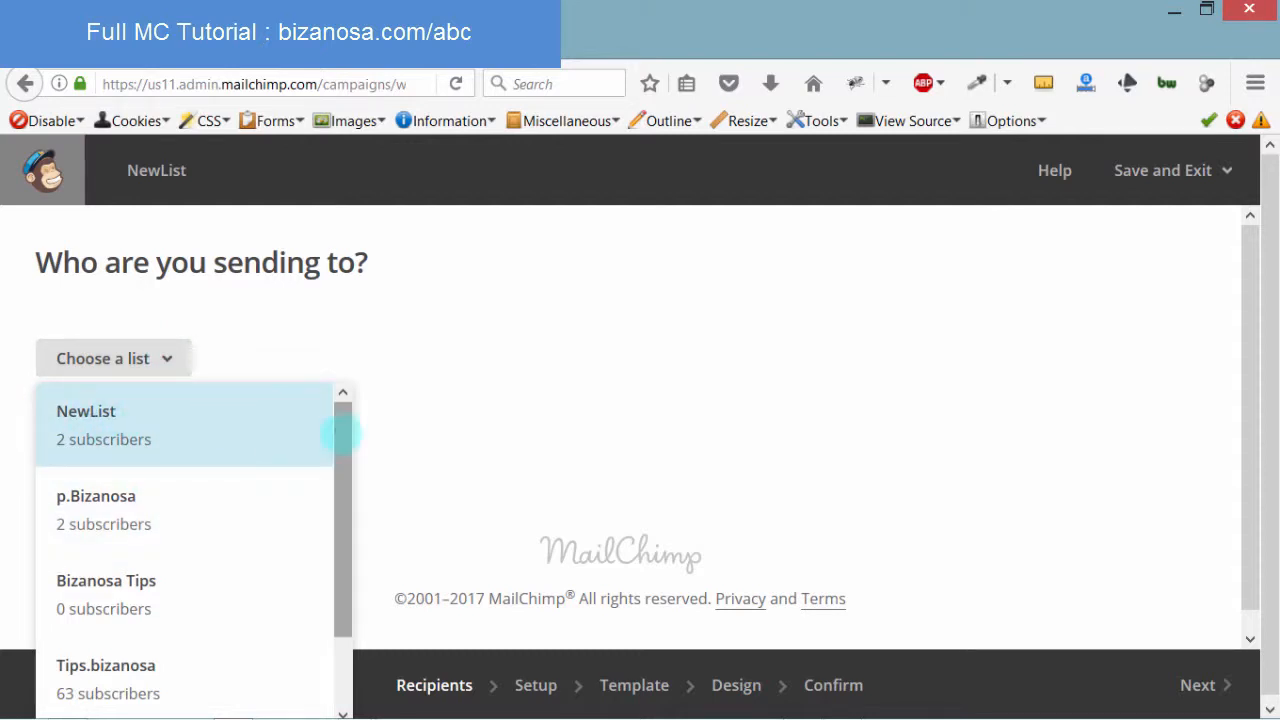
drag(340, 431, 343, 401)
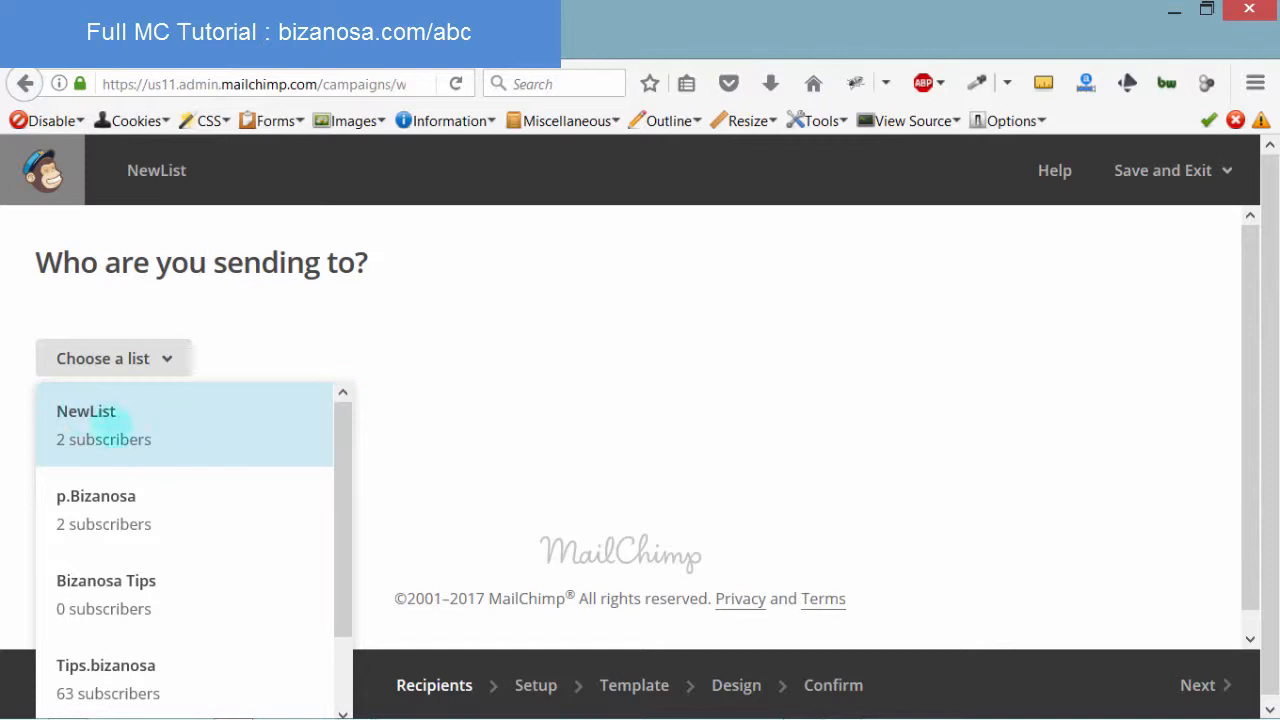
drag(337, 463, 328, 636)
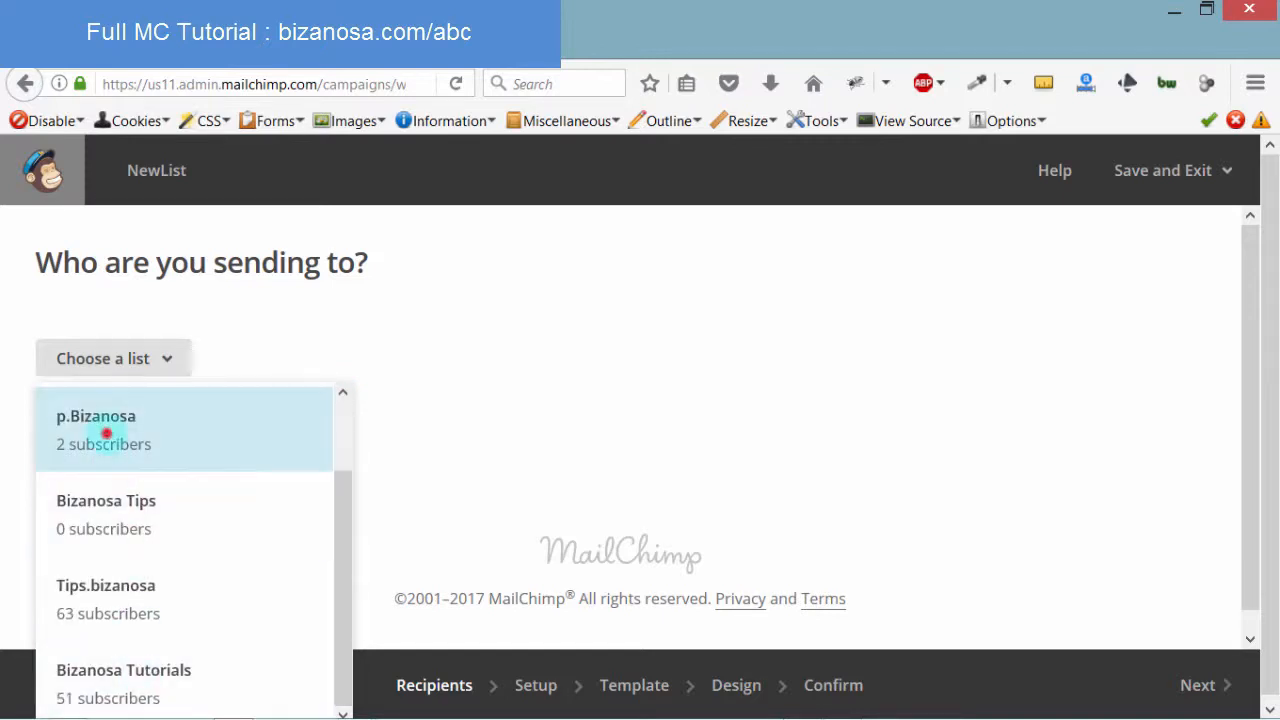
click(106, 430)
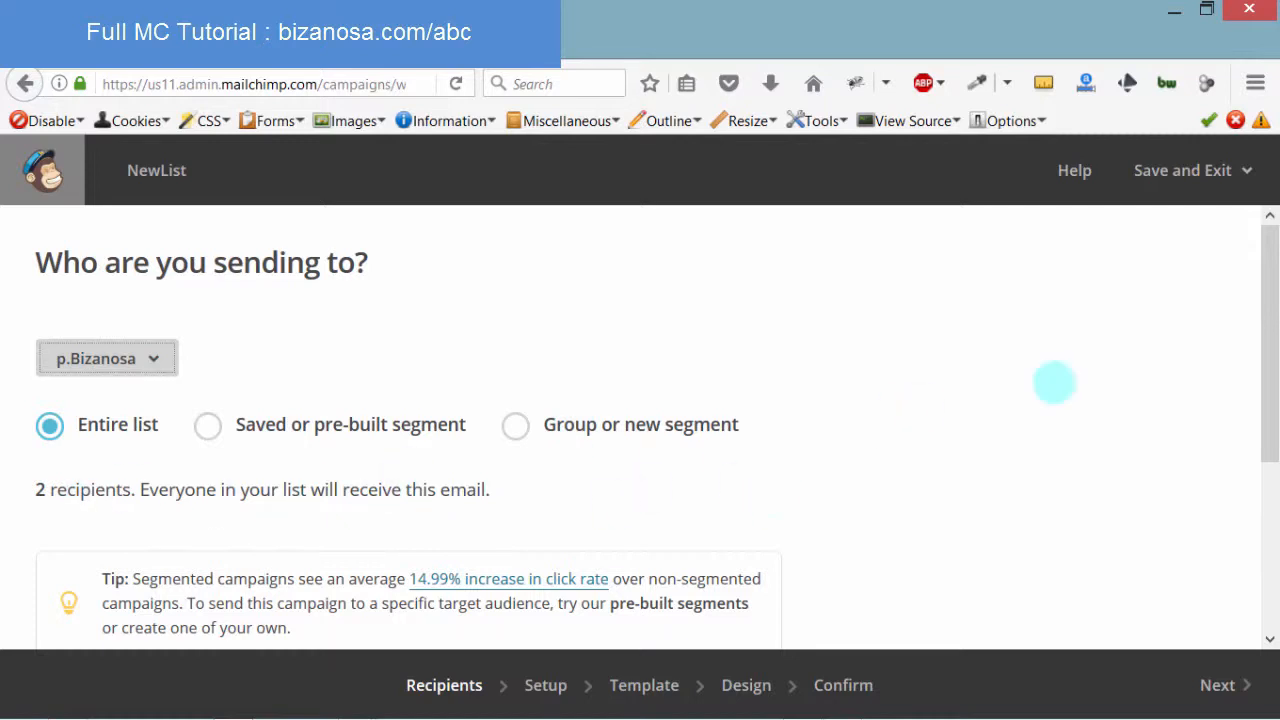
drag(1265, 296, 1248, 500)
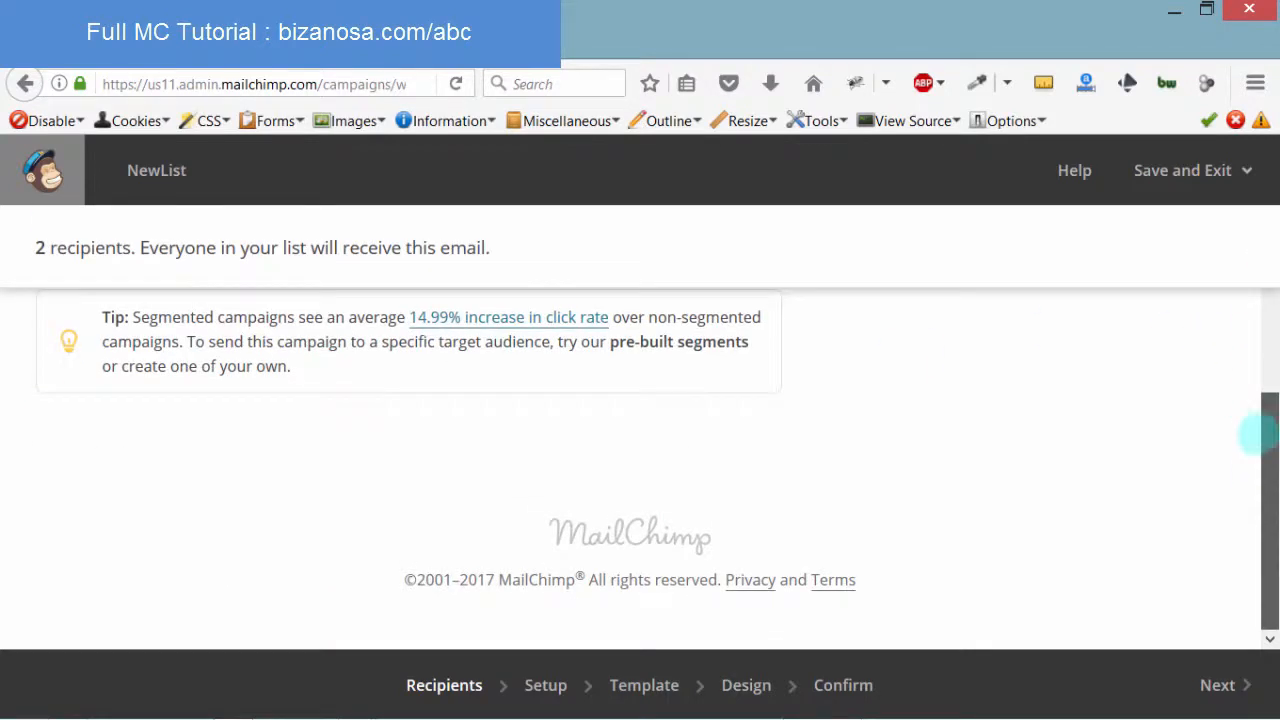
drag(1260, 434, 1255, 236)
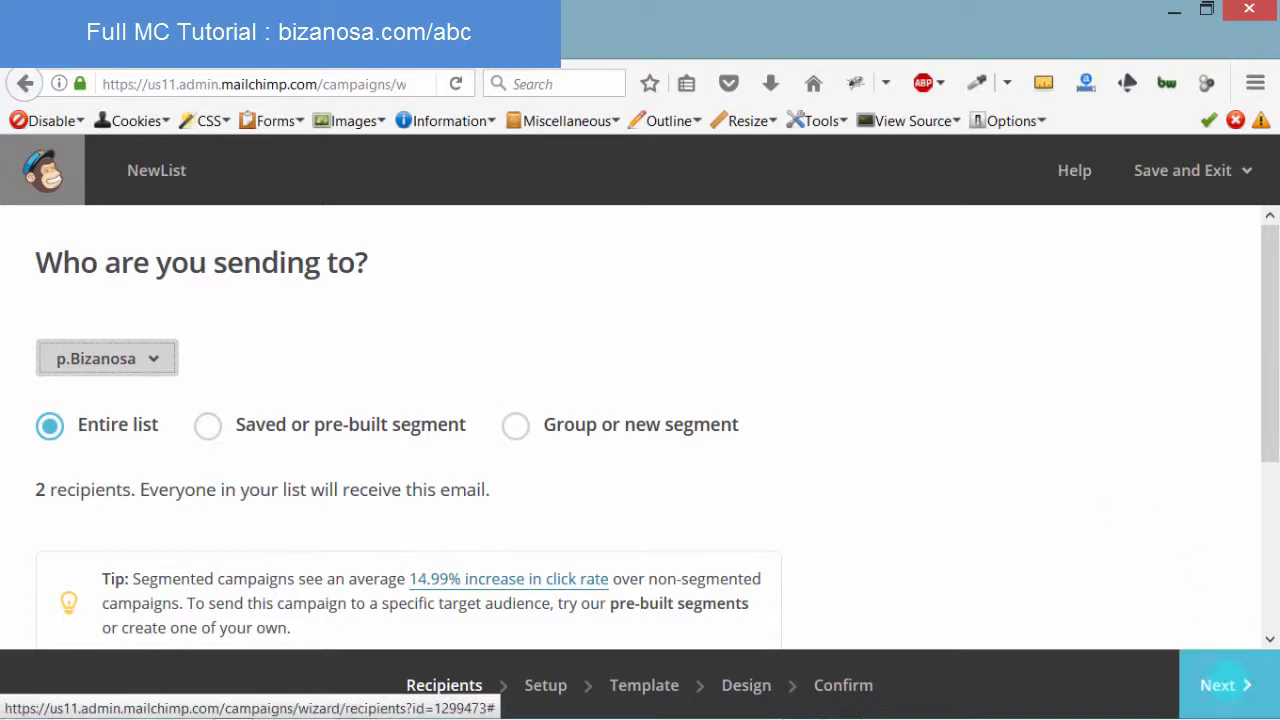
click(1226, 685)
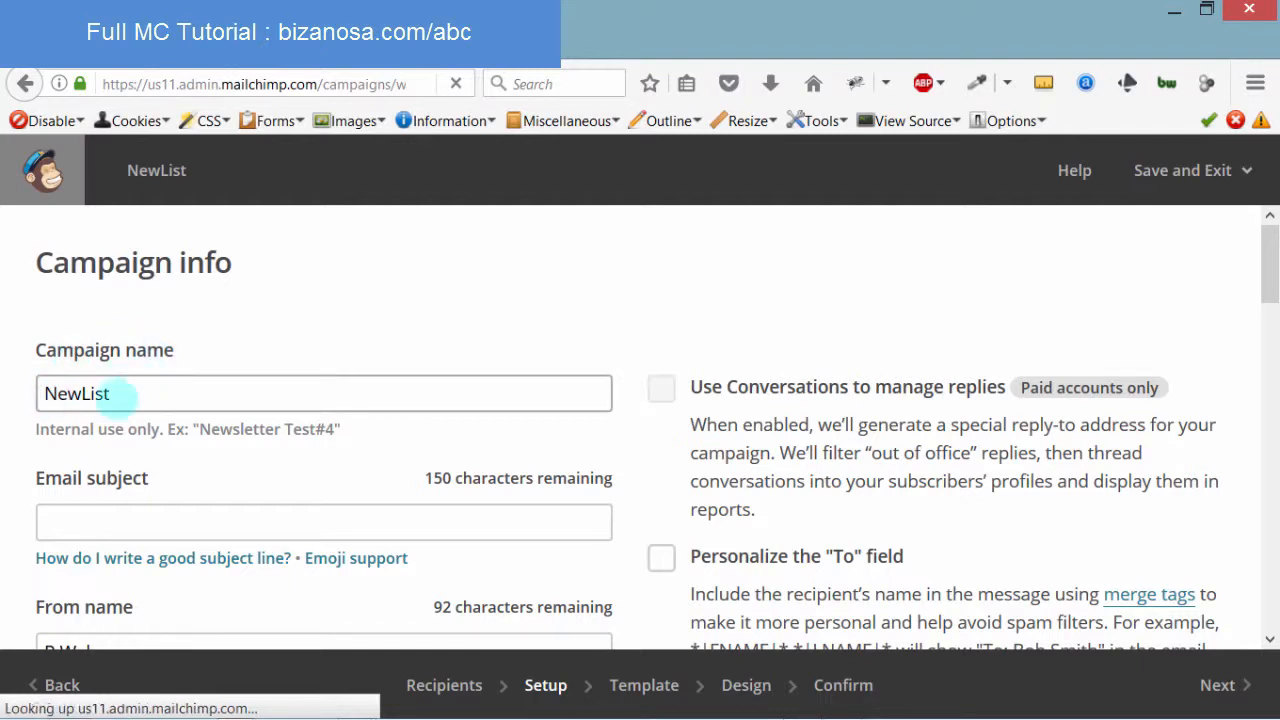
Enter the email subject 'Hey welcome' followed by two fire emojis
click(133, 522)
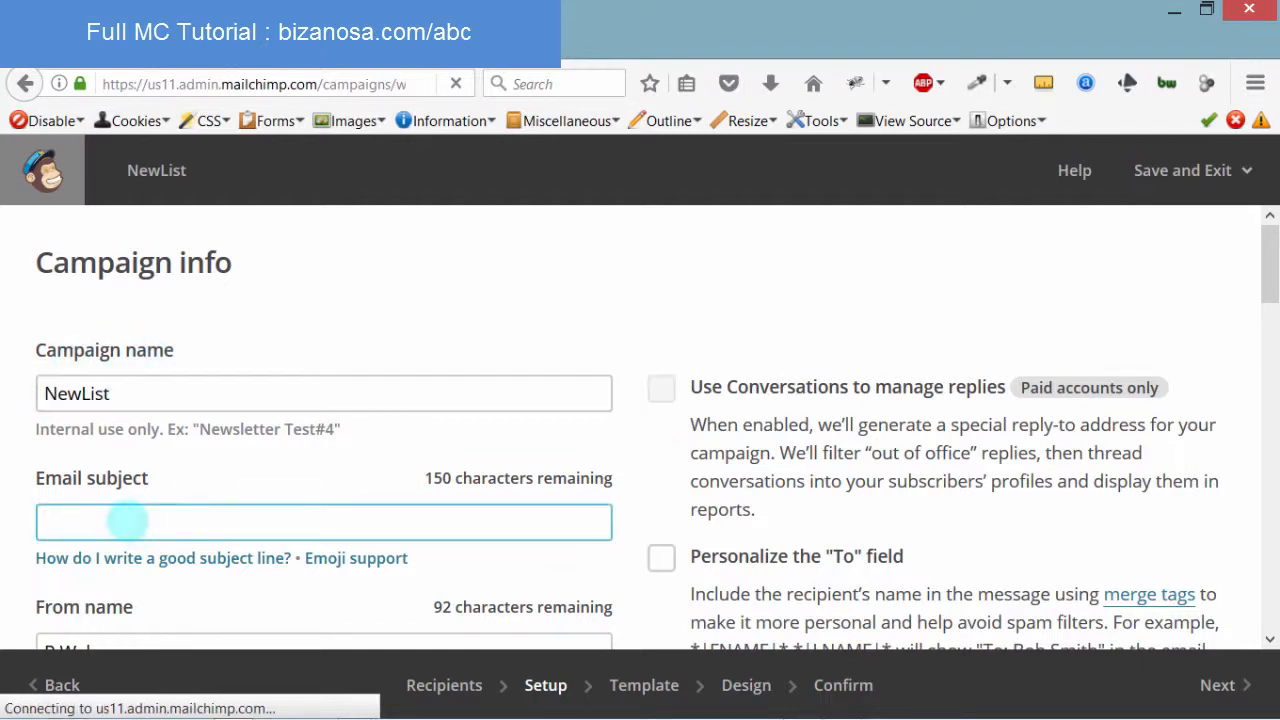
text(Hey welcome)
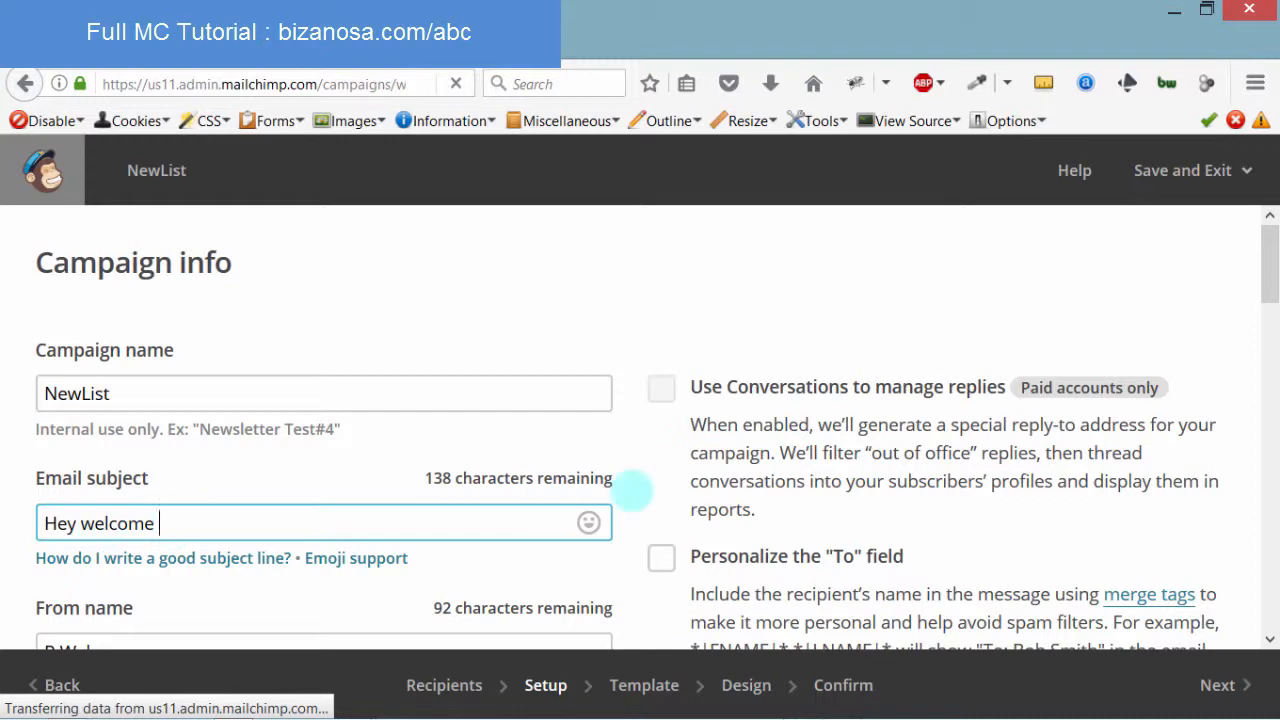
click(588, 523)
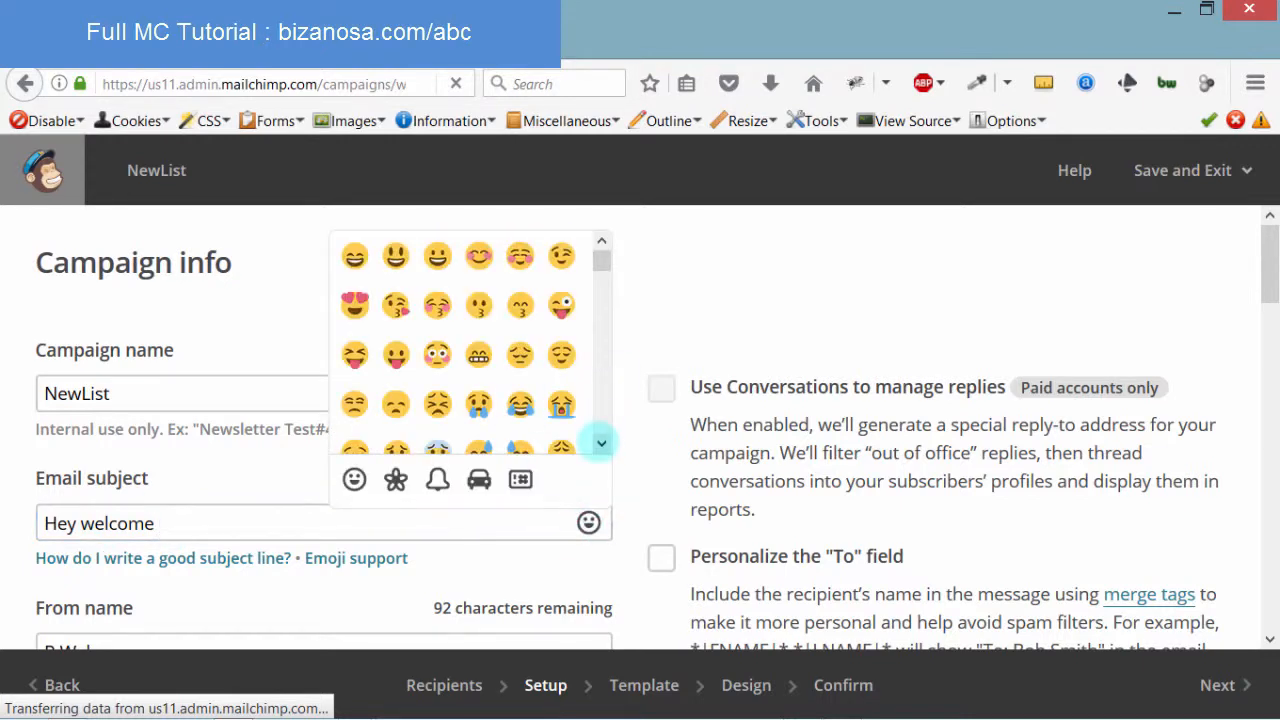
drag(600, 252, 601, 335)
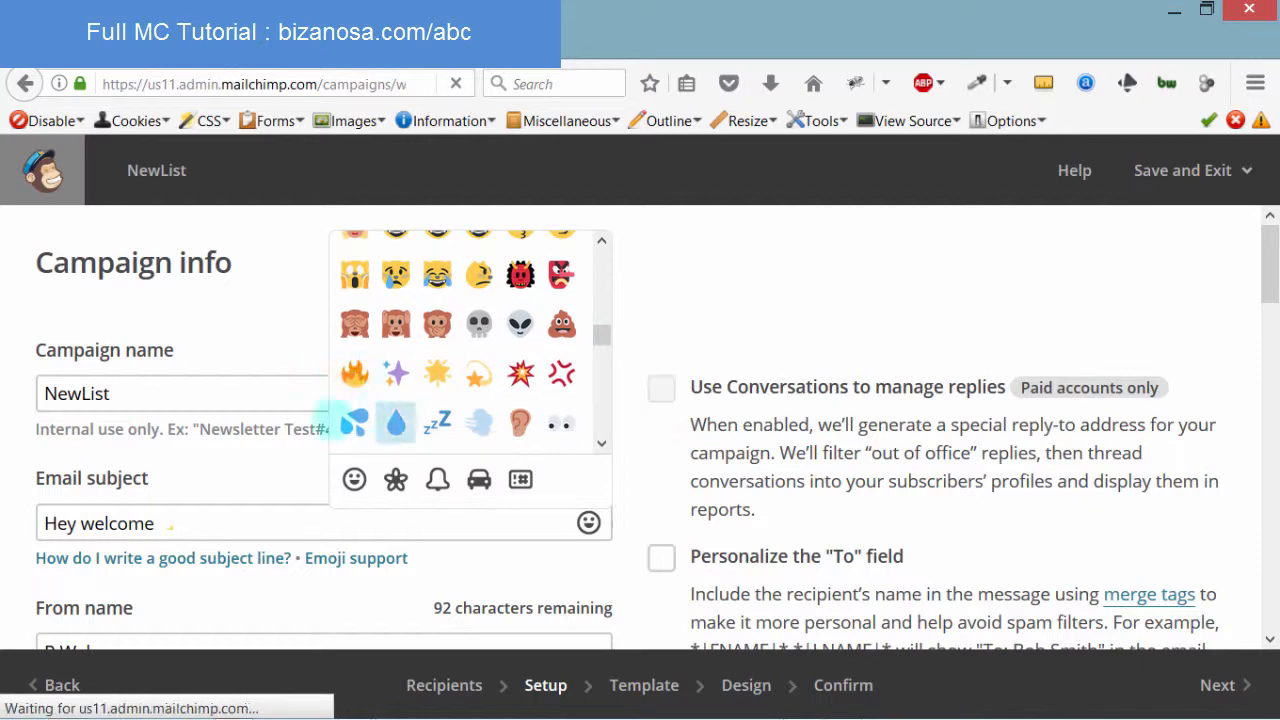
click(354, 373)
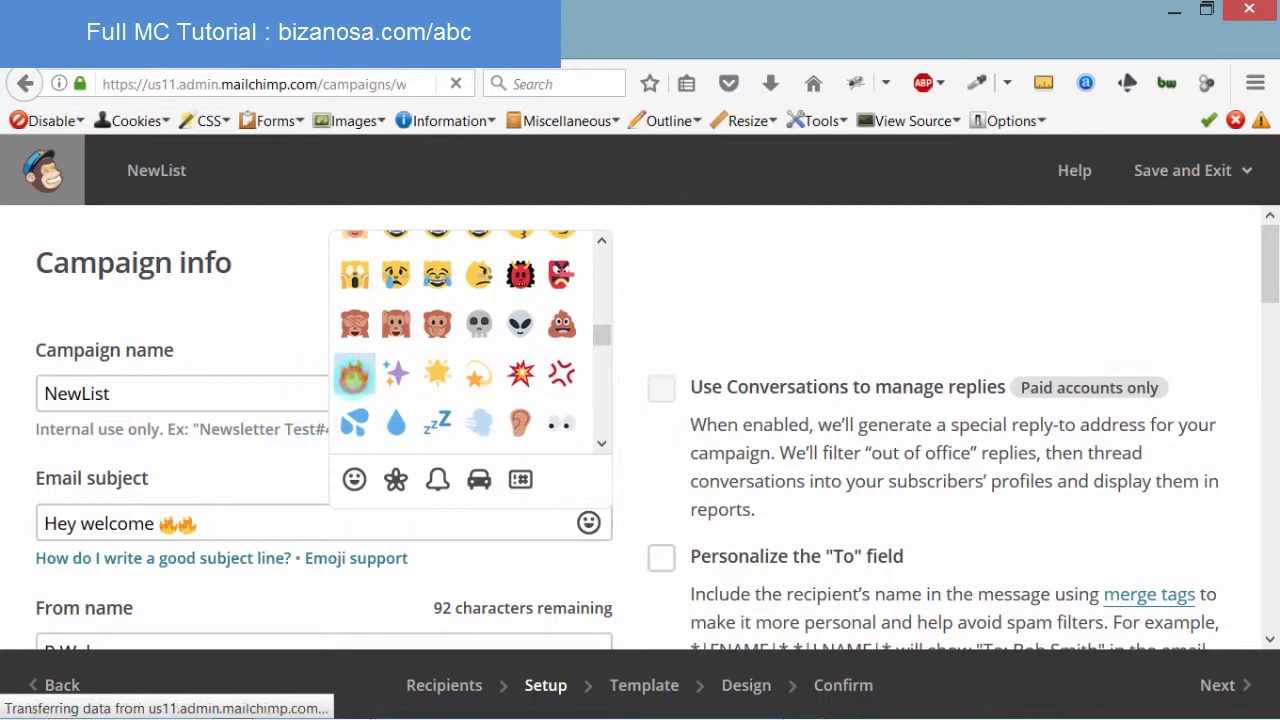
click(206, 530)
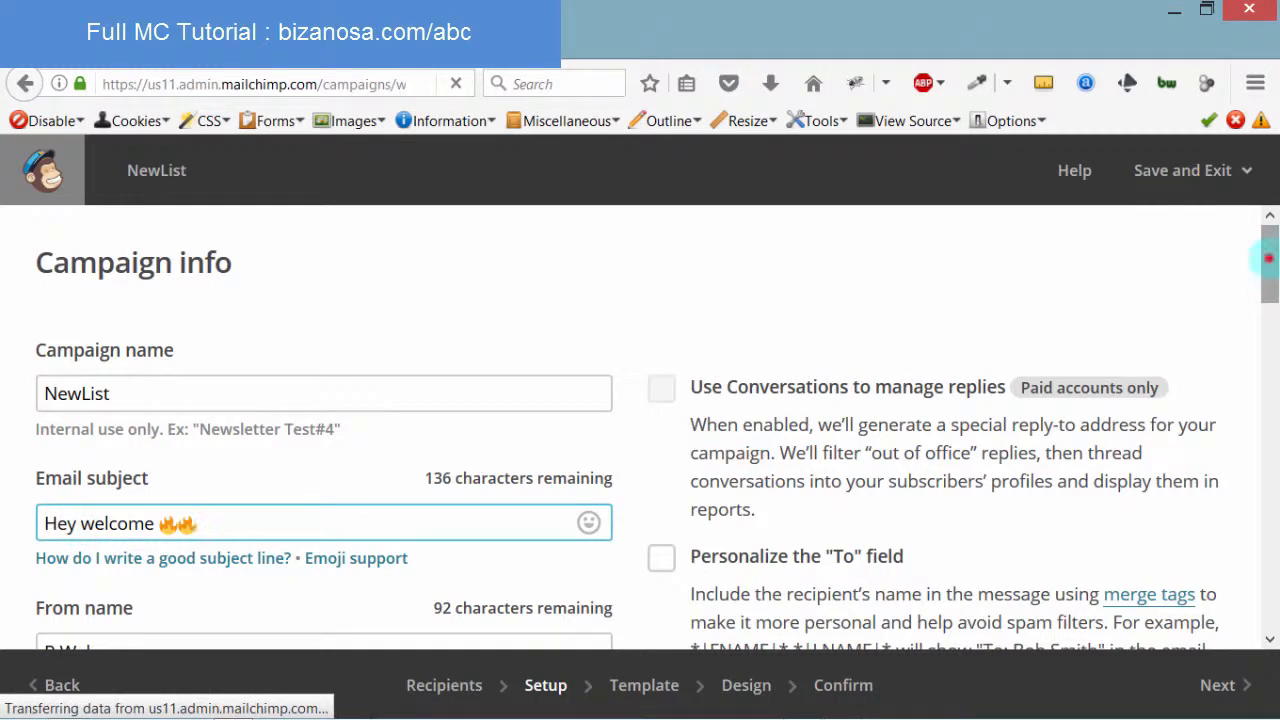
drag(1268, 285, 1265, 343)
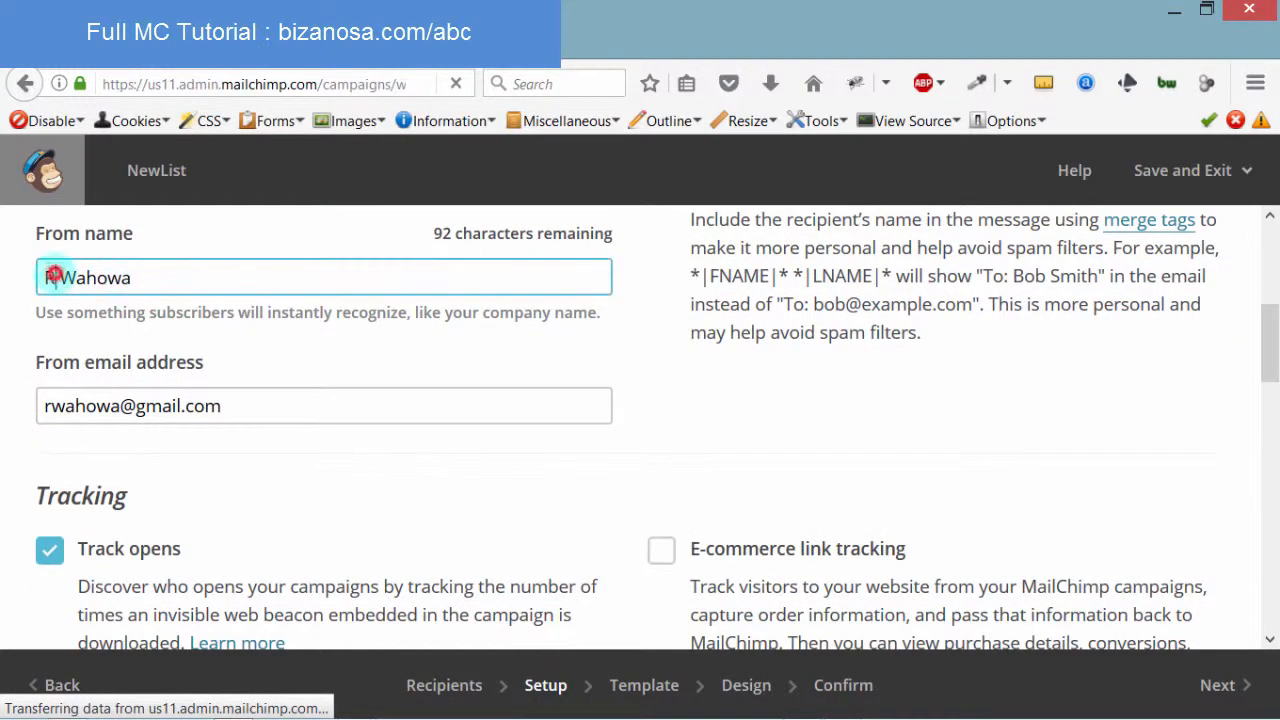
click(55, 277)
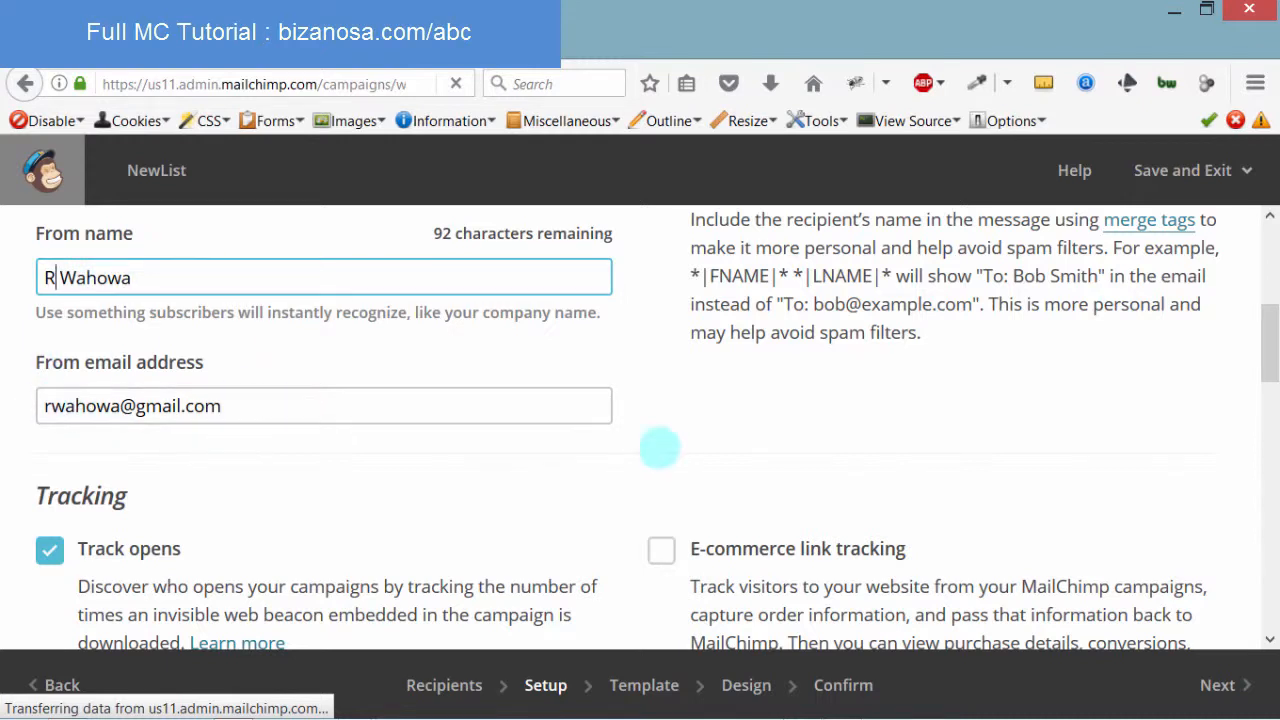
drag(1268, 355, 1266, 432)
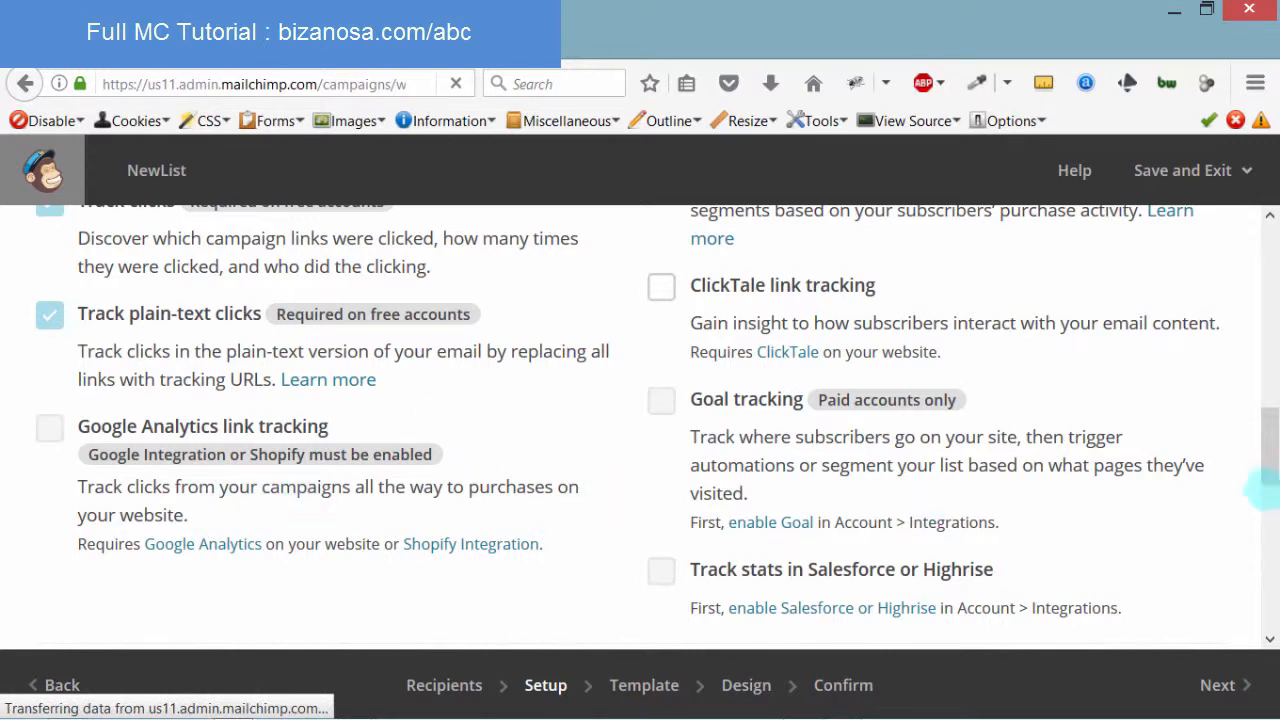
scroll(1265, 430, down, 3)
scroll(1264, 480, down, 3)
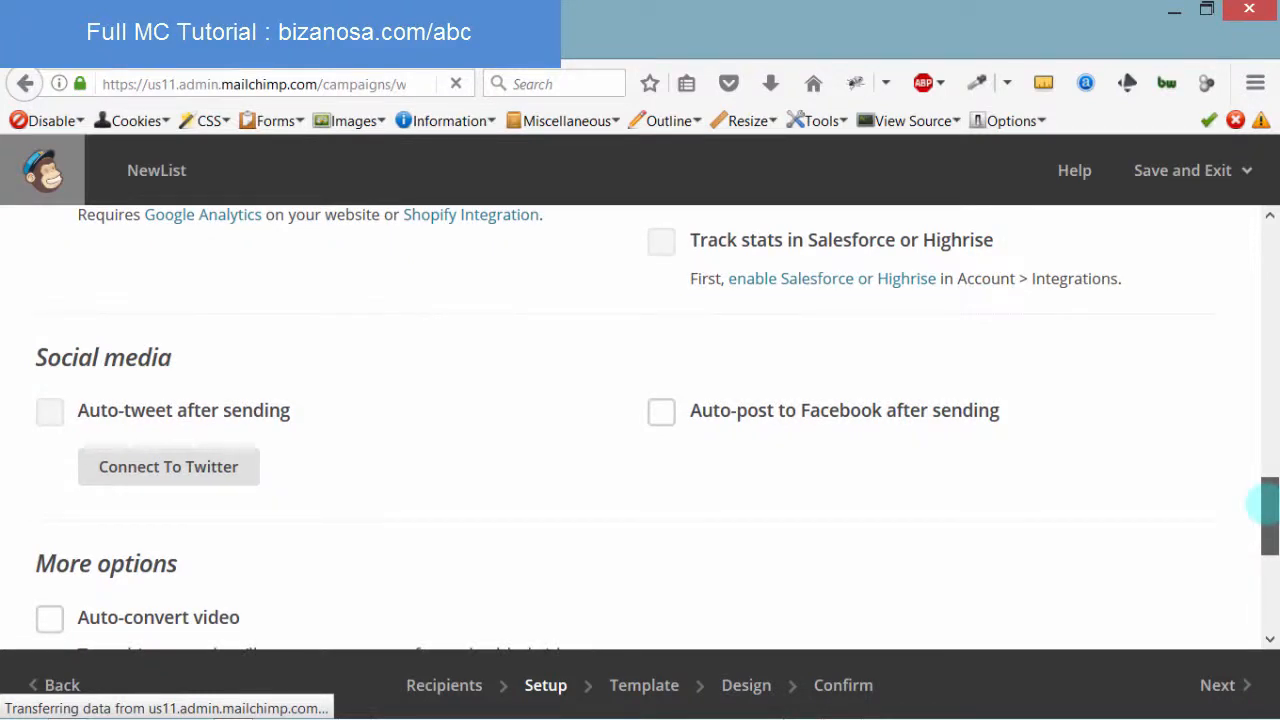
scroll(1265, 505, down, 1)
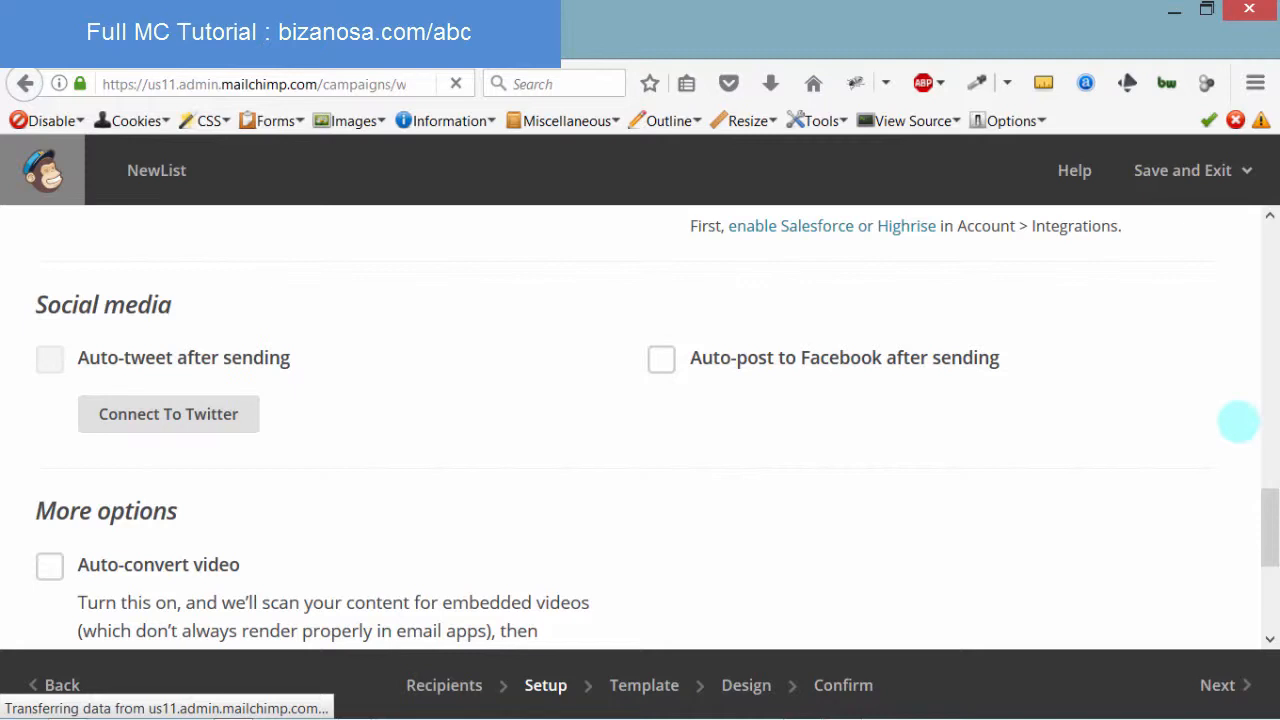
drag(1270, 514, 1265, 300)
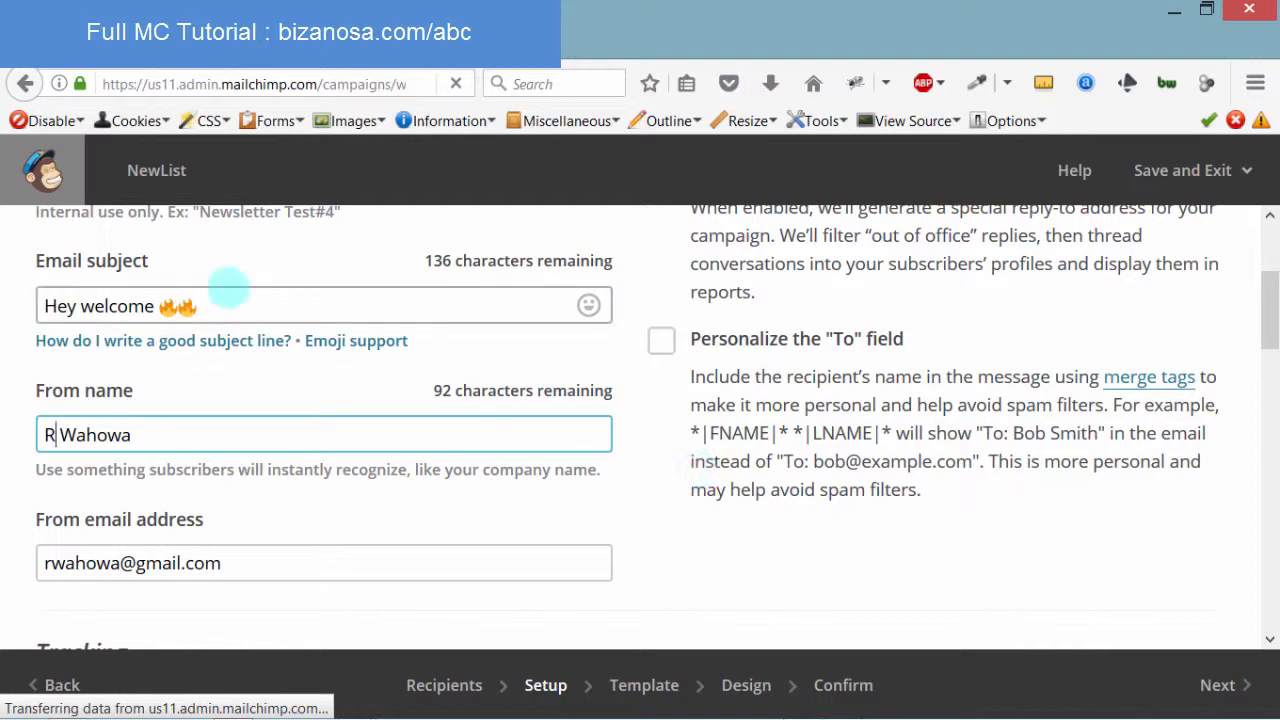
Check the *|FNAME|* merge tag in the To field, then advance to template selection
click(660, 340)
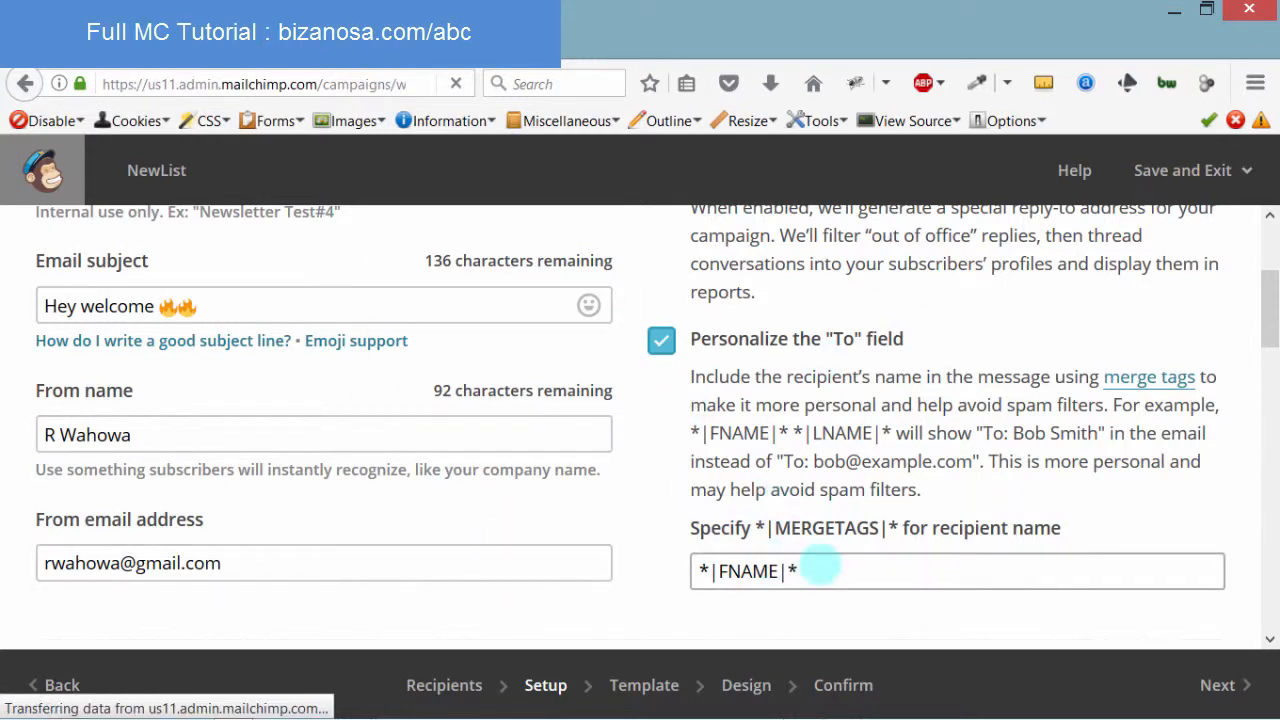
drag(819, 566, 690, 570)
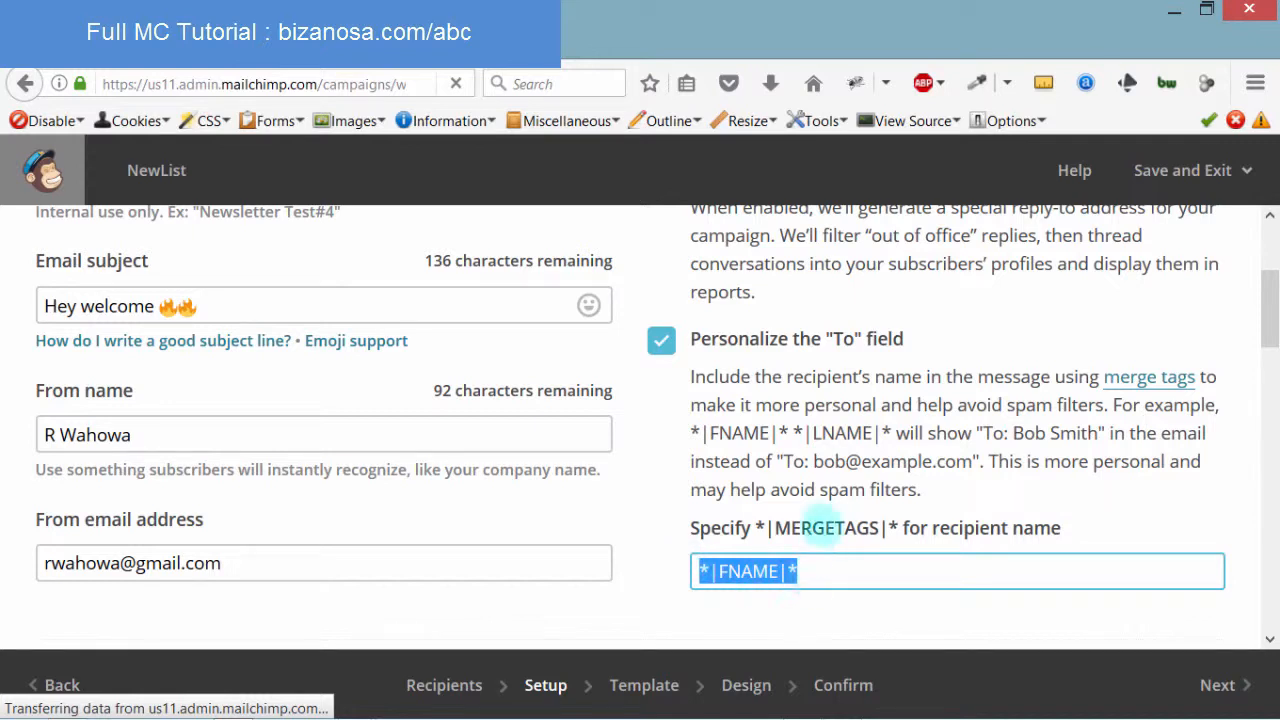
click(810, 567)
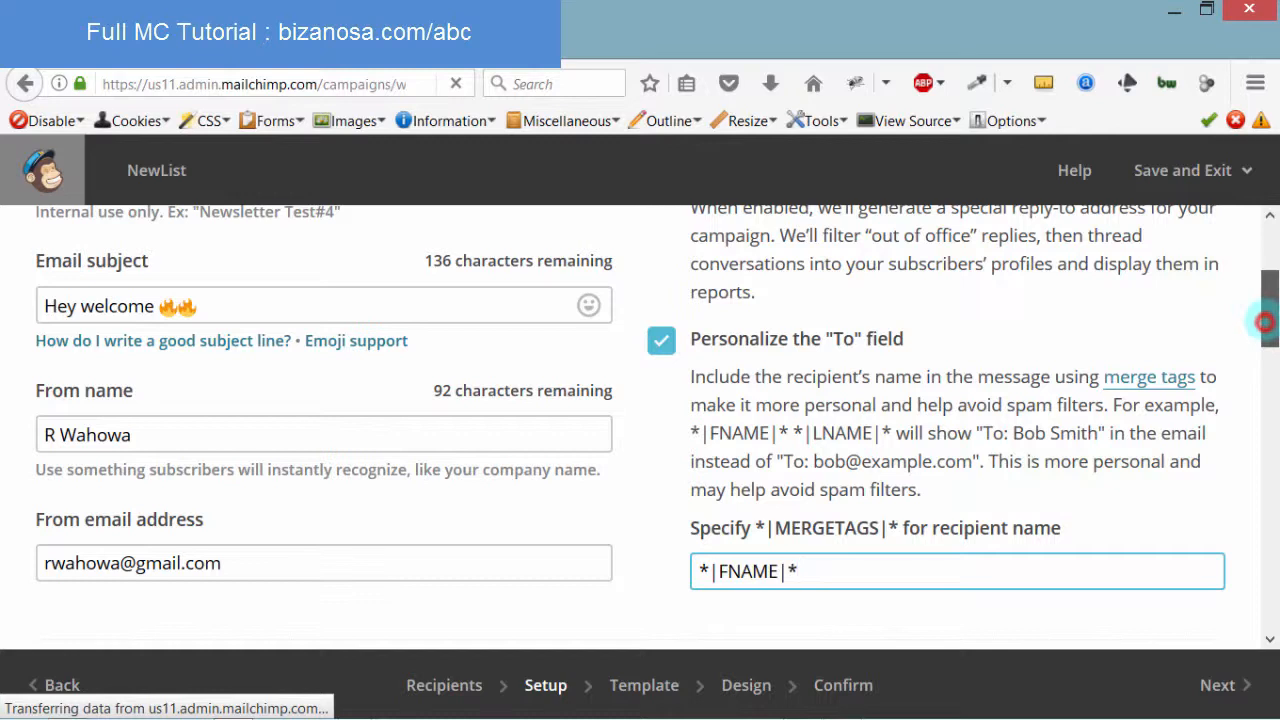
drag(1263, 322, 1262, 262)
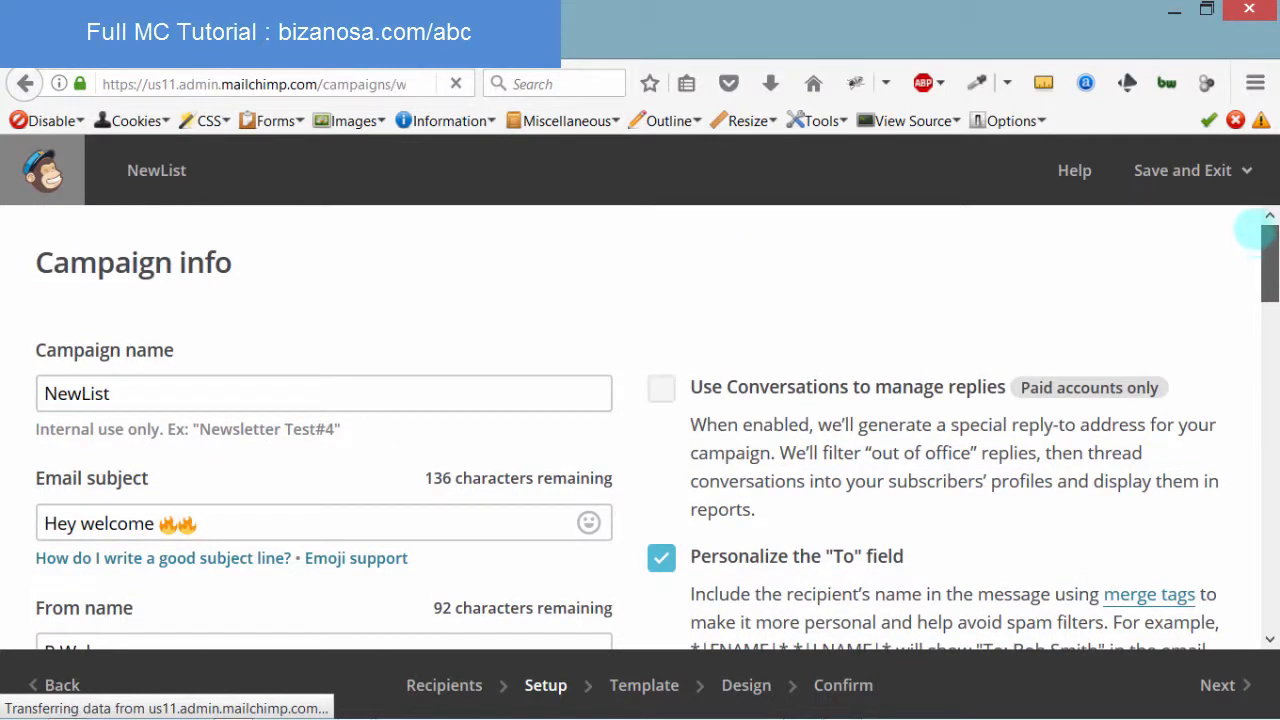
drag(1255, 230, 1243, 660)
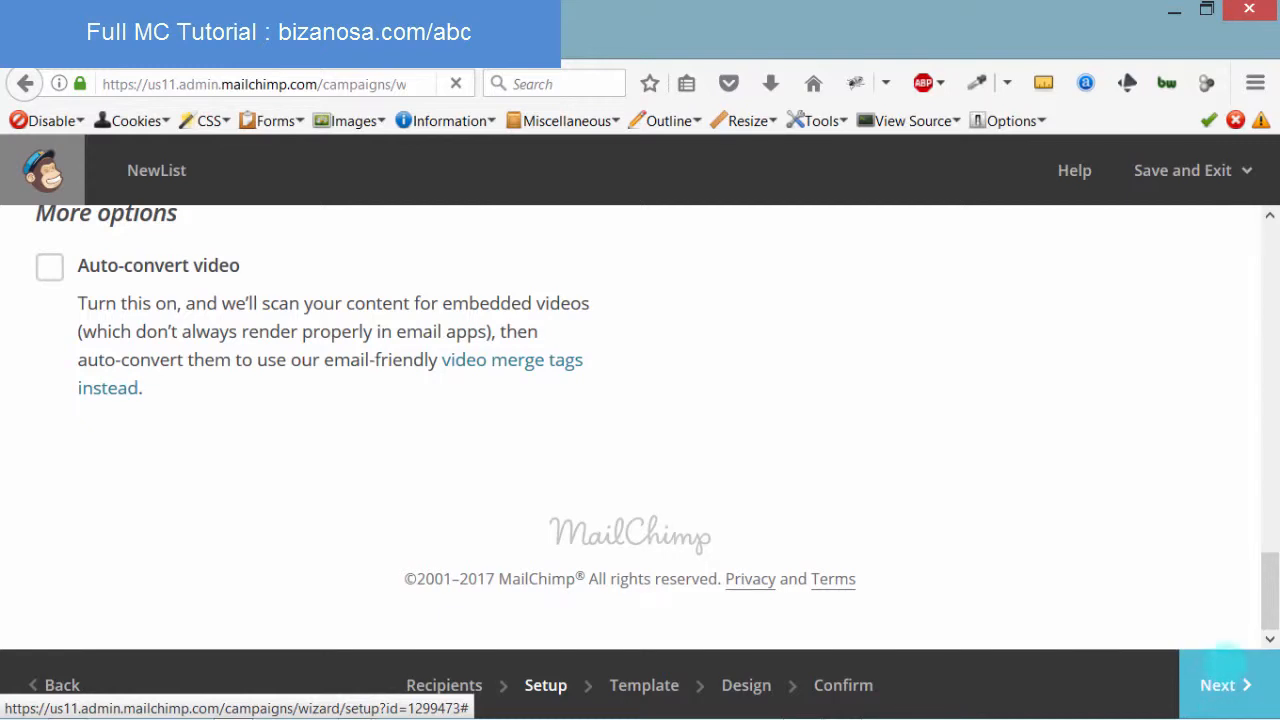
click(1217, 670)
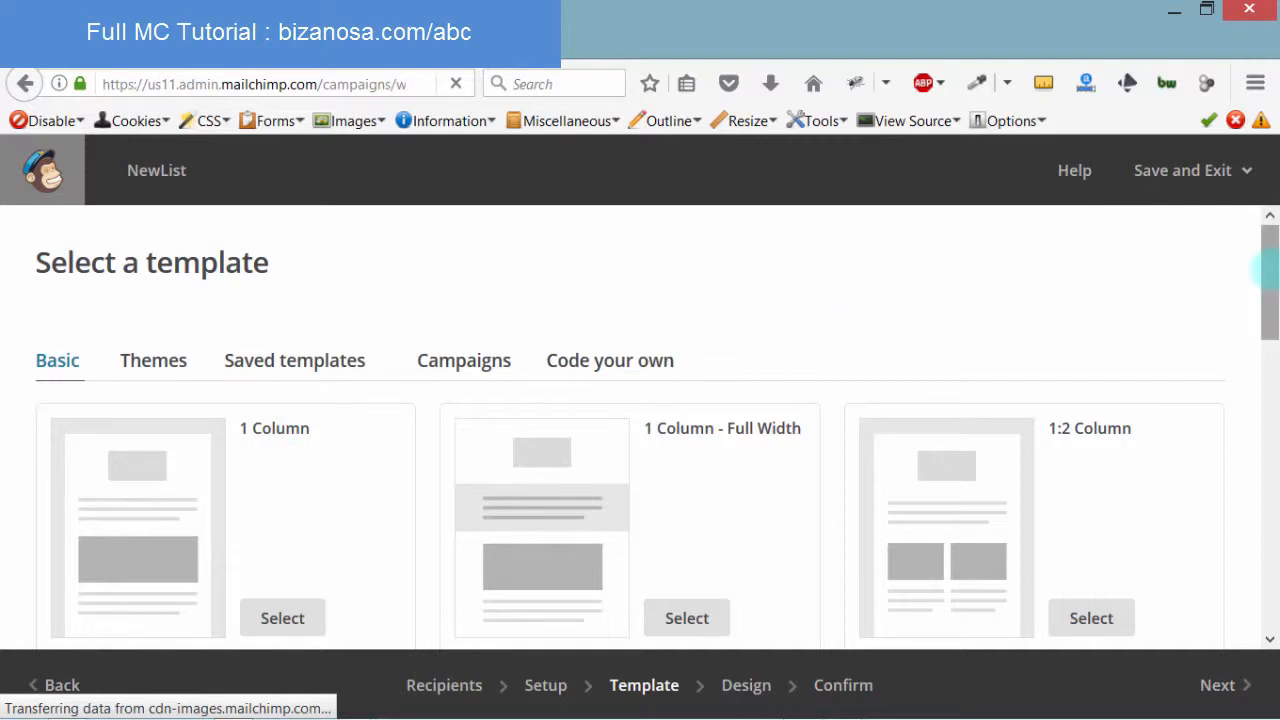
Apply the saved 'NewList Template' from Saved templates to the campaign
mouse_move(1266, 268)
mouse_down()
mouse_move(1266, 327)
mouse_move(1266, 285)
mouse_up()
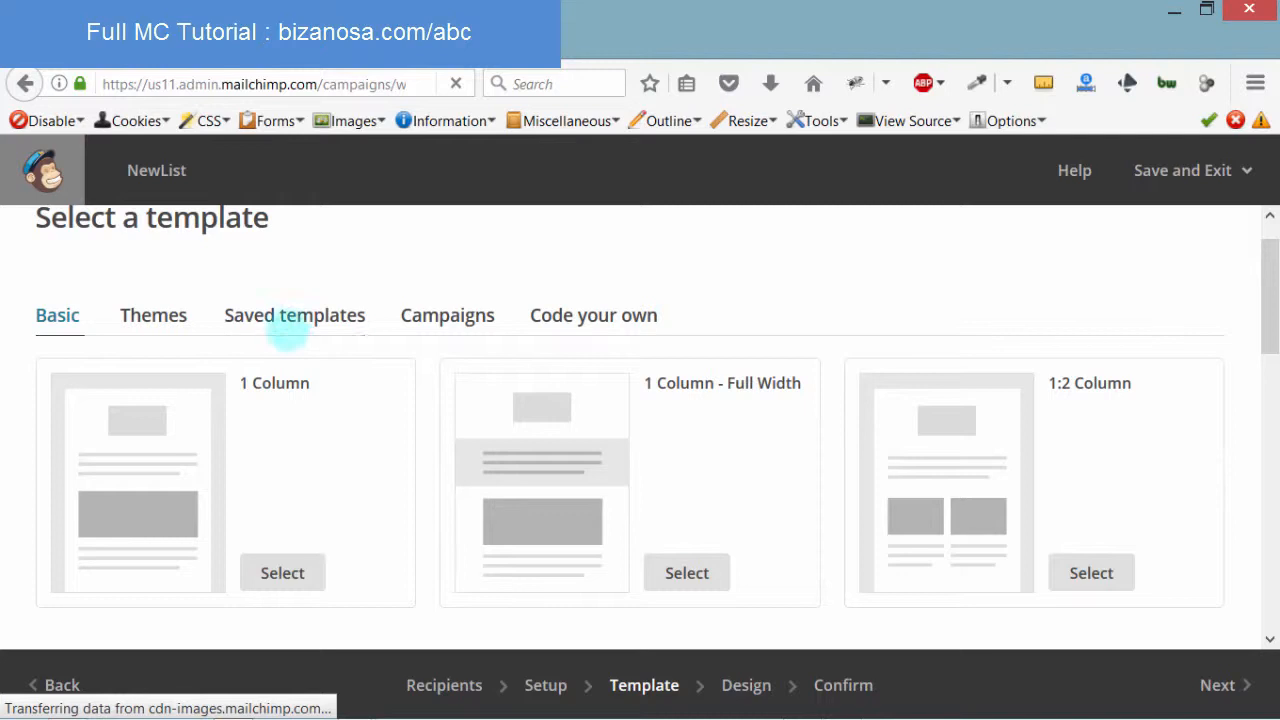
click(283, 320)
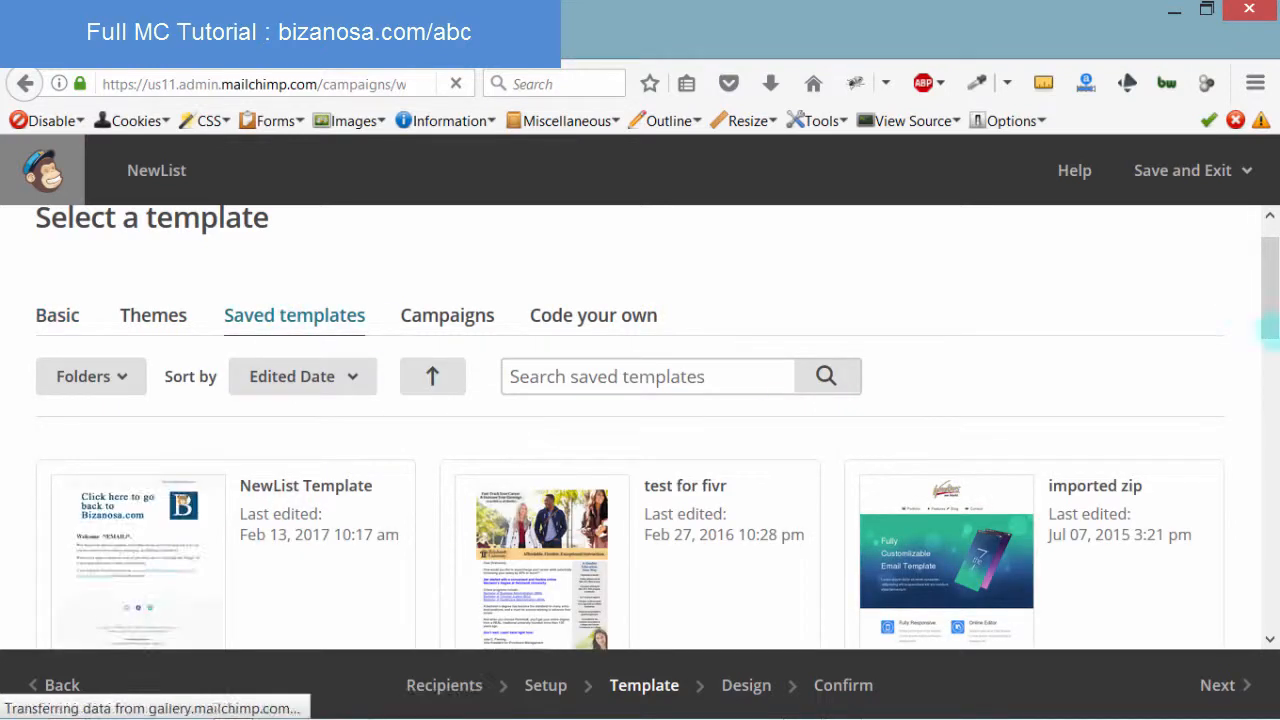
drag(1268, 291, 1262, 351)
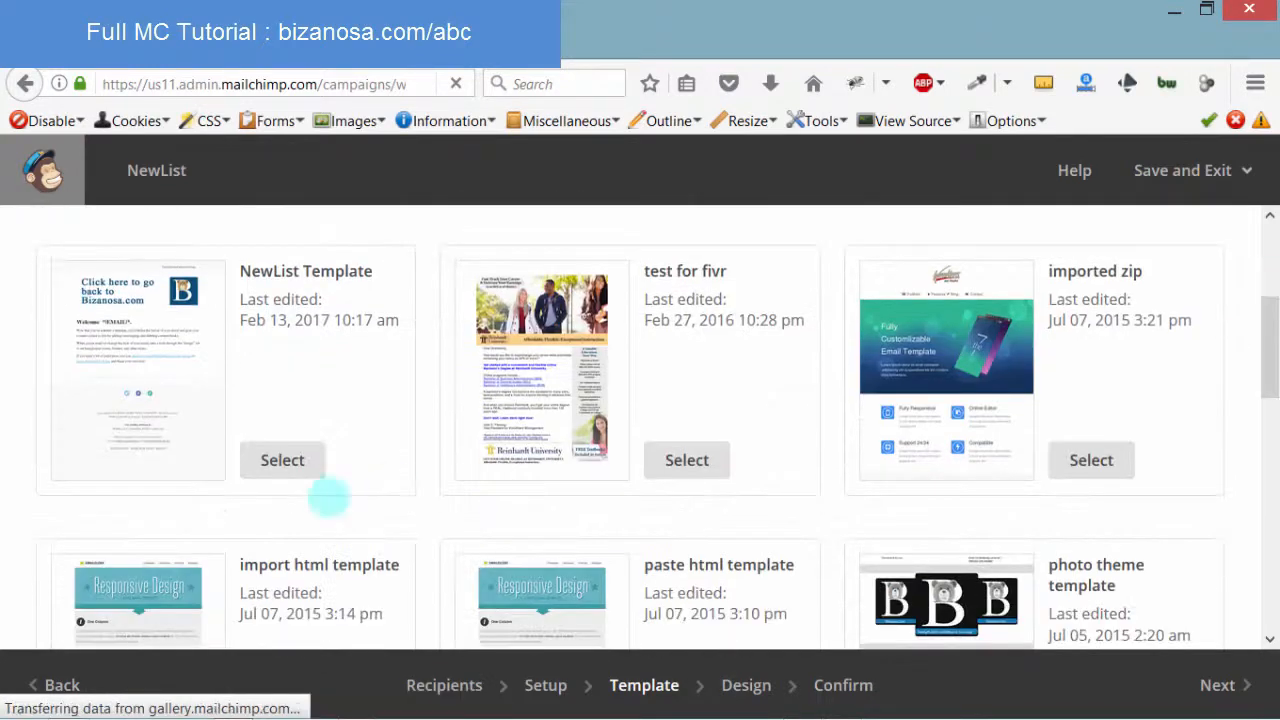
click(278, 460)
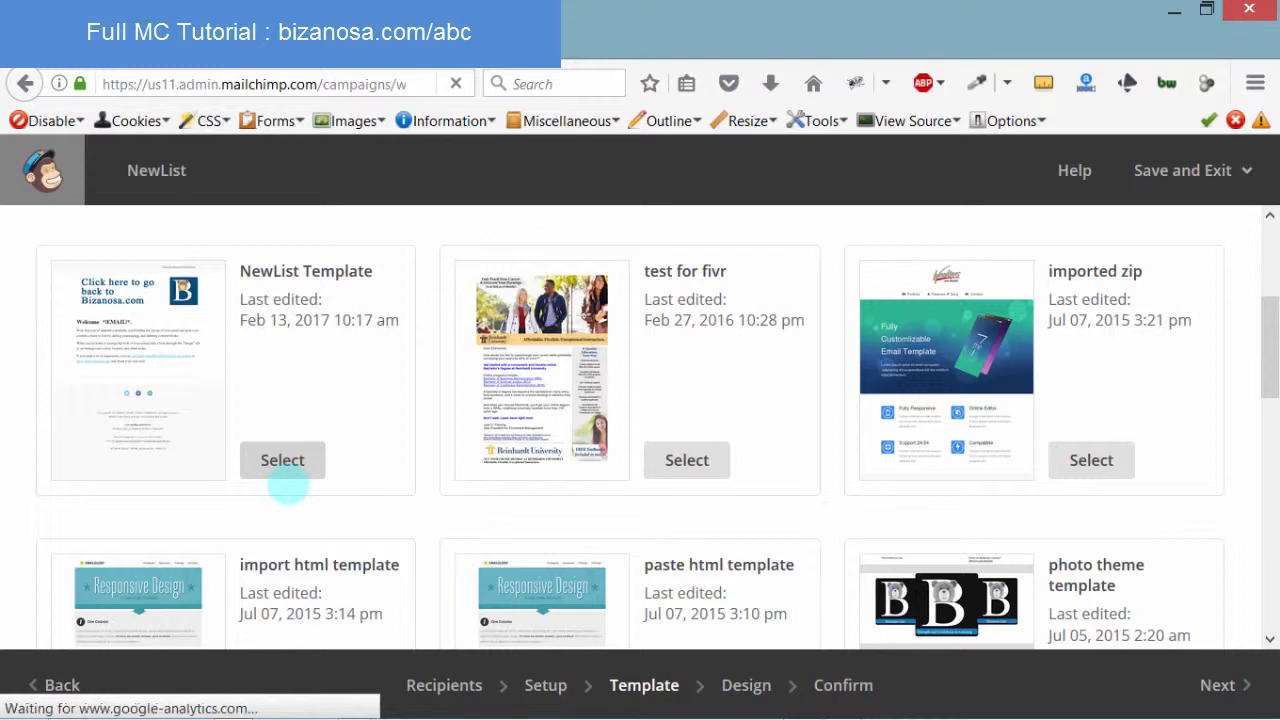
click(285, 476)
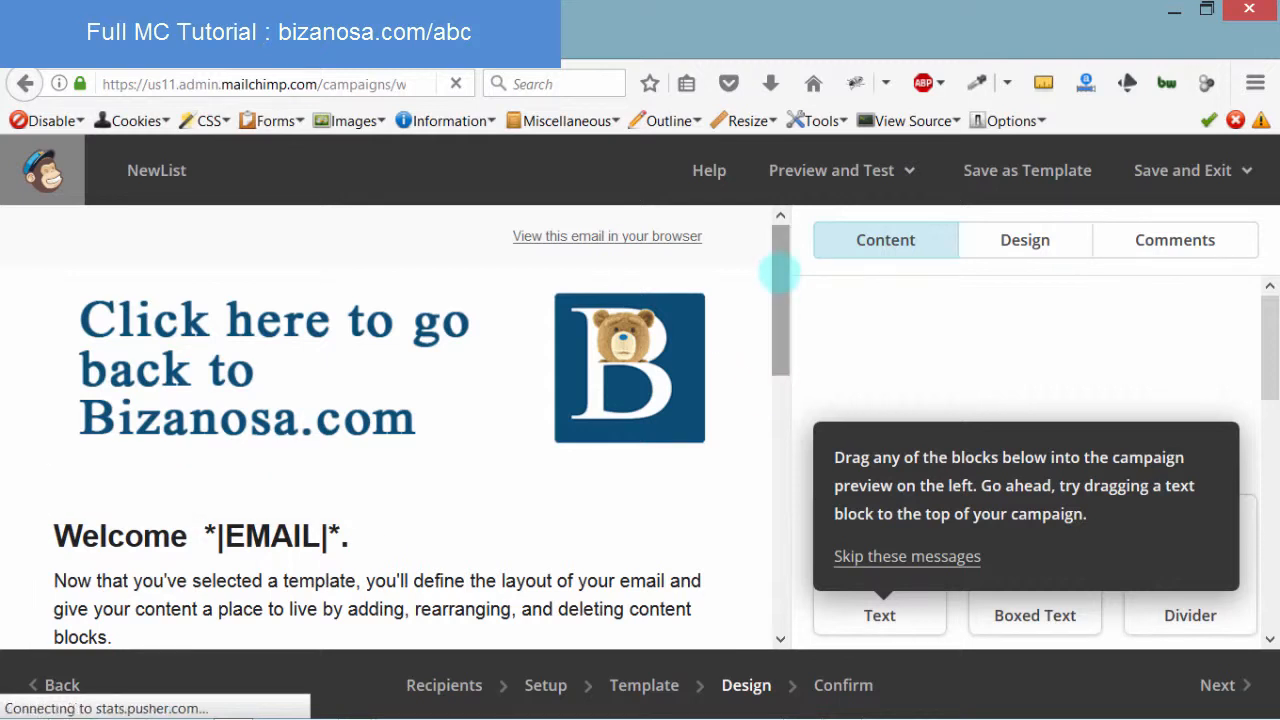
Review the design preview and move on to the Confirm step
drag(779, 272, 757, 561)
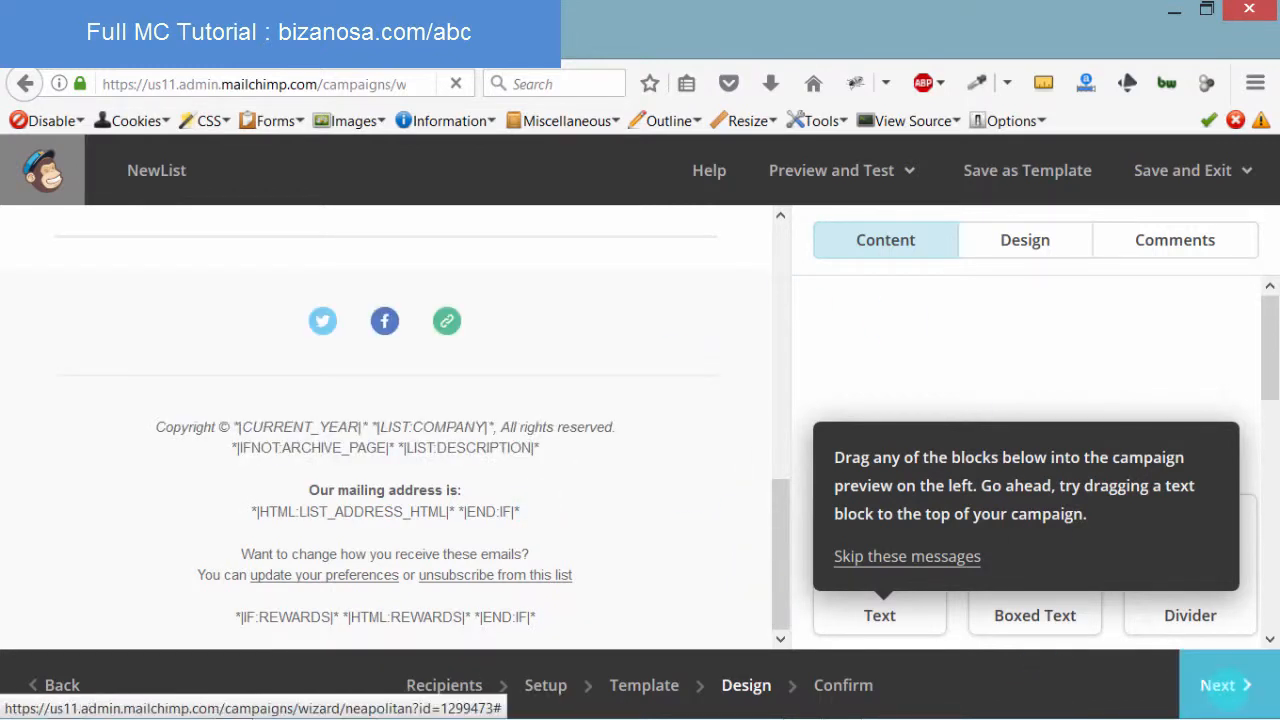
click(1227, 688)
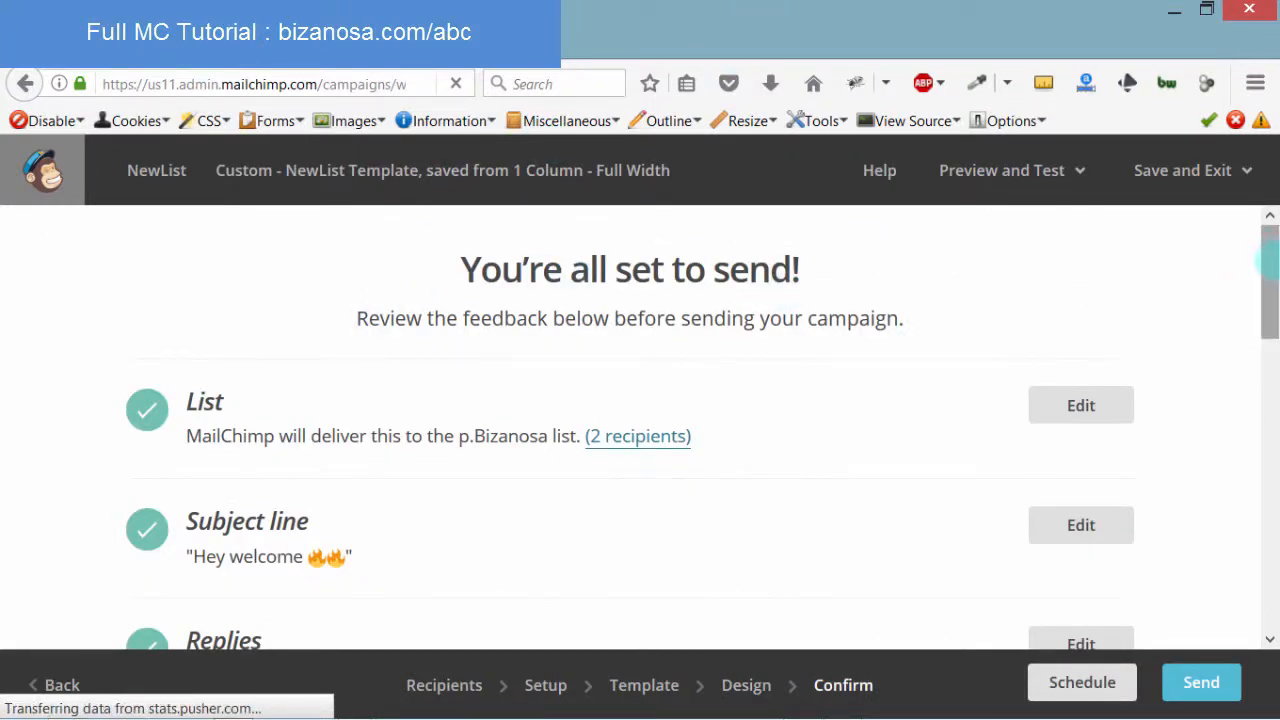
Review the launch checklist and bring up the Prepare for launch send confirmation
drag(1273, 256, 1268, 518)
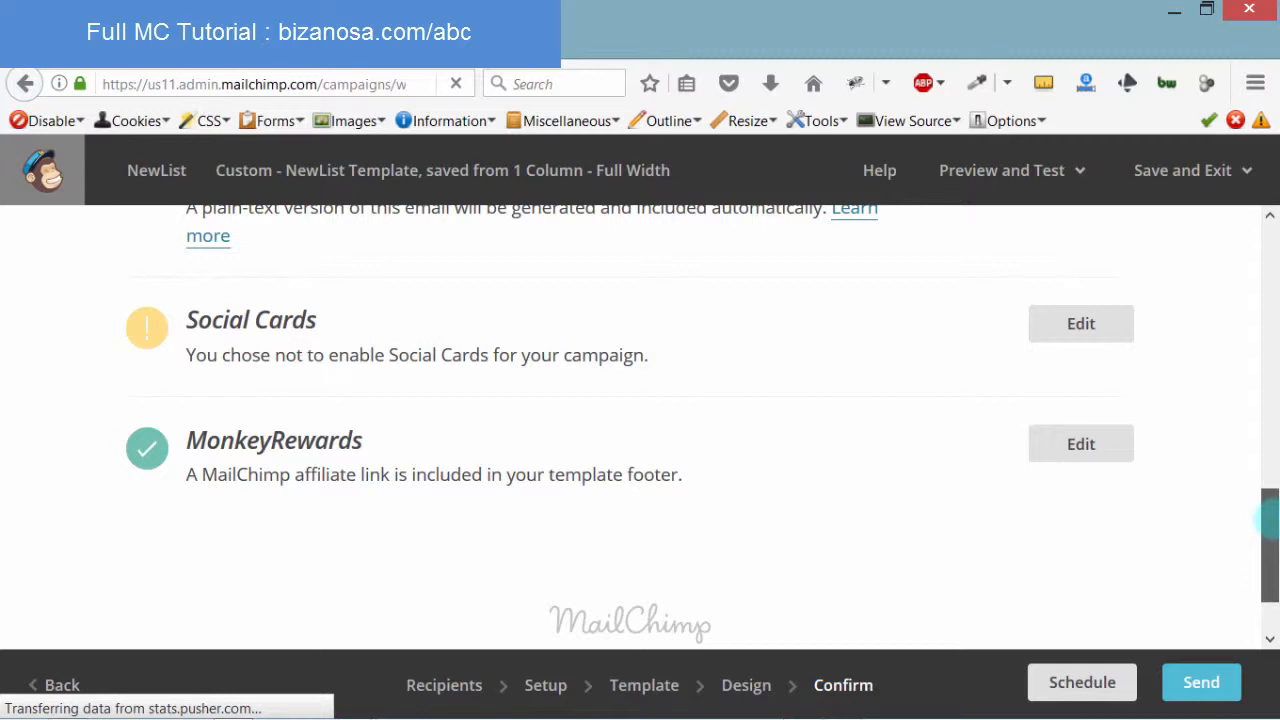
mouse_move(1268, 518)
mouse_down()
mouse_move(1268, 548)
mouse_move(1270, 514)
mouse_up()
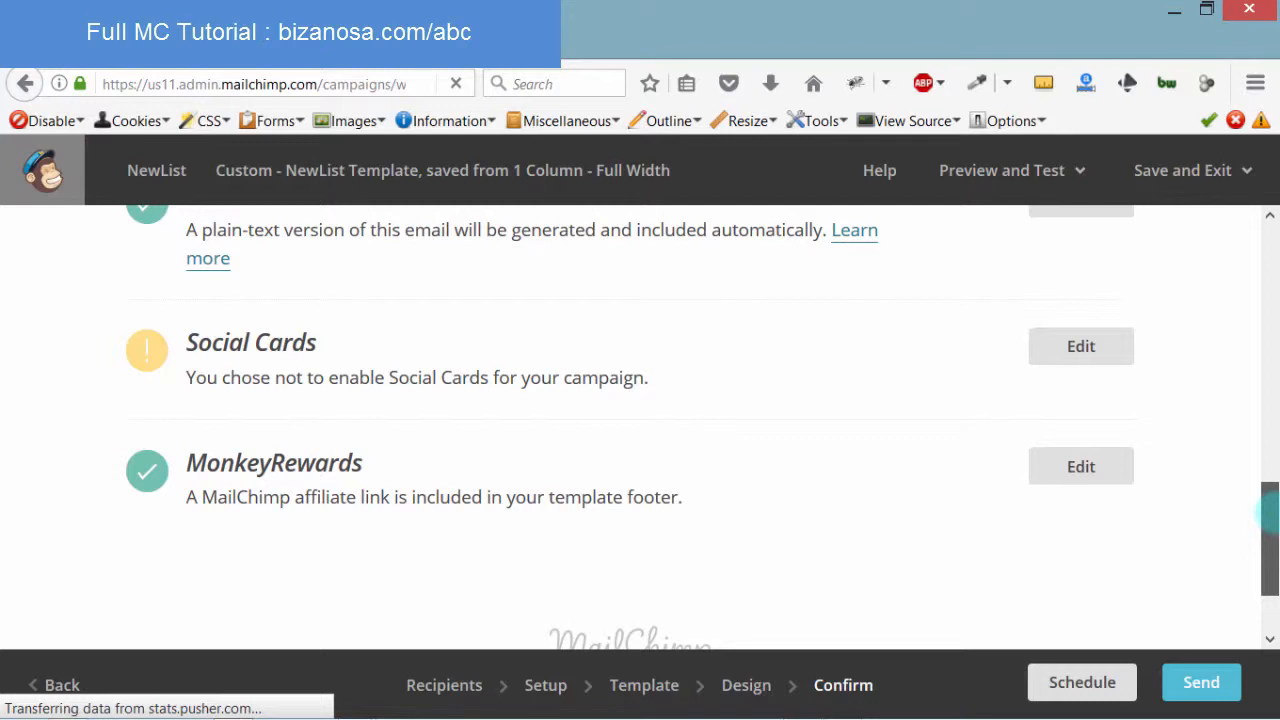
drag(1268, 512, 1250, 205)
scroll(1257, 450, down, 8)
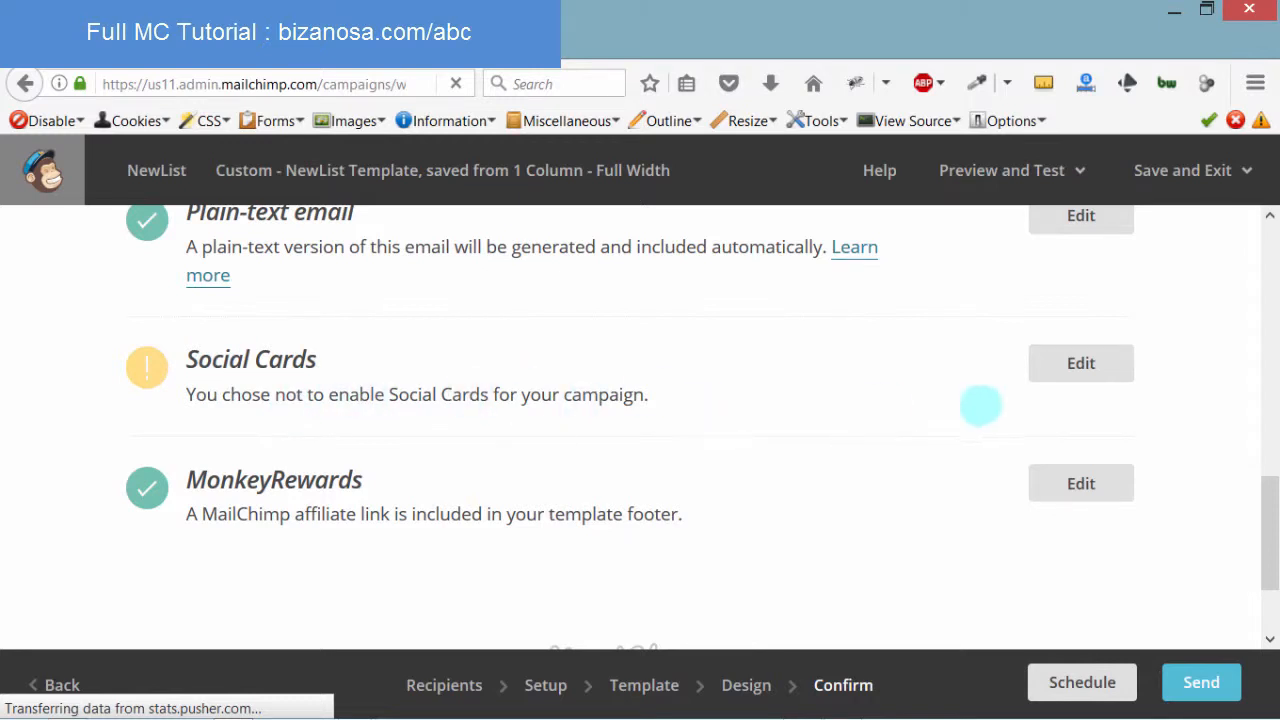
click(1080, 363)
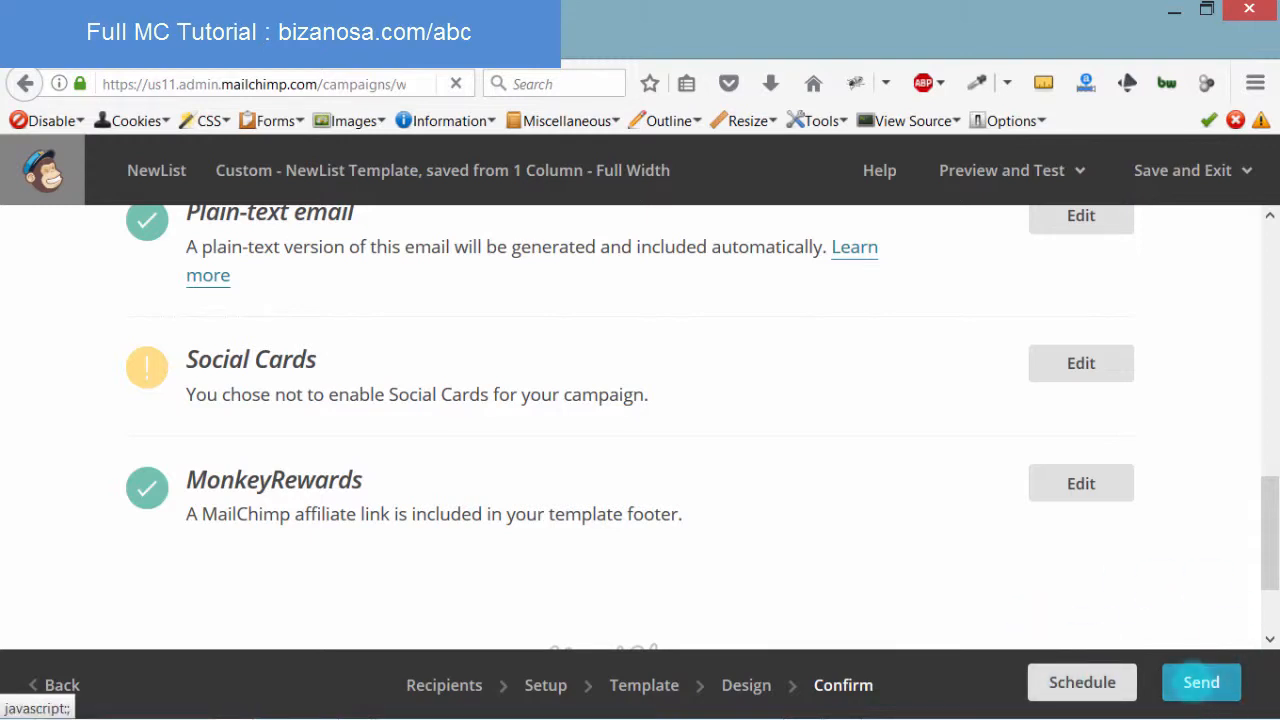
click(1193, 681)
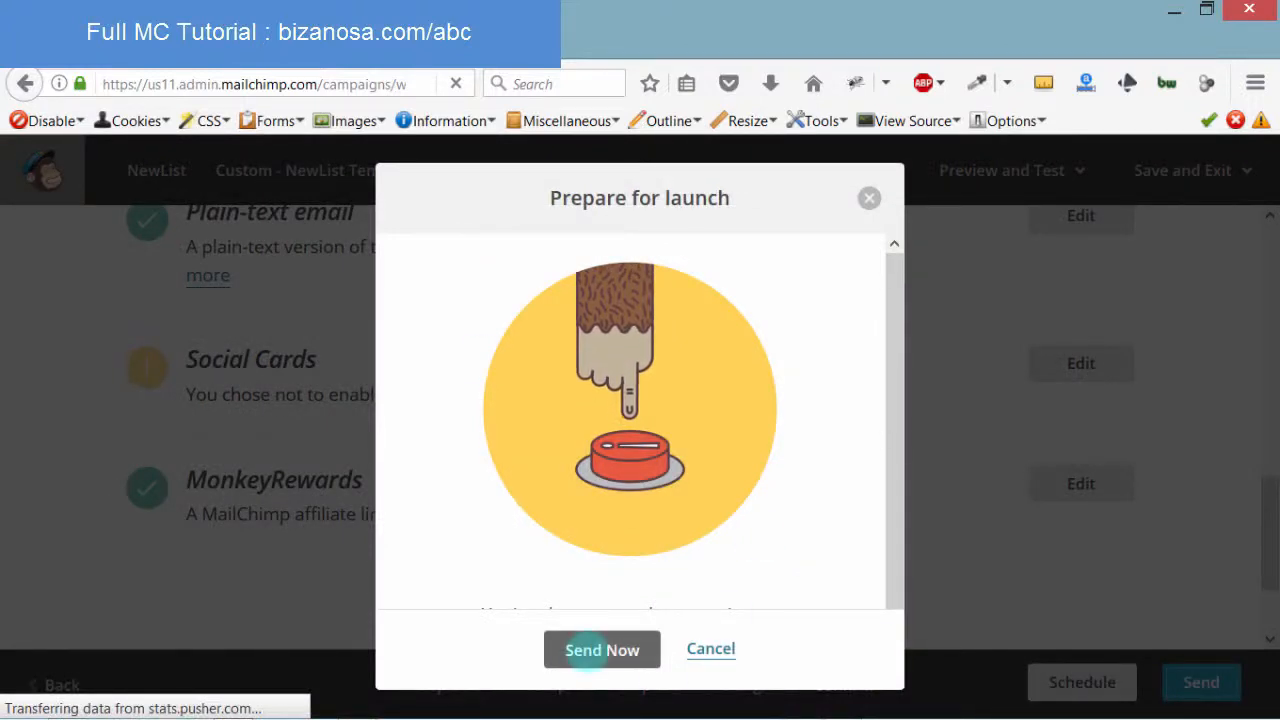
Send the NewList campaign now to 2 recipients and open its performance report
click(595, 650)
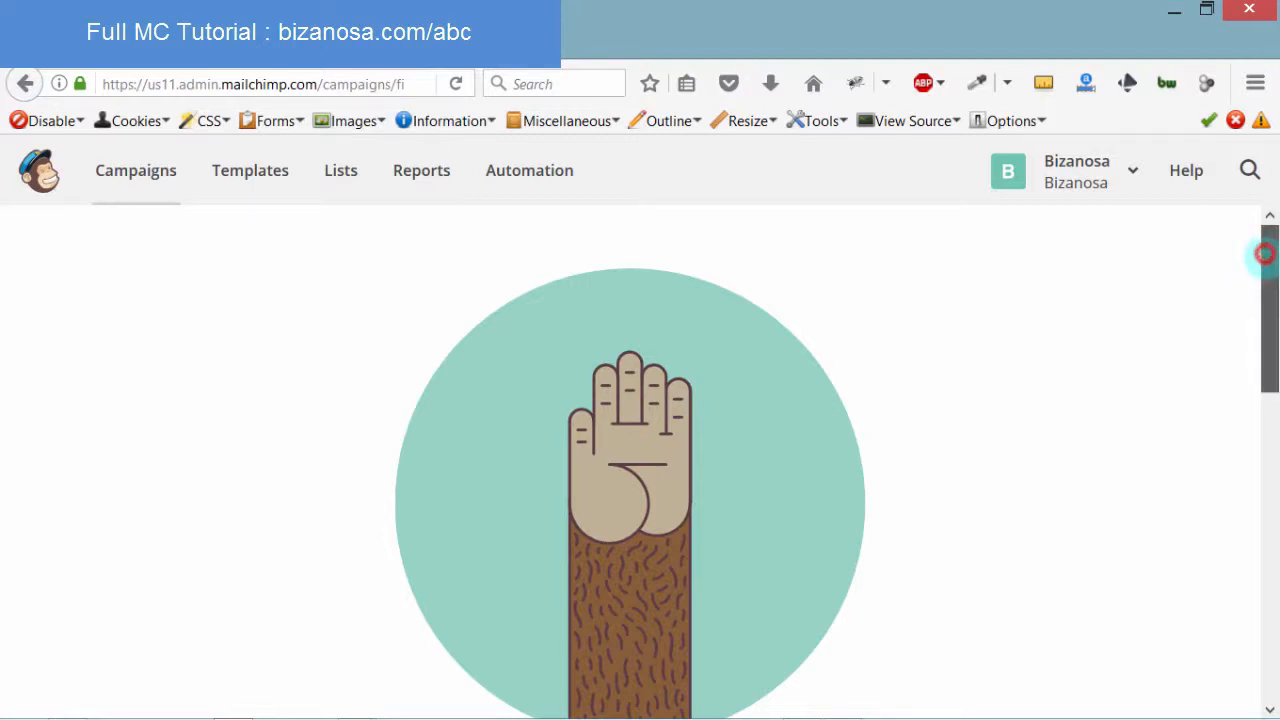
drag(1262, 251, 1266, 522)
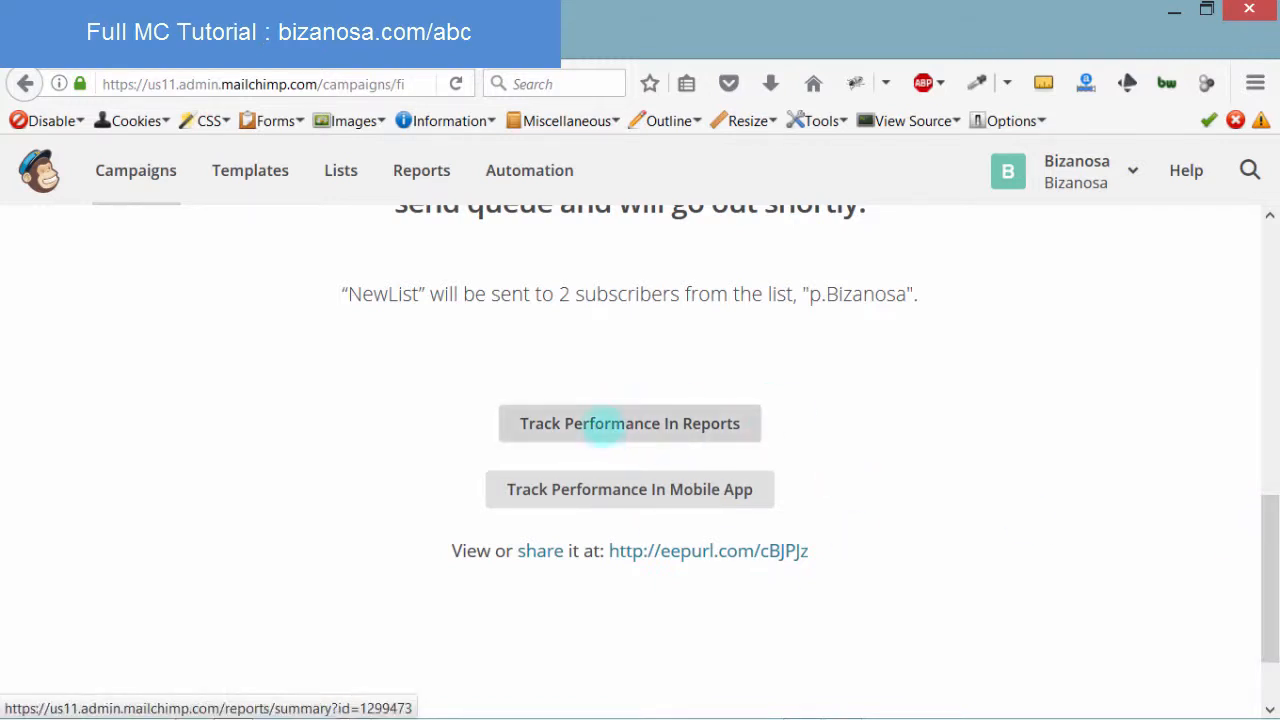
click(603, 424)
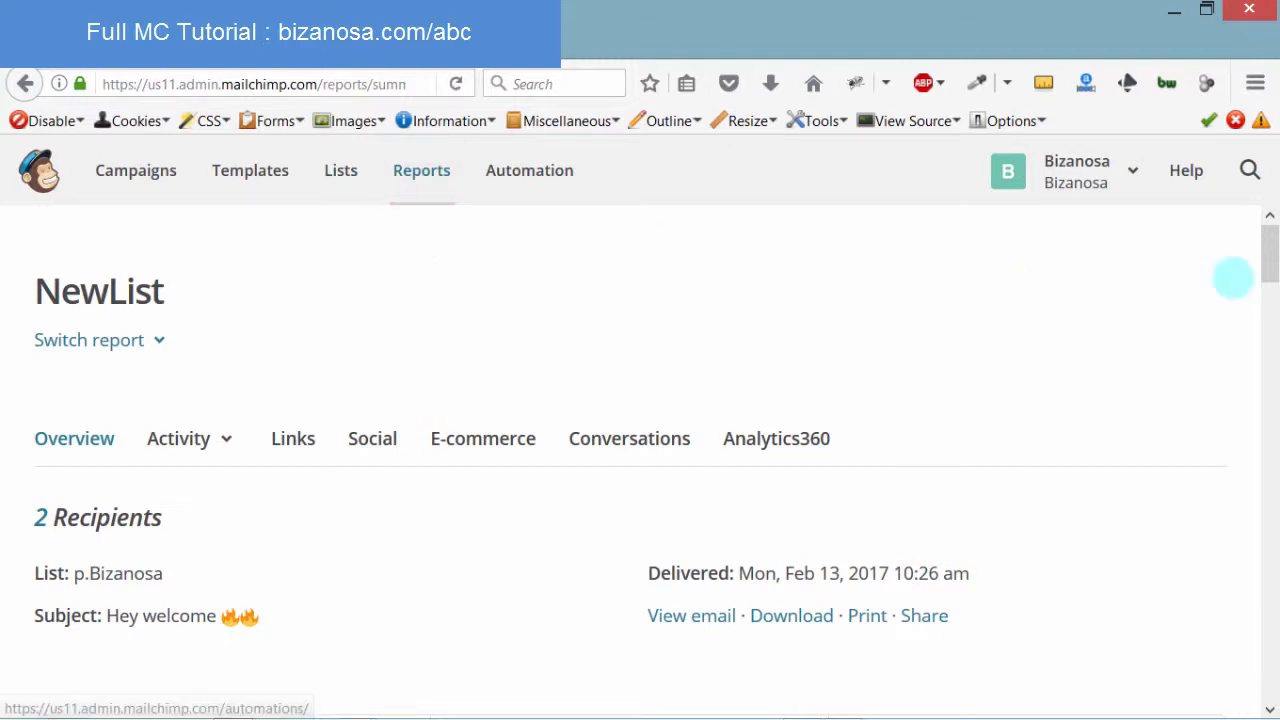
Review the NewList report, then bring up the list of other campaign reports
drag(1269, 251, 1266, 398)
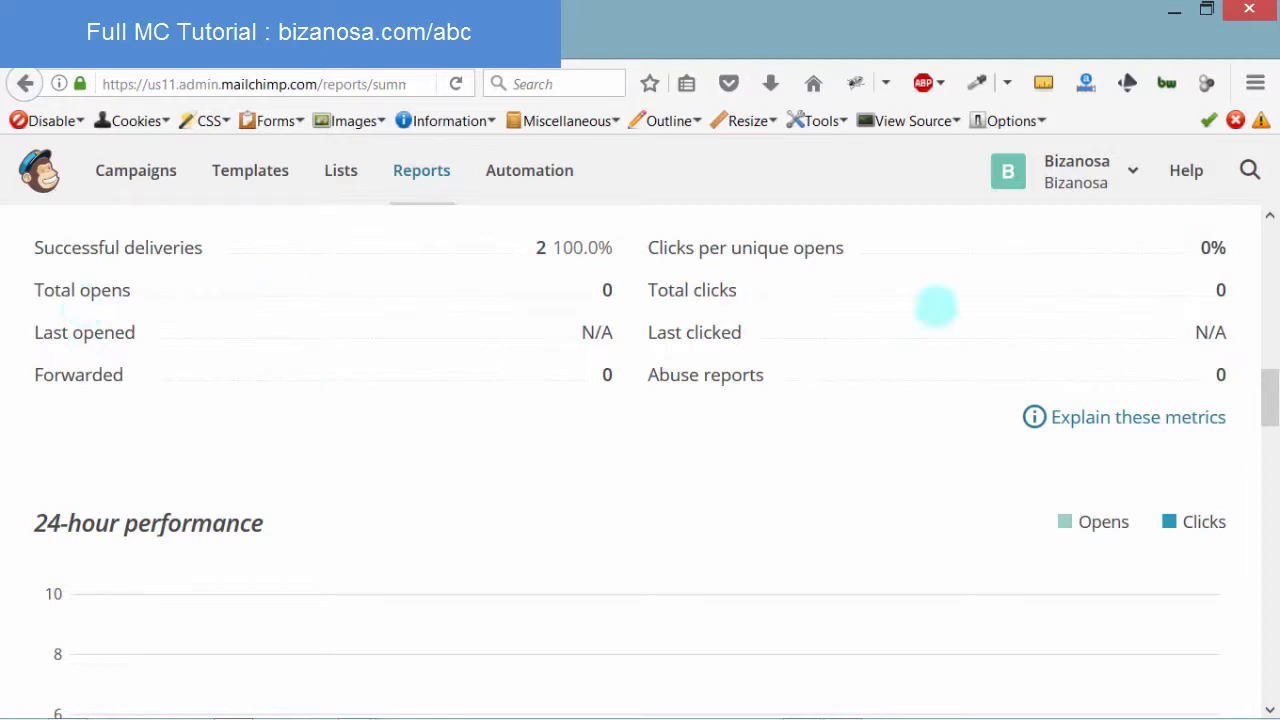
drag(1268, 400, 1237, 234)
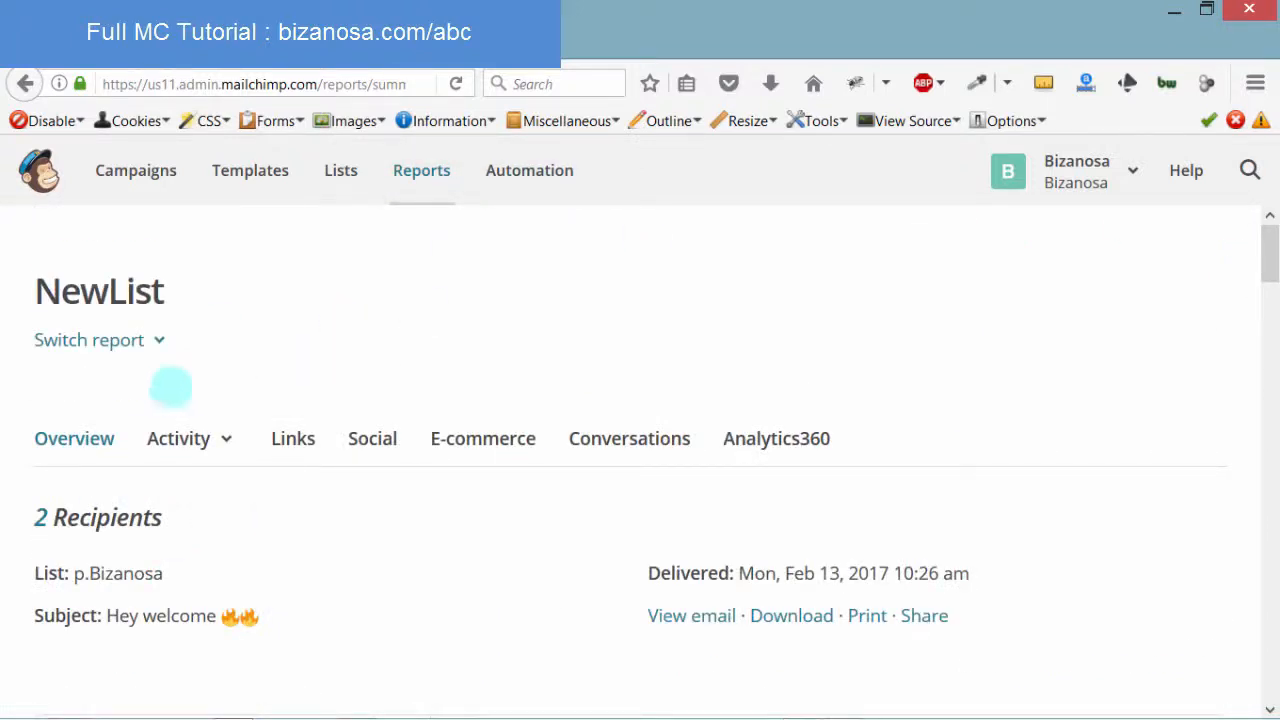
click(158, 340)
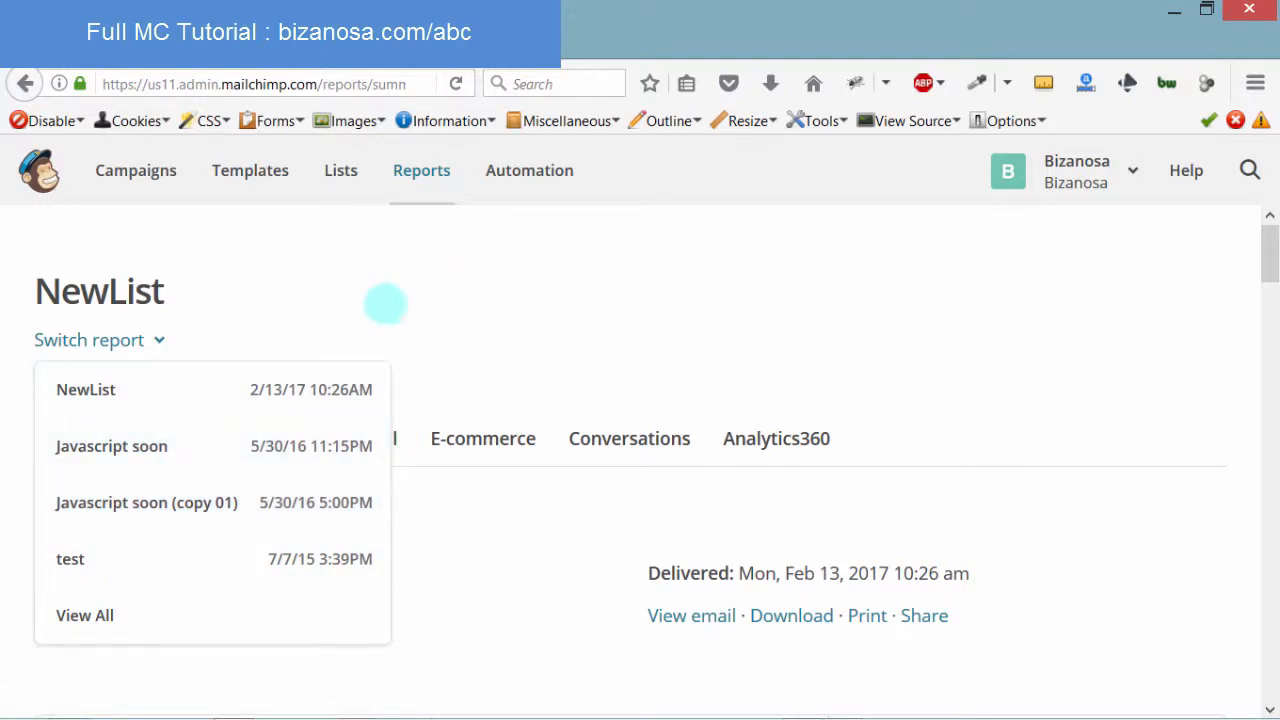
Dismiss the report list and reload the NewList report's statistics
click(330, 304)
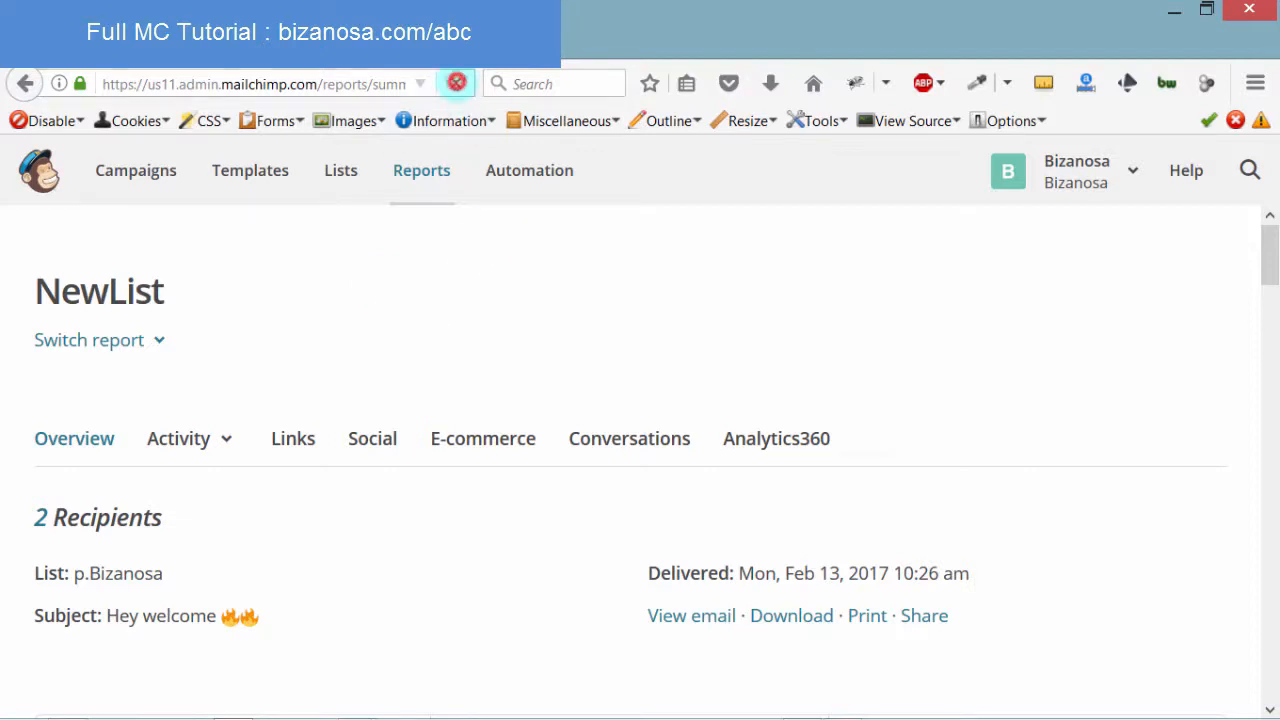
click(456, 82)
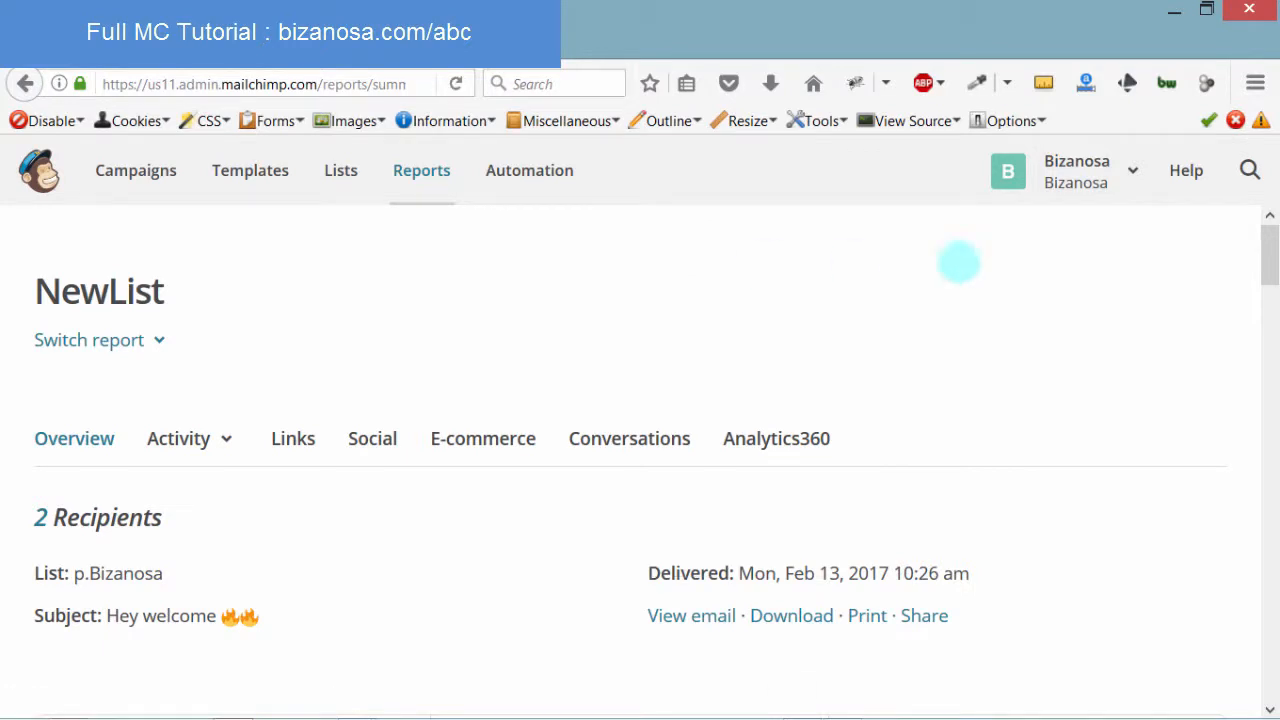
drag(1267, 237, 1265, 287)
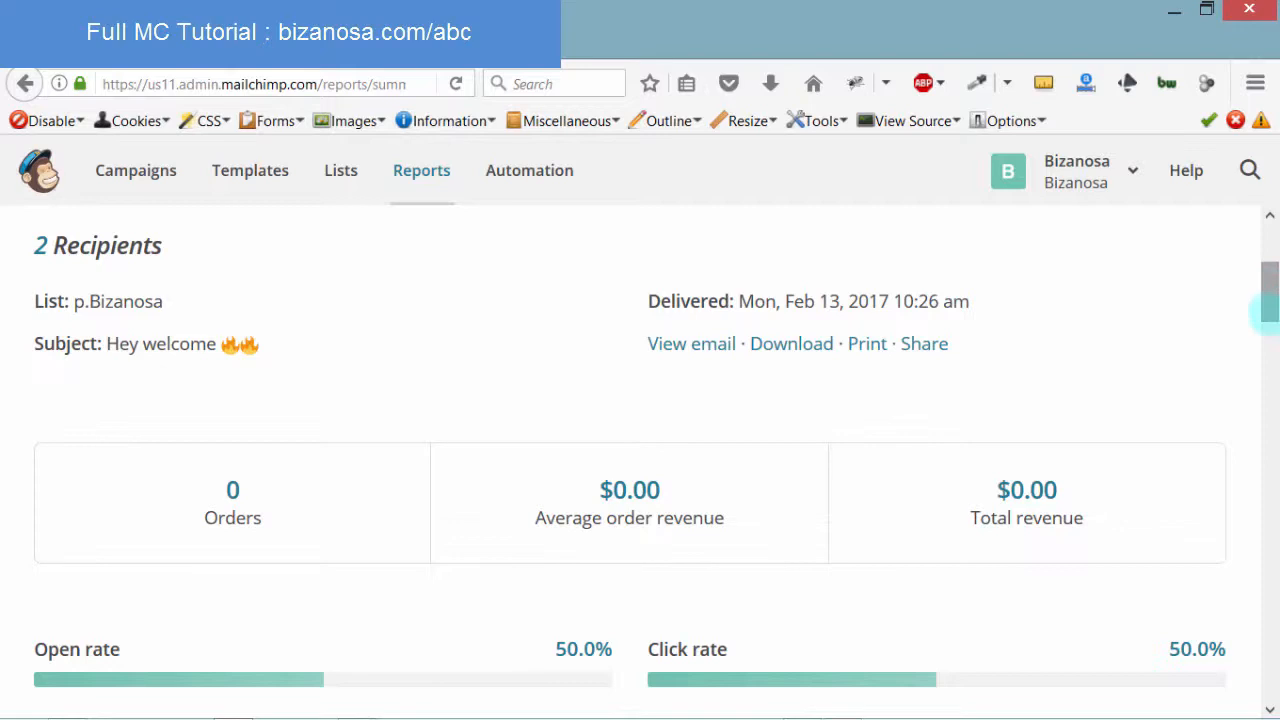
click(1266, 320)
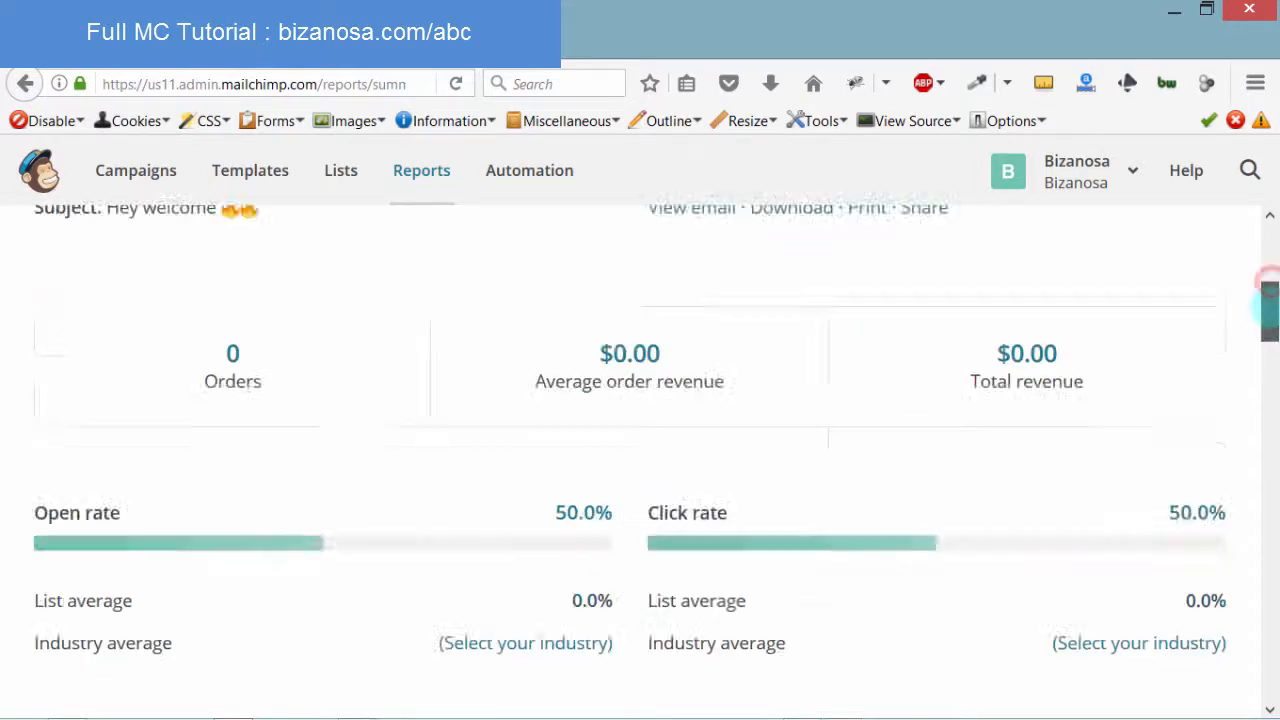
drag(1267, 324, 562, 355)
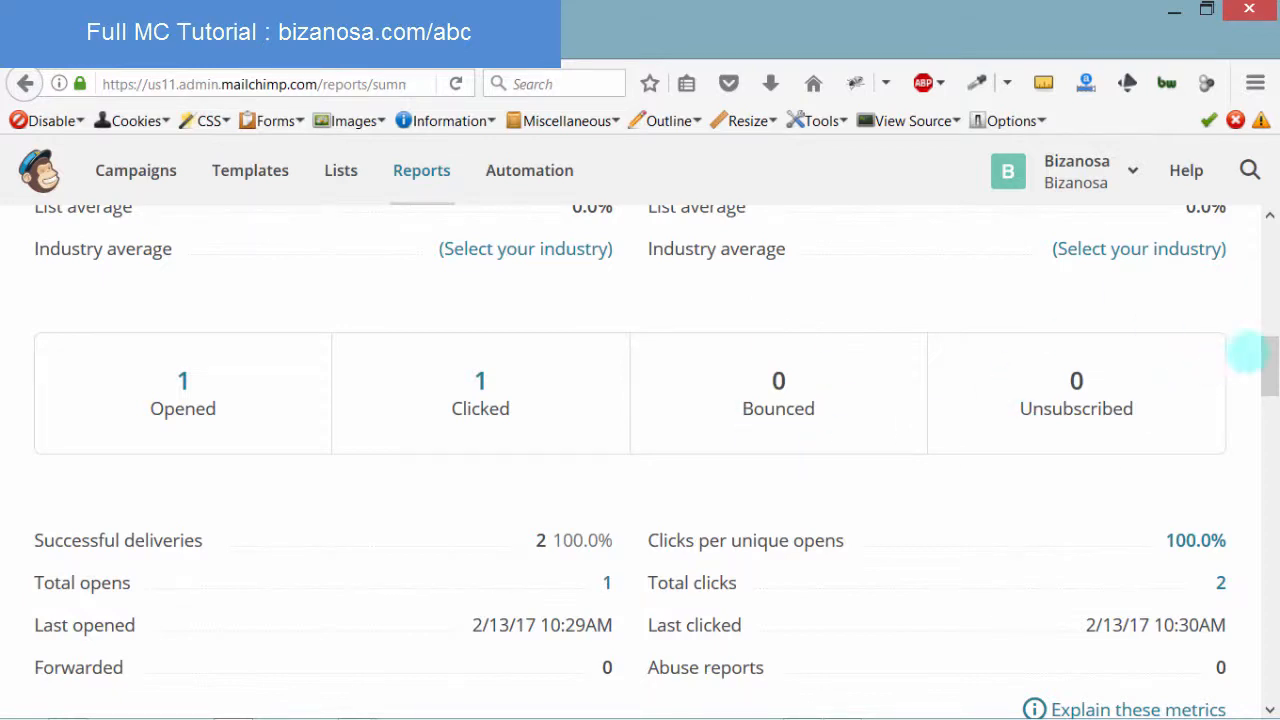
drag(1267, 358, 1265, 380)
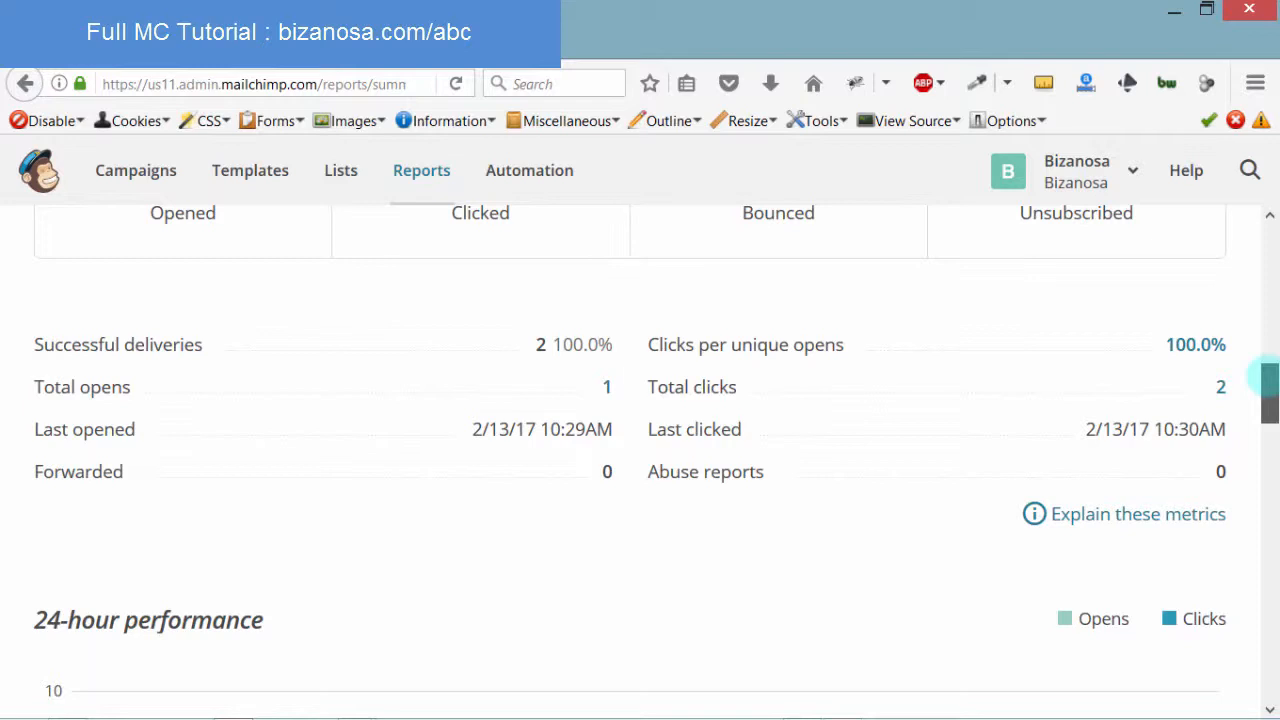
scroll(1268, 380, down, 1)
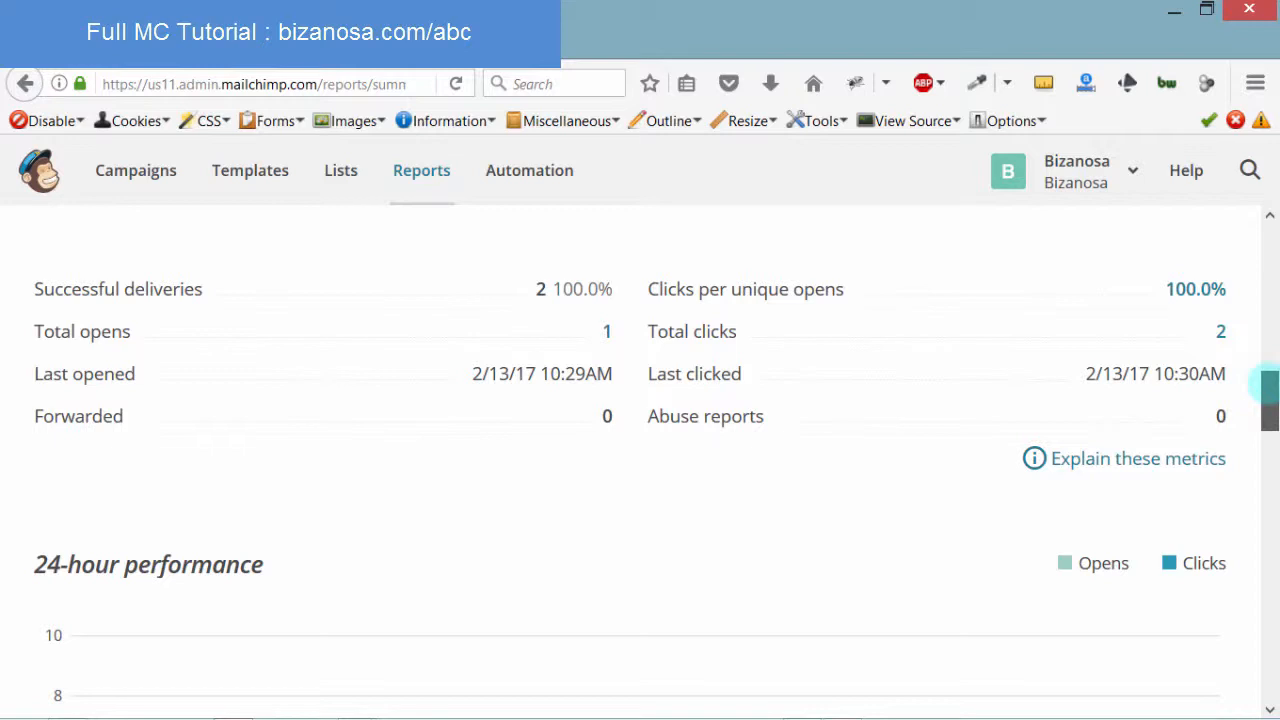
drag(1266, 388, 1266, 397)
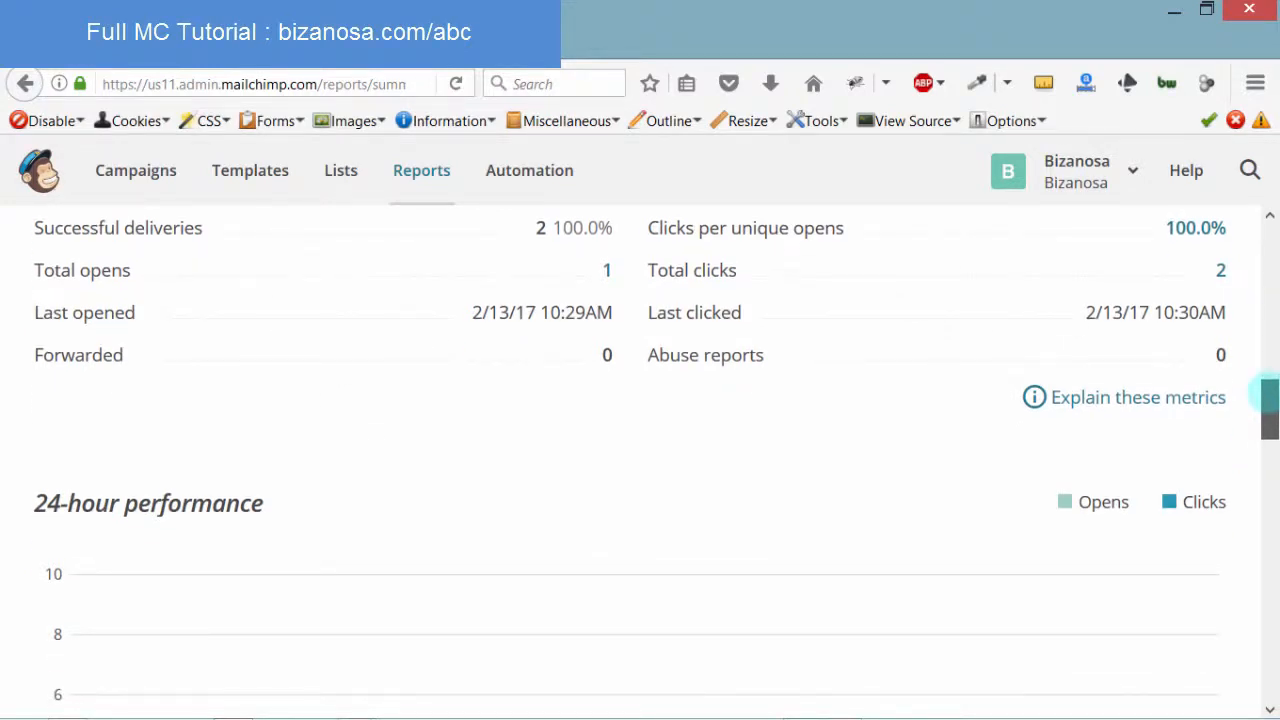
drag(1266, 405, 1266, 617)
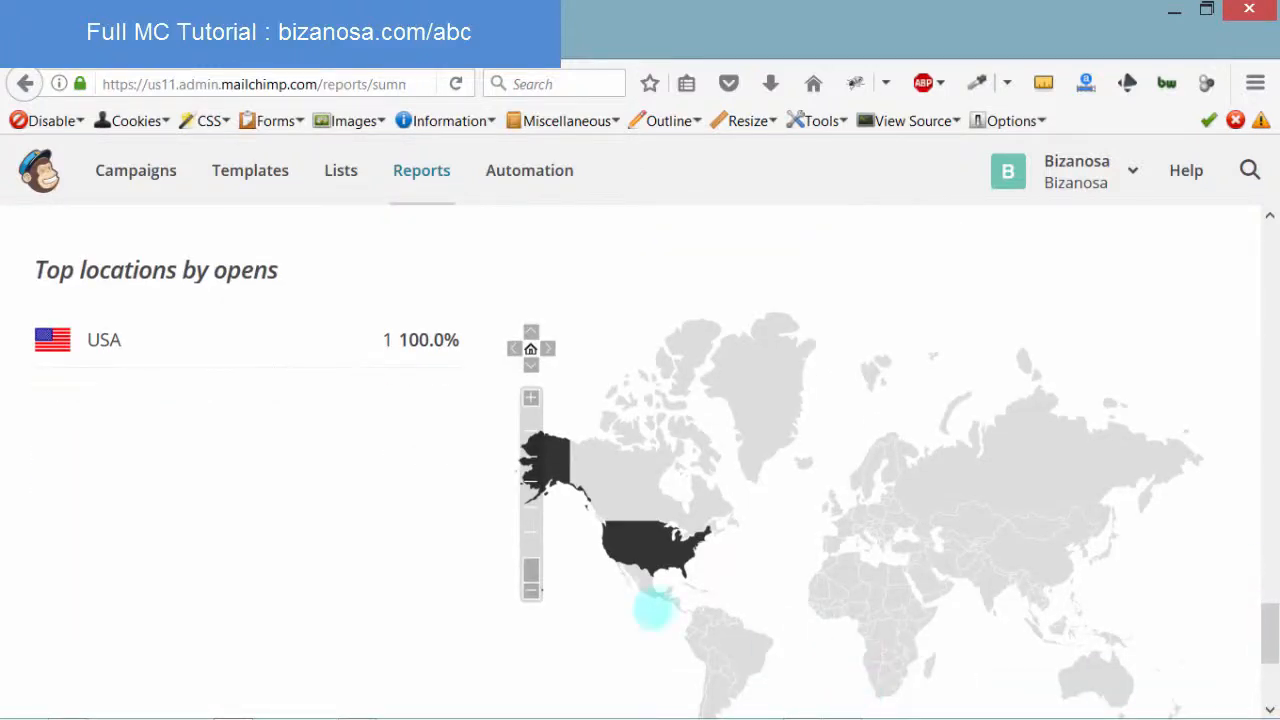
mouse_move(645, 544)
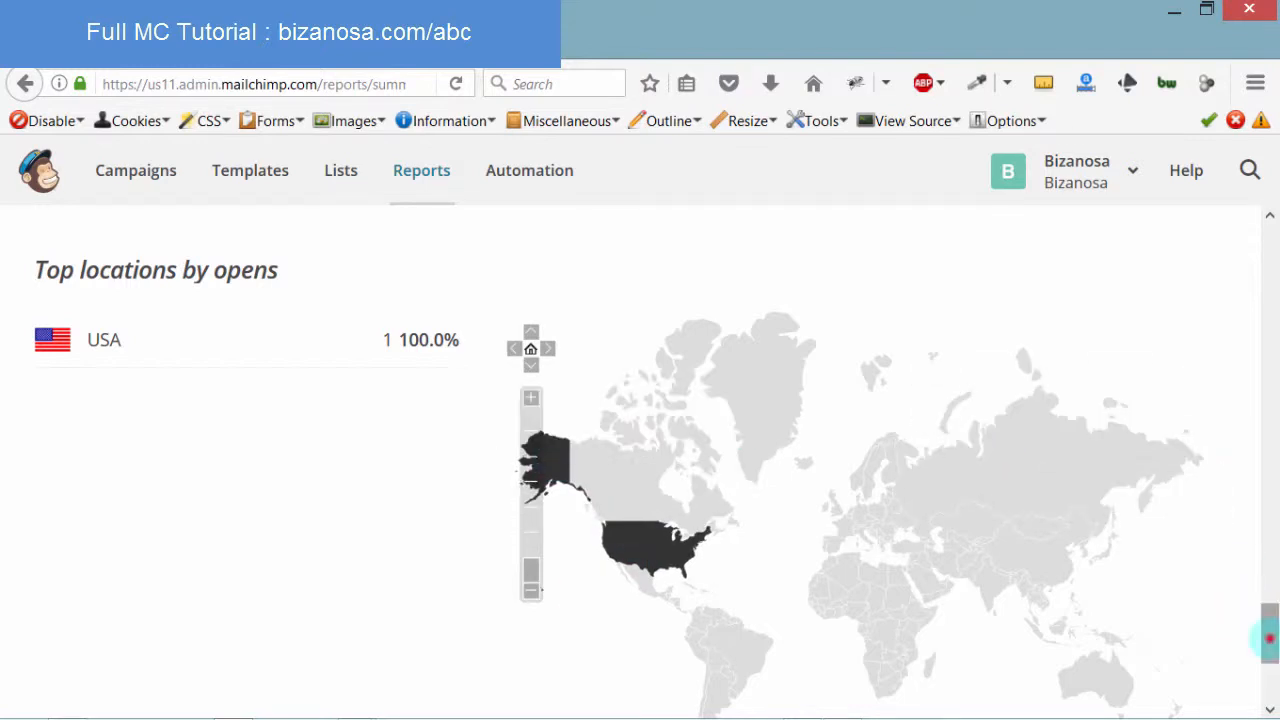
drag(1268, 632, 1246, 214)
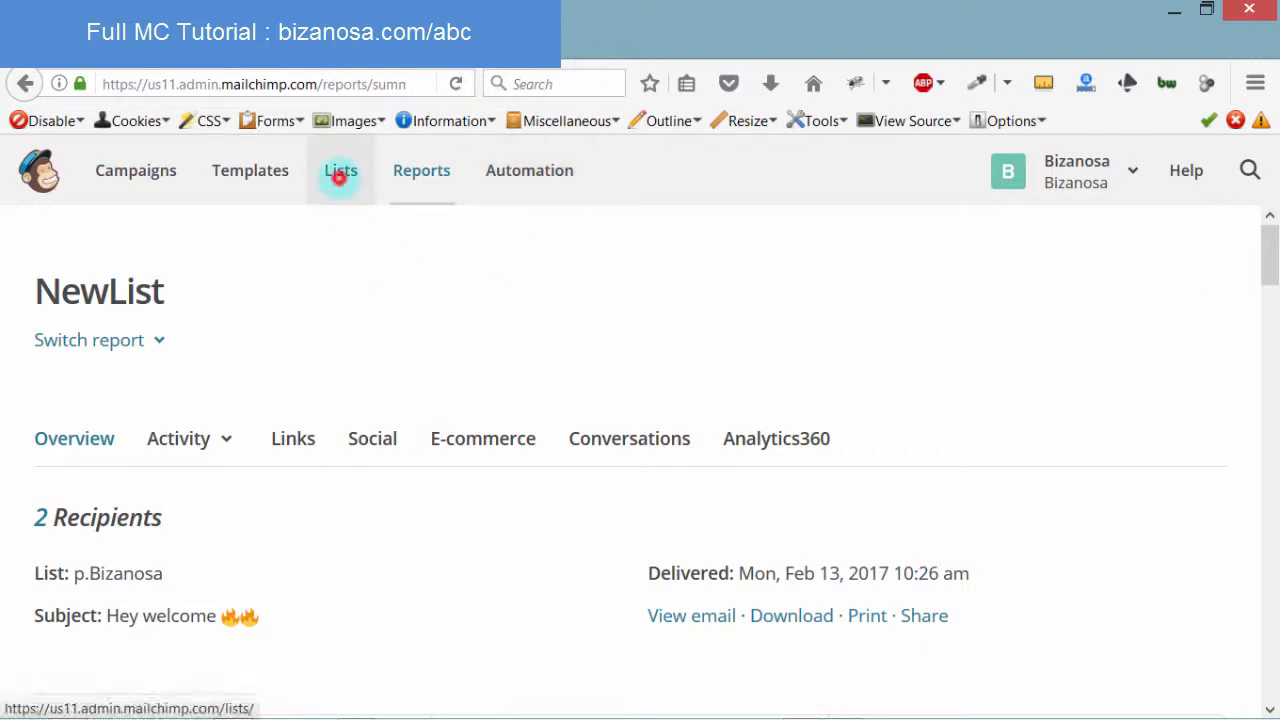
From the Lists overview, go to NewList's Signup forms page via its Stats dropdown
click(340, 176)
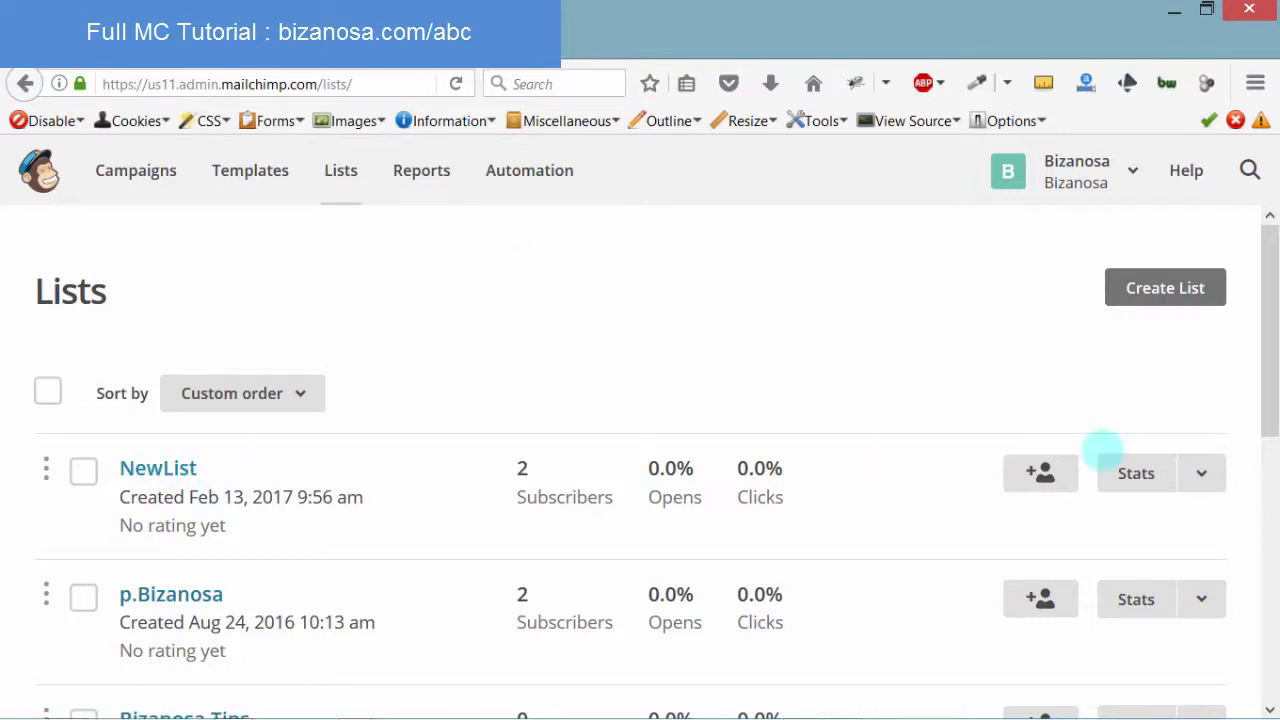
click(1200, 473)
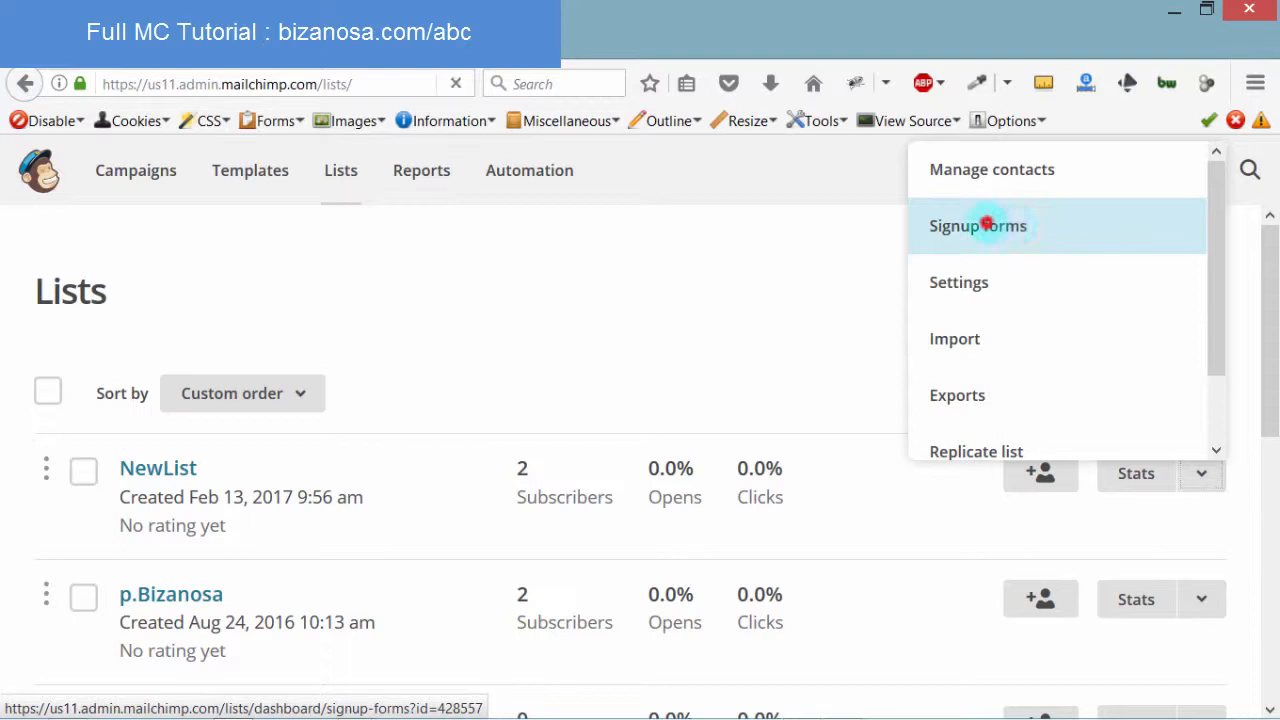
click(985, 226)
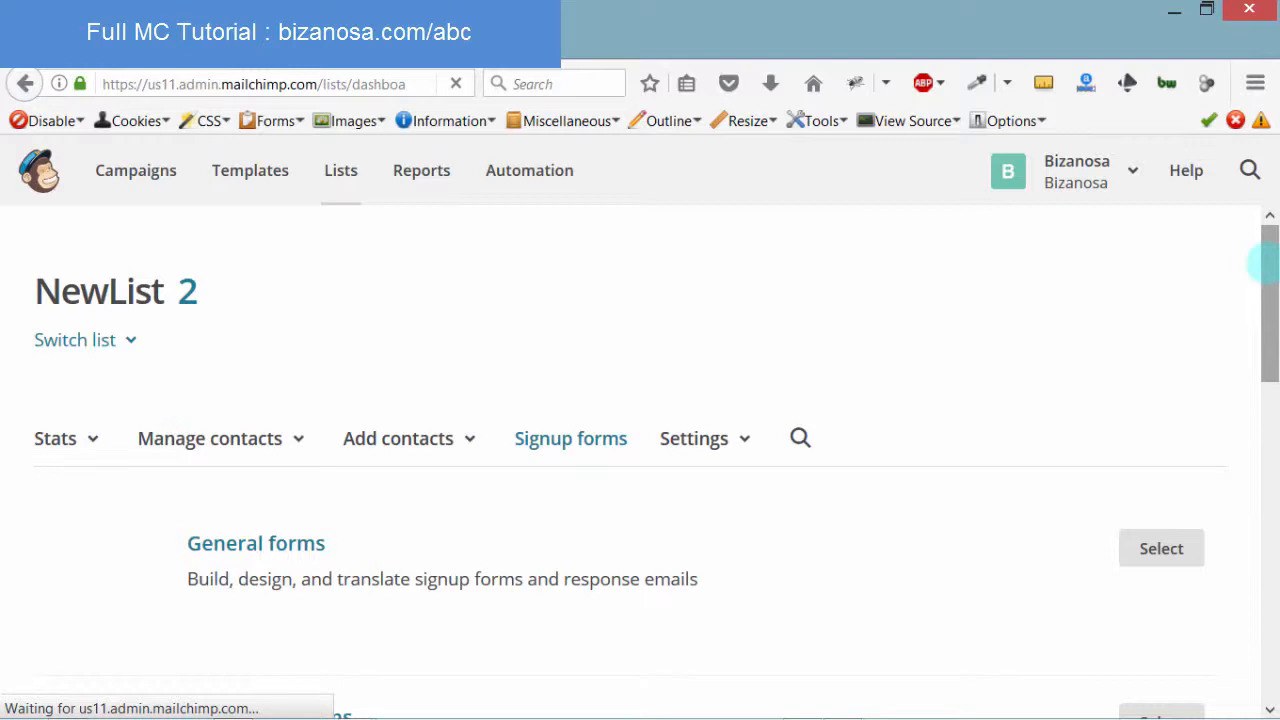
Open the General forms builder for NewList from the signup form types
drag(1266, 277, 1255, 397)
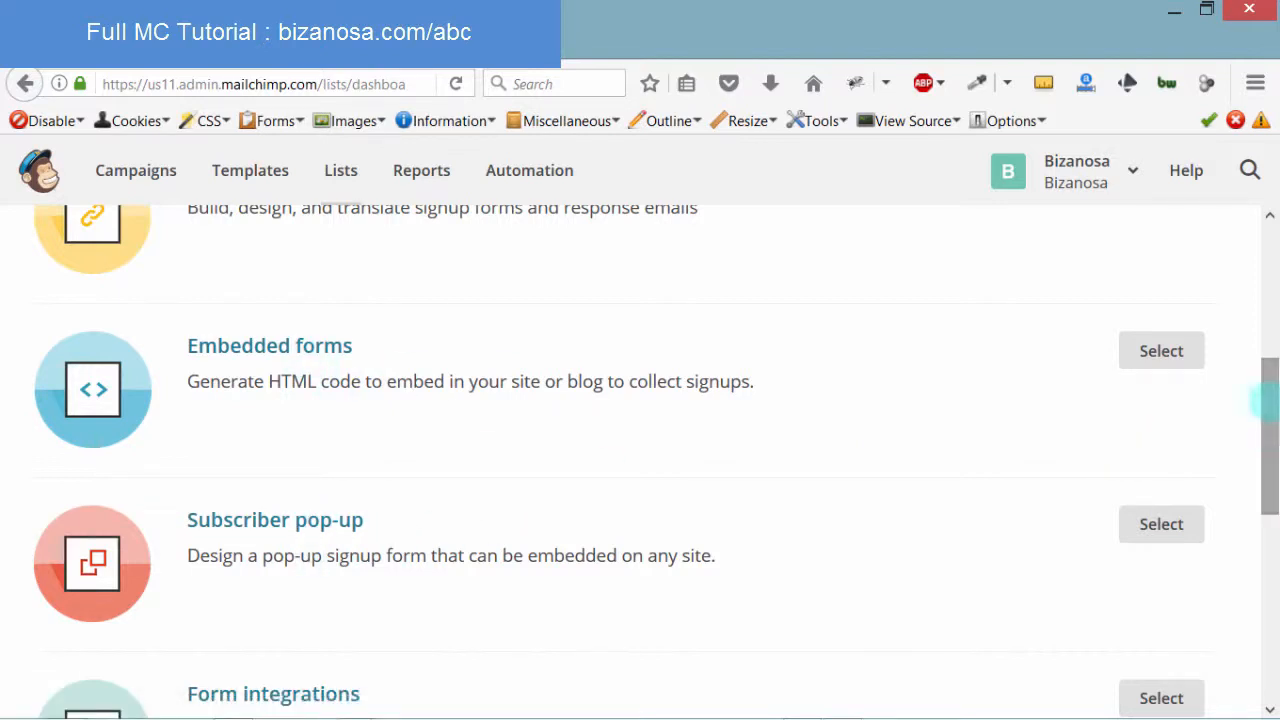
drag(1265, 400, 1265, 312)
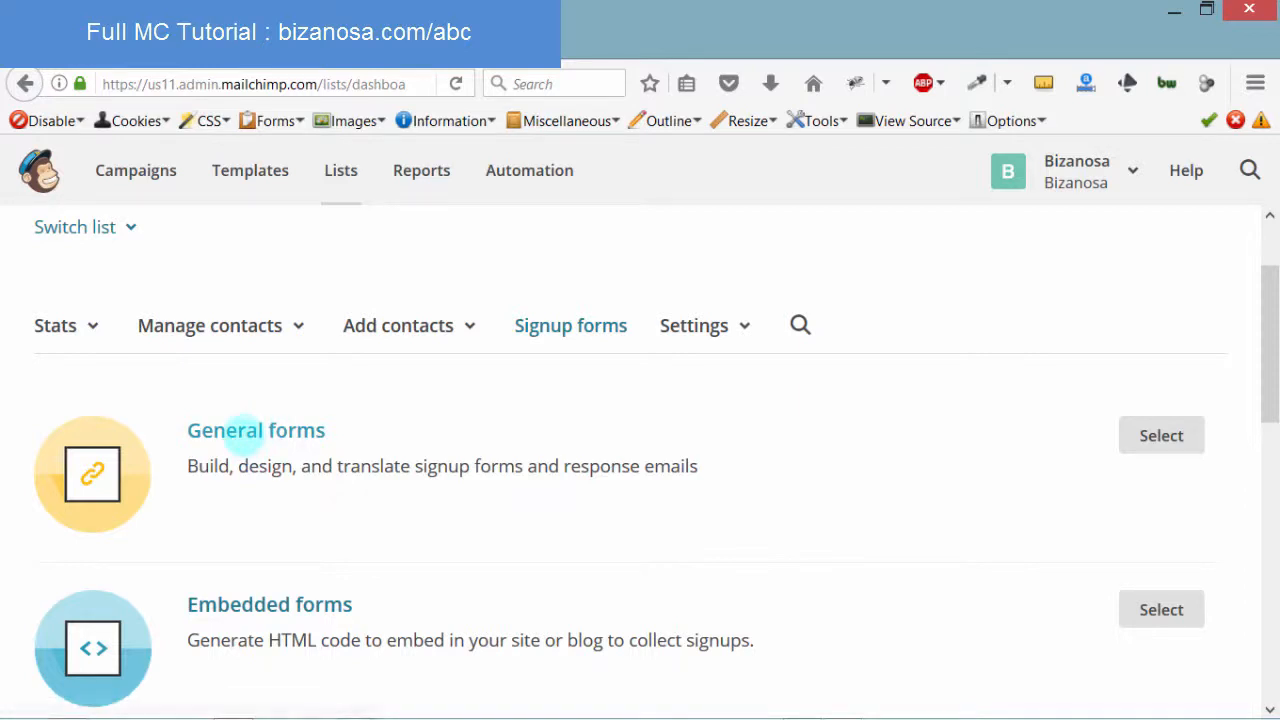
click(243, 432)
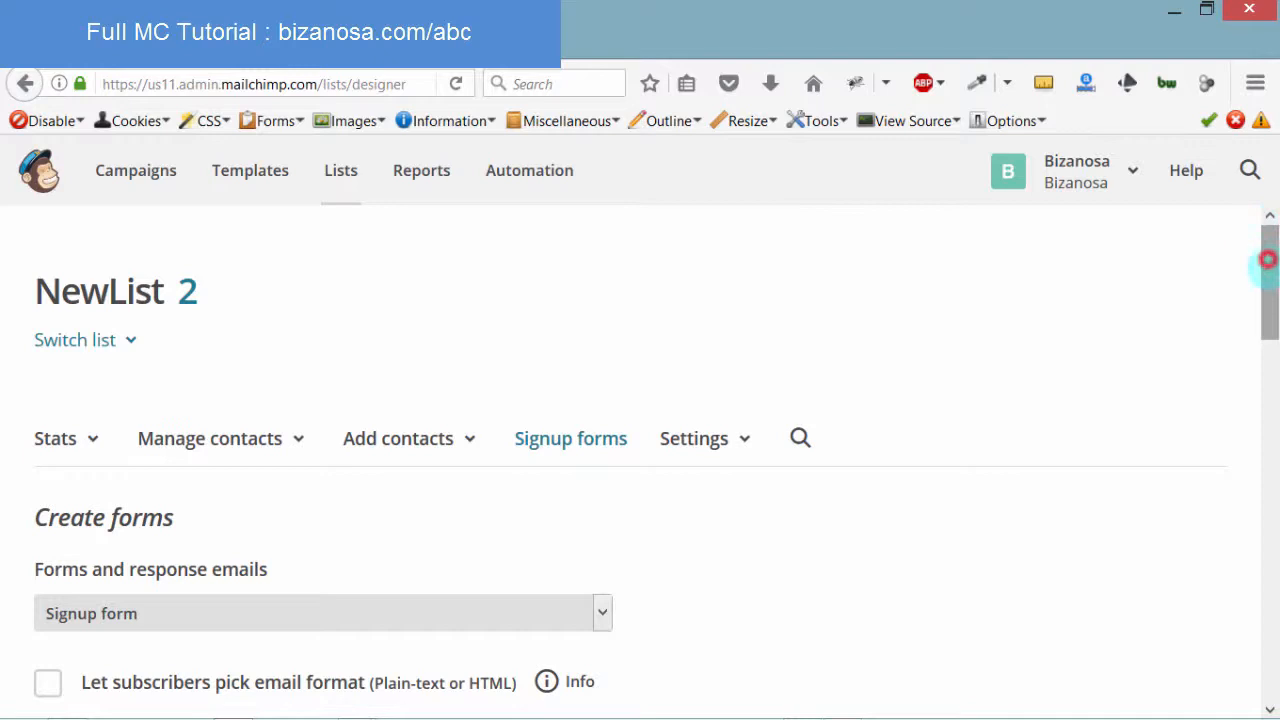
drag(1267, 260, 1265, 330)
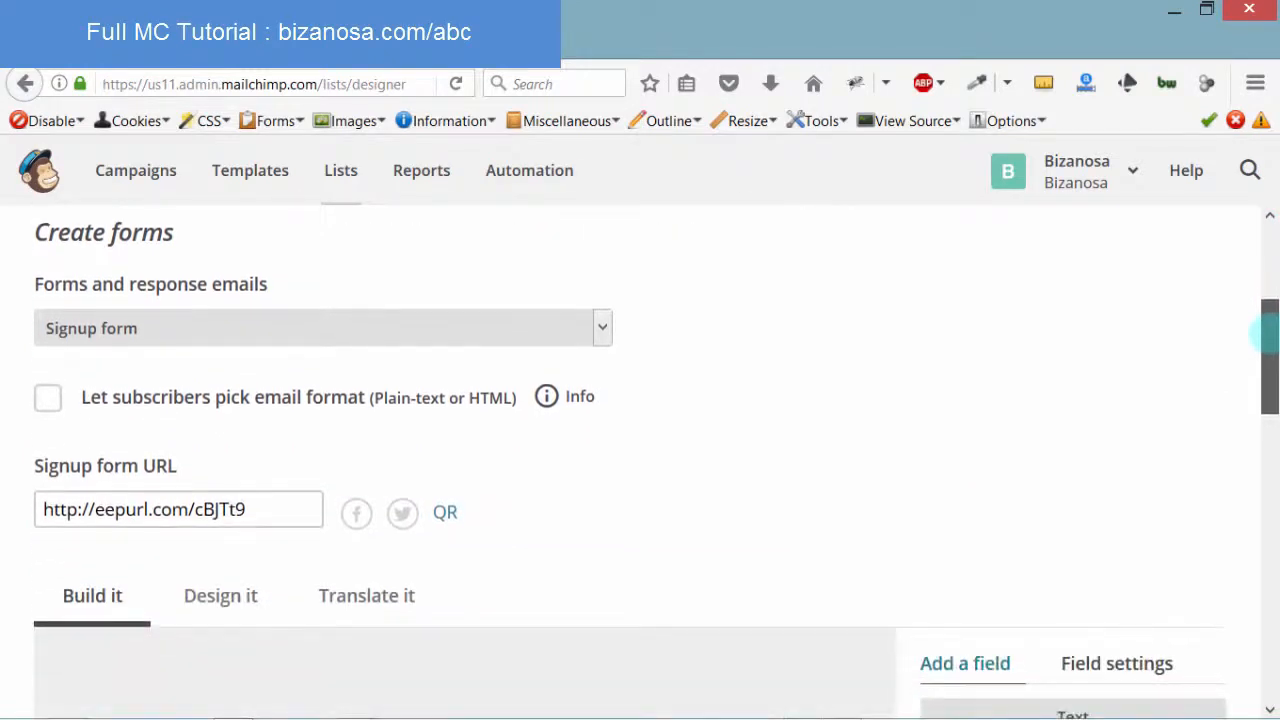
drag(256, 509, 6, 532)
key(ctrl+c)
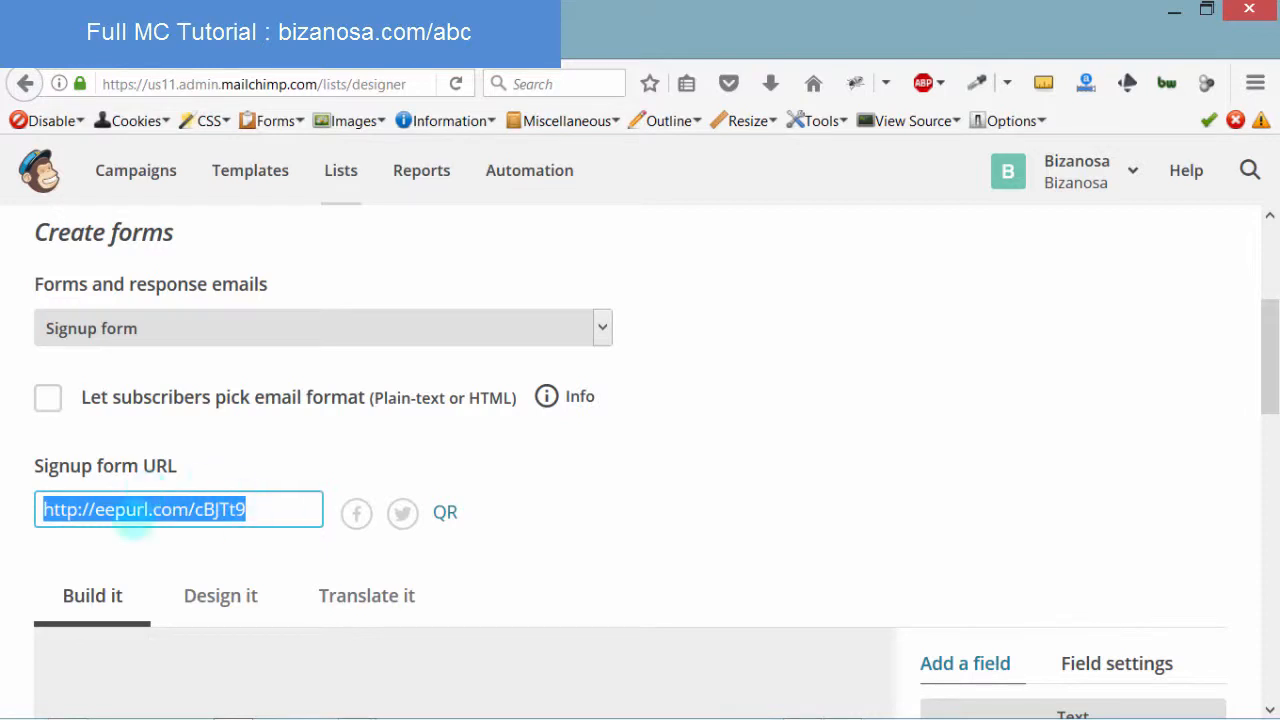
click(527, 42)
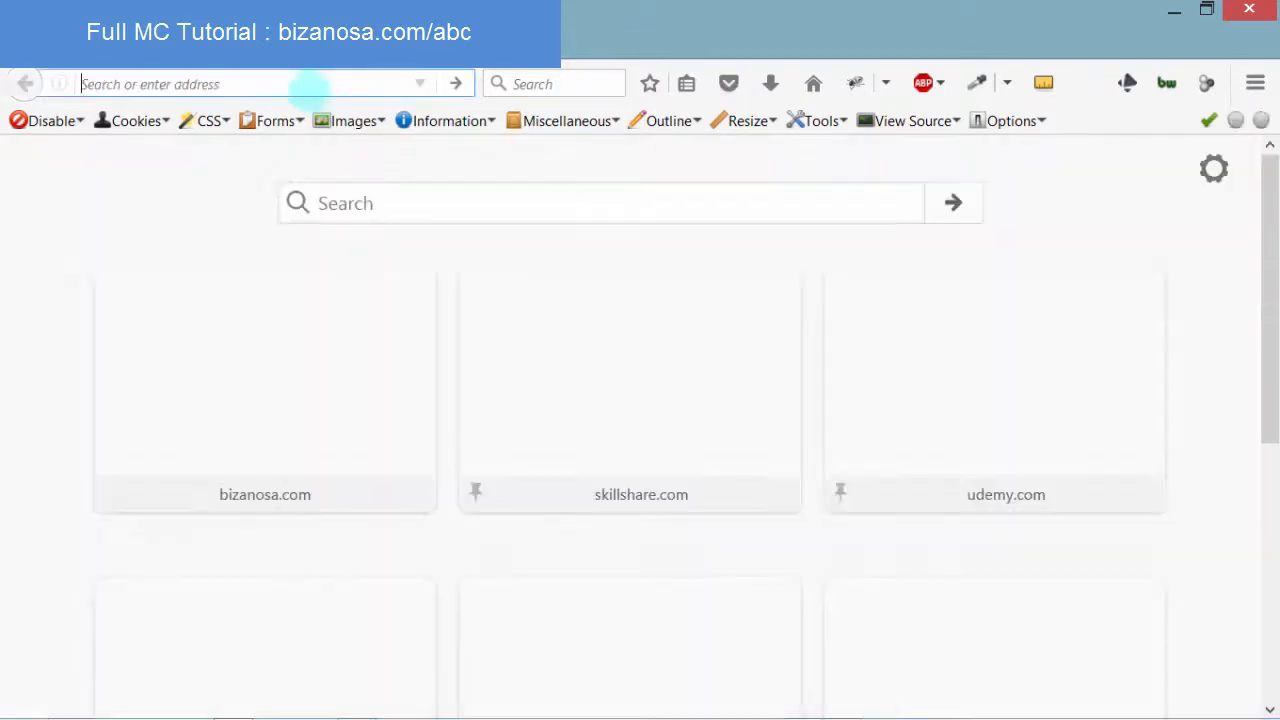
click(303, 84)
key(ctrl+v)
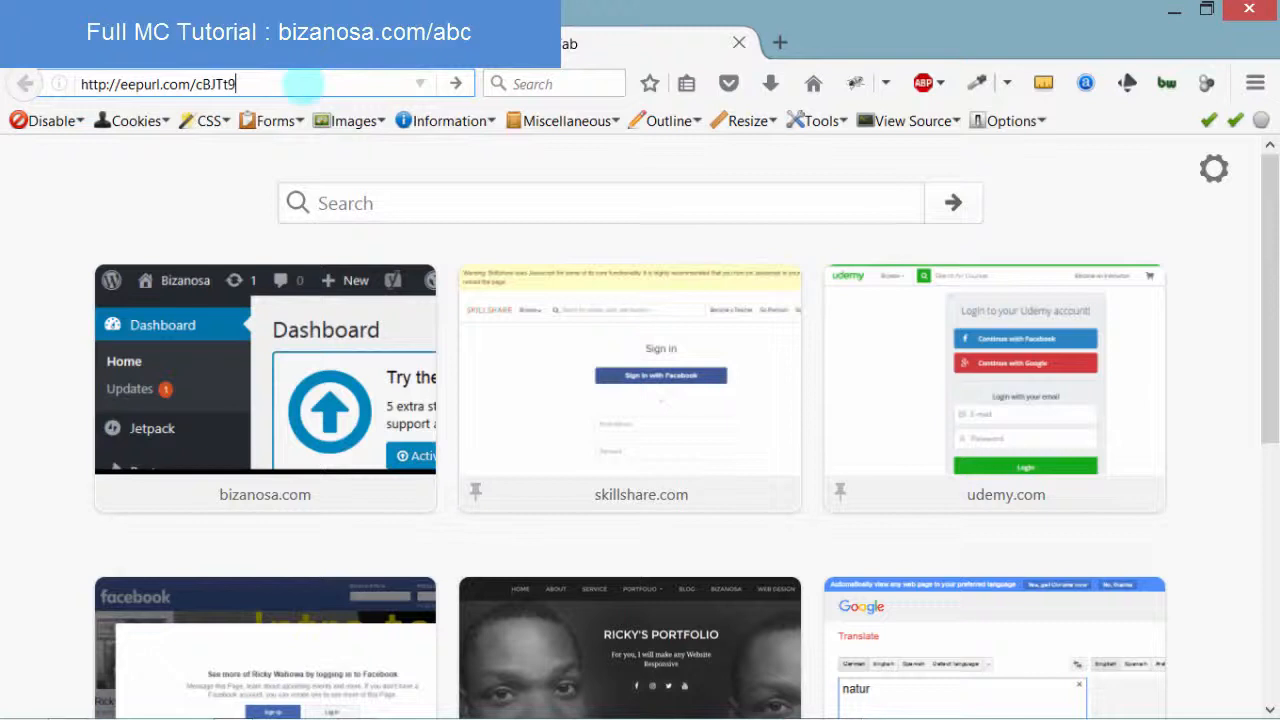
key(Return)
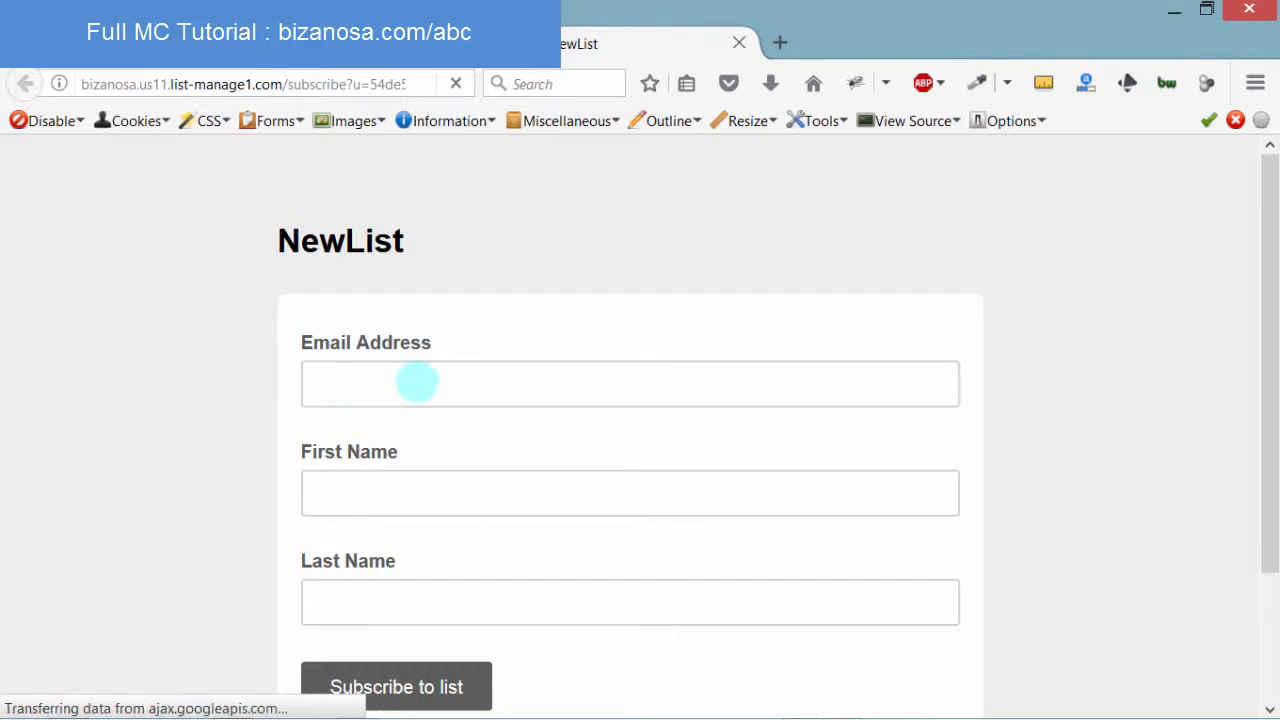
Submit the form empty to trigger 'Please enter a value', then return to the builder
click(351, 384)
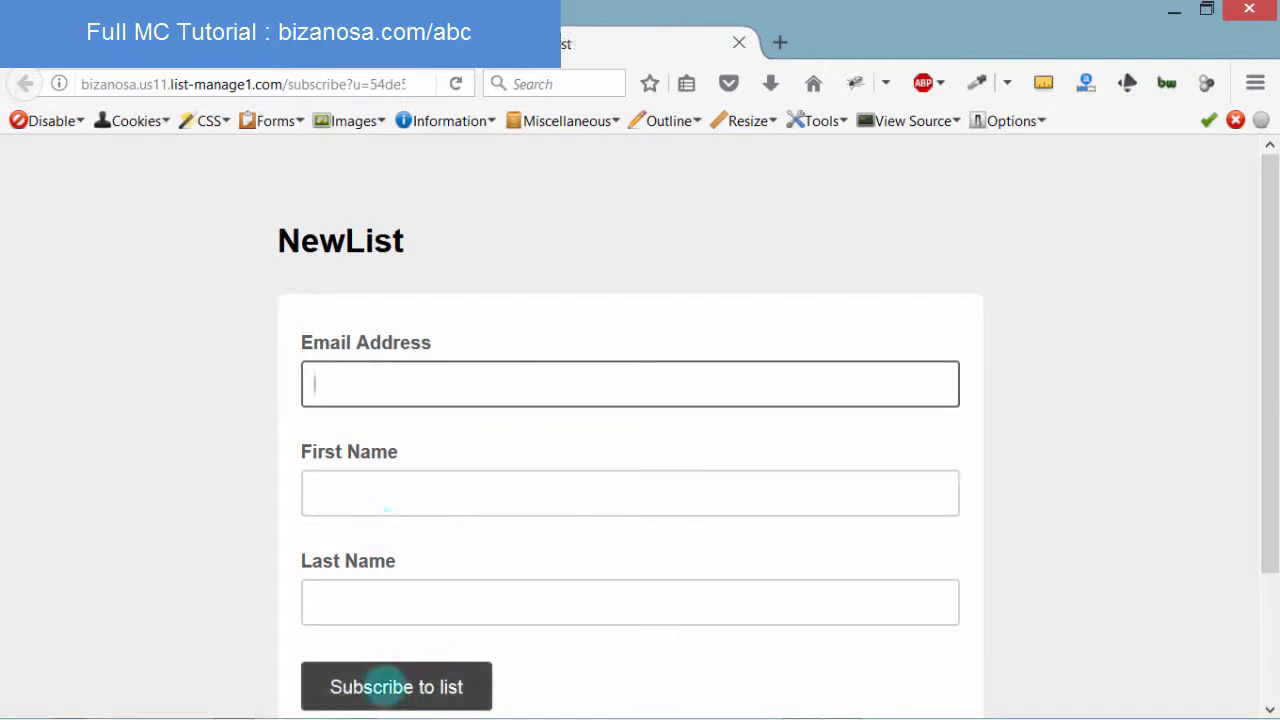
click(382, 687)
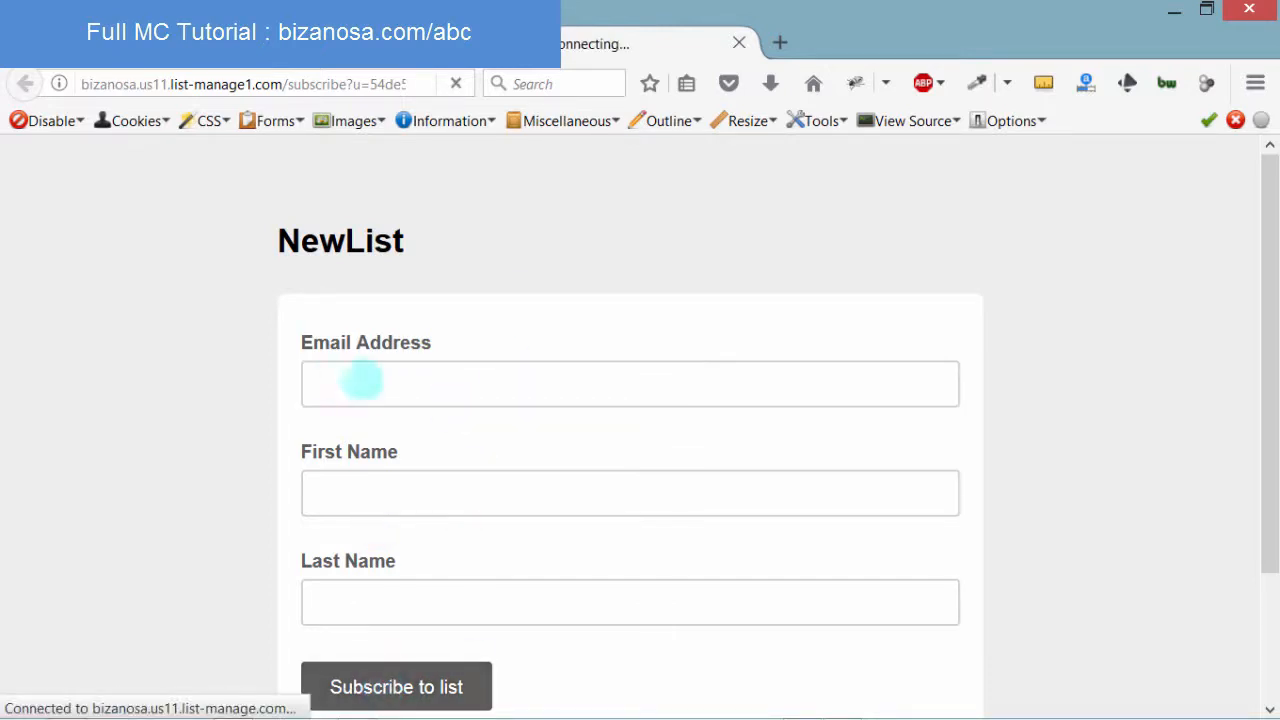
click(332, 374)
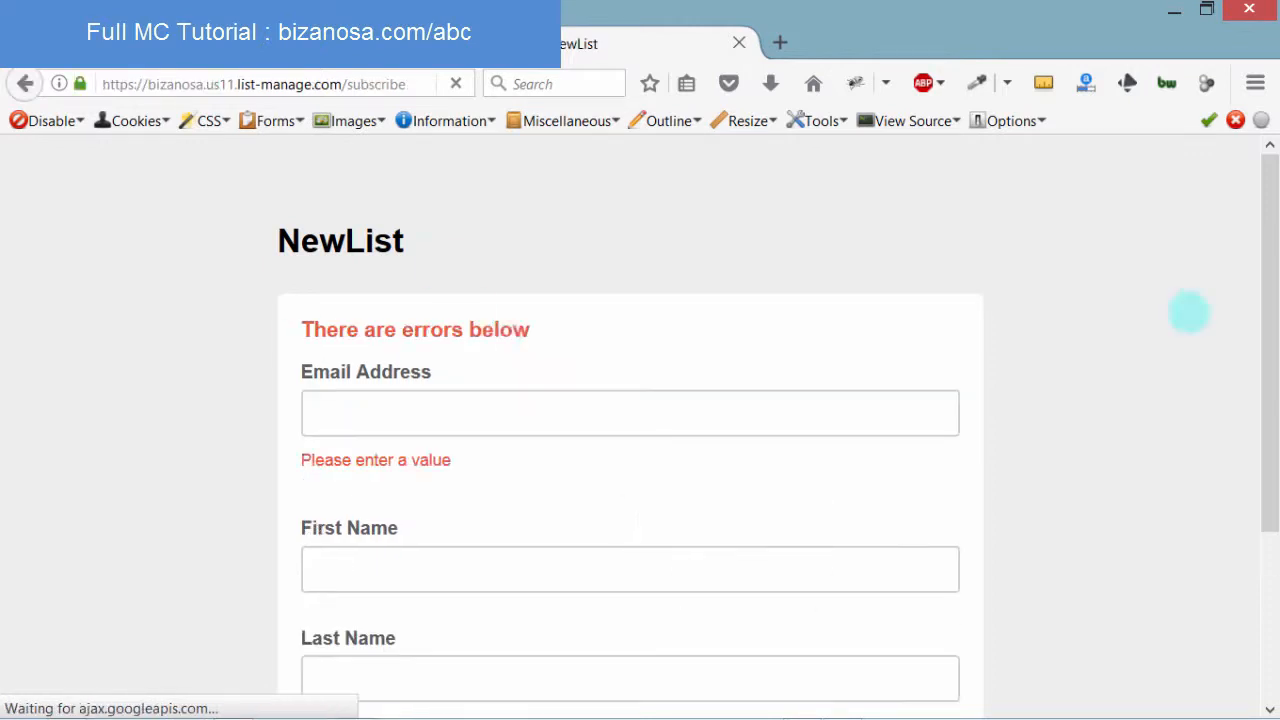
click(339, 413)
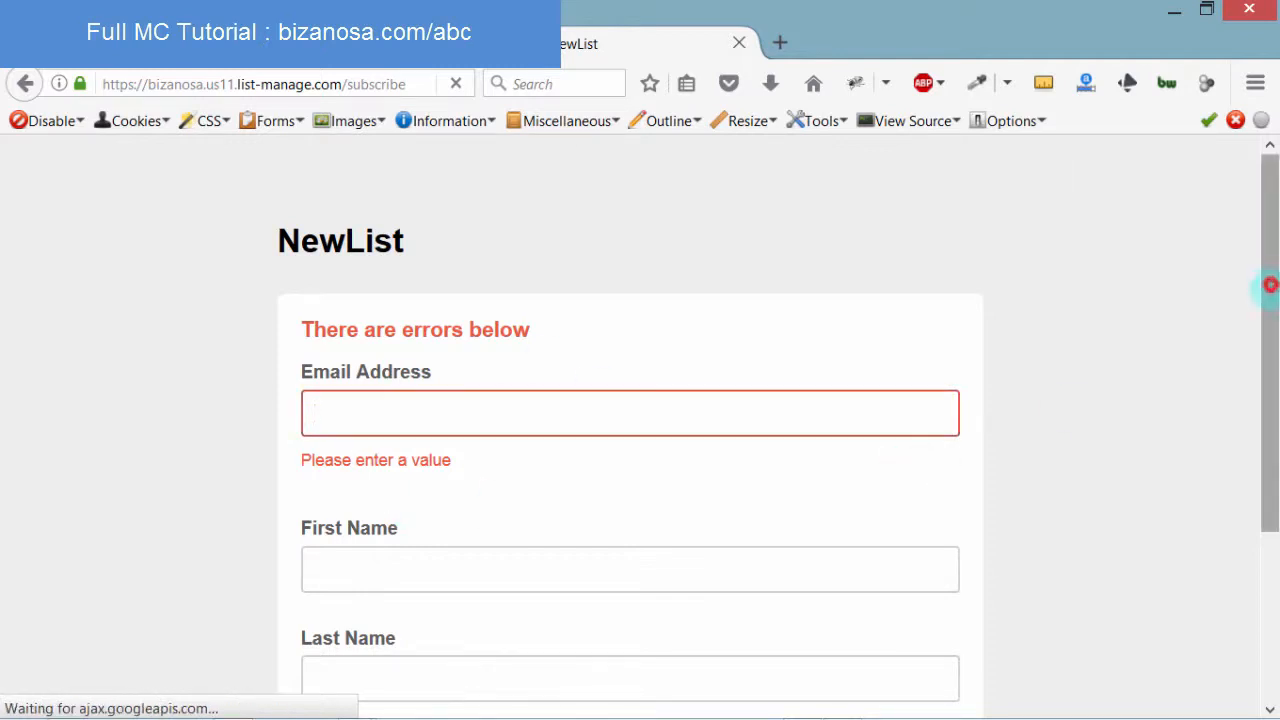
drag(1270, 285, 1266, 408)
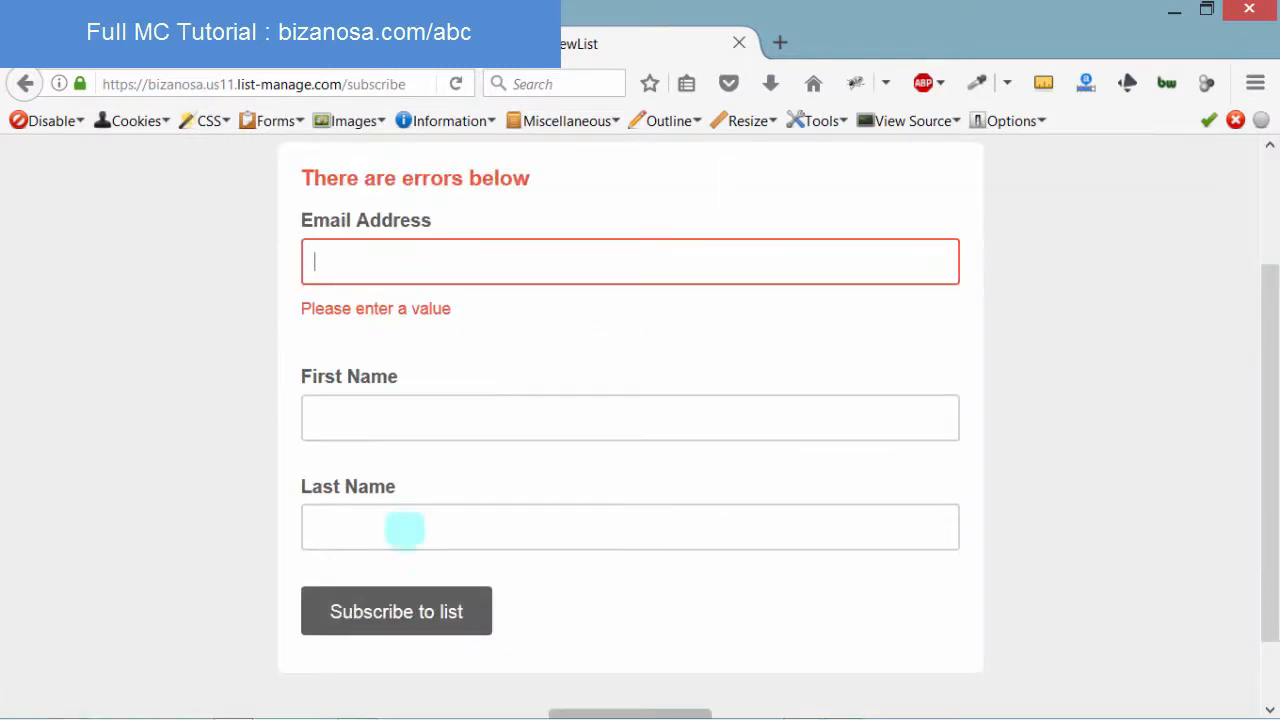
click(380, 43)
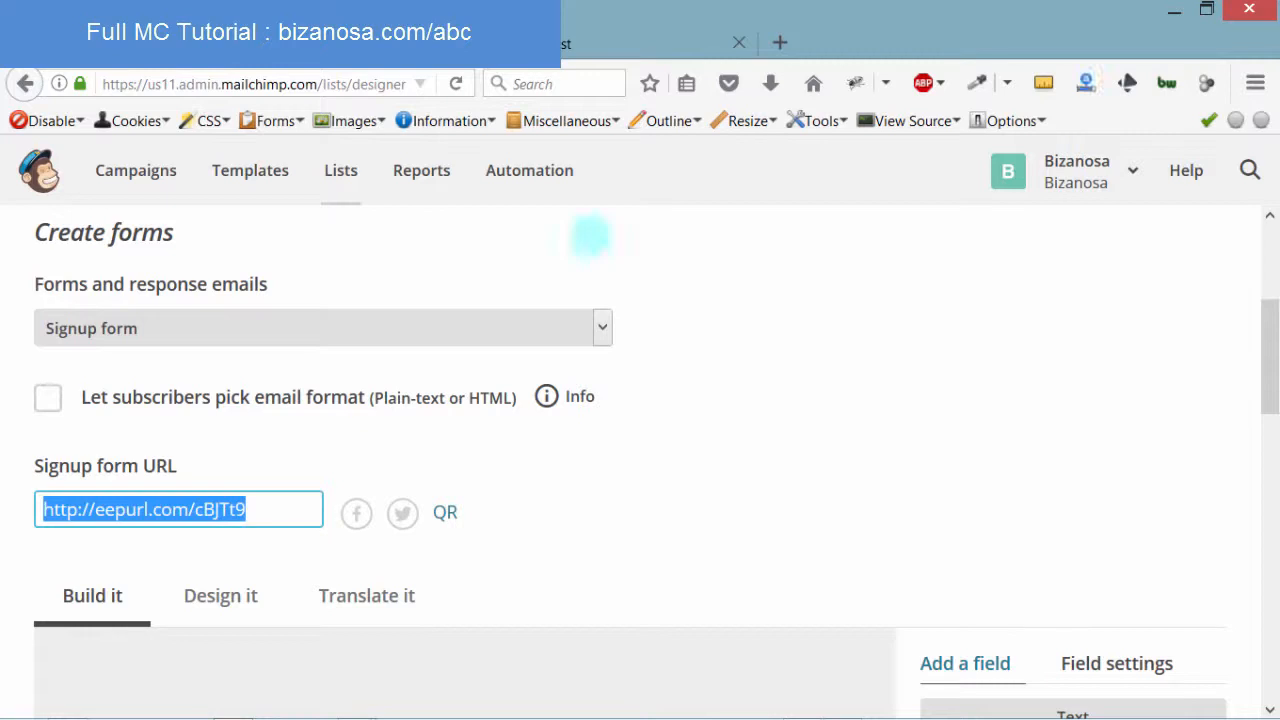
drag(1268, 330, 1229, 520)
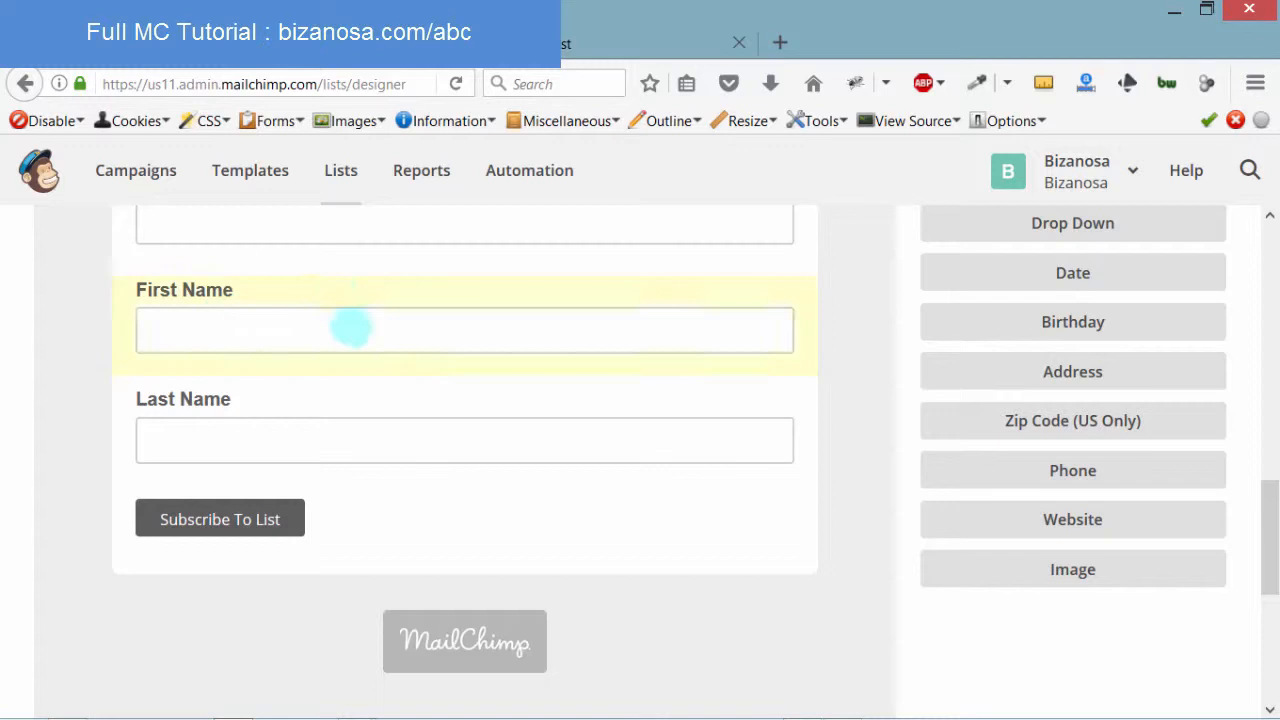
click(331, 289)
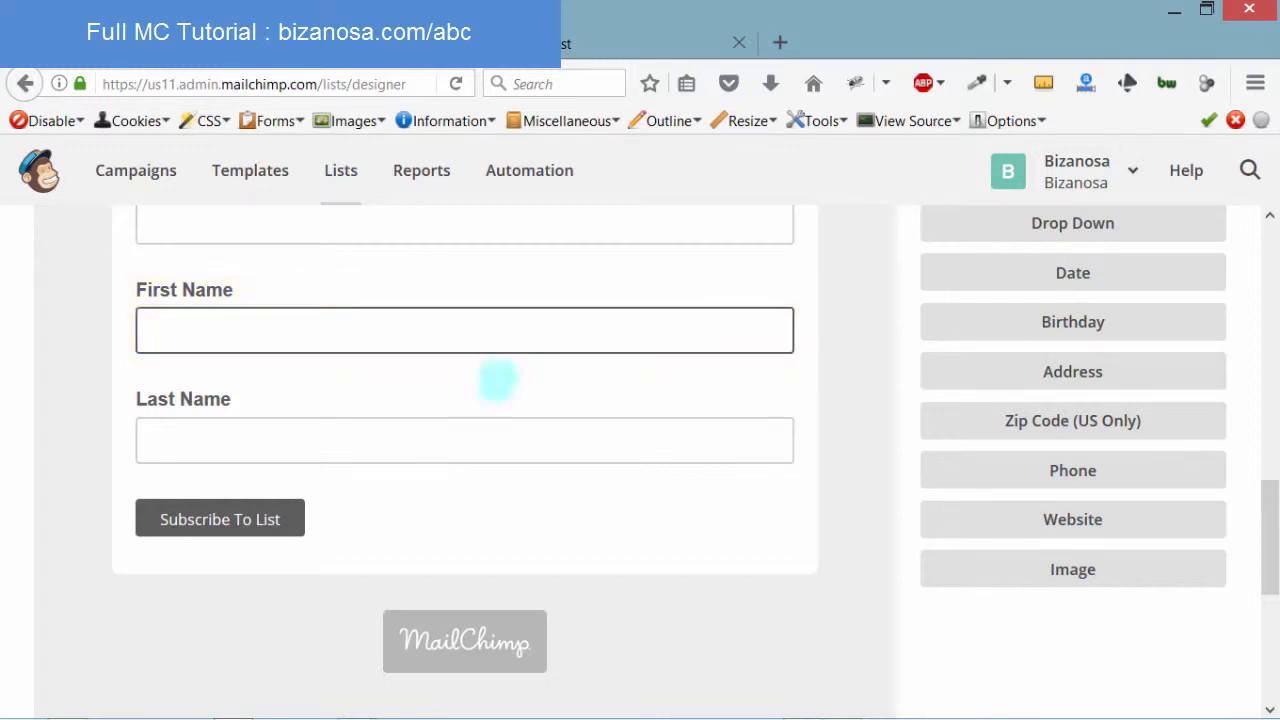
click(170, 345)
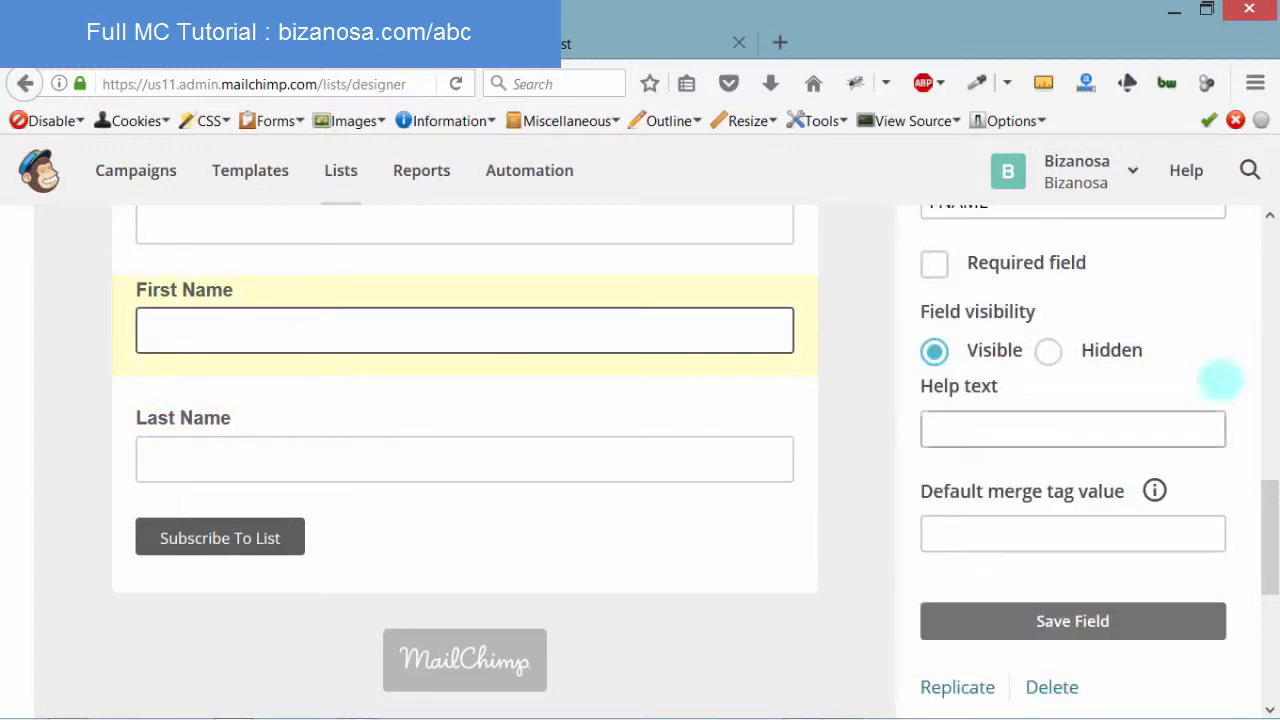
drag(1268, 516, 1268, 555)
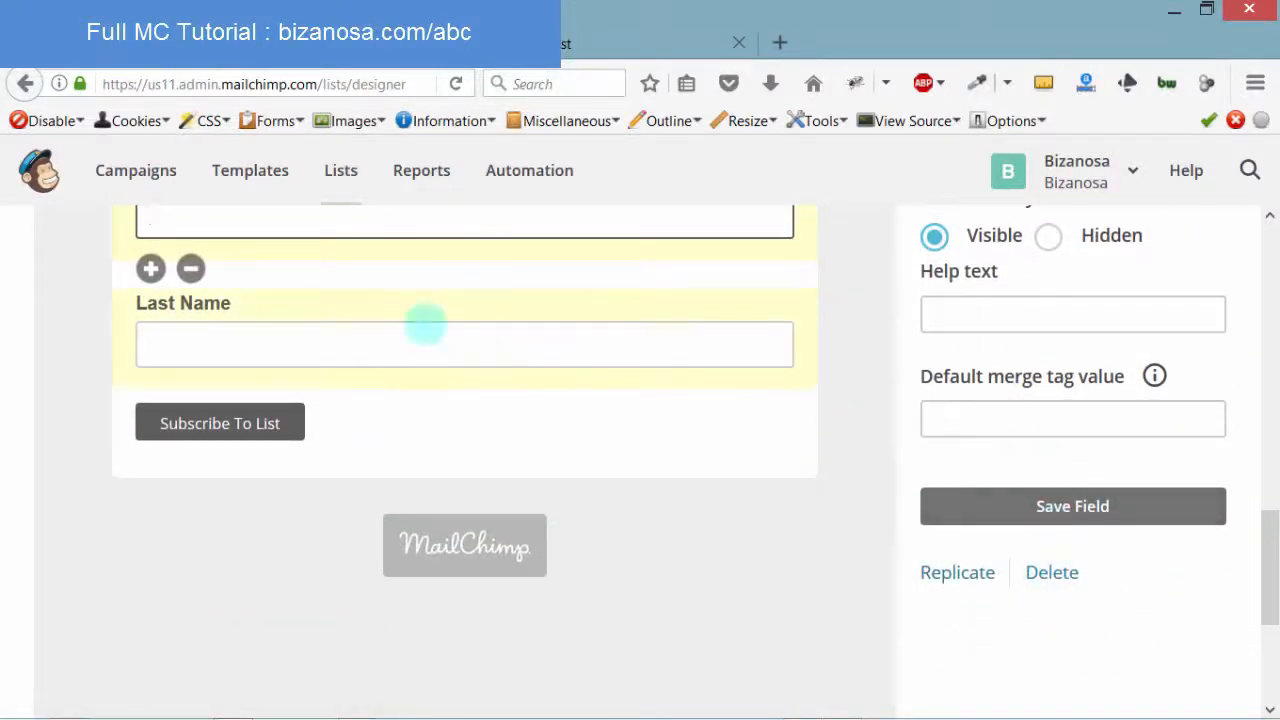
drag(1264, 560, 1259, 454)
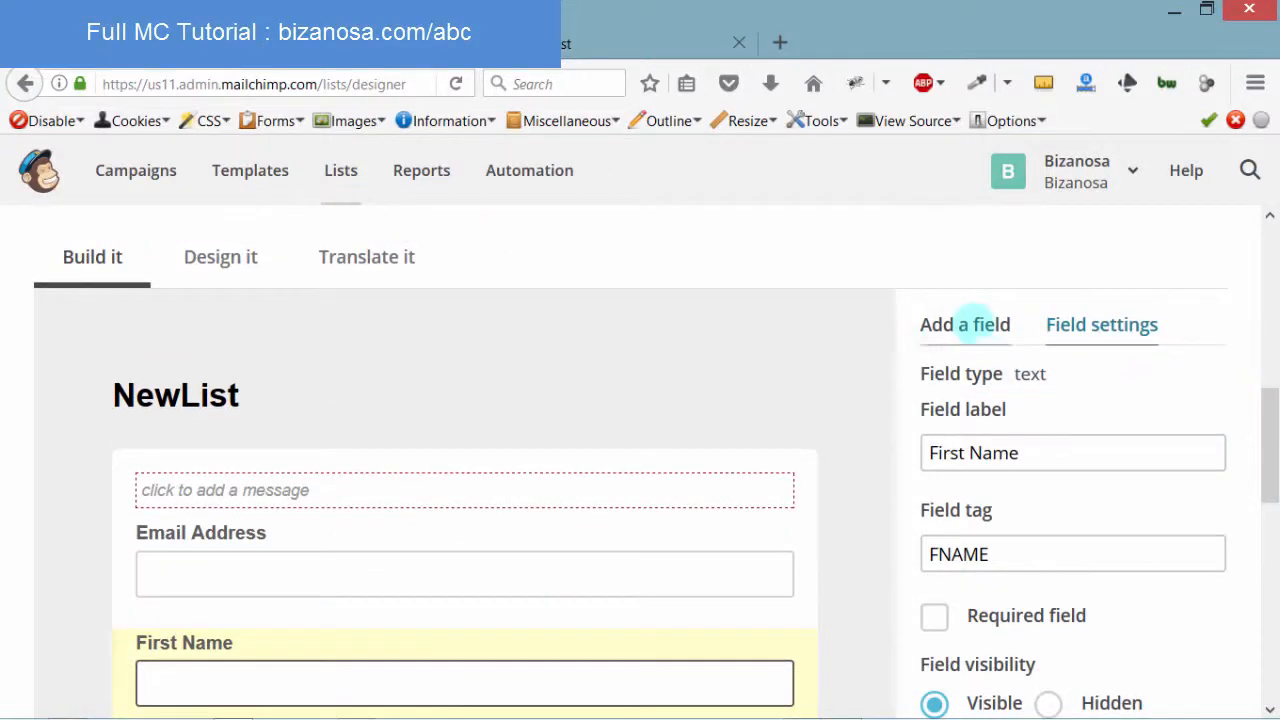
click(970, 322)
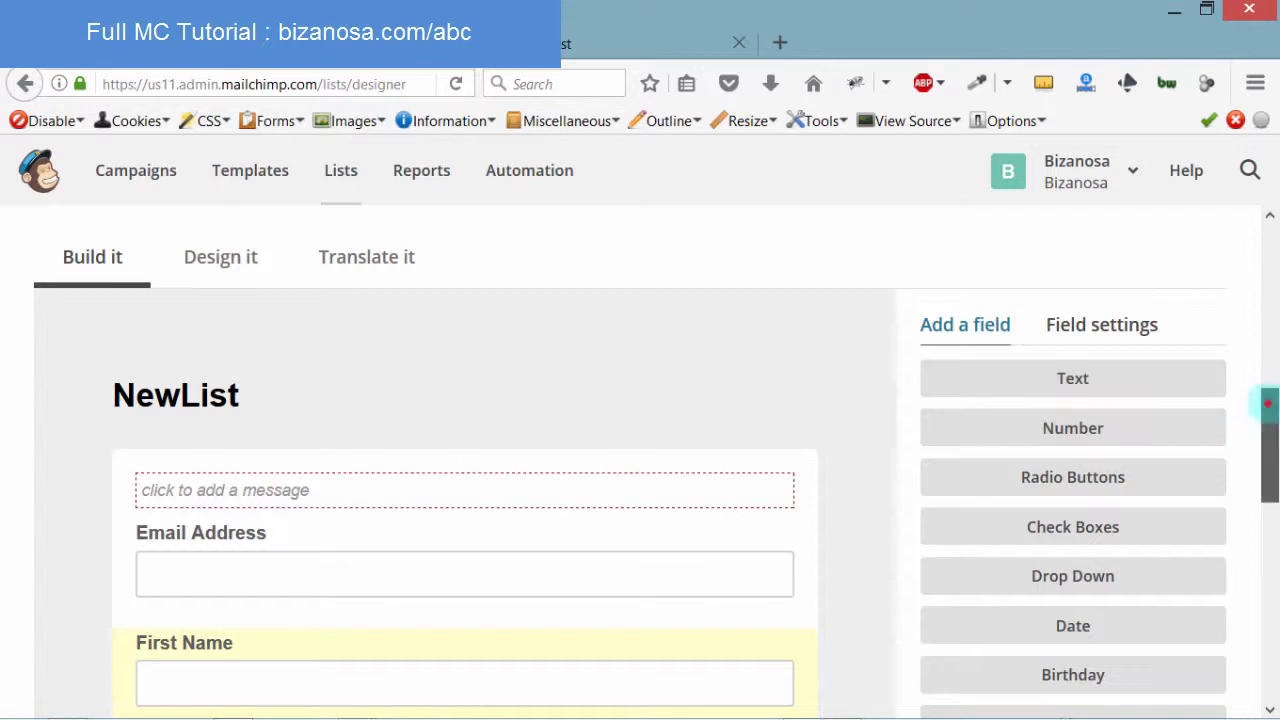
scroll(1266, 400, down, 3)
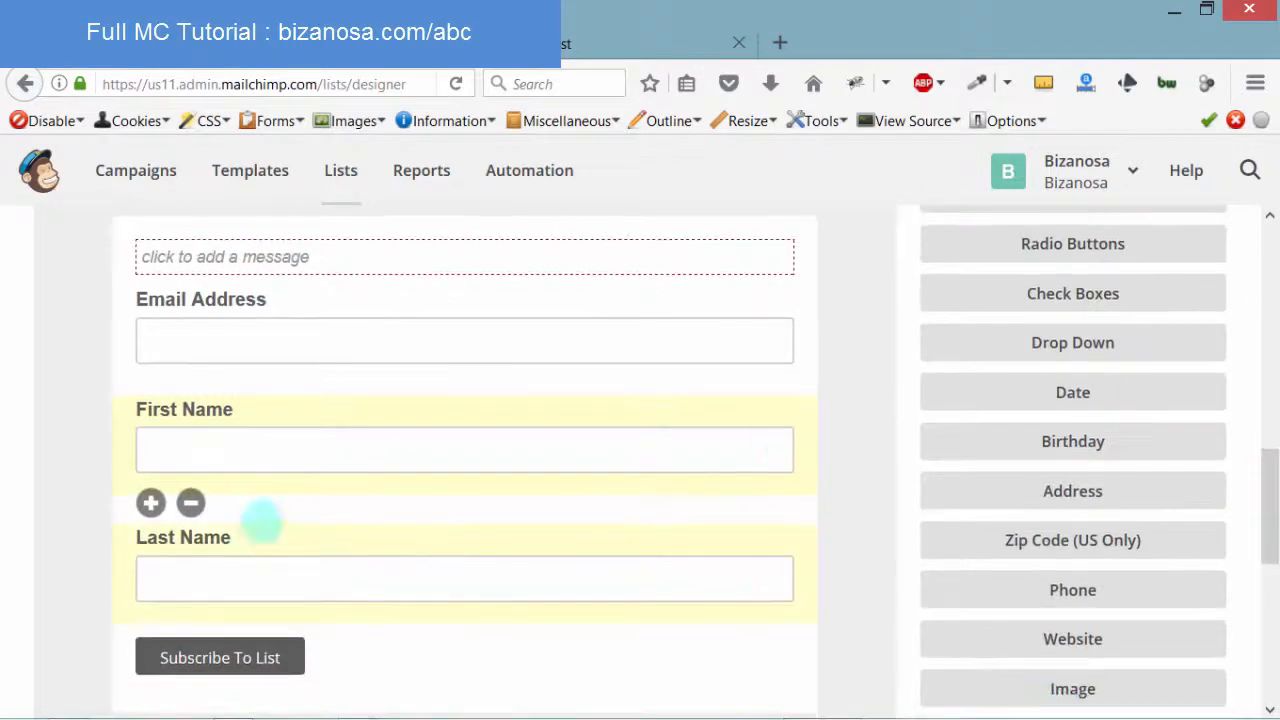
mouse_move(396, 543)
mouse_down()
mouse_move(371, 409)
mouse_move(371, 546)
mouse_up()
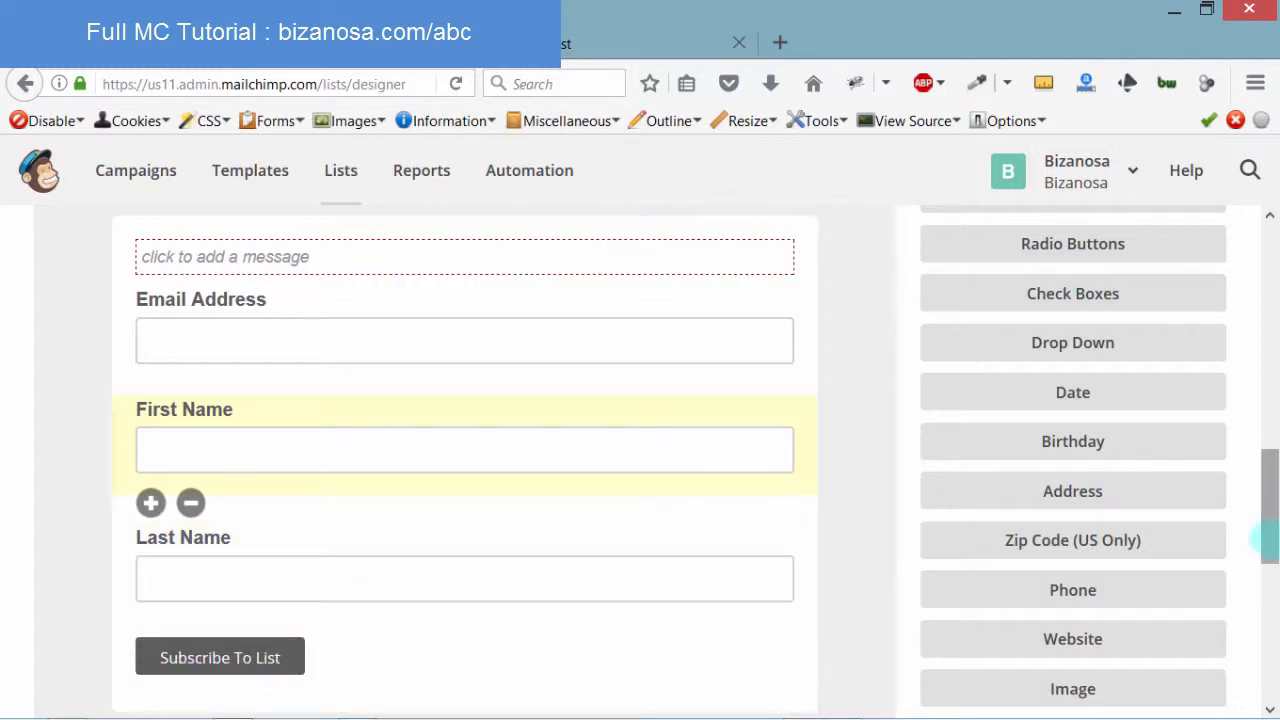
drag(1268, 503, 1234, 291)
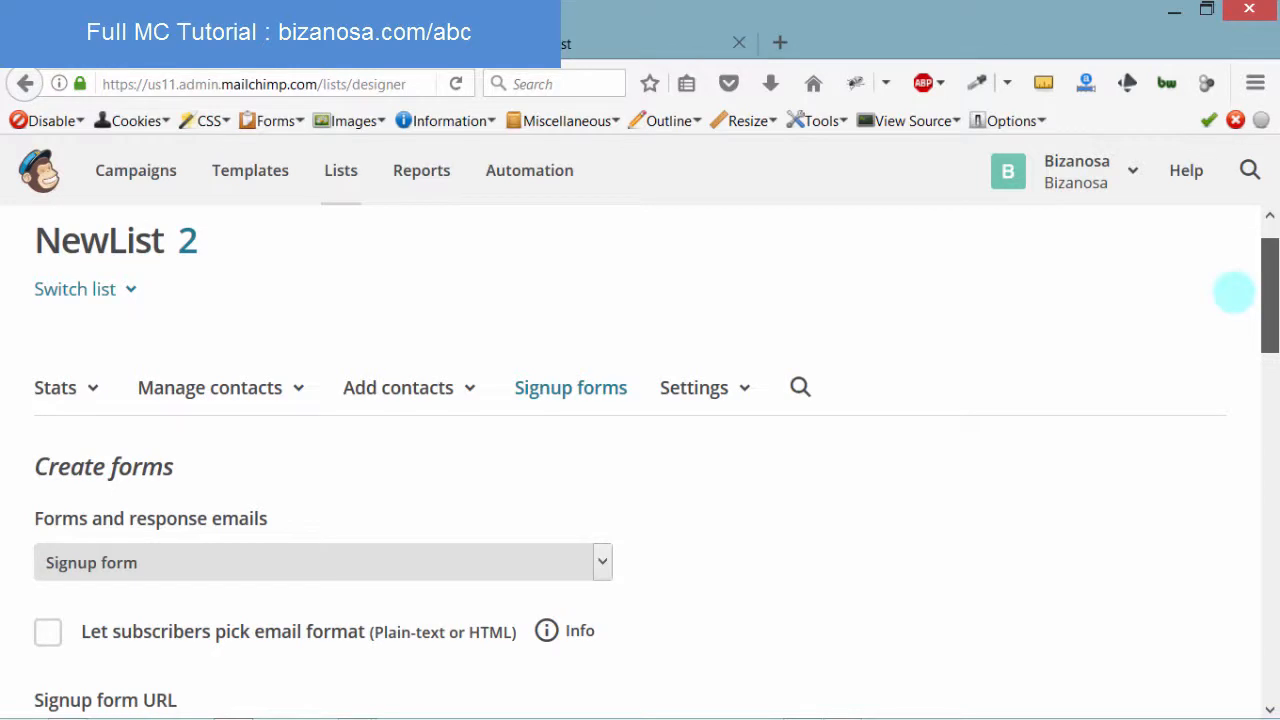
click(1268, 274)
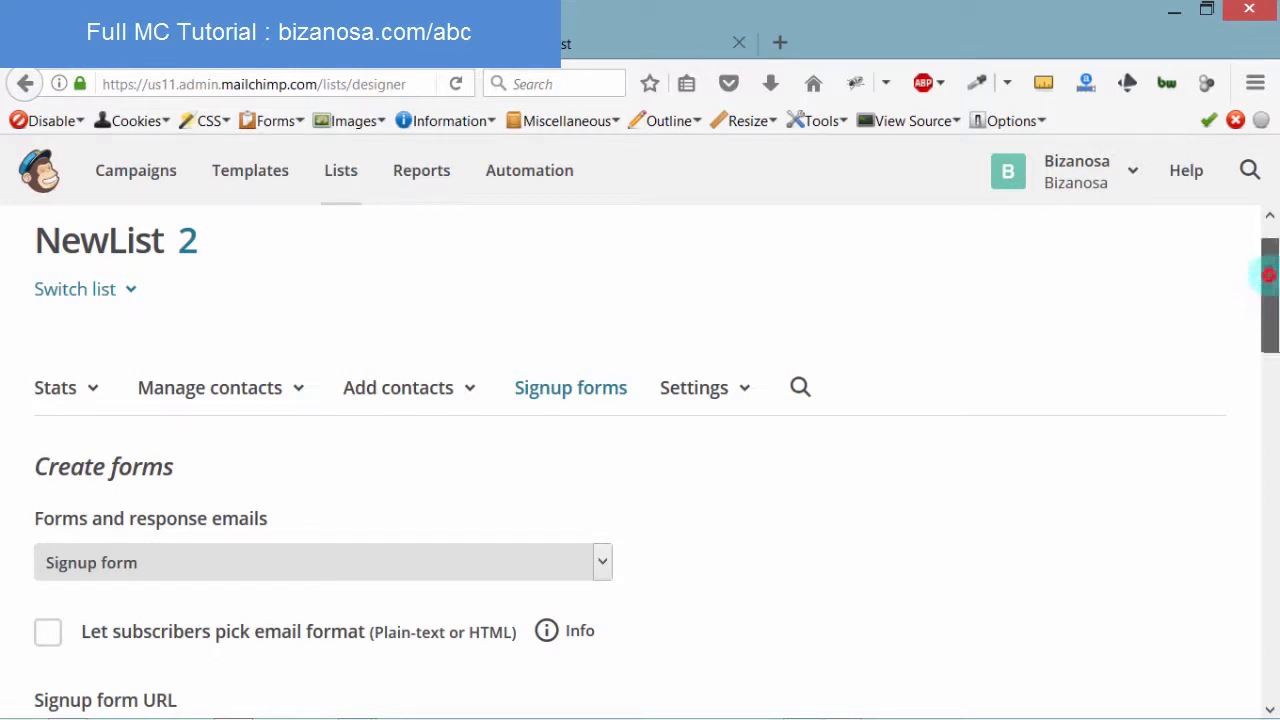